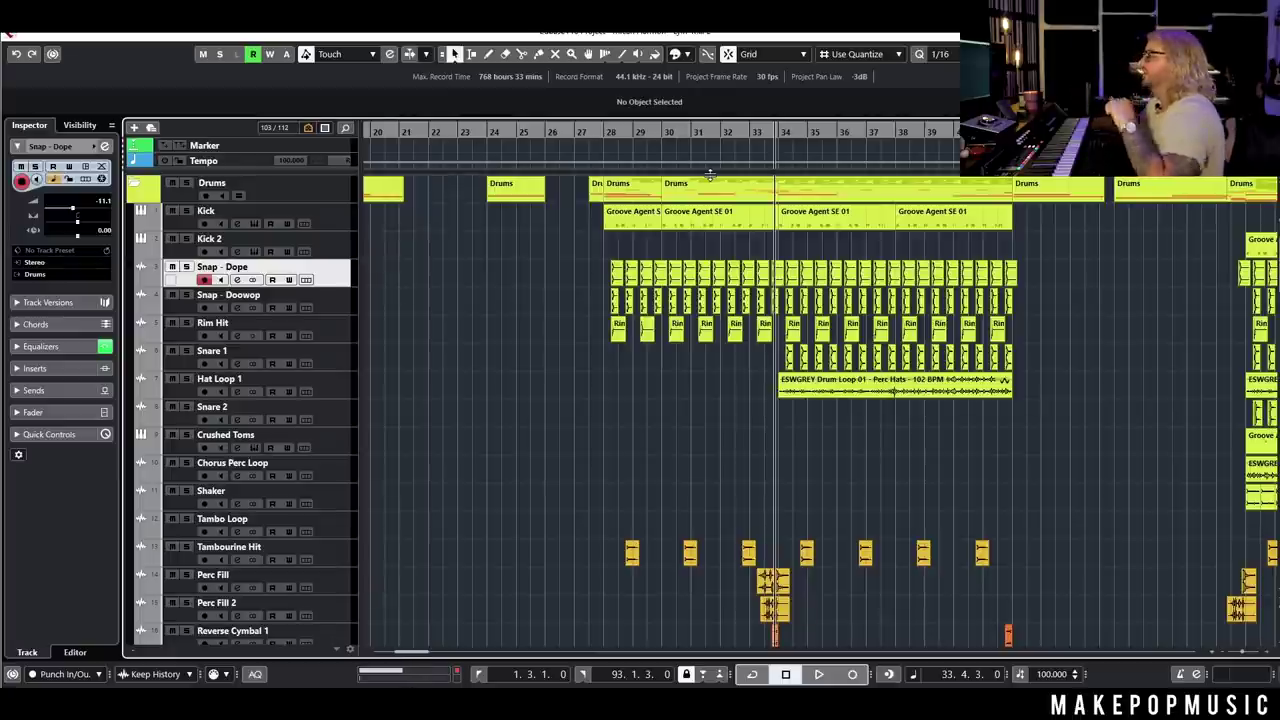
- Review the song arrangement across the drum, synth, guitar and vocal tracks
scroll(643, 389, "down", 4)
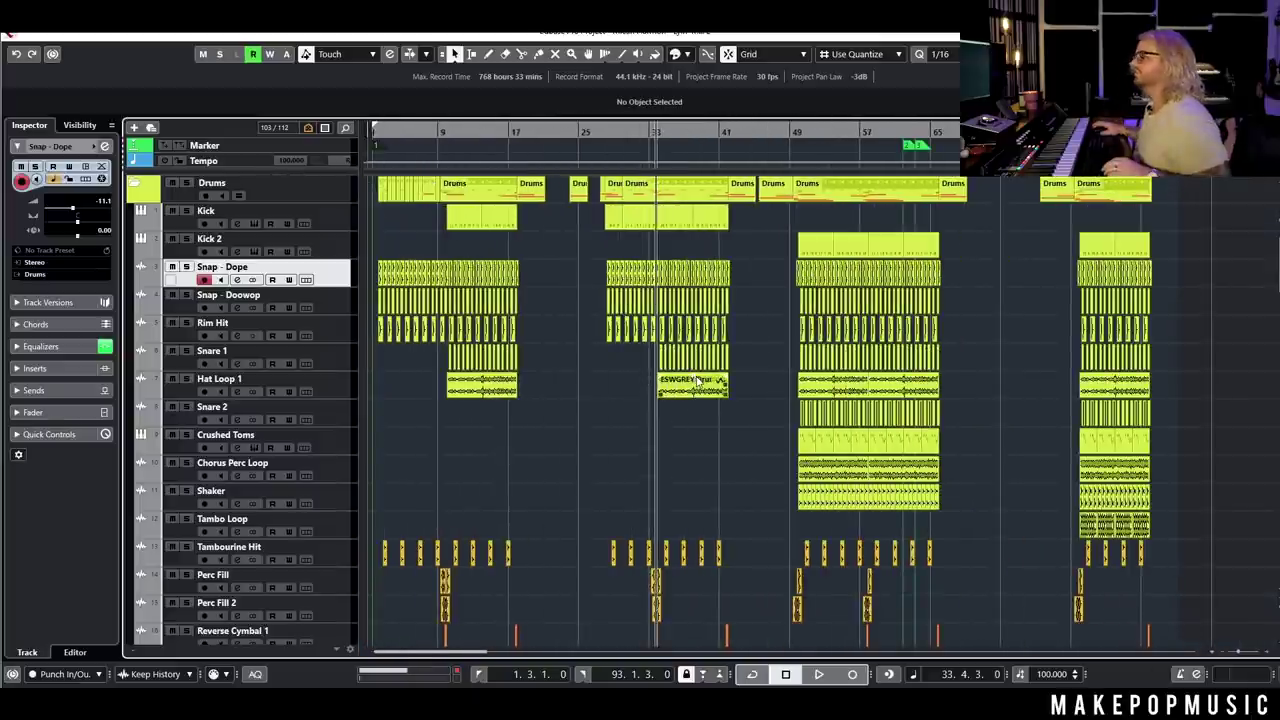
scroll(540, 436, "up", 4)
scroll(543, 446, "down", 7)
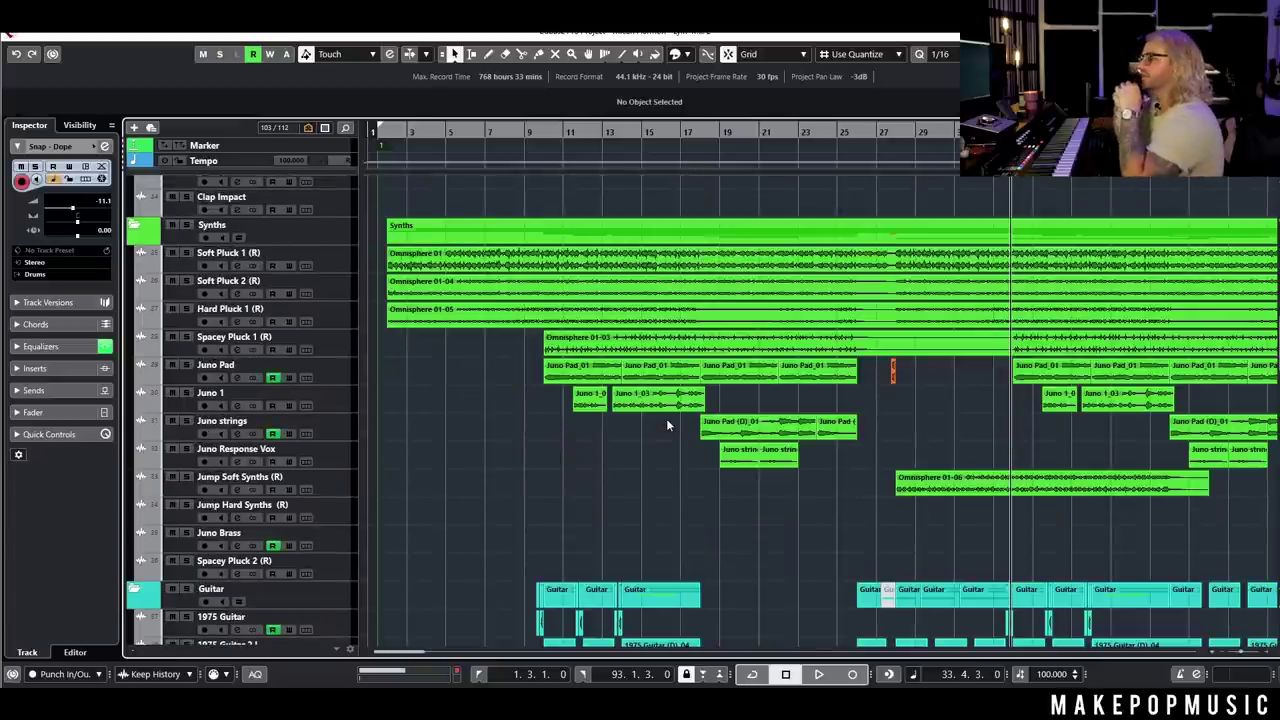
scroll(667, 421, "up", 8)
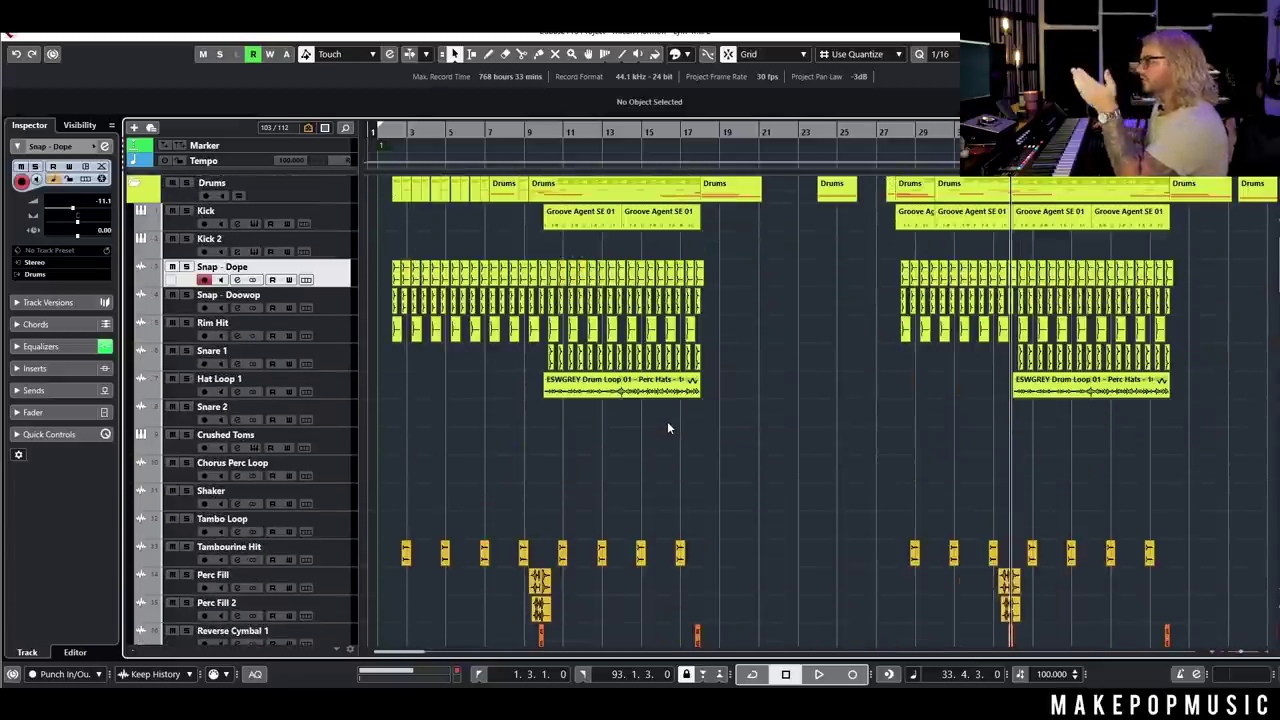
scroll(792, 280, "down", 3)
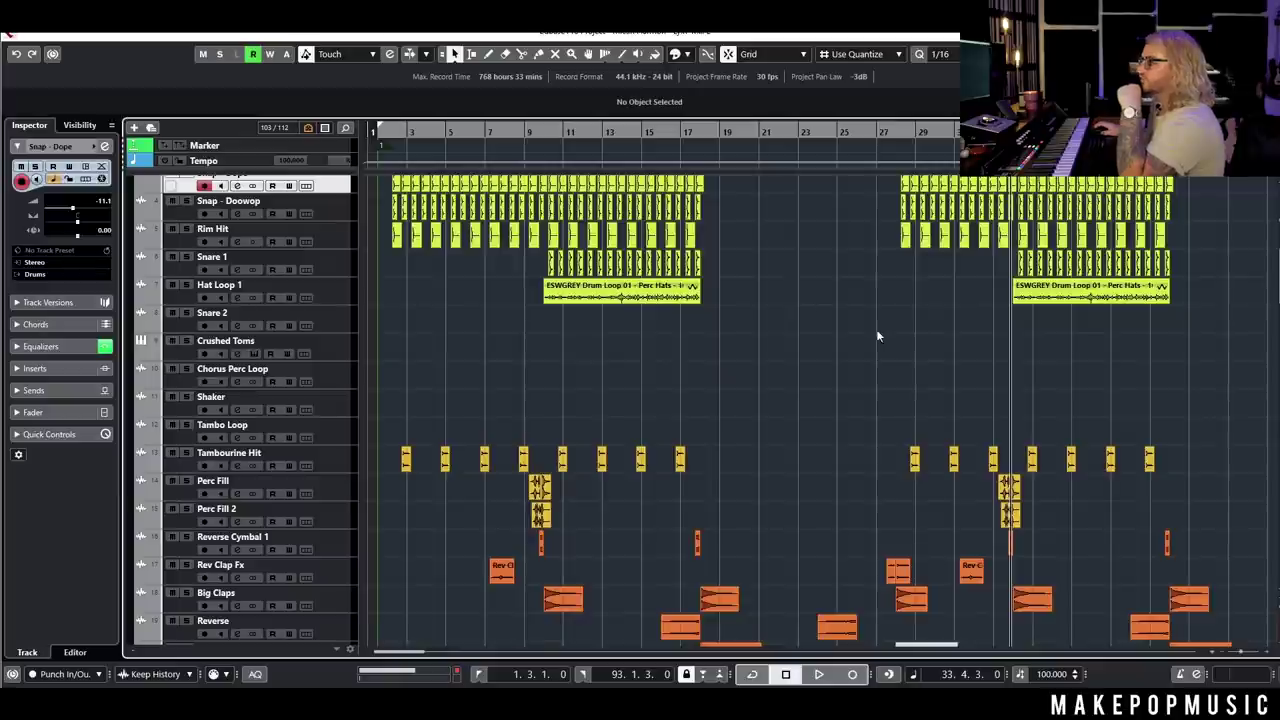
scroll(796, 322, "up", 3)
scroll(787, 348, "down", 7)
scroll(786, 346, "down", 10)
scroll(775, 349, "up", 3)
- Highlight the first-section synth, guitar and bass parts in turn and look over the vocal effect tracks
left_click_drag(818, 494, 511, 258)
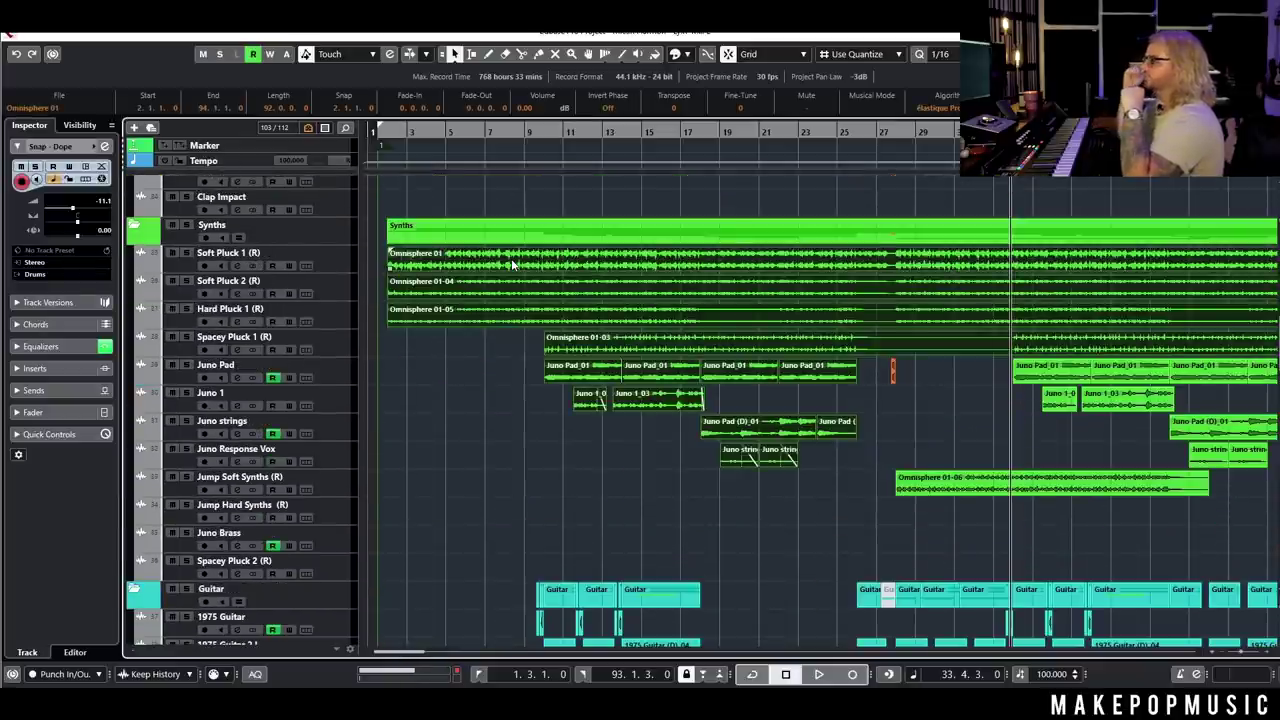
scroll(512, 264, "down", 2)
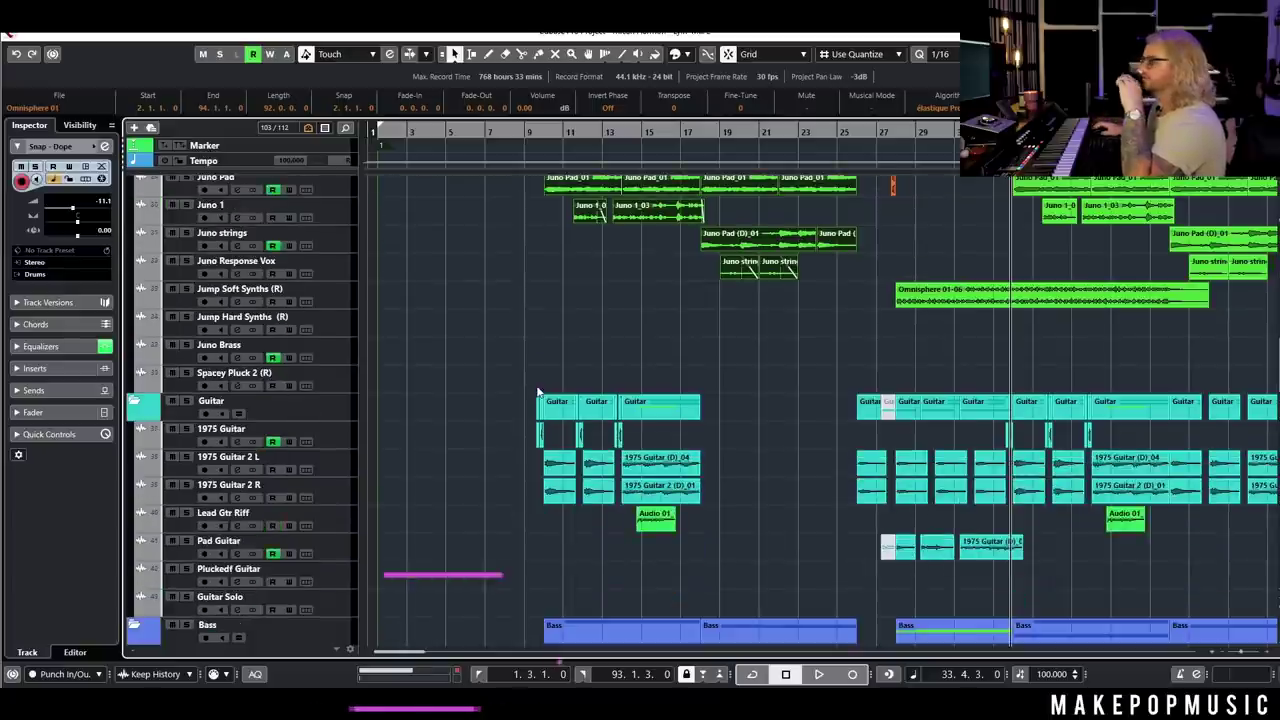
scroll(650, 362, "down", 1)
left_click_drag(706, 338, 620, 388)
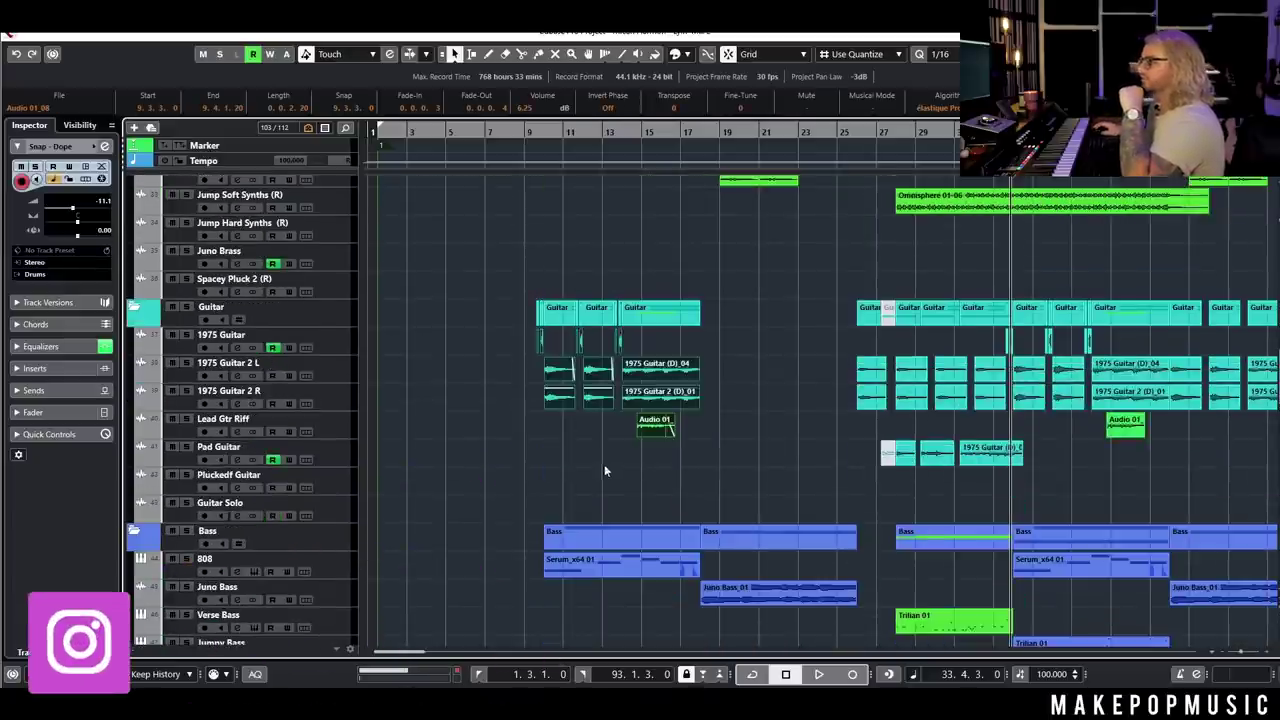
scroll(590, 410, "down", 3)
left_click(552, 285)
scroll(728, 358, "down", 10)
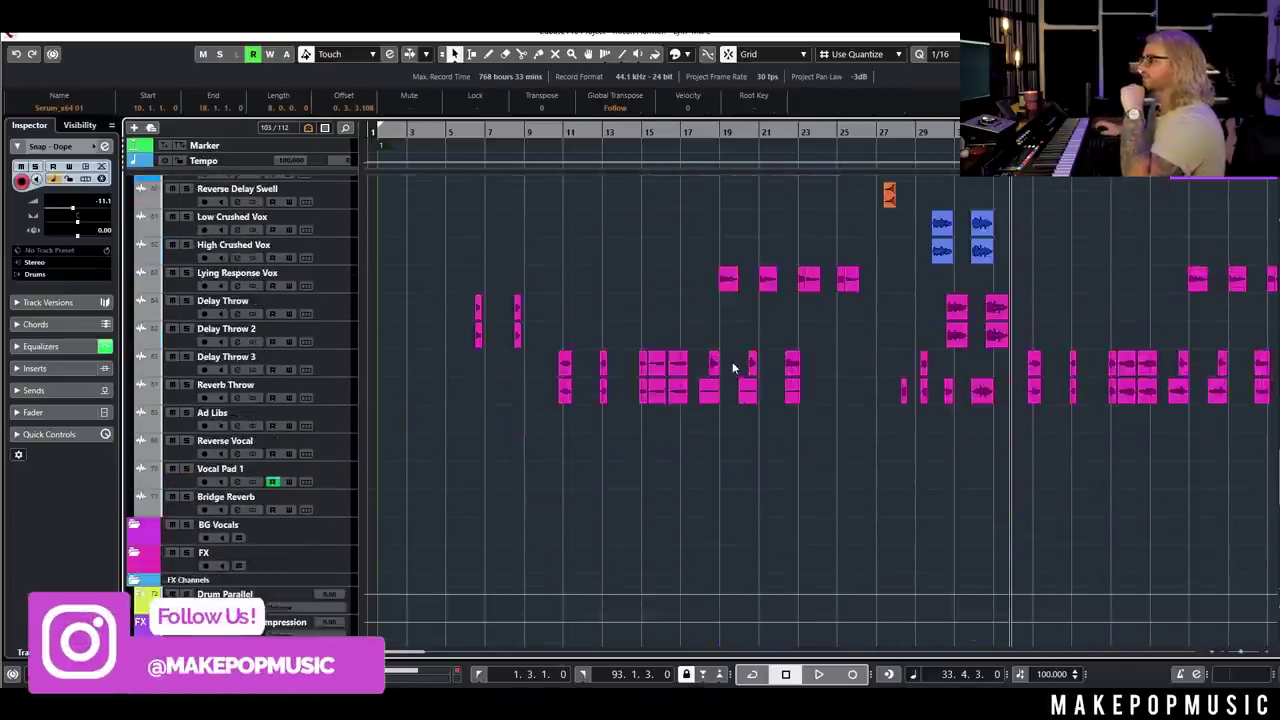
scroll(742, 366, "up", 10)
scroll(750, 385, "up", 6)
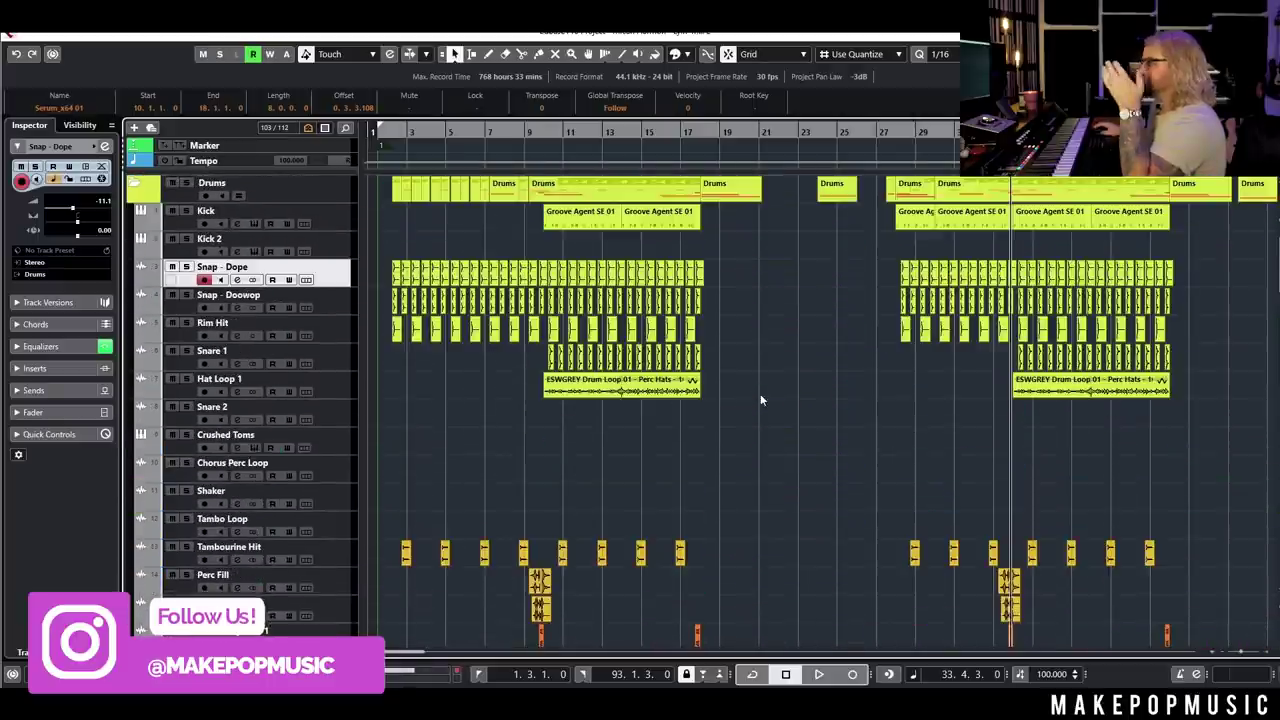
- Play the lead vocal section from just before bar 5 with the vocal effect clips muted
left_click(538, 139)
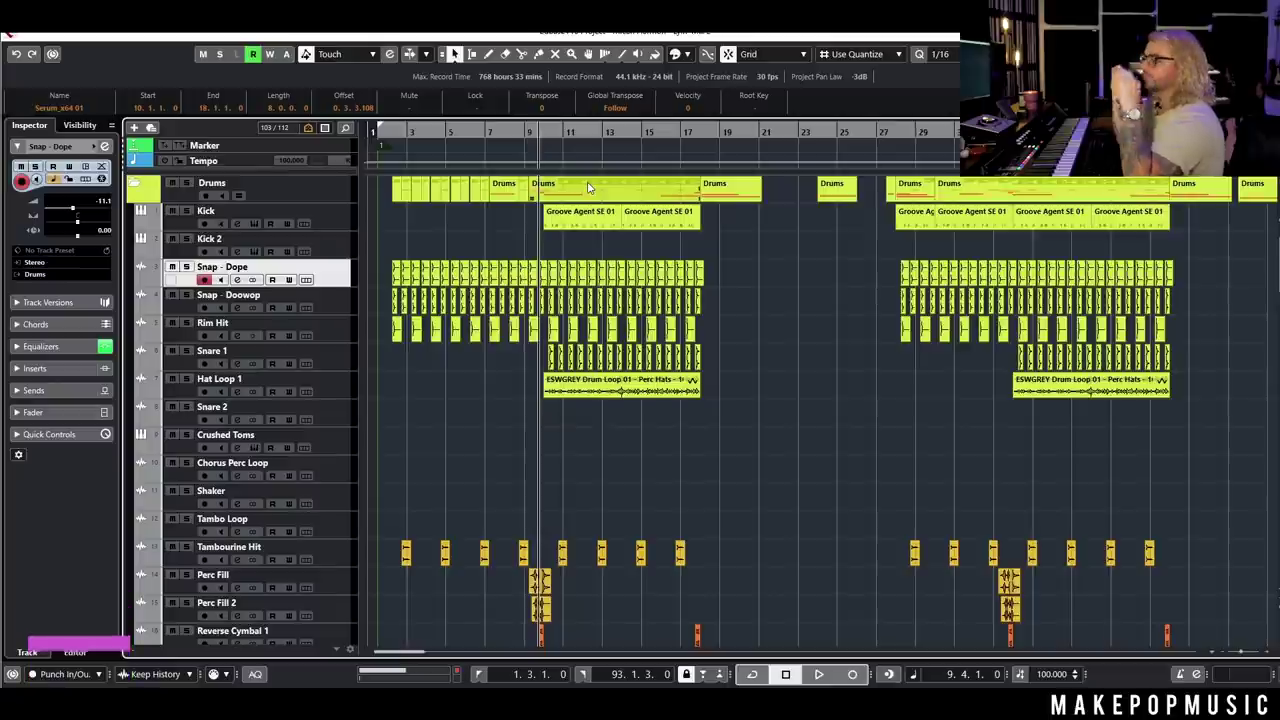
left_click(452, 393)
scroll(452, 393, "down", 10)
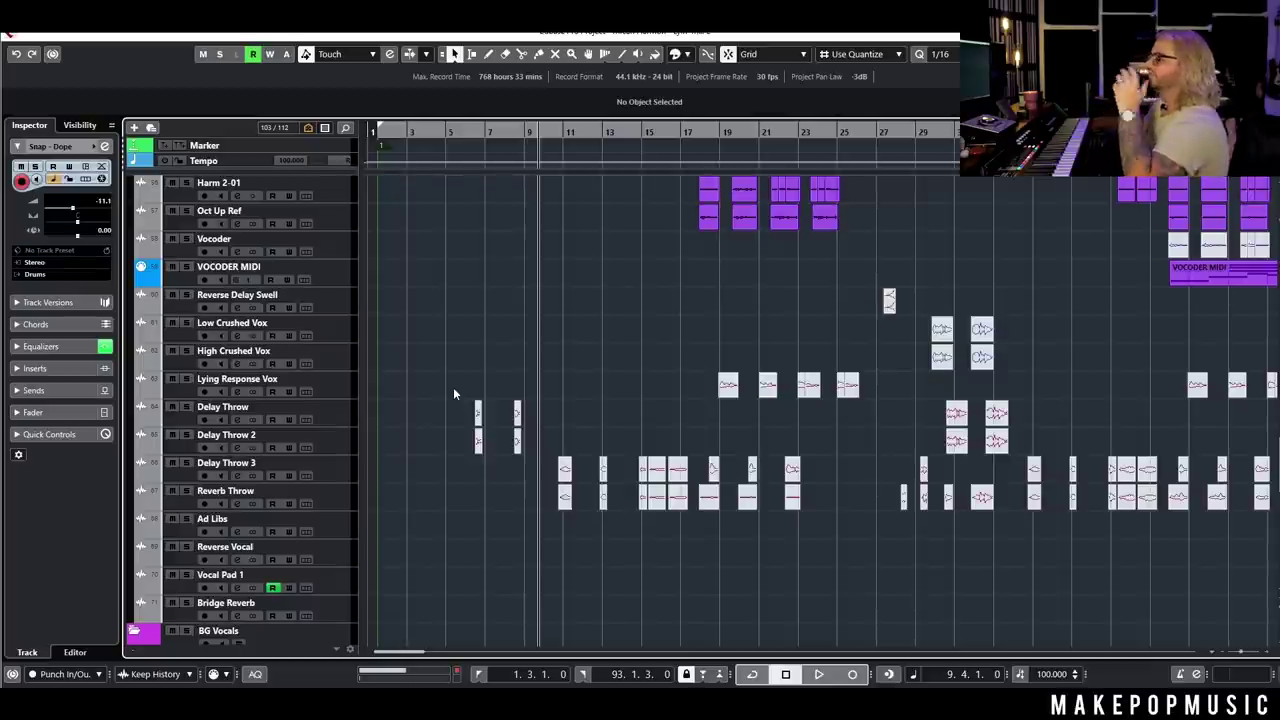
left_click(445, 131)
scroll(450, 294, "up", 10)
scroll(464, 312, "down", 5)
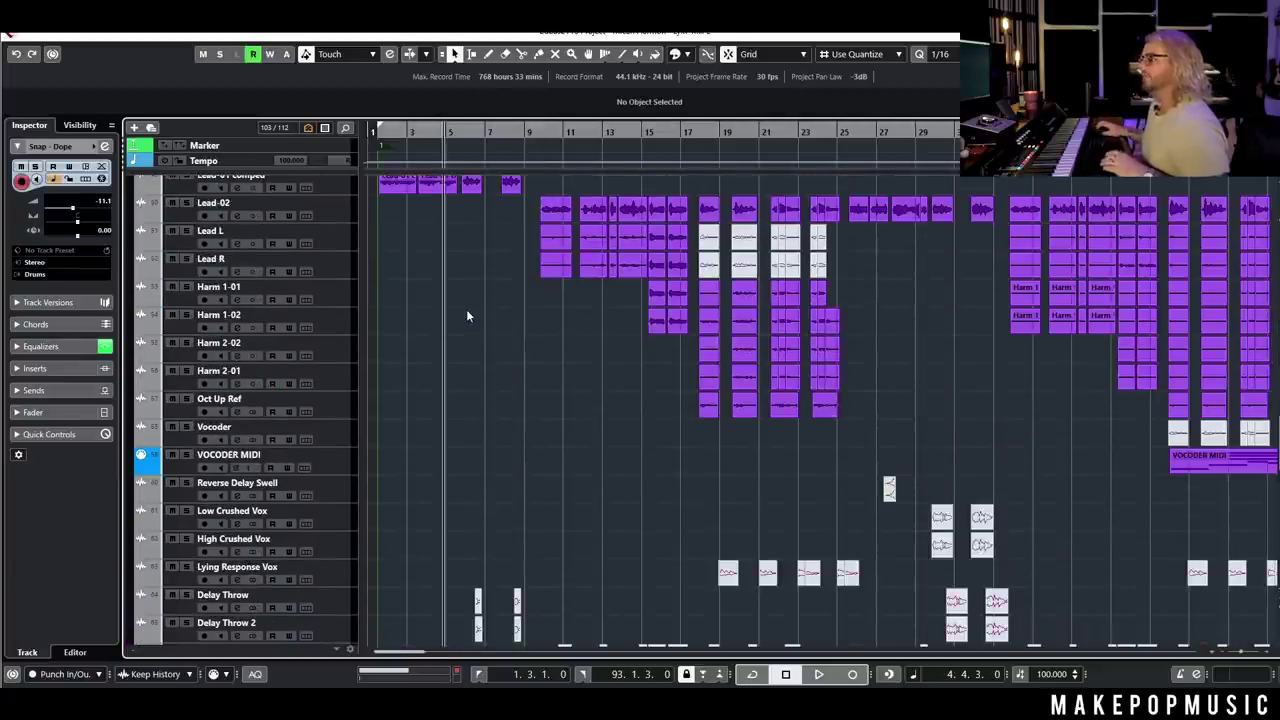
key("space")
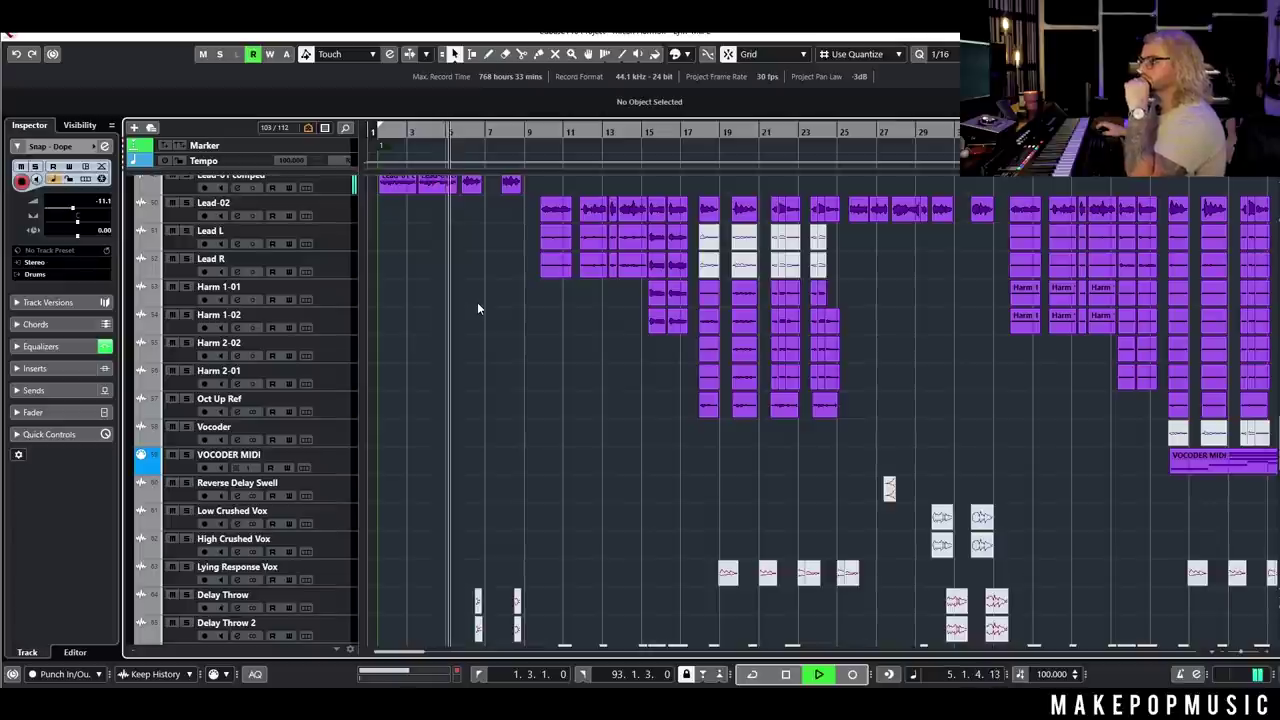
scroll(479, 303, "down", 3)
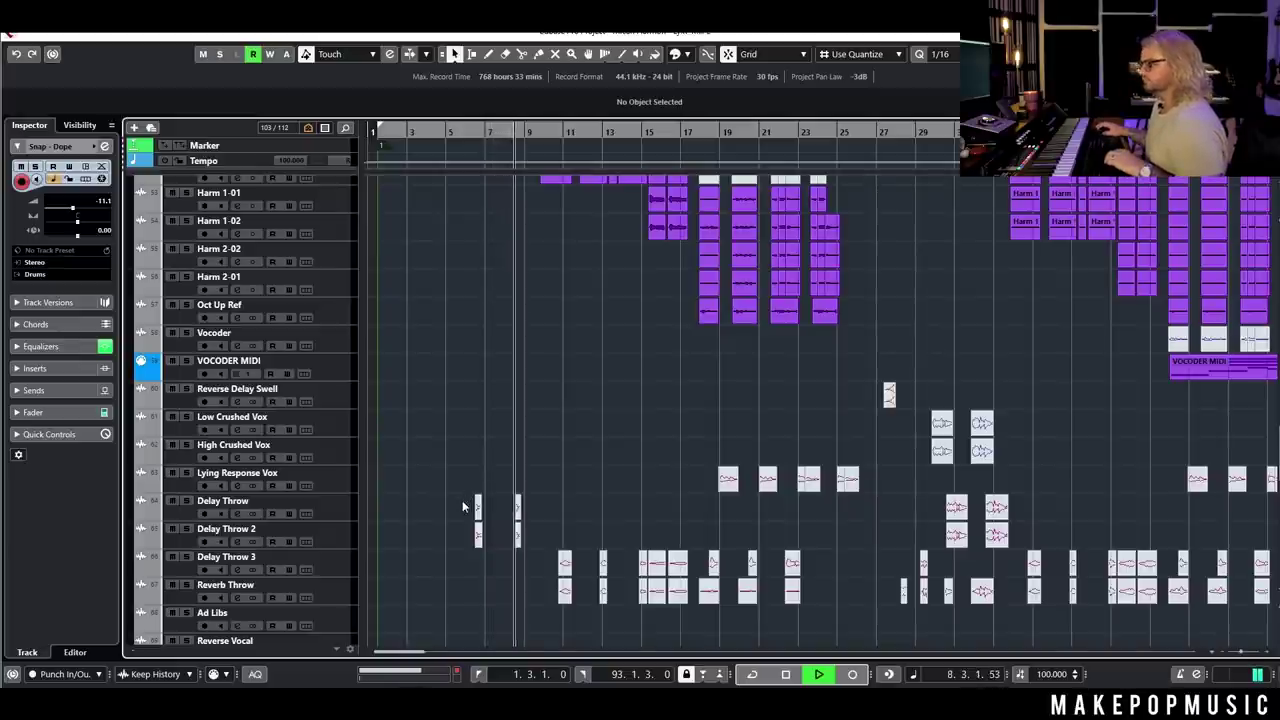
key("space")
- Unmute the two early Delay Throw clips around bars 6 and 8 and solo the Delay Throw track
left_click_drag(462, 500, 531, 544)
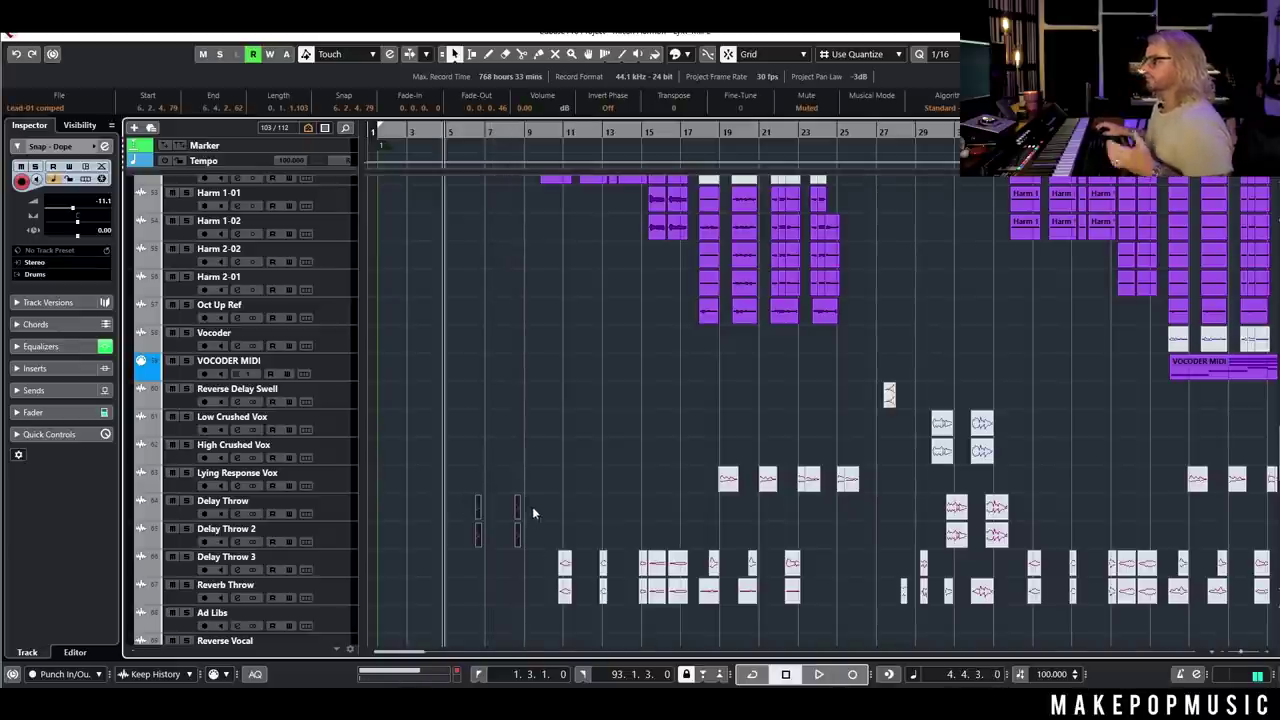
double_click(530, 512)
key("Delete")
left_click_drag(454, 509, 575, 497)
key("shift+u")
left_click(187, 500)
- Open the Delay Throw channel settings and inspect its Decapitator and Repeater inserts
left_click(240, 510)
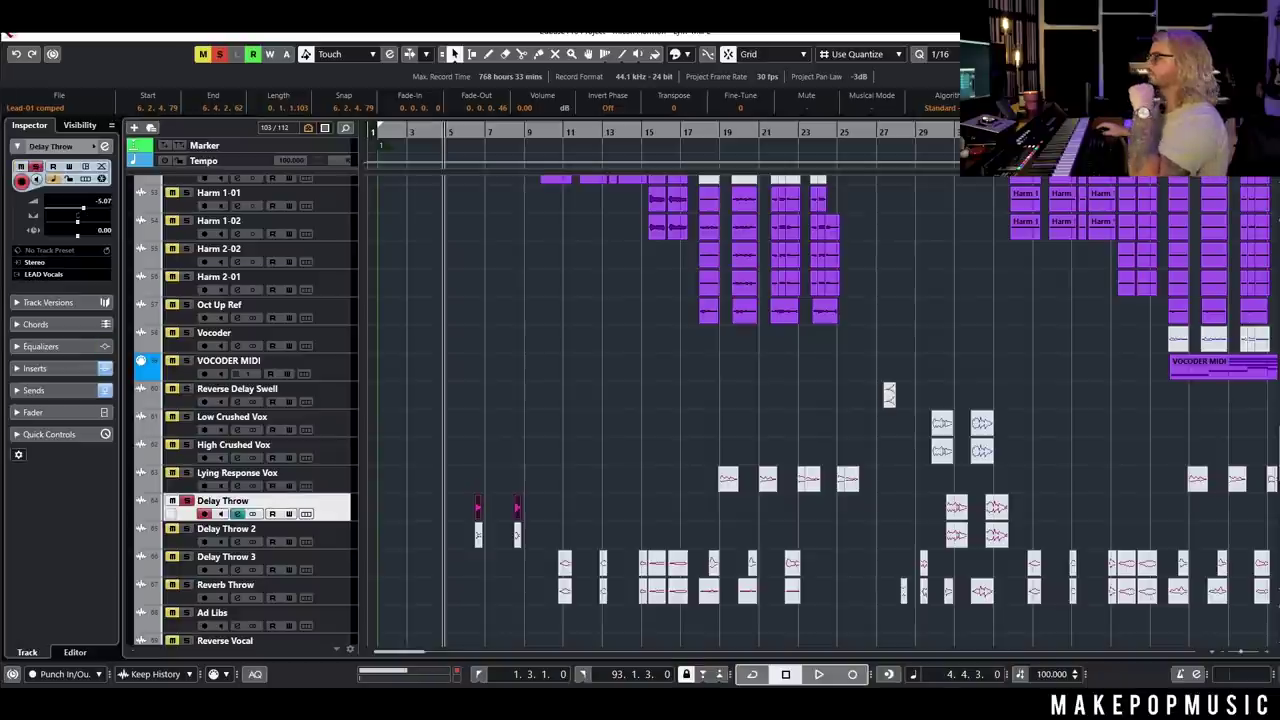
left_click_drag(367, 224, 381, 139)
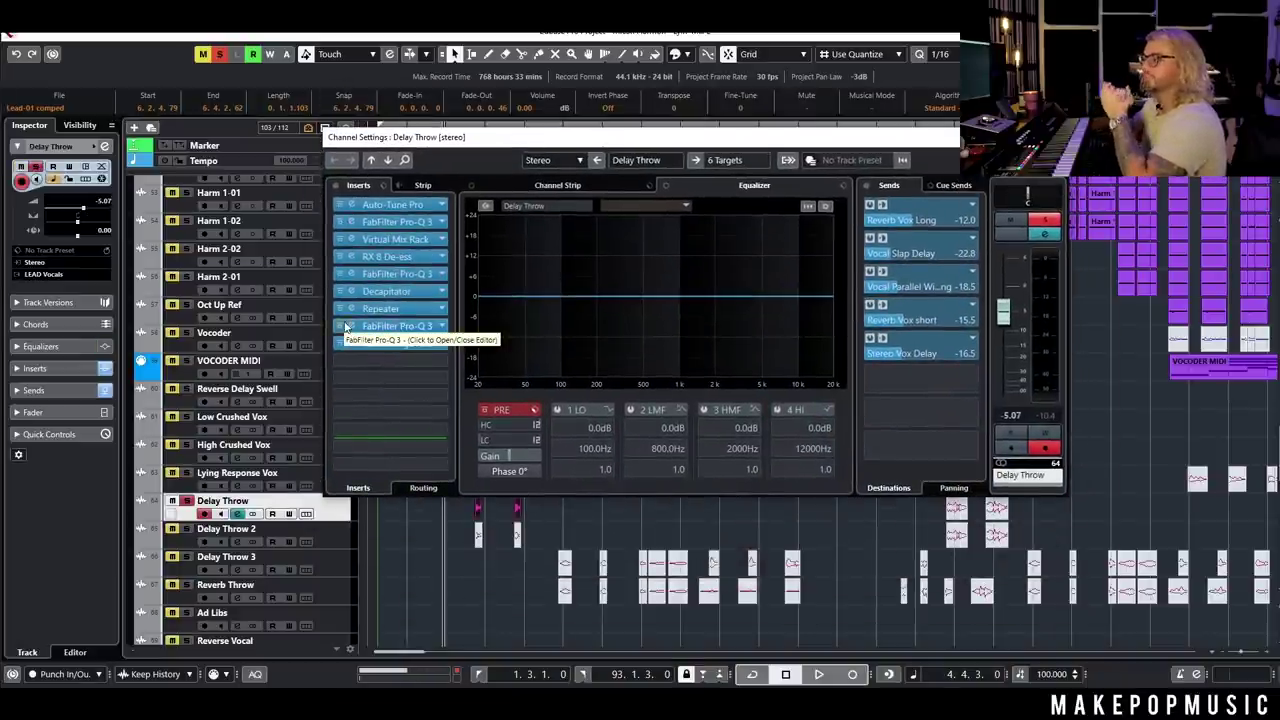
left_click(391, 291)
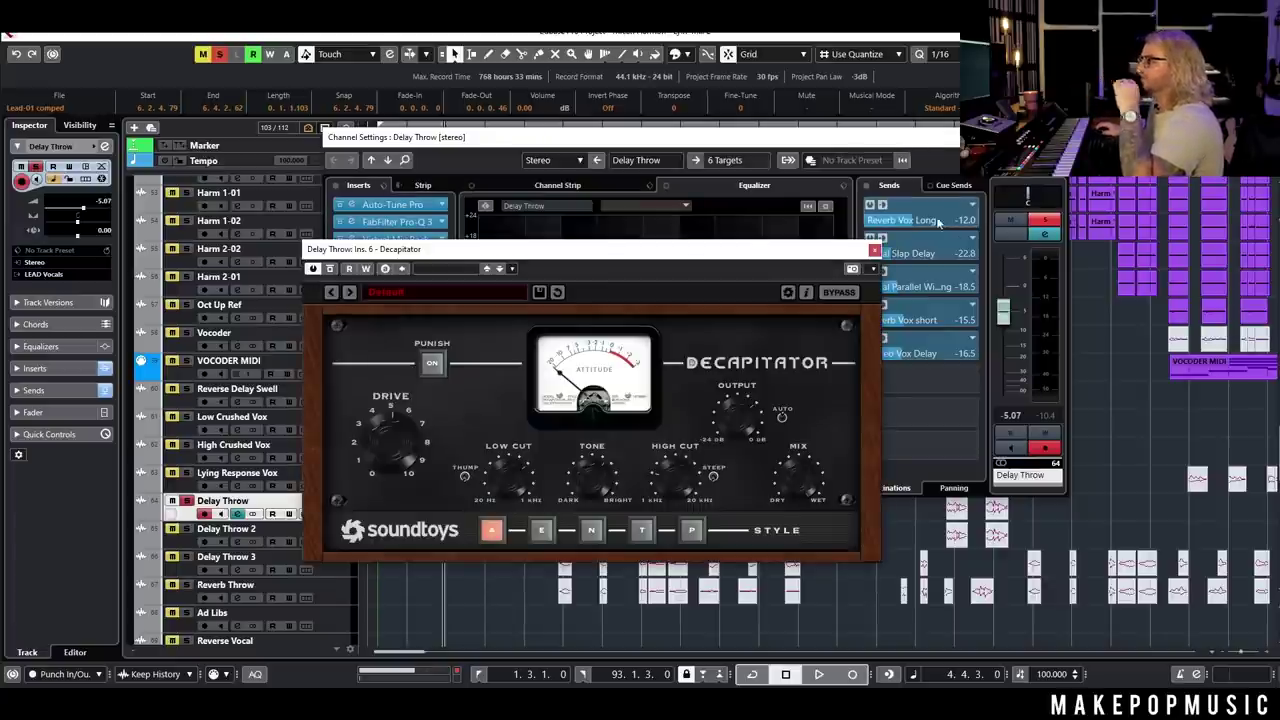
left_click(874, 251)
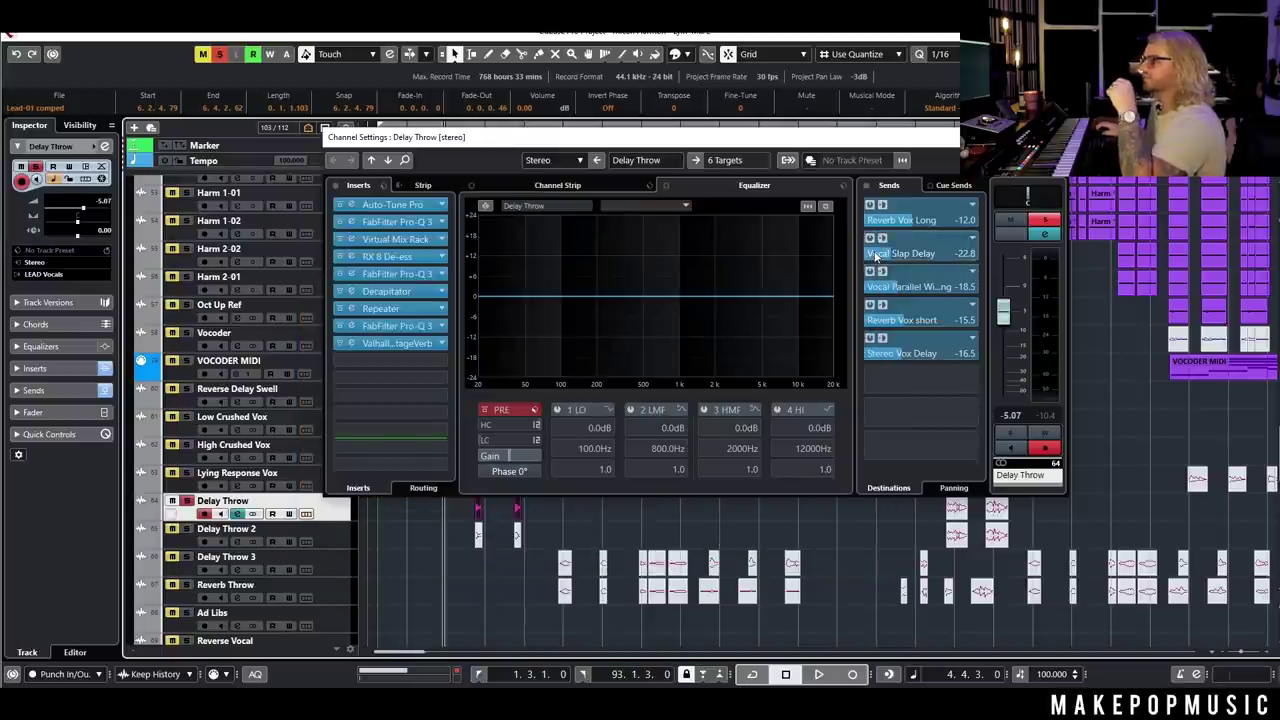
left_click(380, 308)
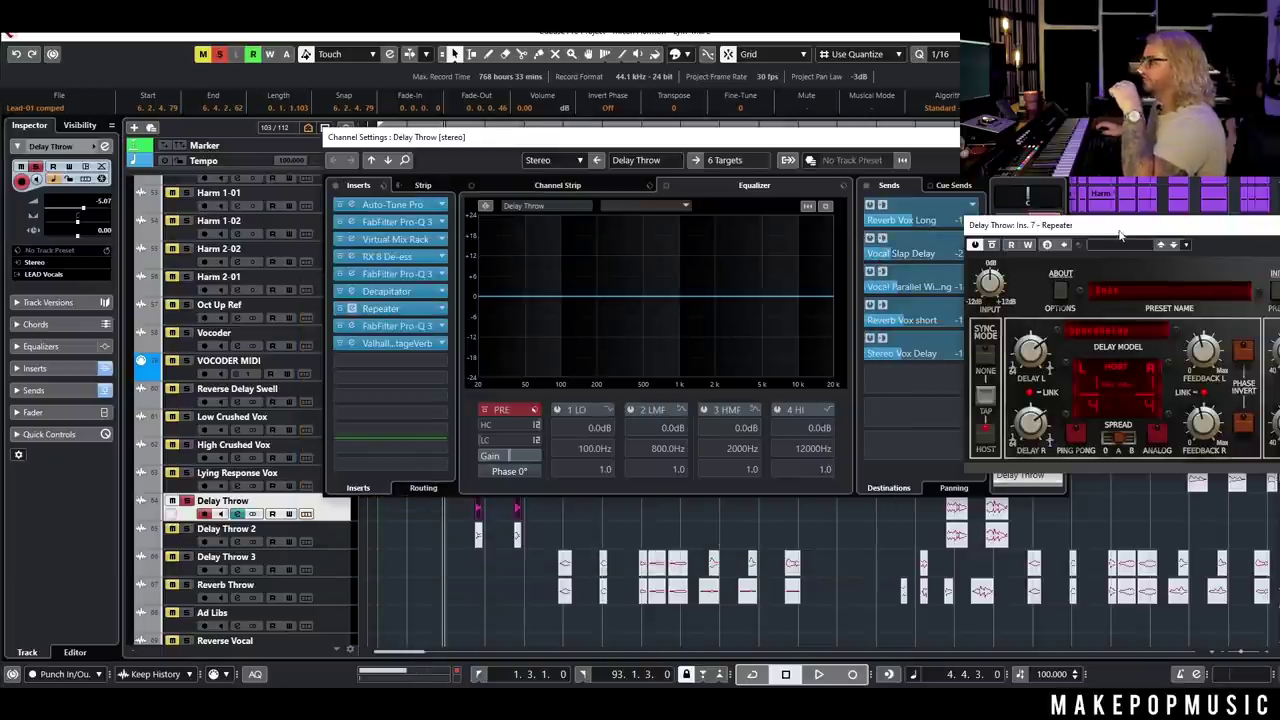
left_click_drag(1119, 233, 226, 281)
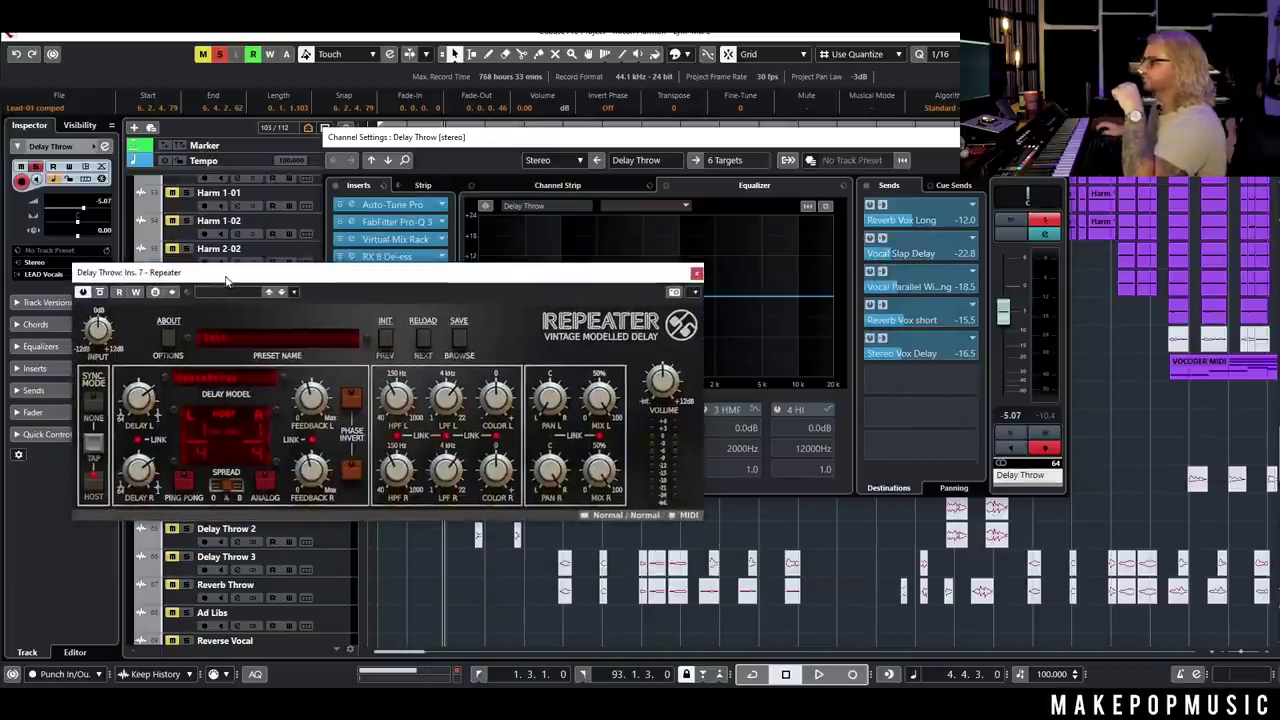
left_click(697, 273)
- Inspect the FabFilter Pro-Q 3 after Repeater and the Valhalla VintageVerb insert, and close the channel settings
left_click(398, 326)
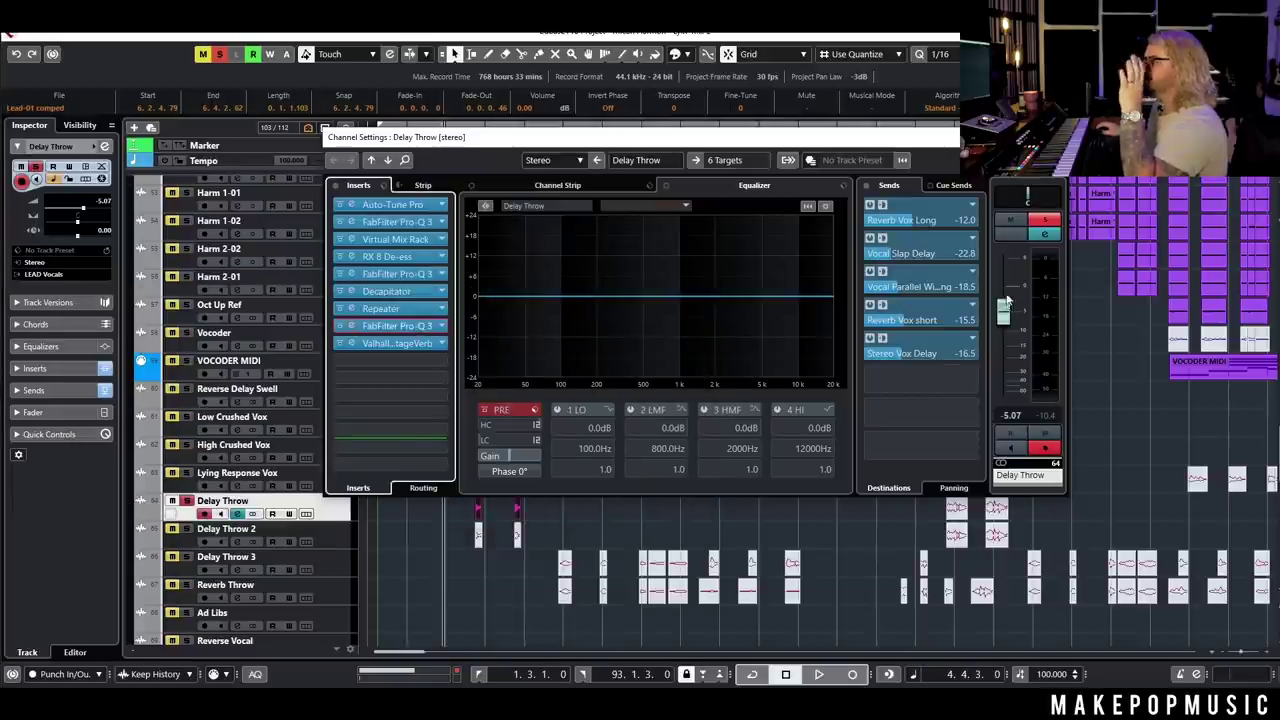
left_click_drag(650, 189, 319, 299)
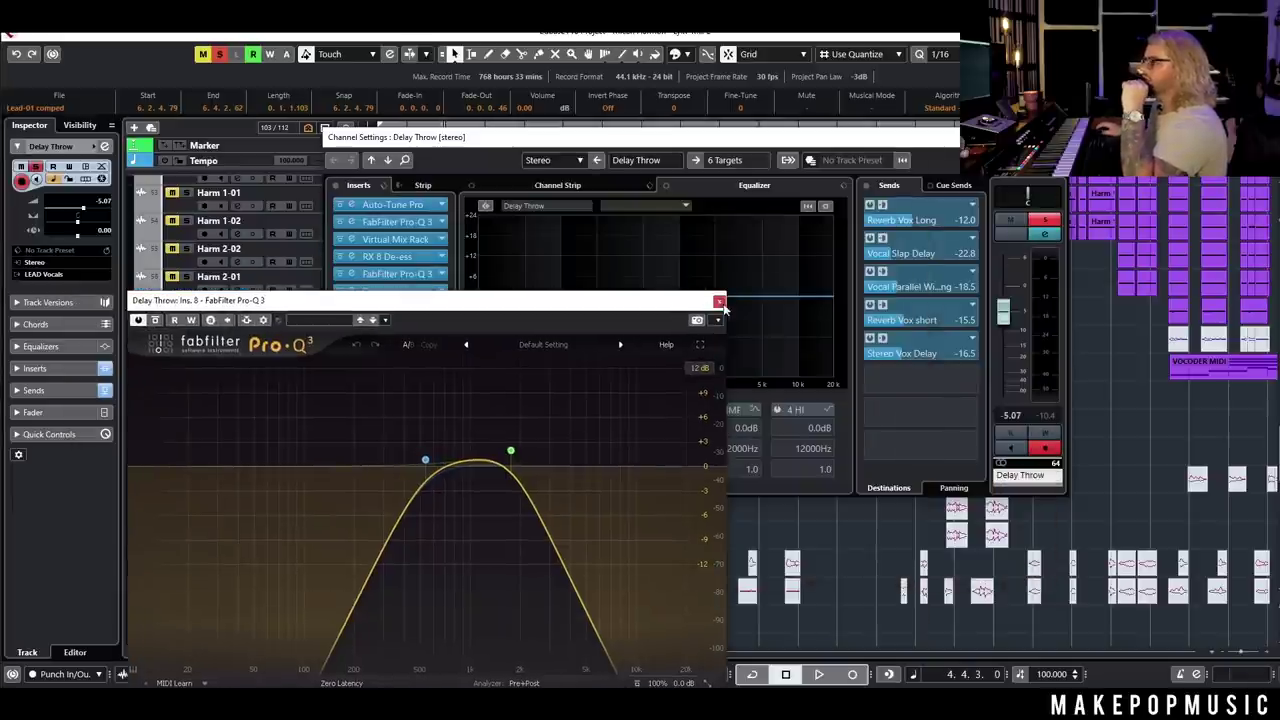
left_click(719, 302)
left_click(390, 343)
left_click(946, 178)
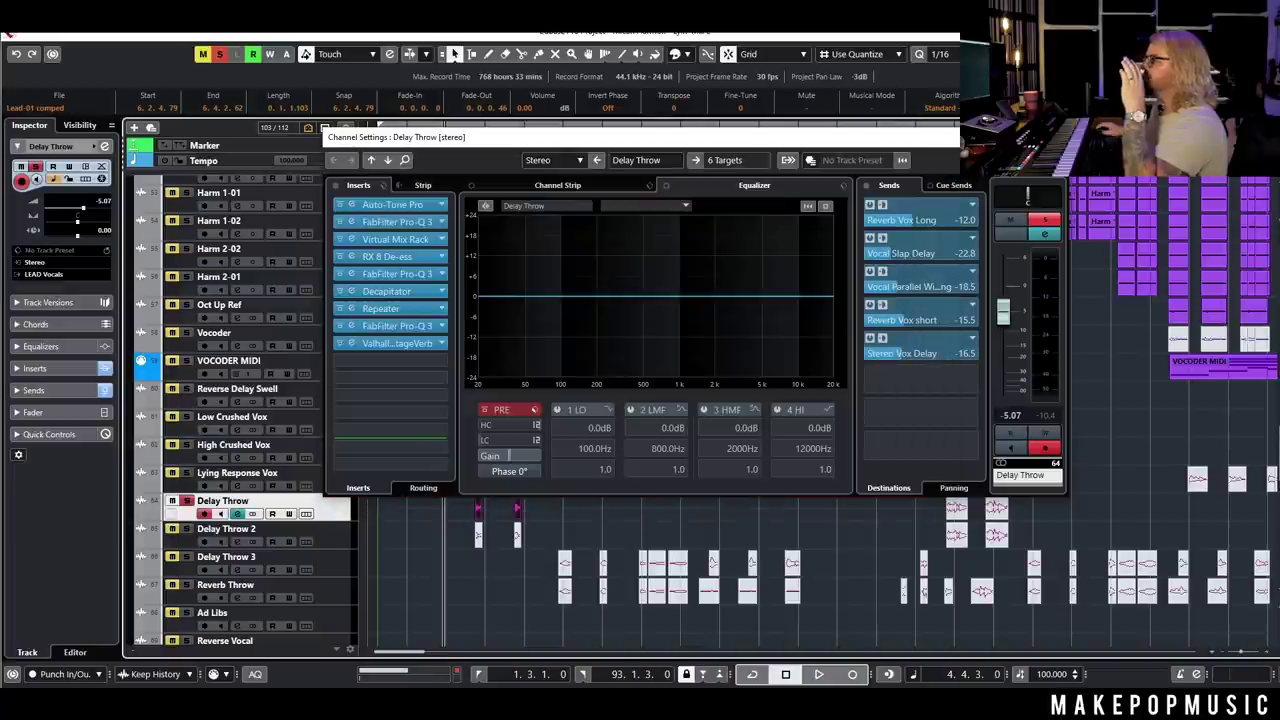
left_click(1048, 137)
- Play the soloed Delay Throw from 6.2.3 to hear the first throw on its own
scroll(458, 480, "up", 6)
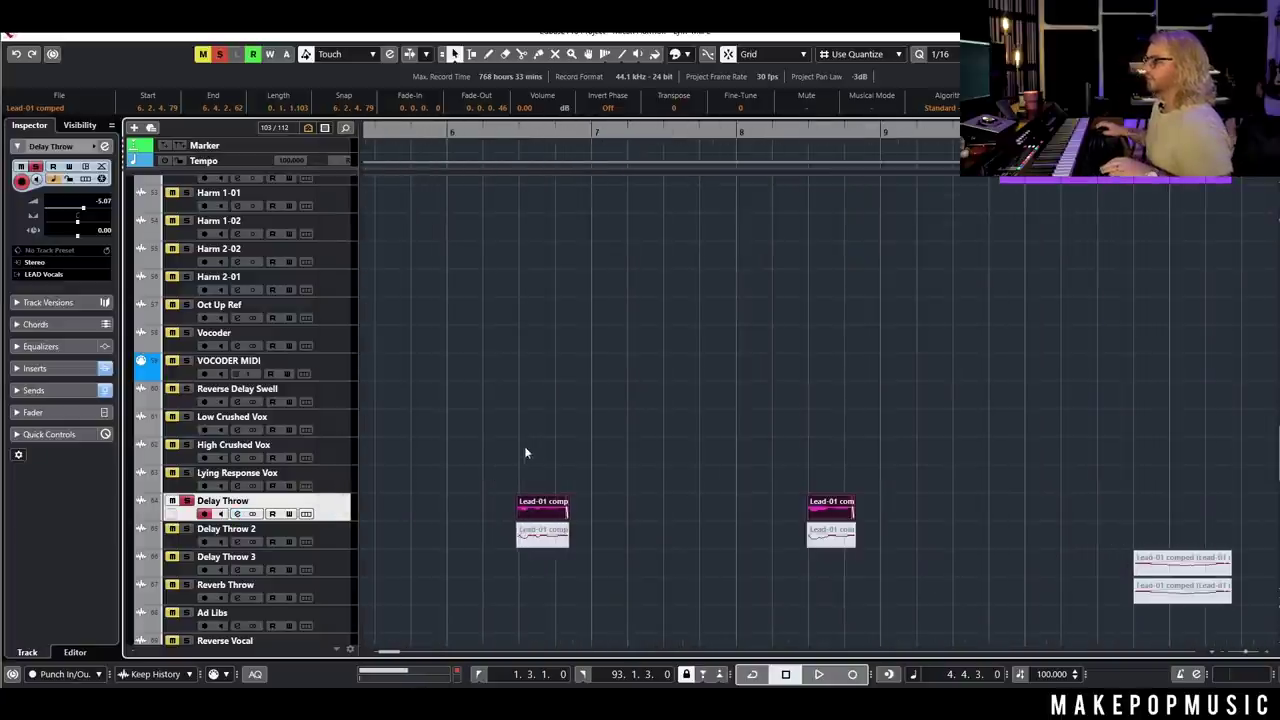
left_click(500, 131)
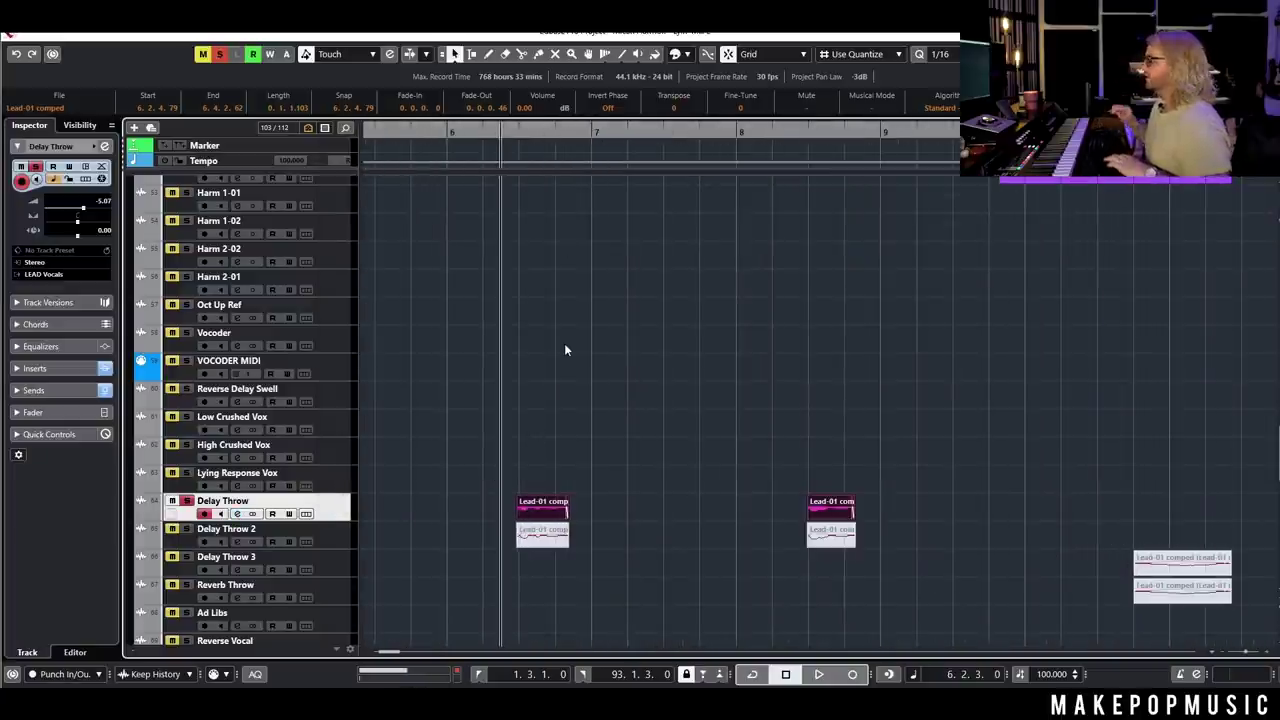
key("space")
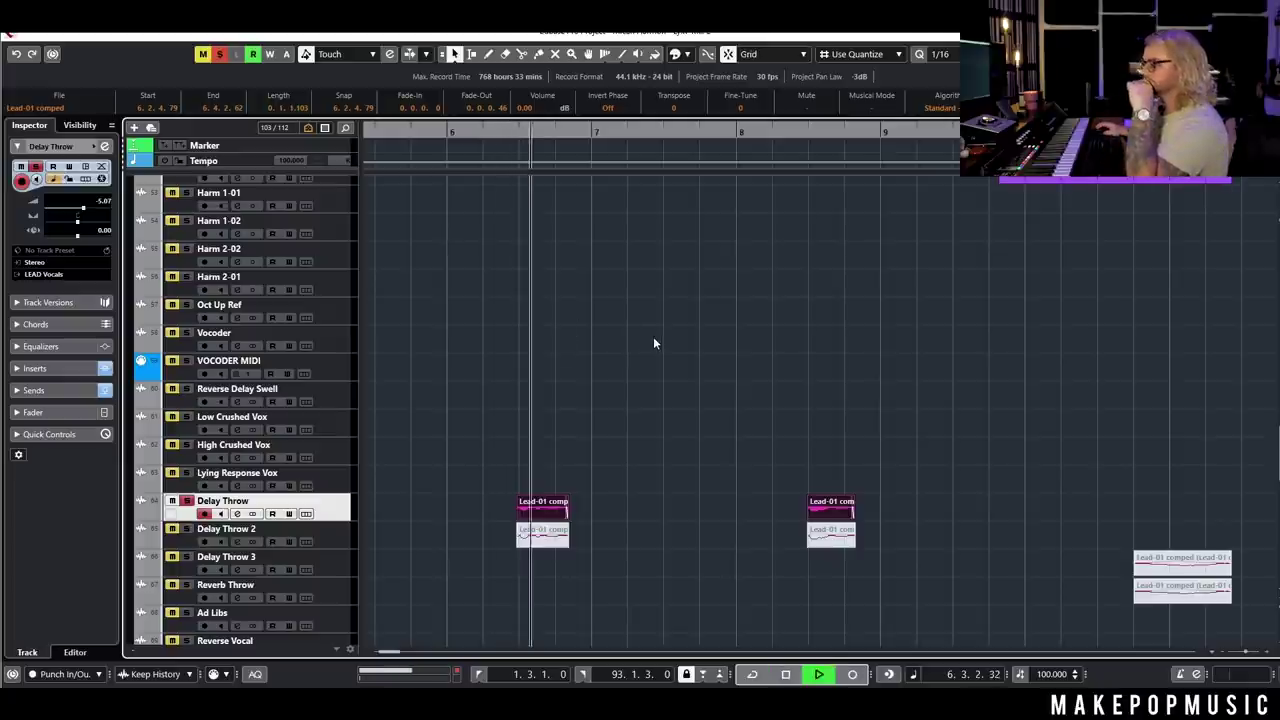
scroll(590, 415, "up", 5)
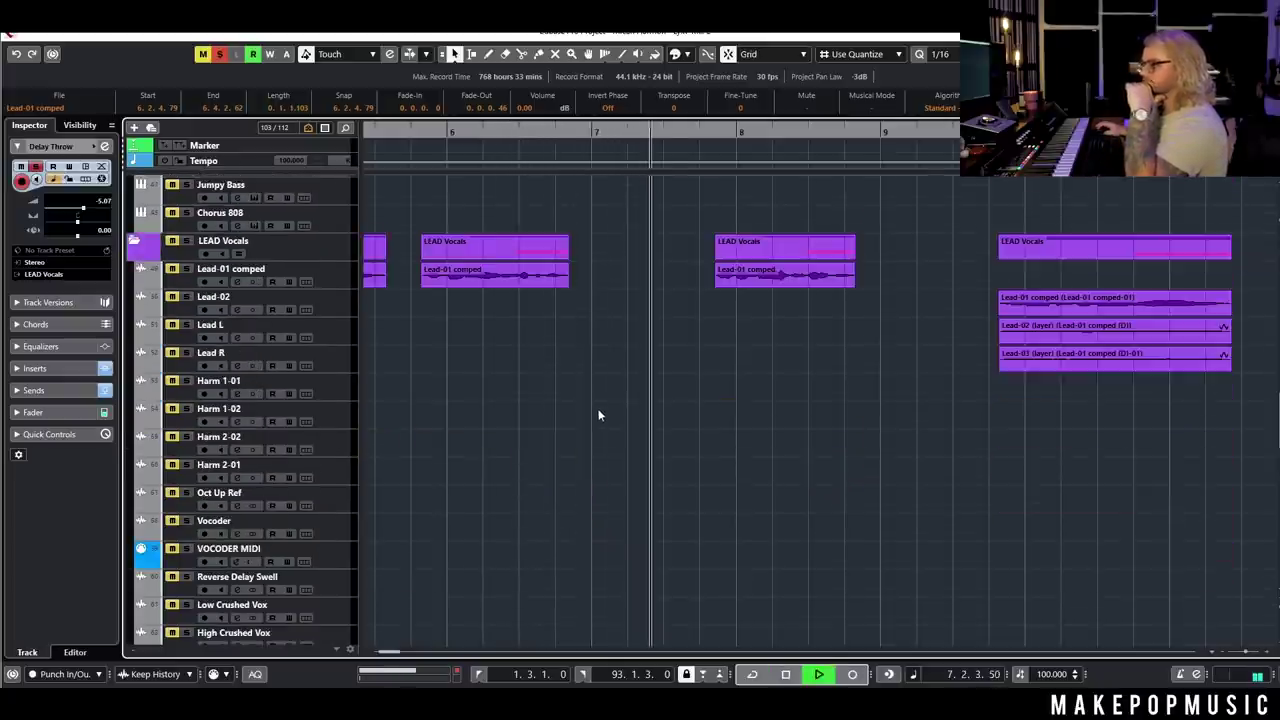
scroll(598, 415, "down", 2)
scroll(500, 400, "down", 4)
key("space")
- Solo Lead-01 comped as well and play it together with the Delay Throw from 5.4.3
left_click(428, 132)
scroll(143, 227, "up", 4)
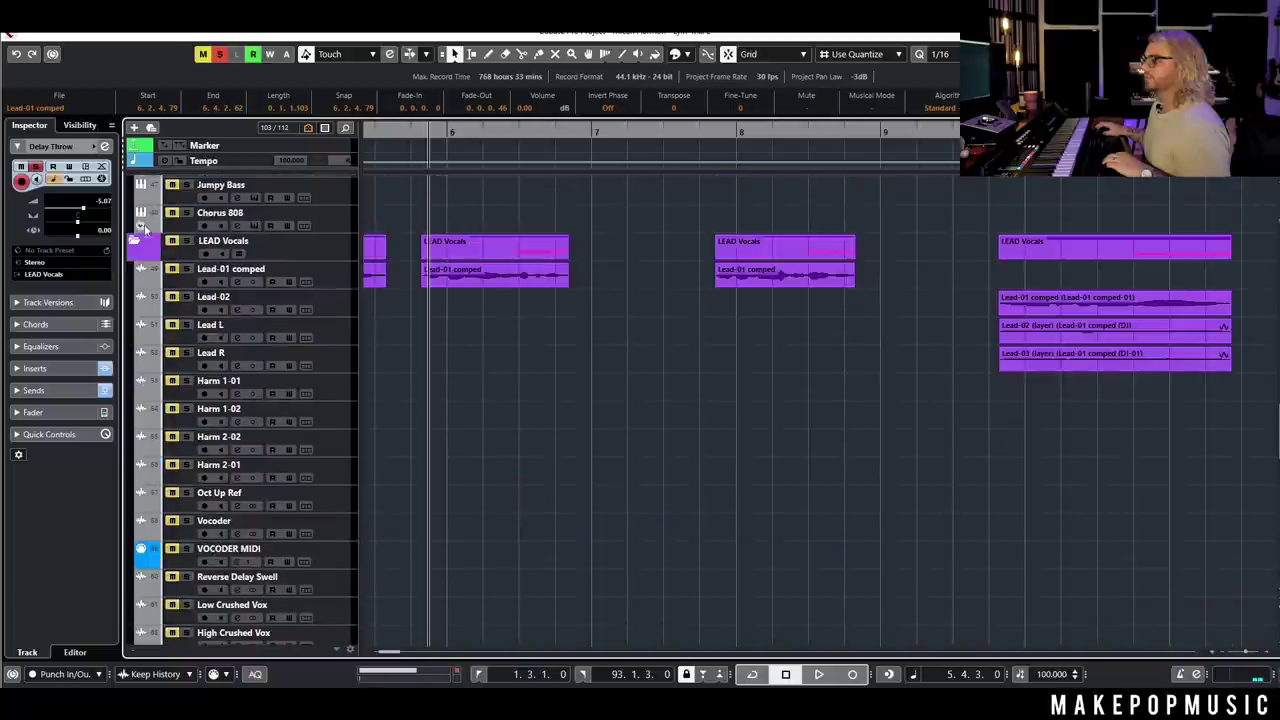
key("space")
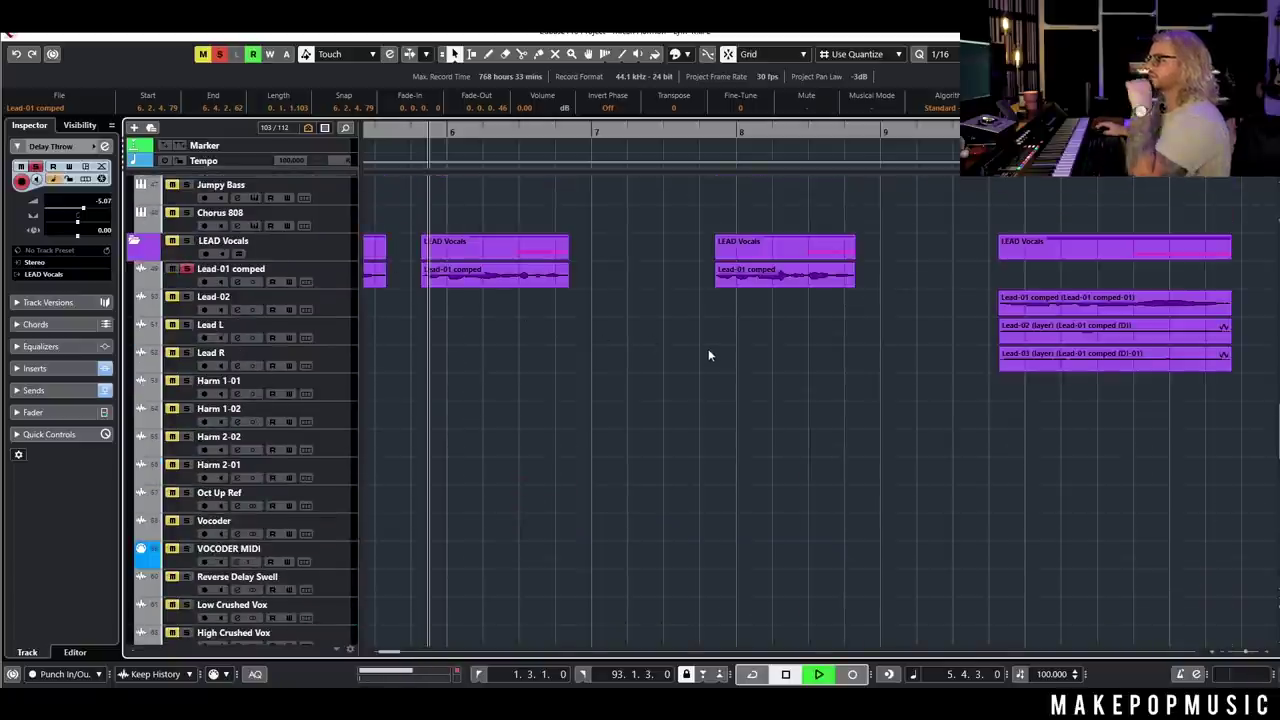
scroll(708, 348, "down", 3)
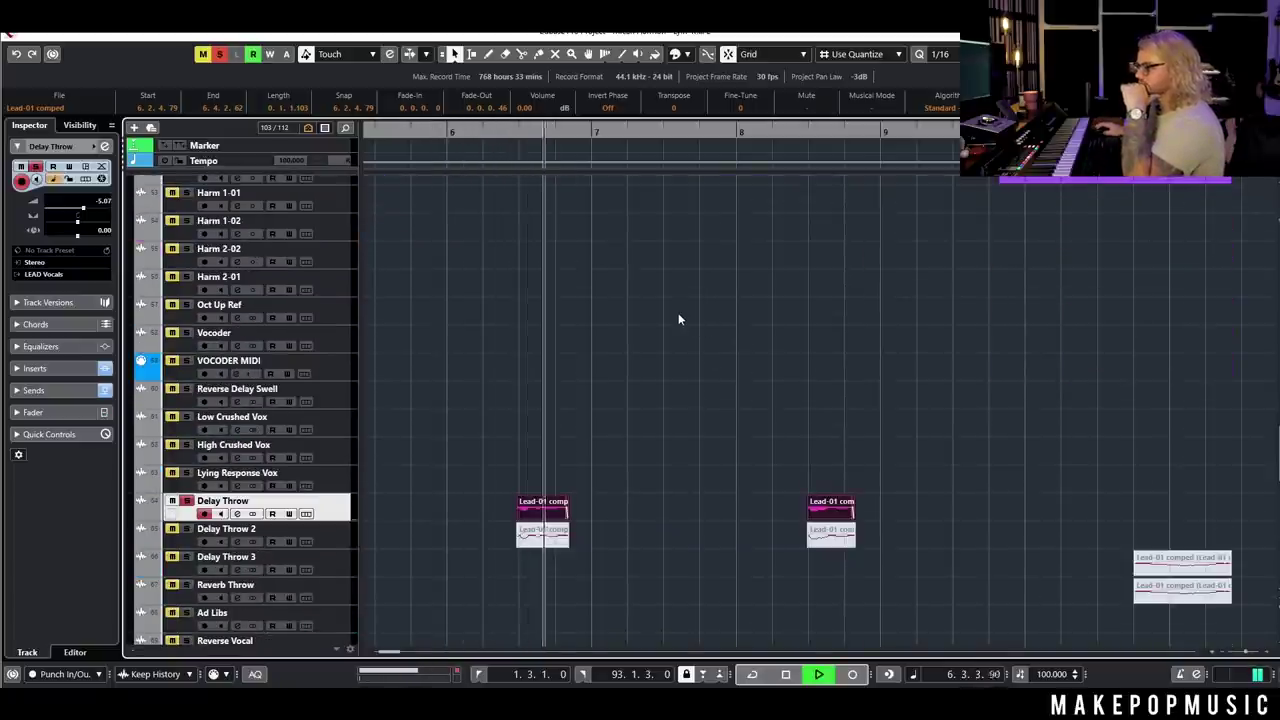
key("g")
key("g")
key("g")
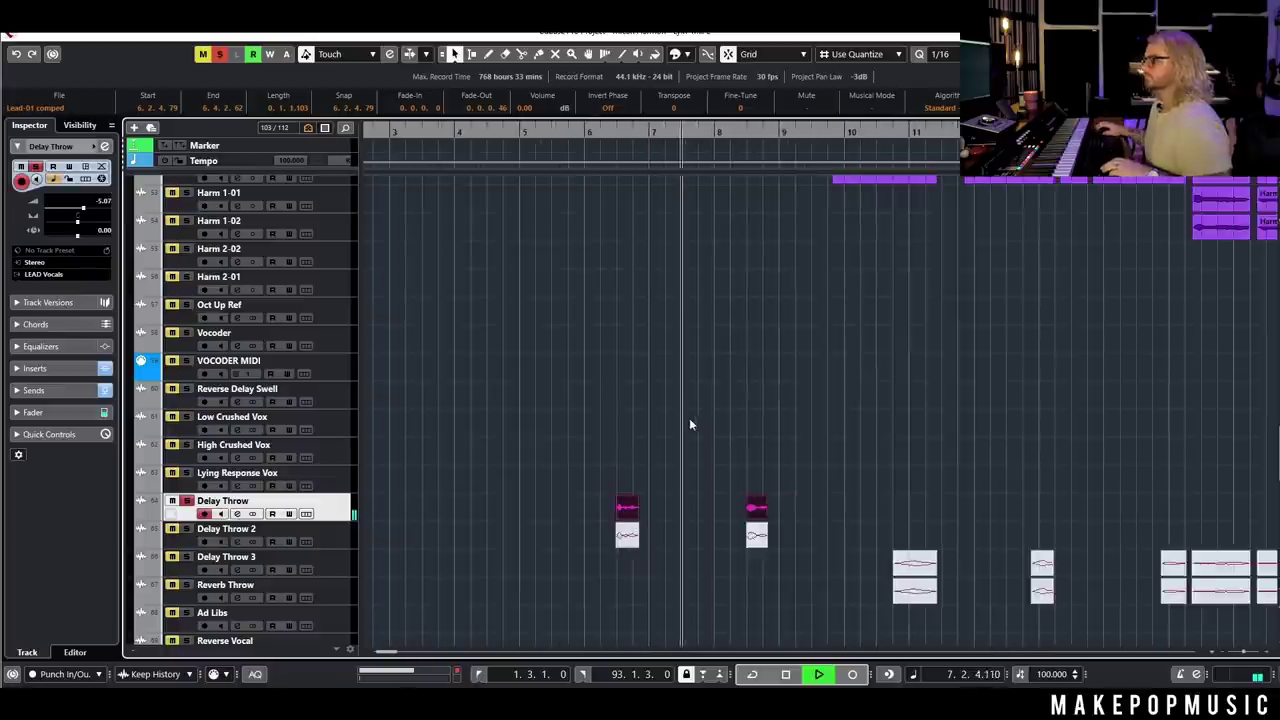
key("space")
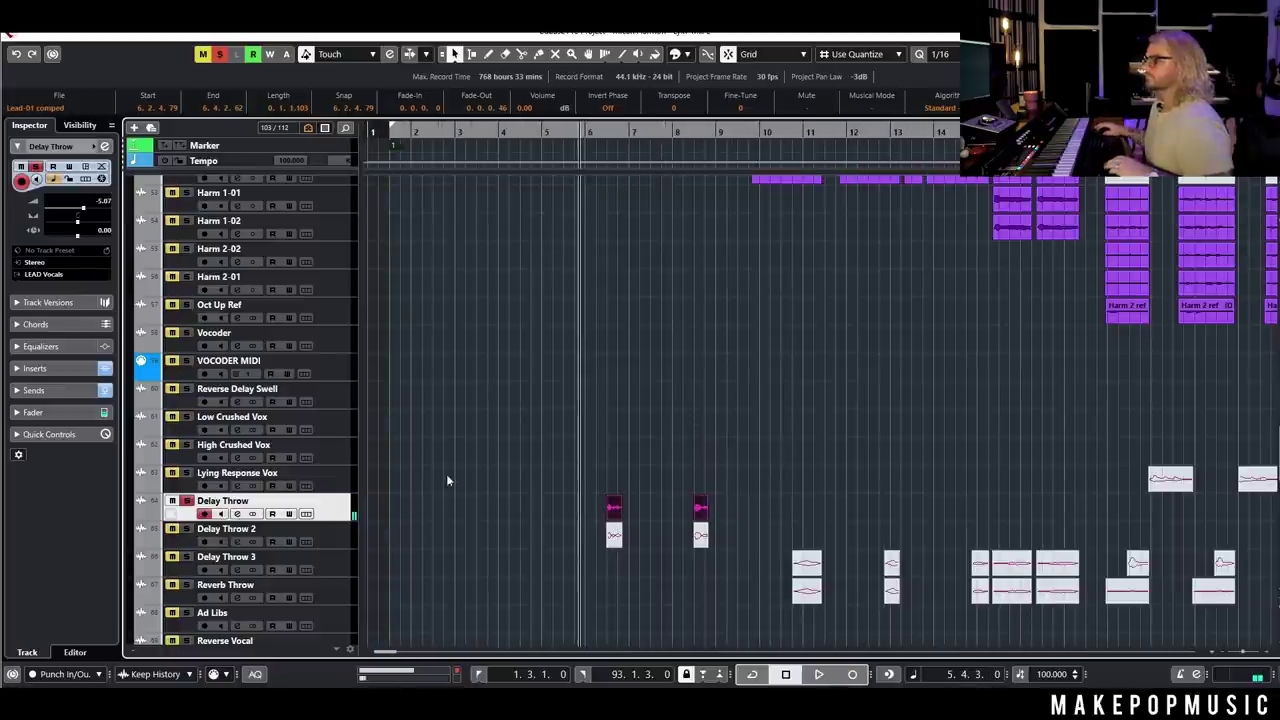
- Clear all track solos, select the two early Delay Throw 2 clips, and start playback from just before the first one
left_click(220, 55)
double_click(571, 536)
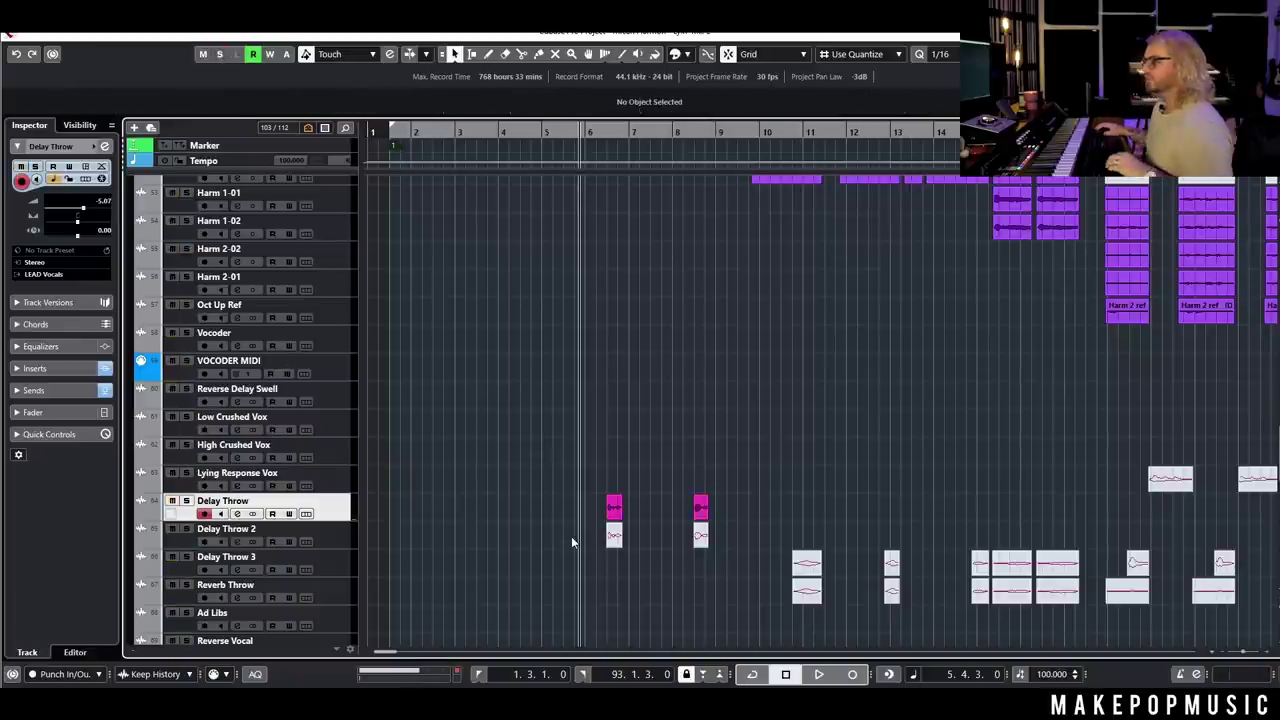
key("ctrl+z")
left_click_drag(589, 542, 708, 548)
left_click(593, 130)
key("space")
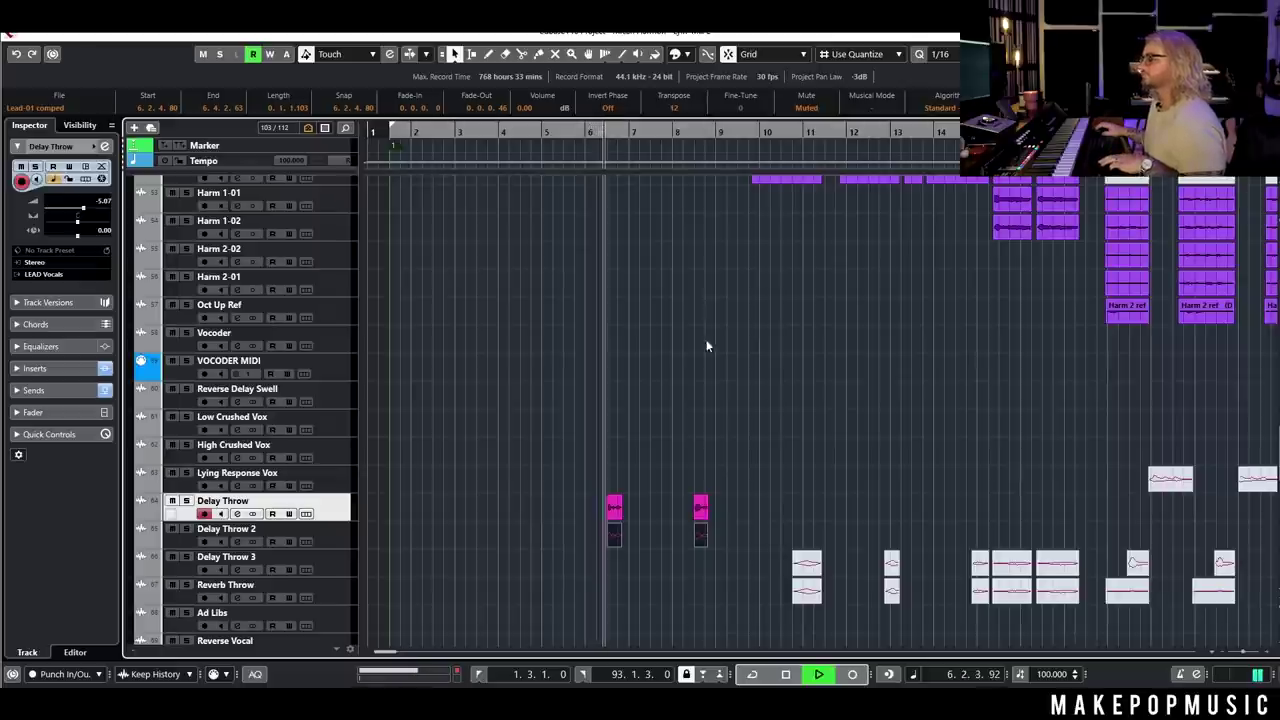
- Stop playback and unmute the two early Delay Throw 2 clips
left_click(582, 543)
key("space")
left_click_drag(581, 542, 733, 534)
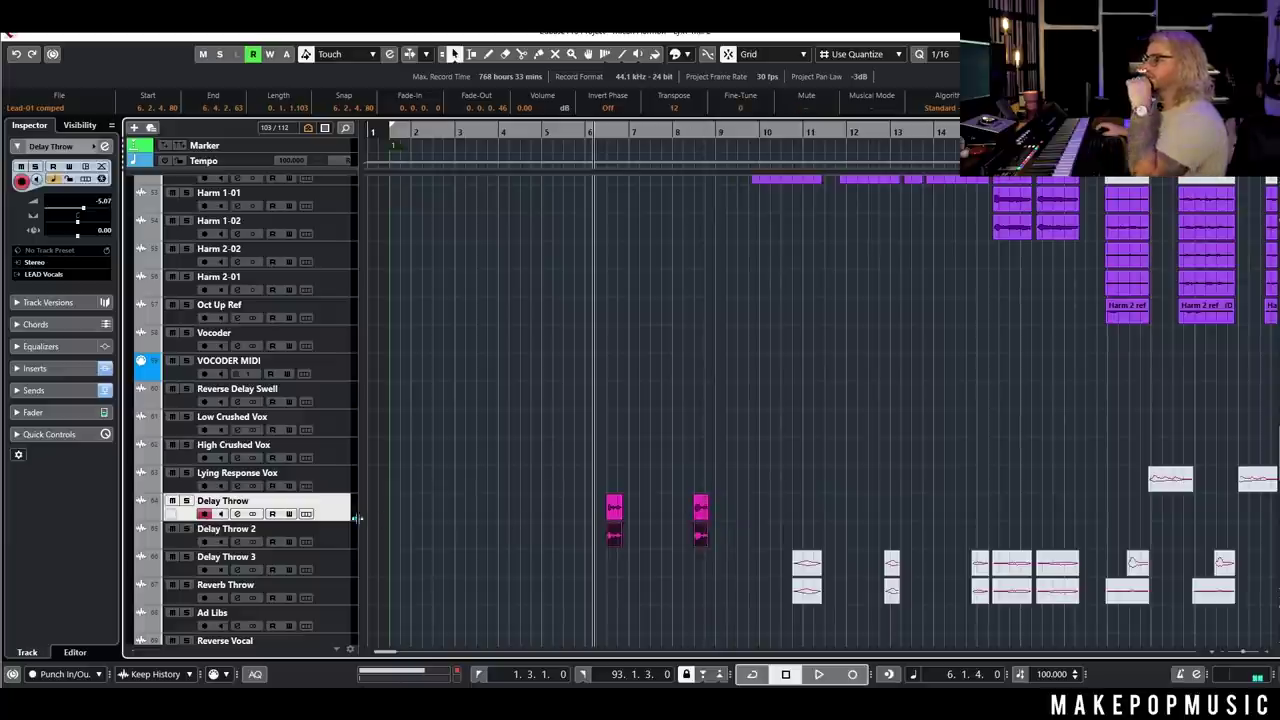
- Solo Delay Throw 2 and inspect the Valhalla VintageVerb insert in its channel settings
left_click(288, 547)
left_click(239, 542)
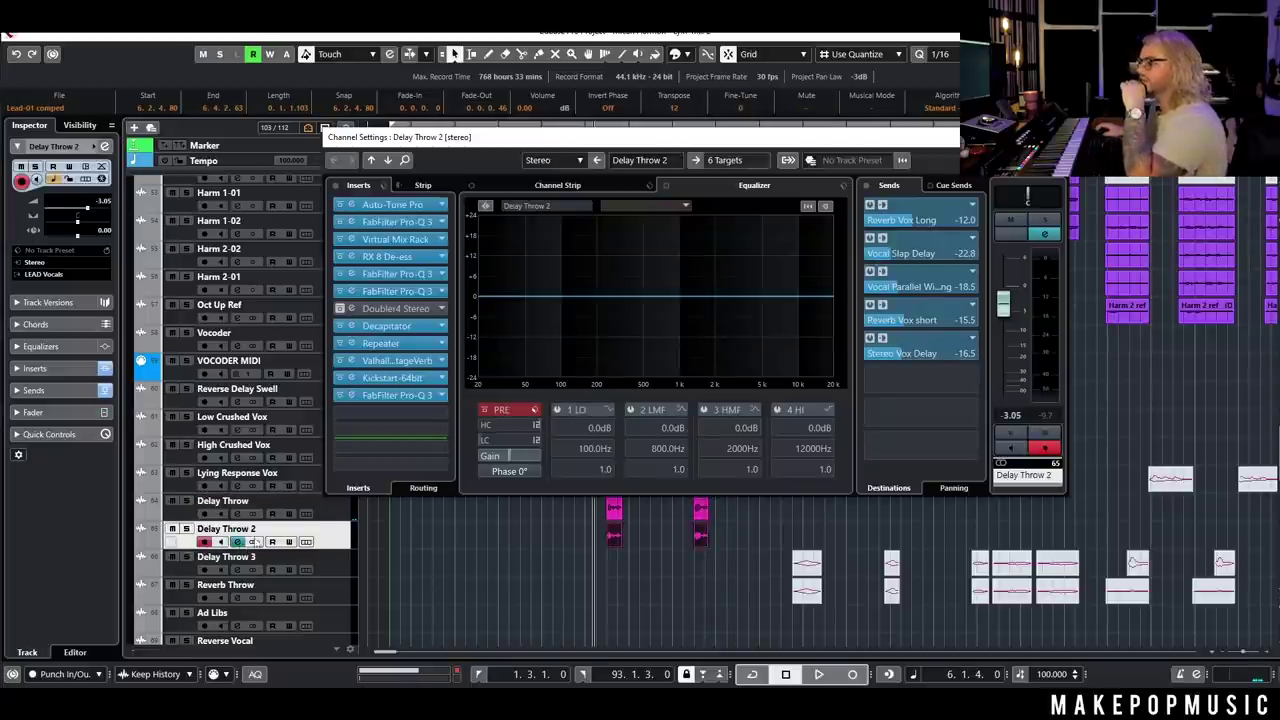
left_click(186, 529)
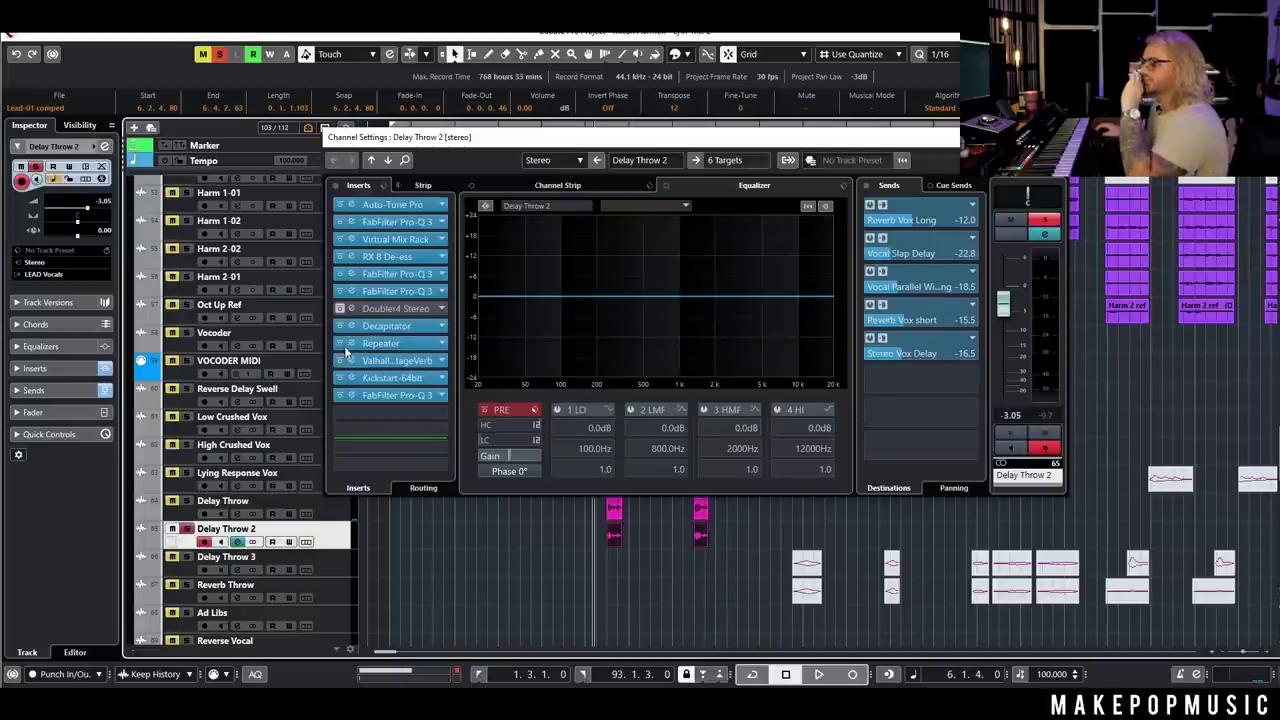
double_click(396, 361)
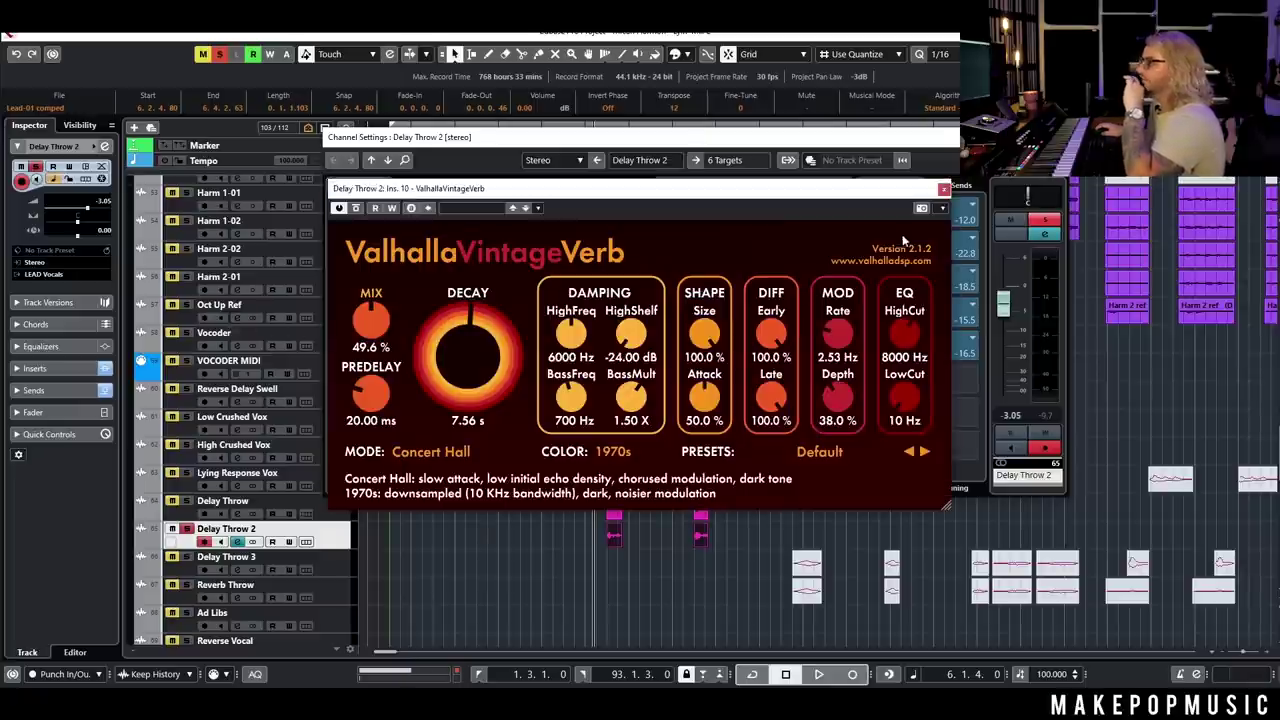
left_click(943, 190)
- Inspect the Kickstart and Auto-Tune Pro inserts of Delay Throw 2, and close the channel settings
left_click(404, 384)
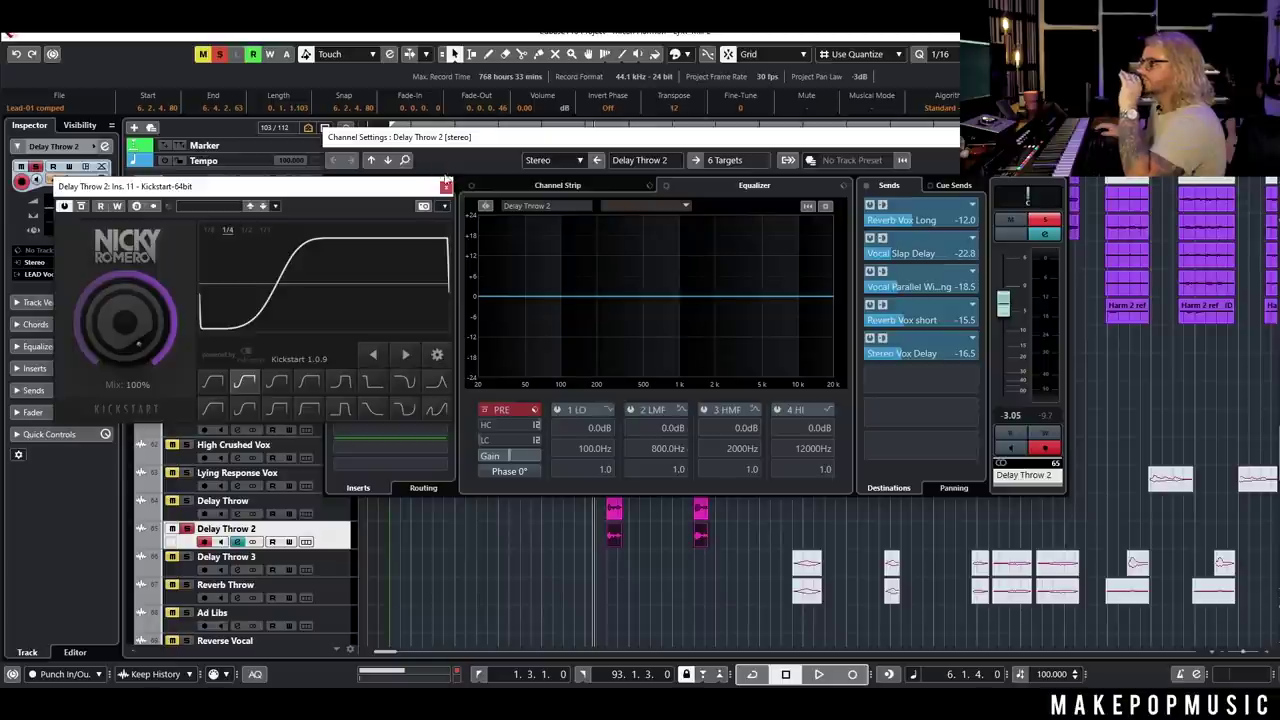
left_click(442, 180)
left_click(400, 204)
left_click_drag(1141, 184, 473, 212)
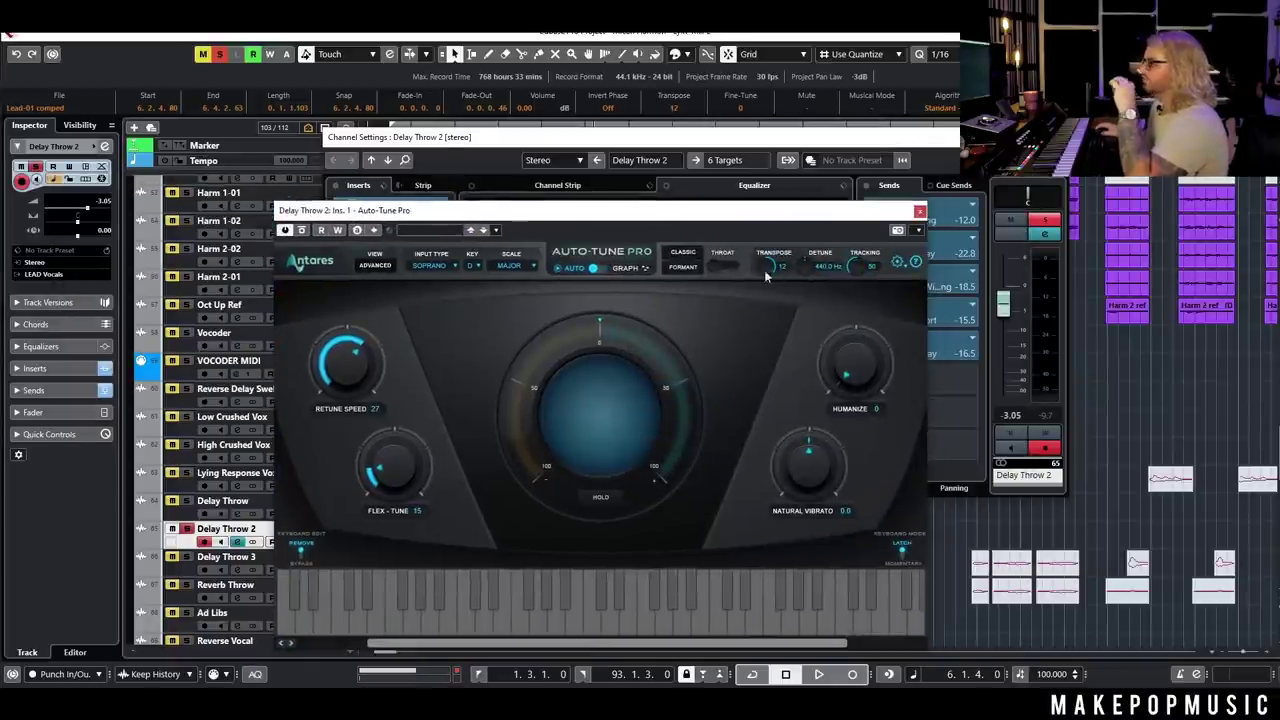
left_click(919, 212)
left_click(1052, 137)
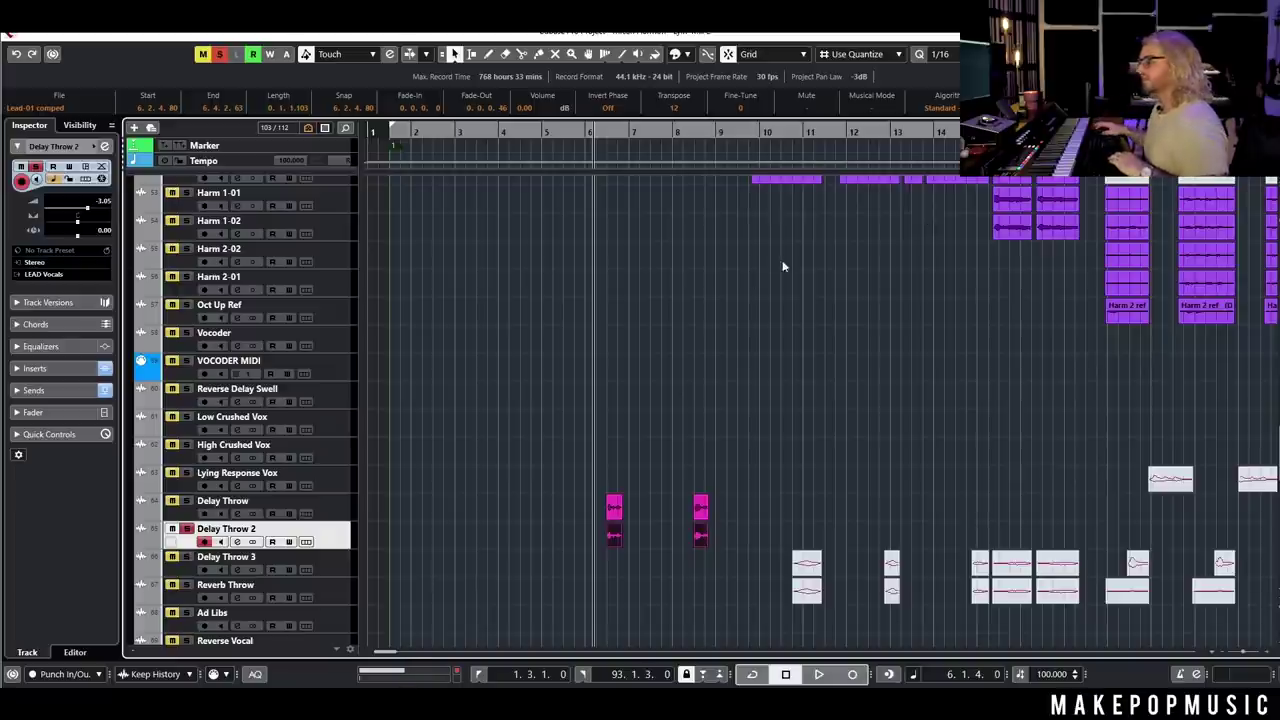
- Play the soloed Delay Throw 2 from 6.1.4 and solo Delay Throw as well to hear both throws together
key("space")
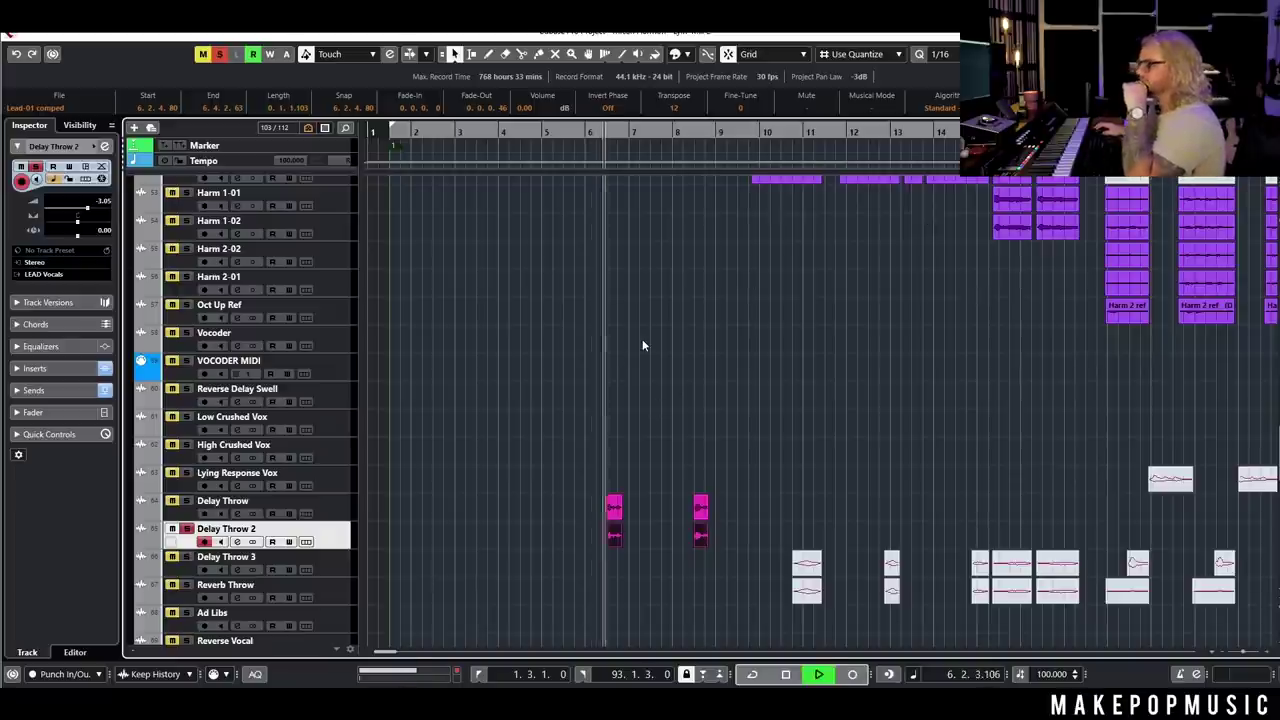
left_click(186, 501)
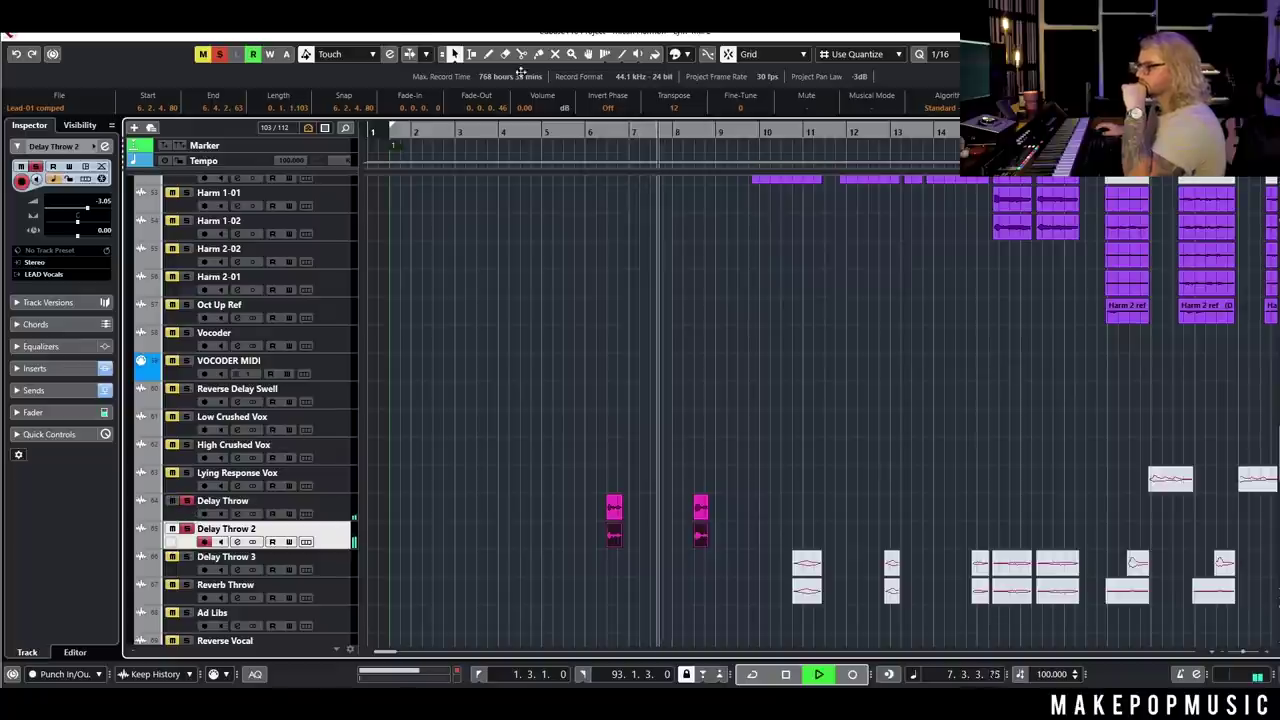
left_click(585, 131)
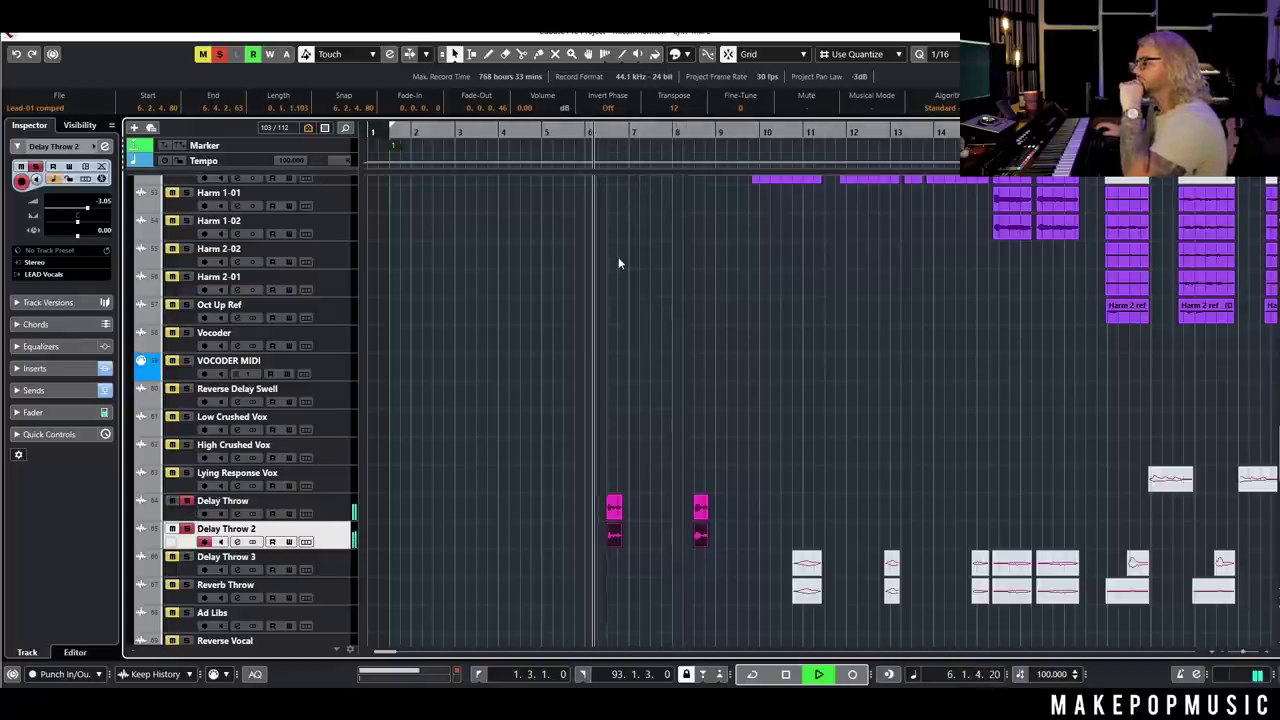
scroll(571, 353, "up", 5)
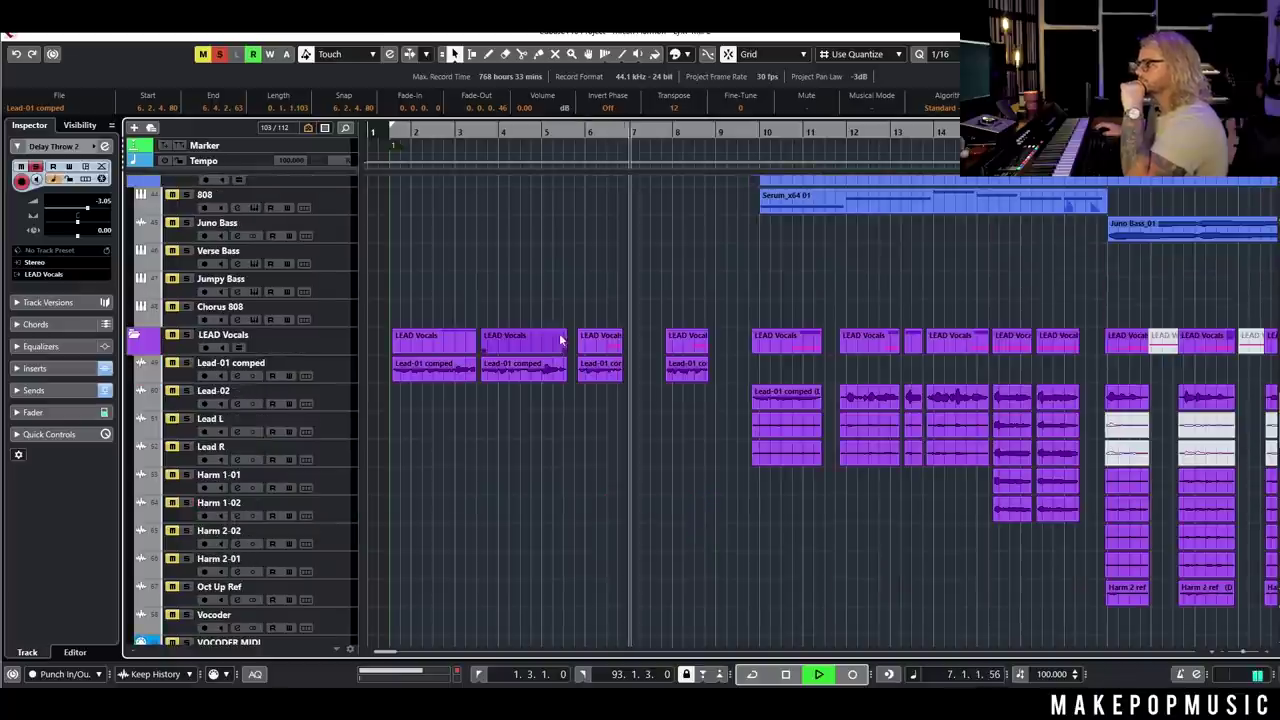
scroll(616, 350, "down", 9)
scroll(666, 322, "up", 5)
- Stop playback and clear all track solos
key("g")
key("space")
left_click(219, 55)
key("space")
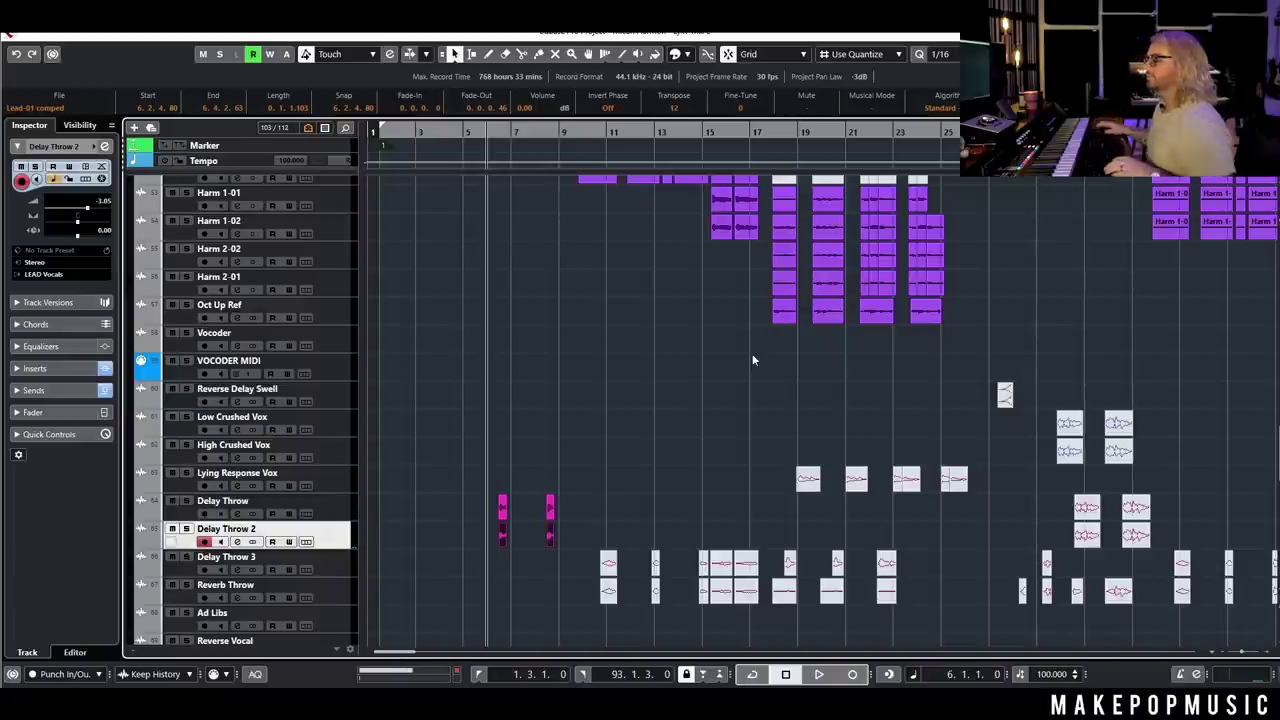
- Unmute all remaining clips on the Delay Throw, Delay Throw 2, Delay Throw 3, Reverb Throw and Ad Libs tracks, and clear the selection
key("g")
key("g")
key("g")
key("g")
key("g")
key("g")
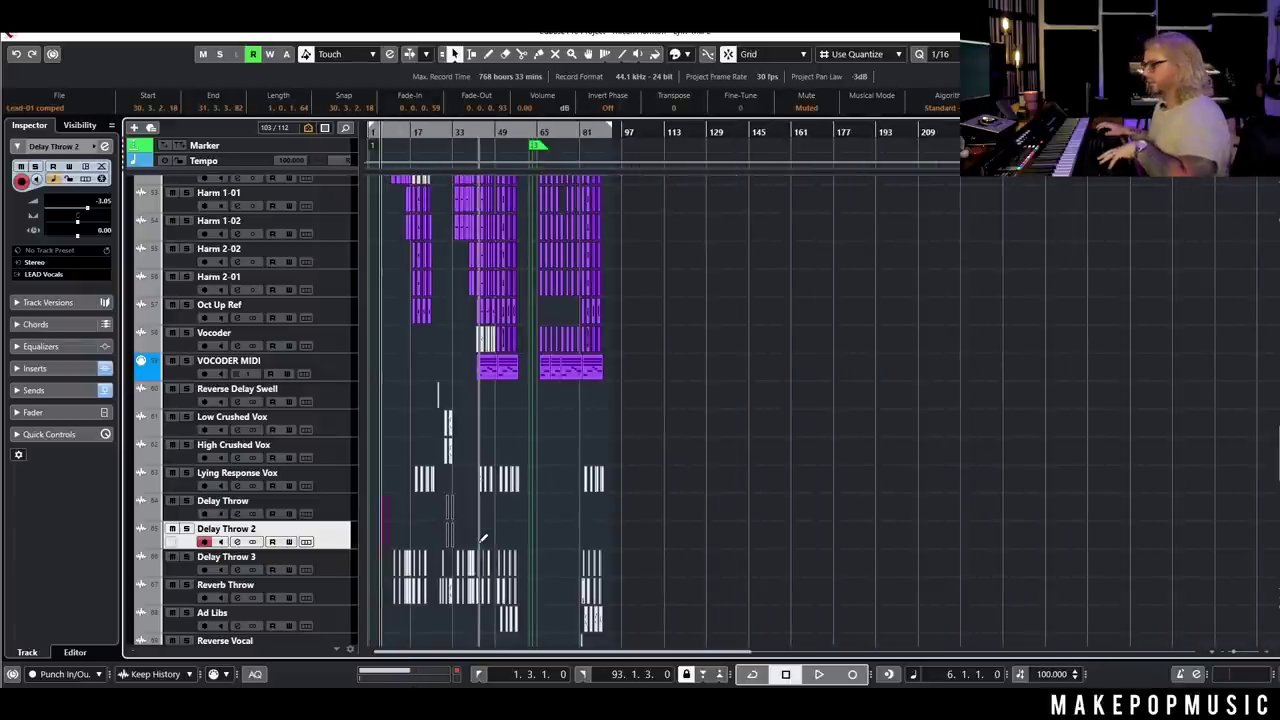
left_click(567, 572)
left_click_drag(568, 577, 390, 543)
key("h")
key("h")
key("h")
key("h")
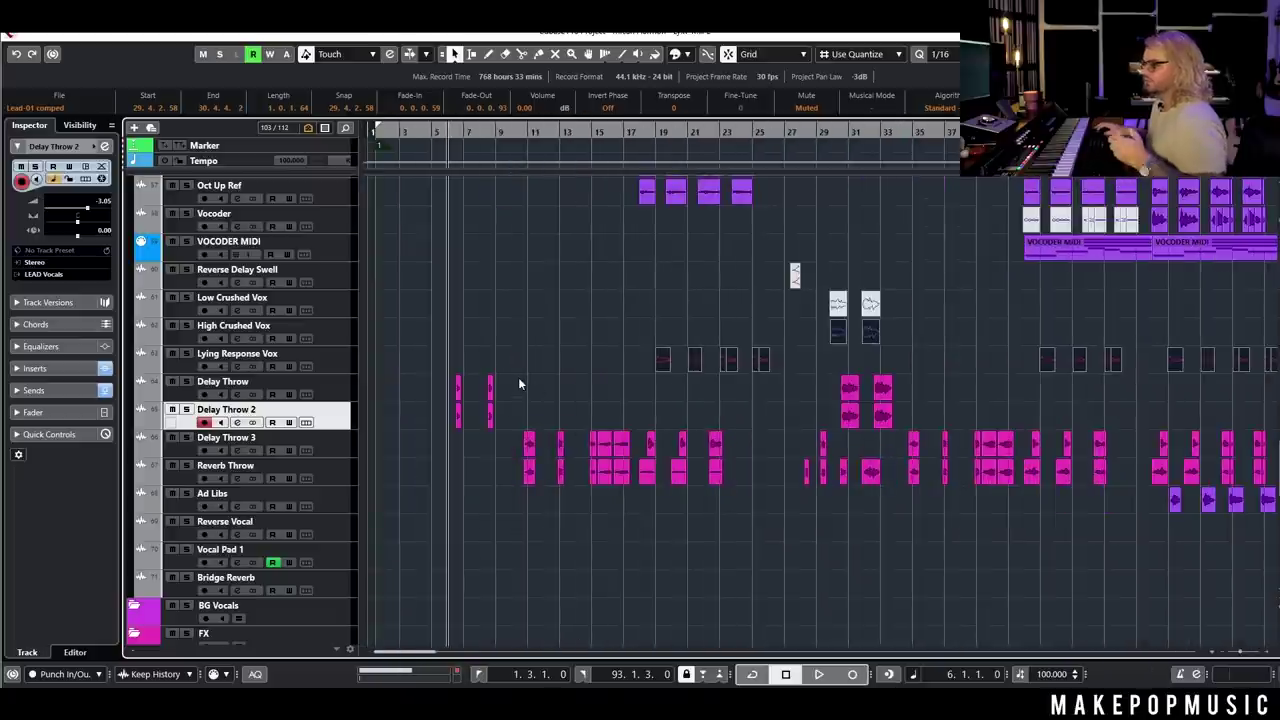
left_click(519, 384)
- Play the full mix from 10.1.2 to hear the first Delay Throw 3 and Reverb Throw clips
left_click(515, 133)
key("h")
key("h")
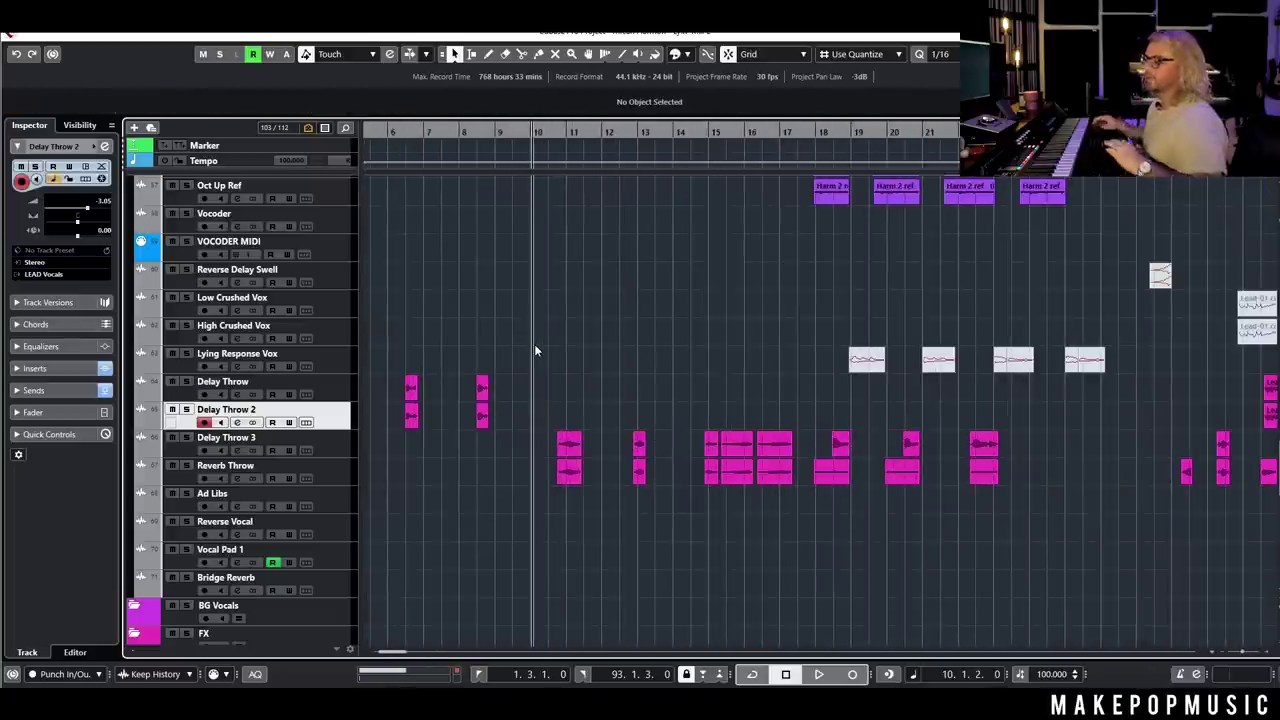
key("space")
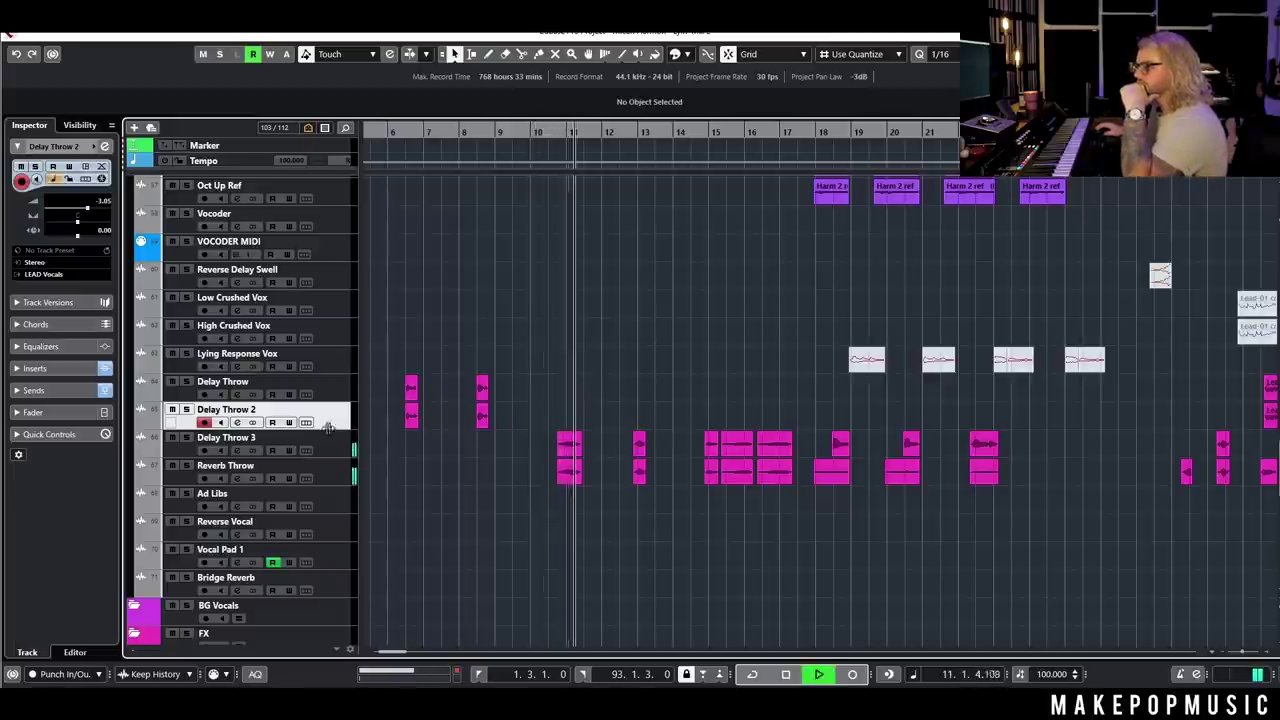
- Solo Reverb Throw, inspect its Valhalla VintageVerb insert, and close the channel settings
left_click(187, 465)
key("space")
key("space")
left_click(245, 478)
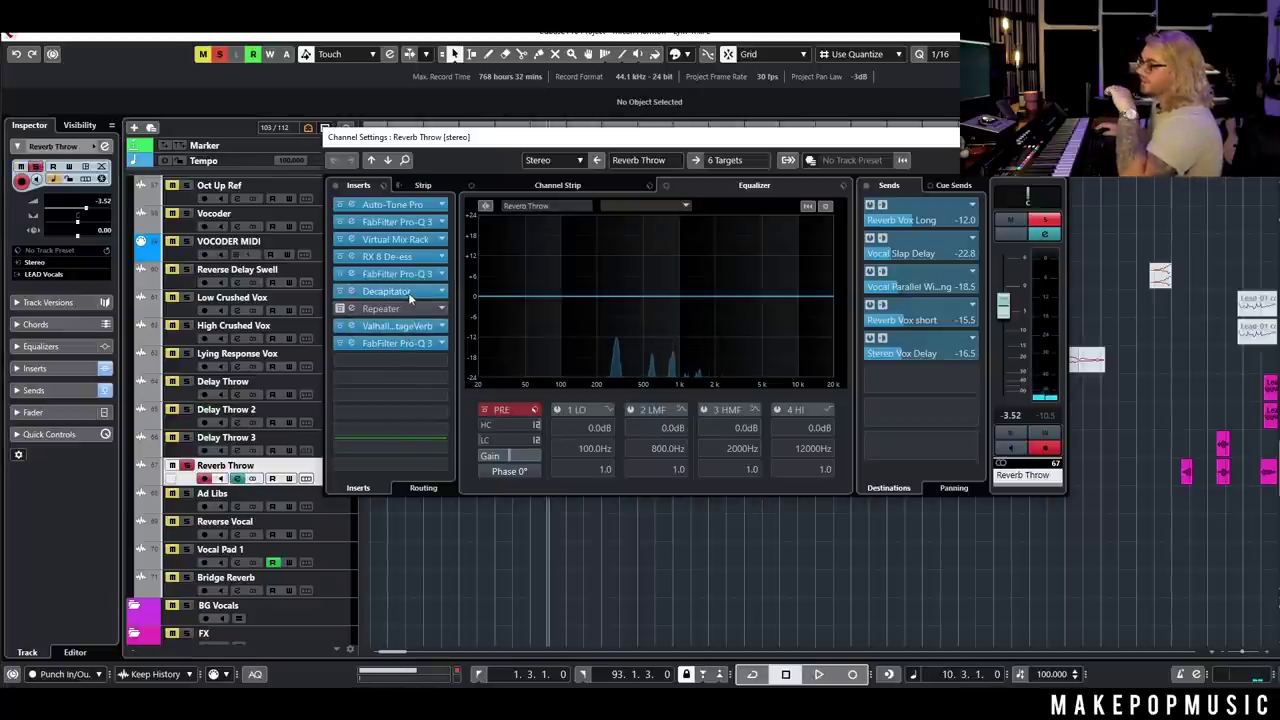
left_click(403, 327)
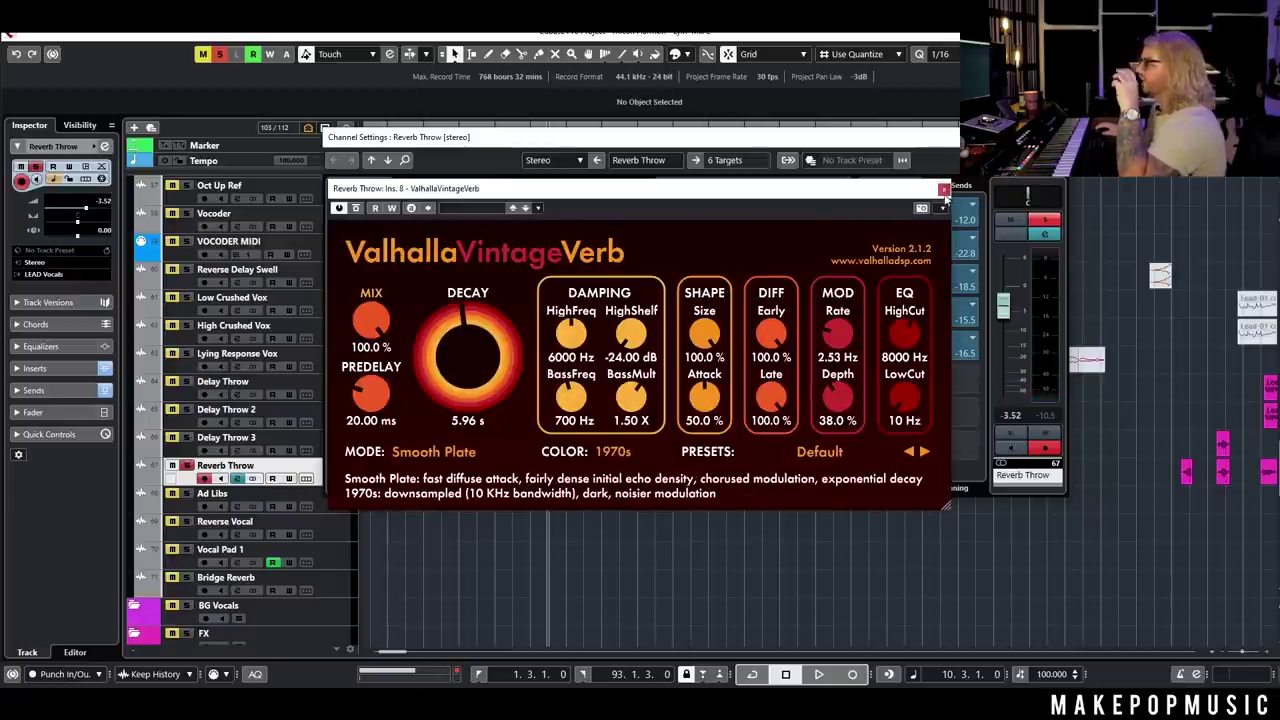
left_click(943, 189)
left_click(972, 137)
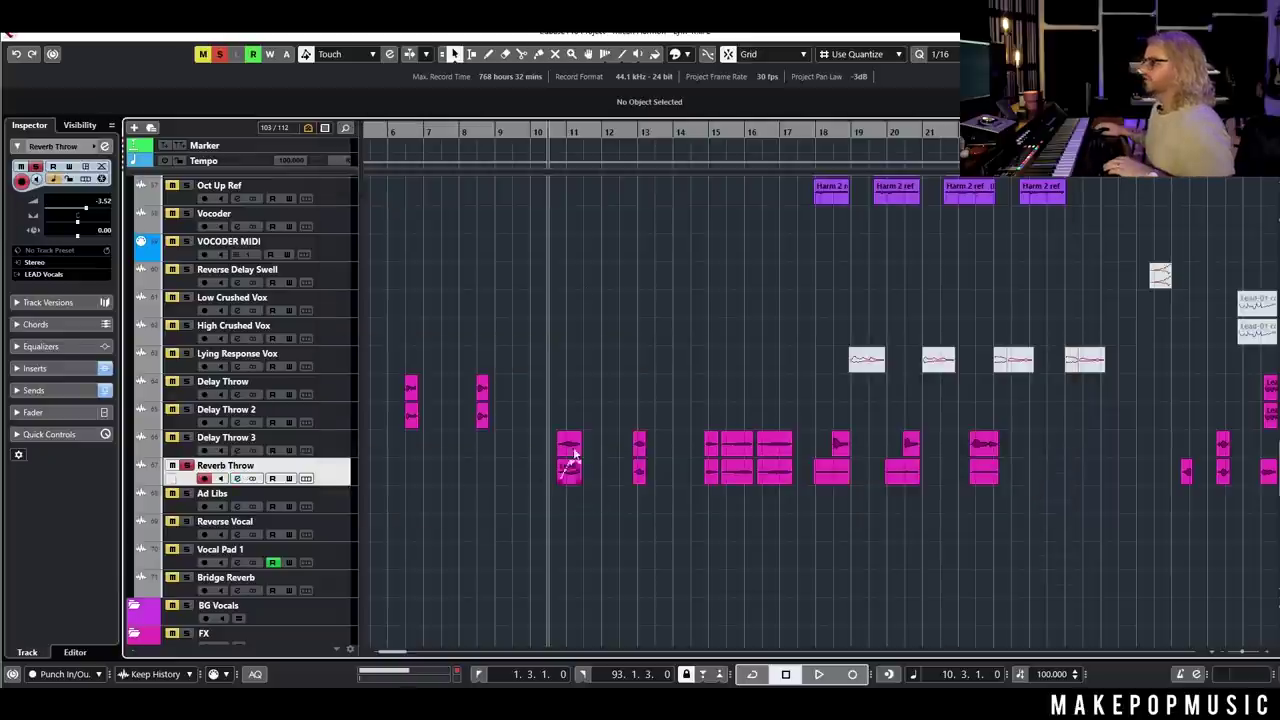
- Play the soloed Reverb Throw from 10.3.1, and replay it from 10.1.4 with Lead-02 also soloed
key("space")
scroll(580, 344, "up", 4)
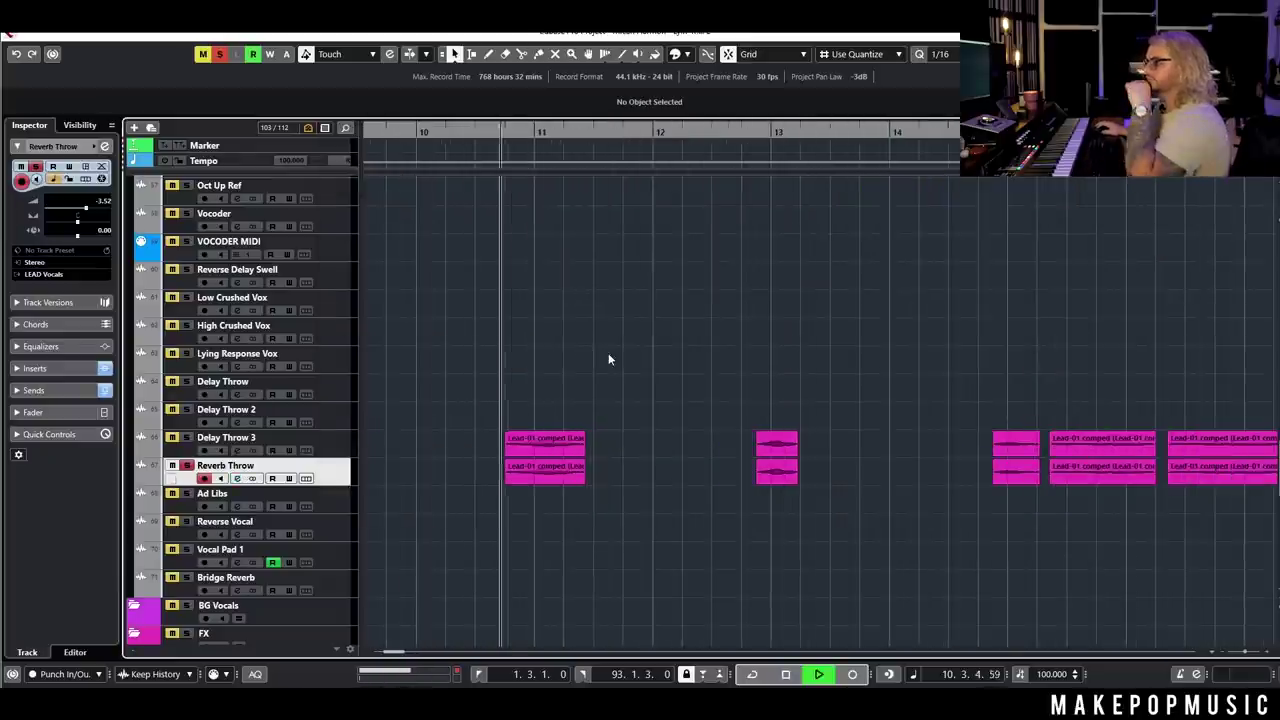
scroll(580, 350, "up", 5)
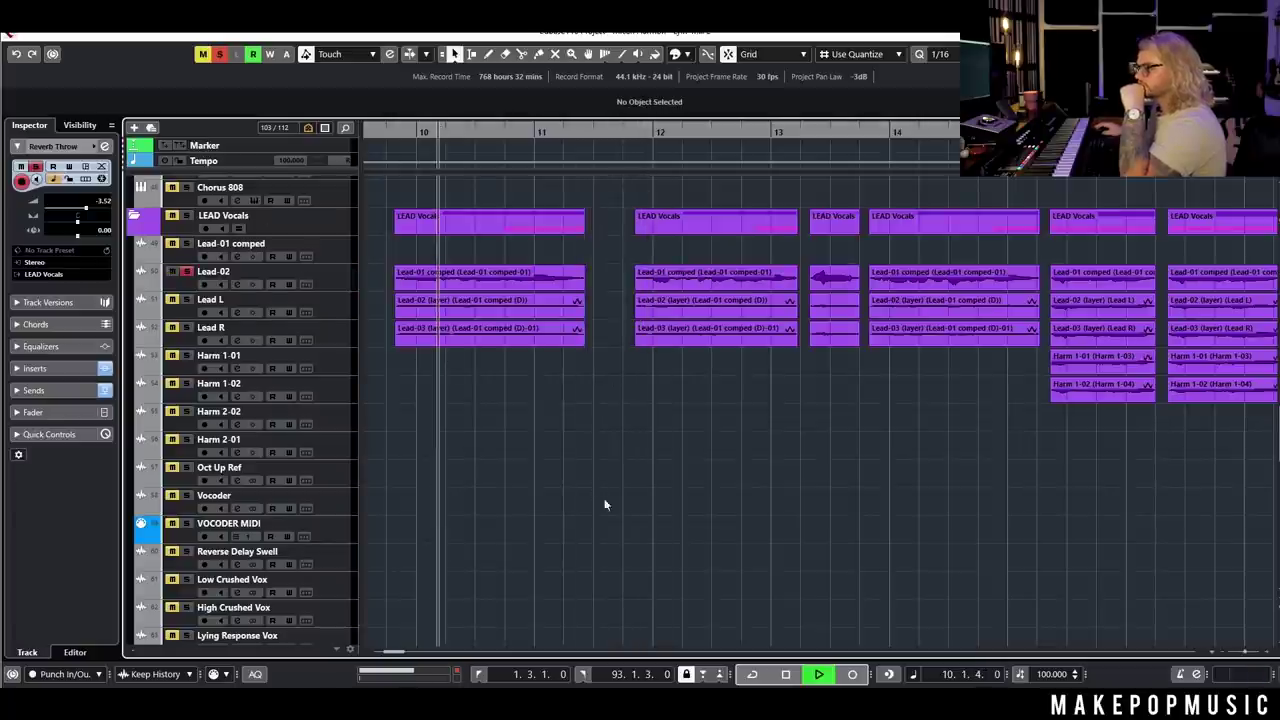
scroll(610, 492, "down", 3)
scroll(626, 485, "down", 4)
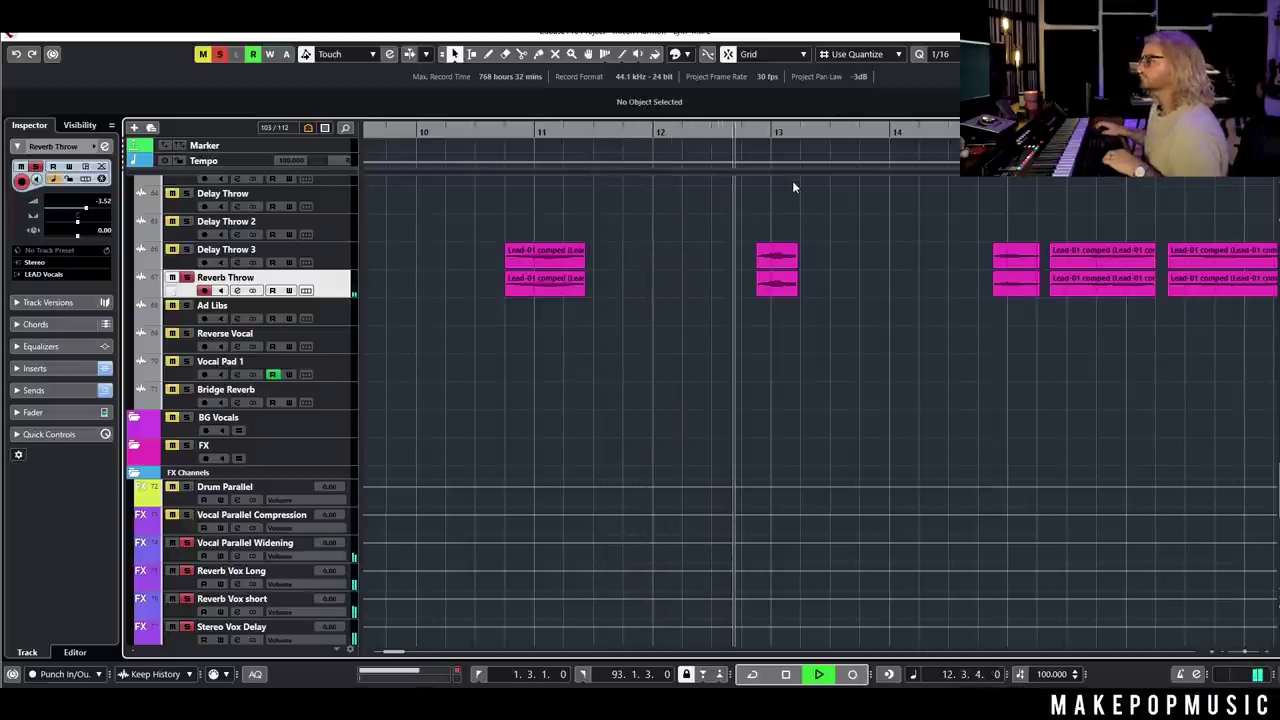
- Clear all track solos and play the throws within the full mix from 10.1.4
key("space")
left_click(222, 55)
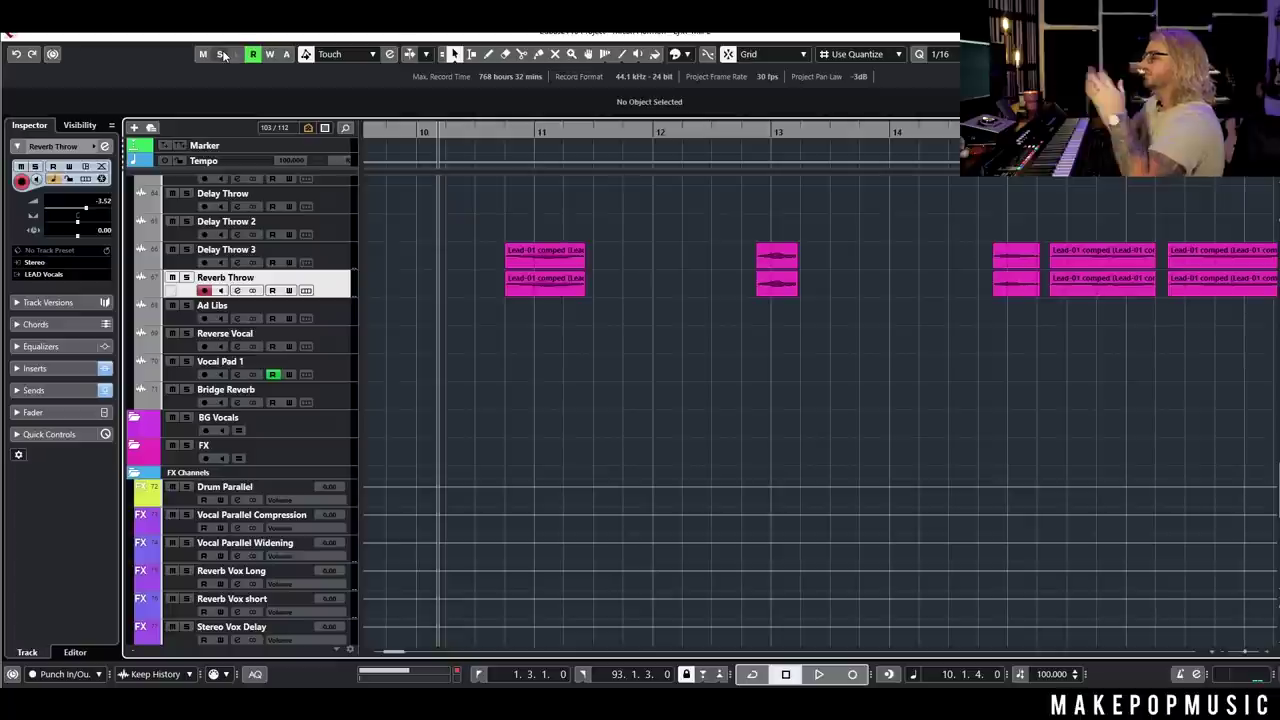
scroll(590, 296, "down", 5)
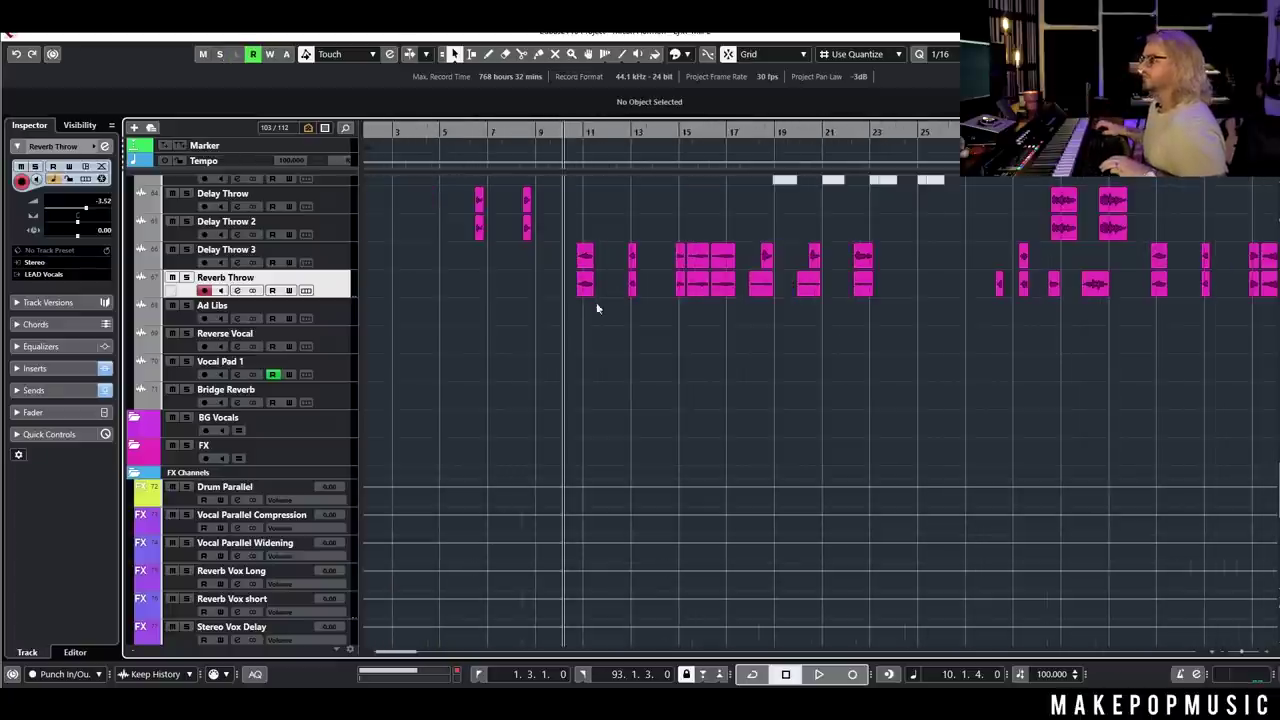
key("space")
scroll(604, 364, "up", 5)
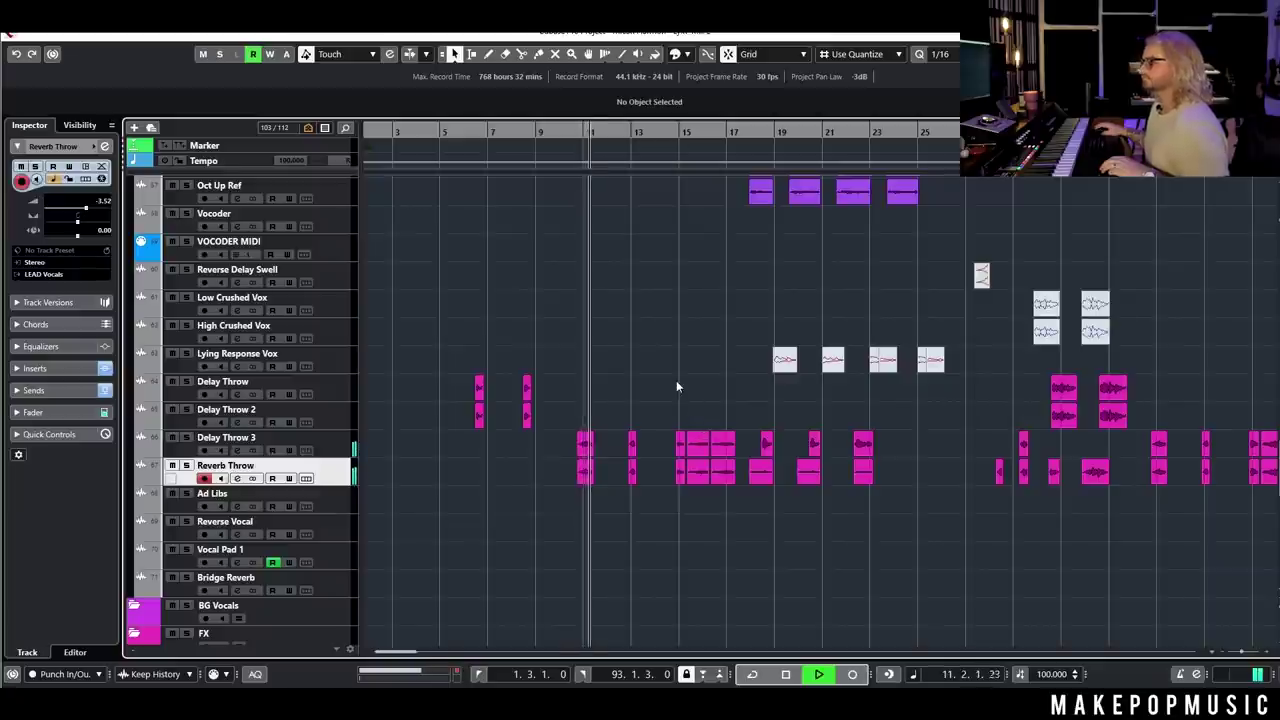
key("space")
- Select all clips on the Lying Response Vox track and unmute them
left_click_drag(741, 361, 946, 377)
key("g")
key("g")
key("g")
key("g")
left_click(381, 368)
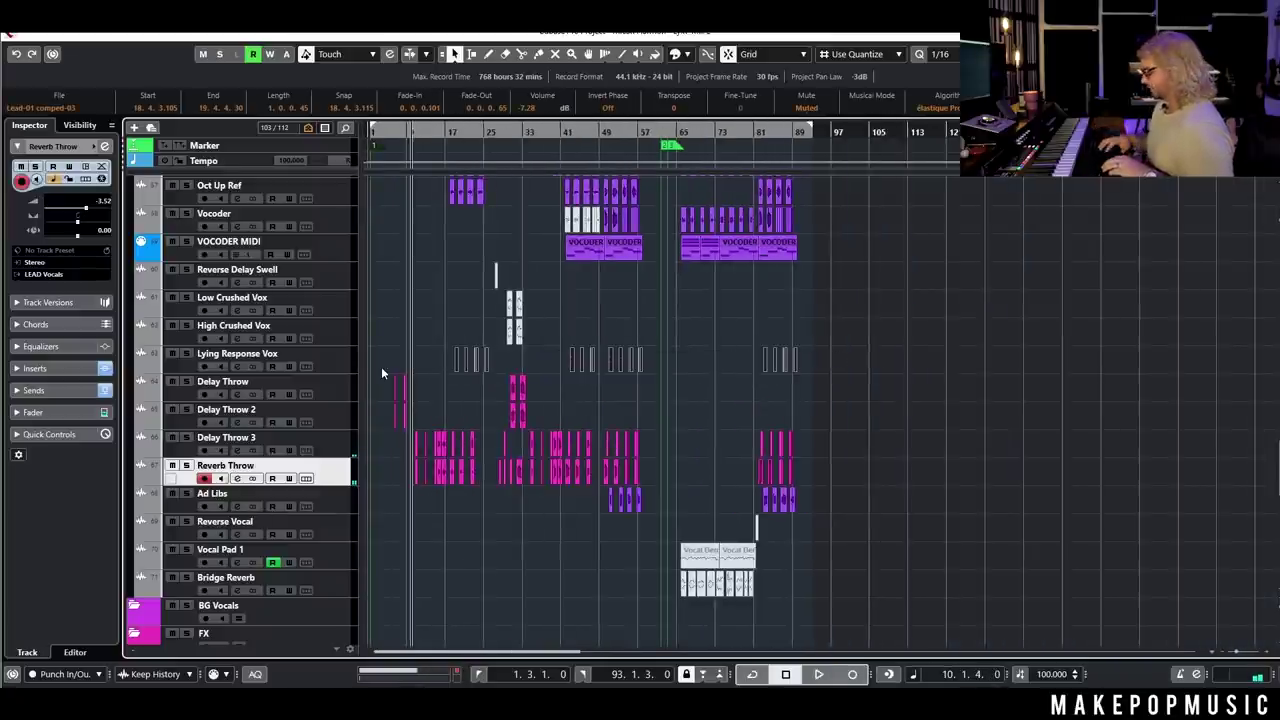
scroll(496, 350, "up", 5)
scroll(492, 362, "left", 3)
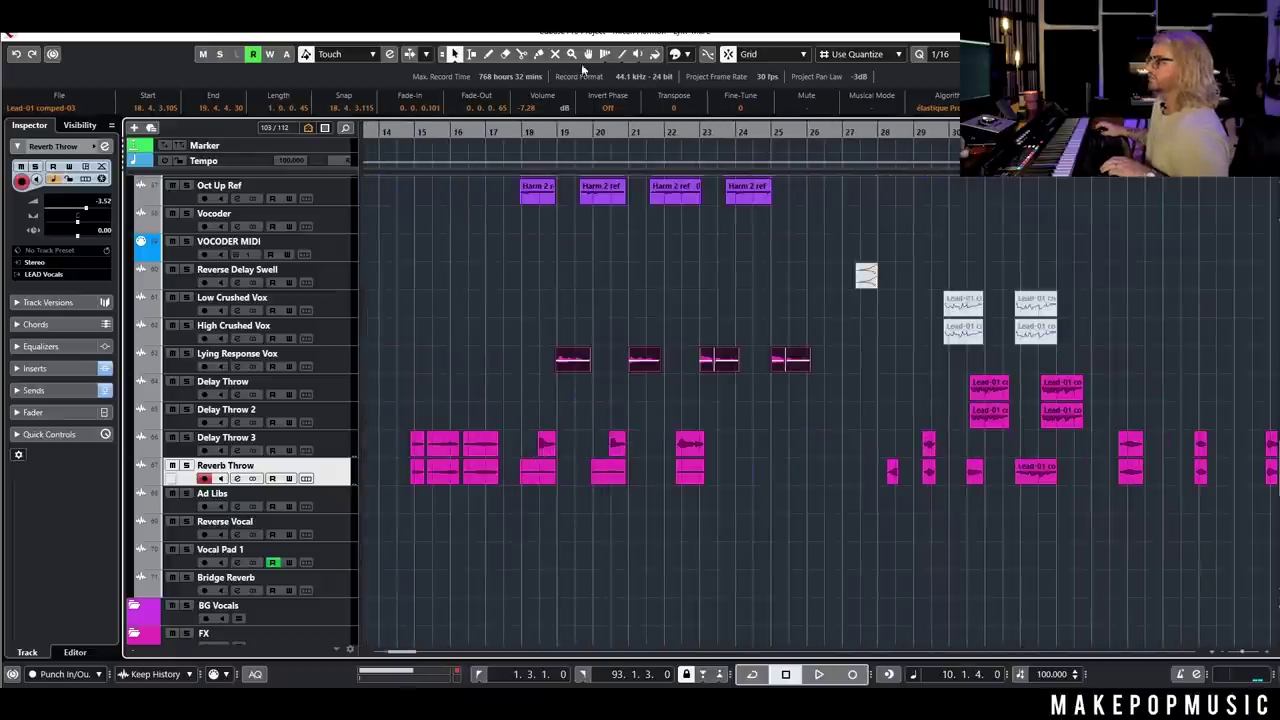
- Play the mix from 17.4.4 to hear the first Lying Response Vox clip, and clear the clip selection
left_click(546, 133)
key("h")
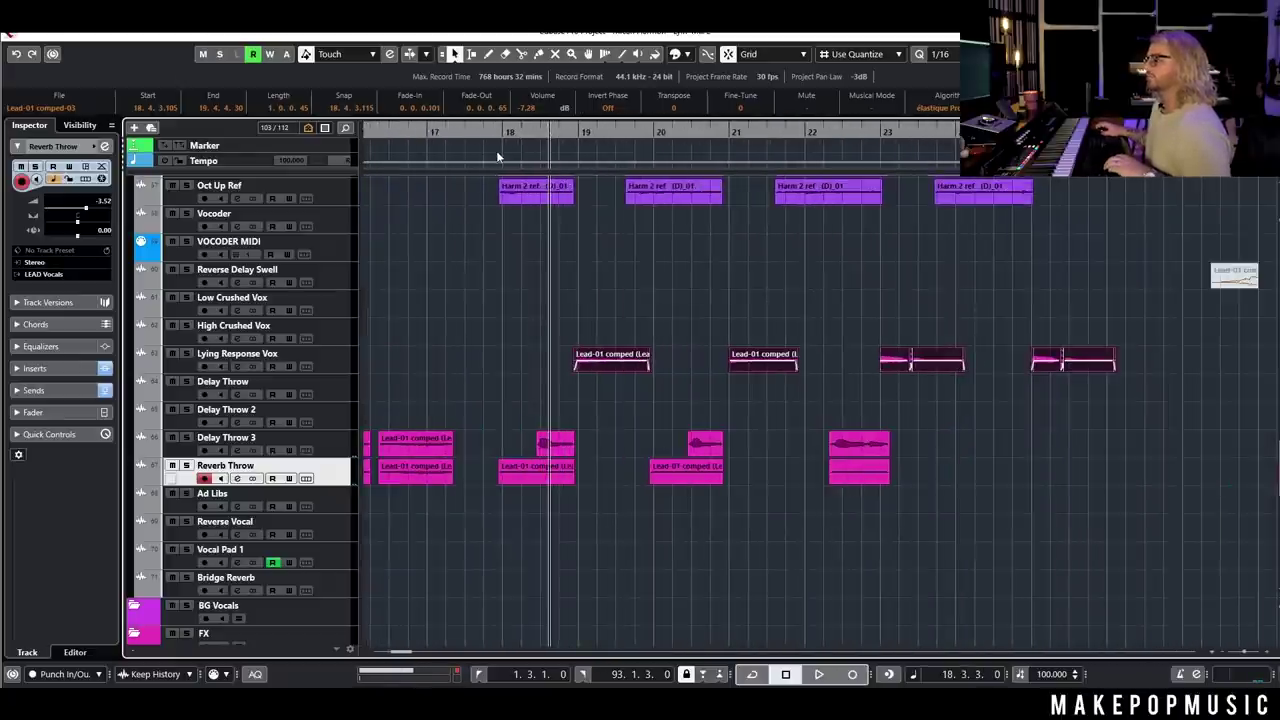
left_click(503, 133)
key("space")
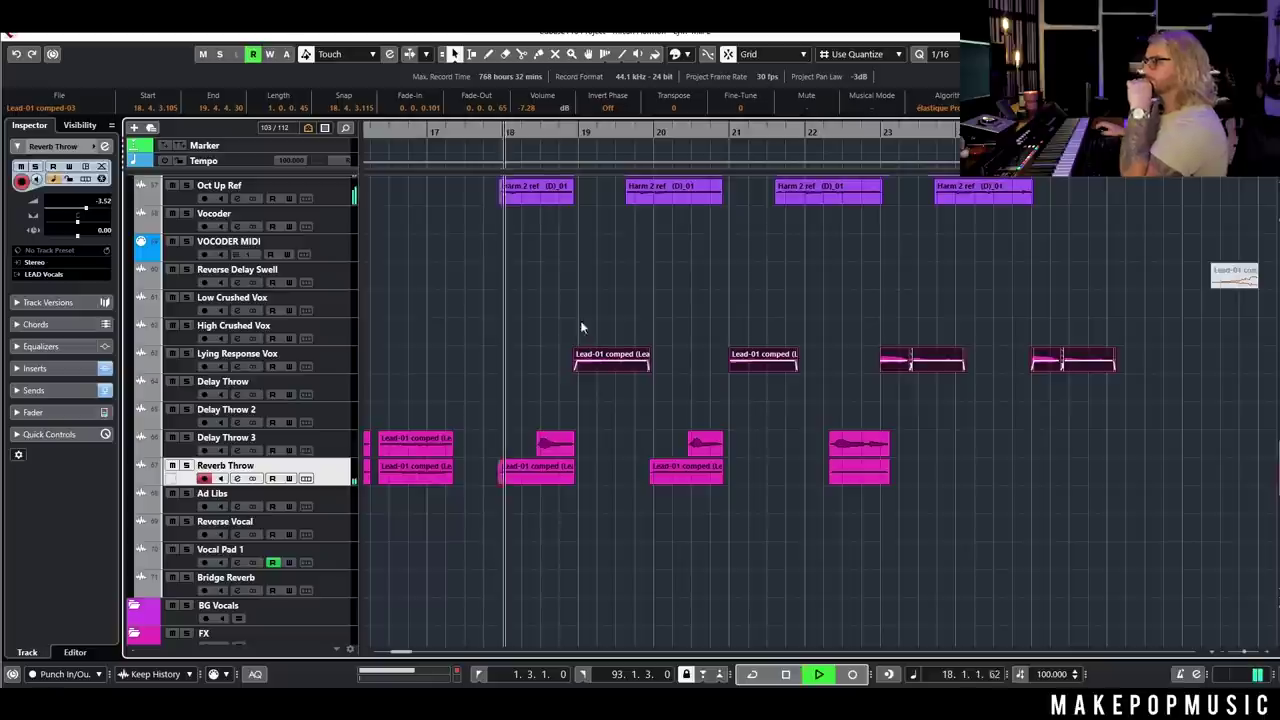
left_click(588, 322)
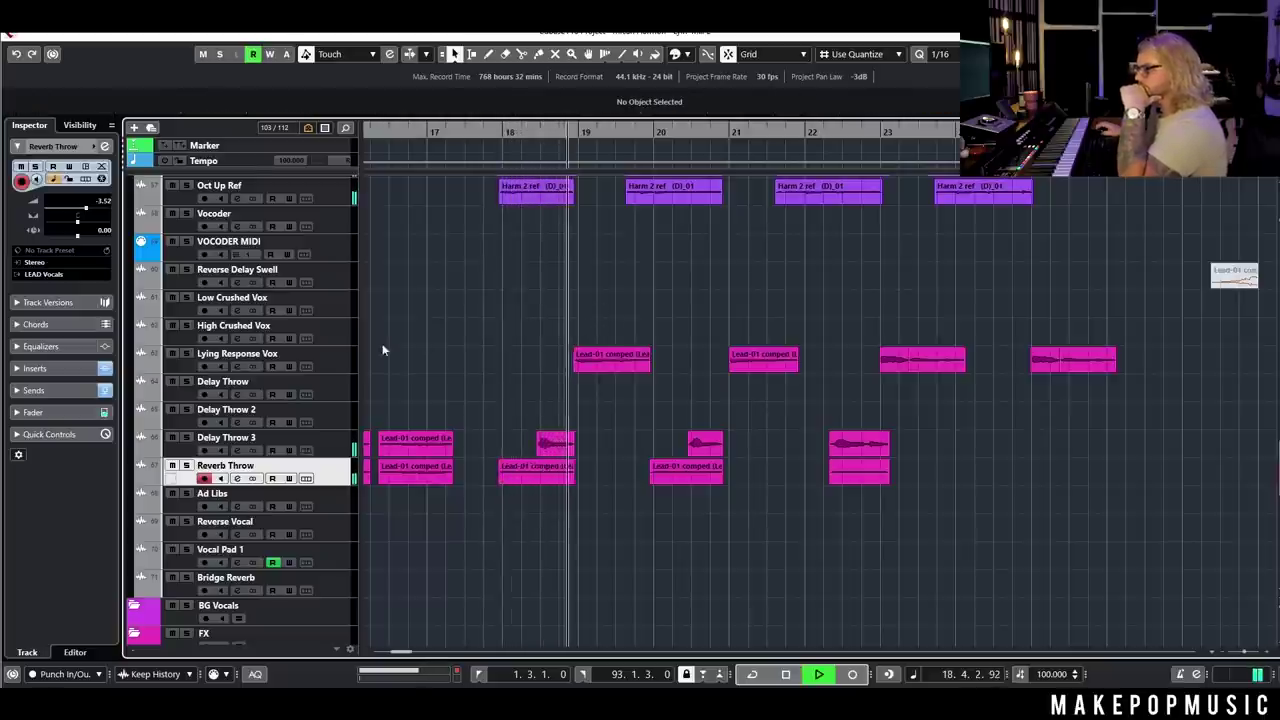
- Solo Lying Response Vox, stop playback, and open its channel settings away from the clips
left_click(187, 354)
key("space")
left_click(238, 367)
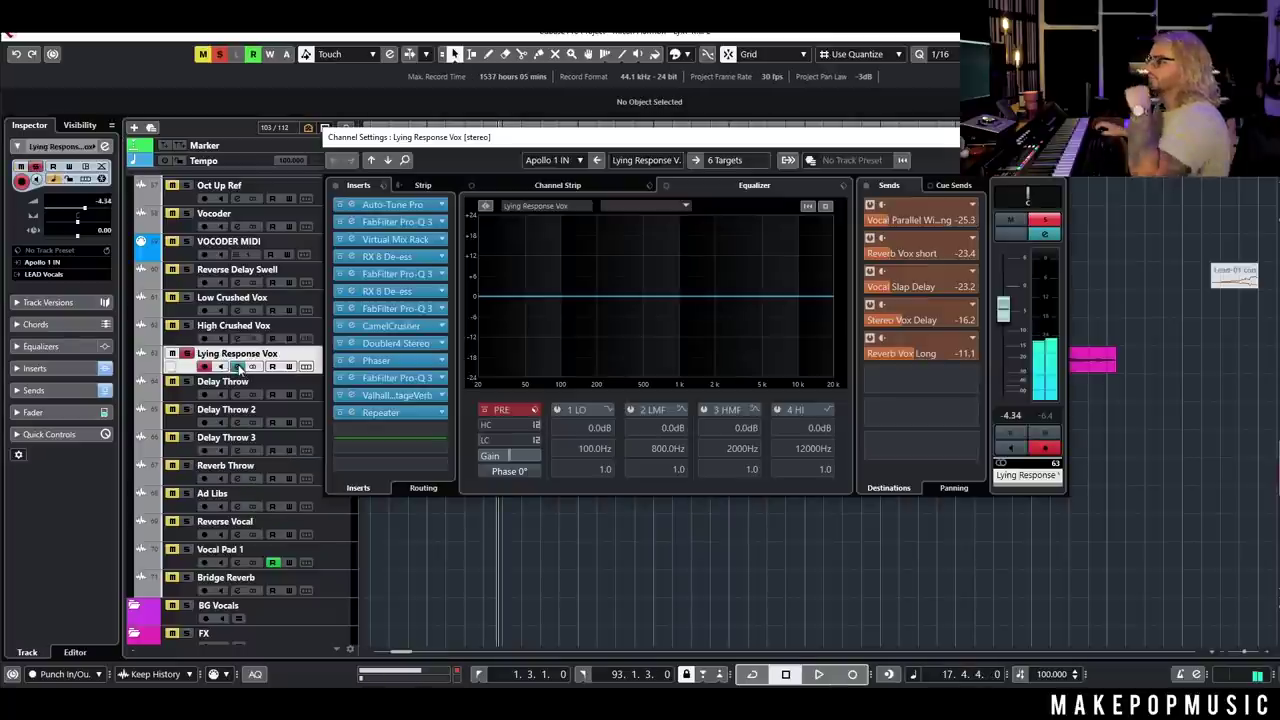
left_click_drag(398, 136, 505, 487)
- Play the soloed Lying Response Vox from 18.4.3 with its inserts bypassed, and re-enable the inserts during playback
left_click(563, 138)
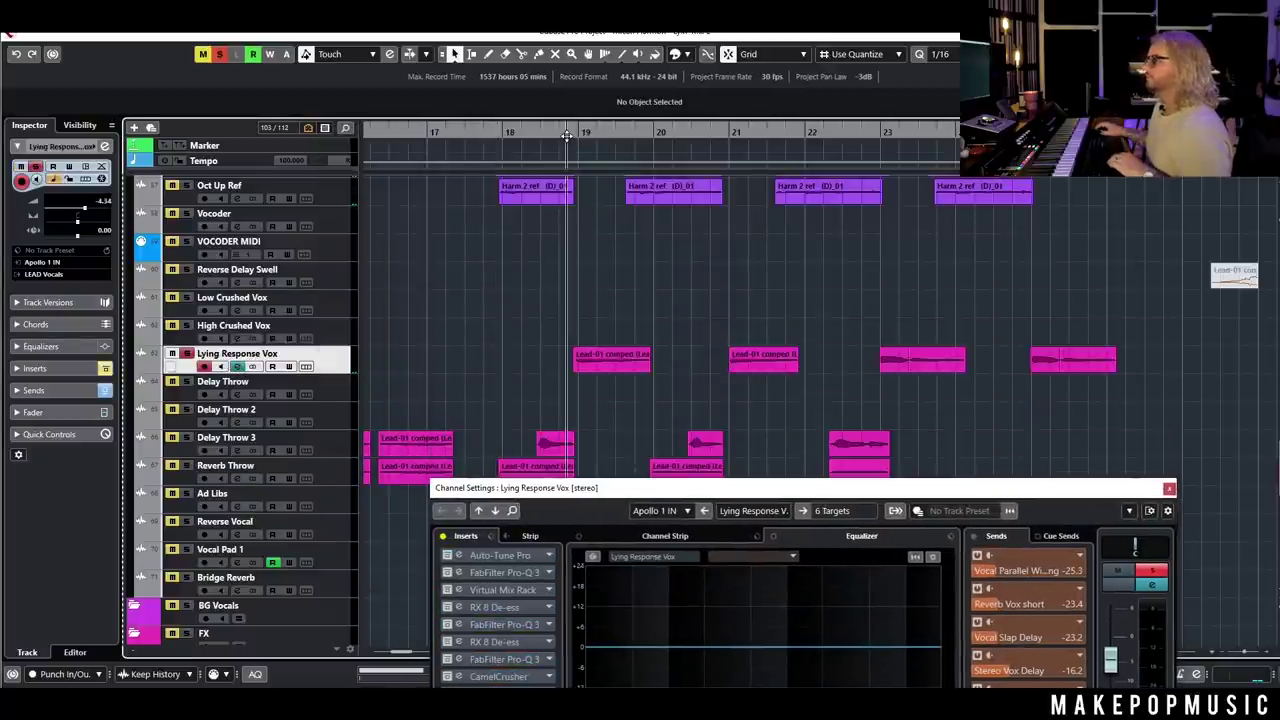
key("space")
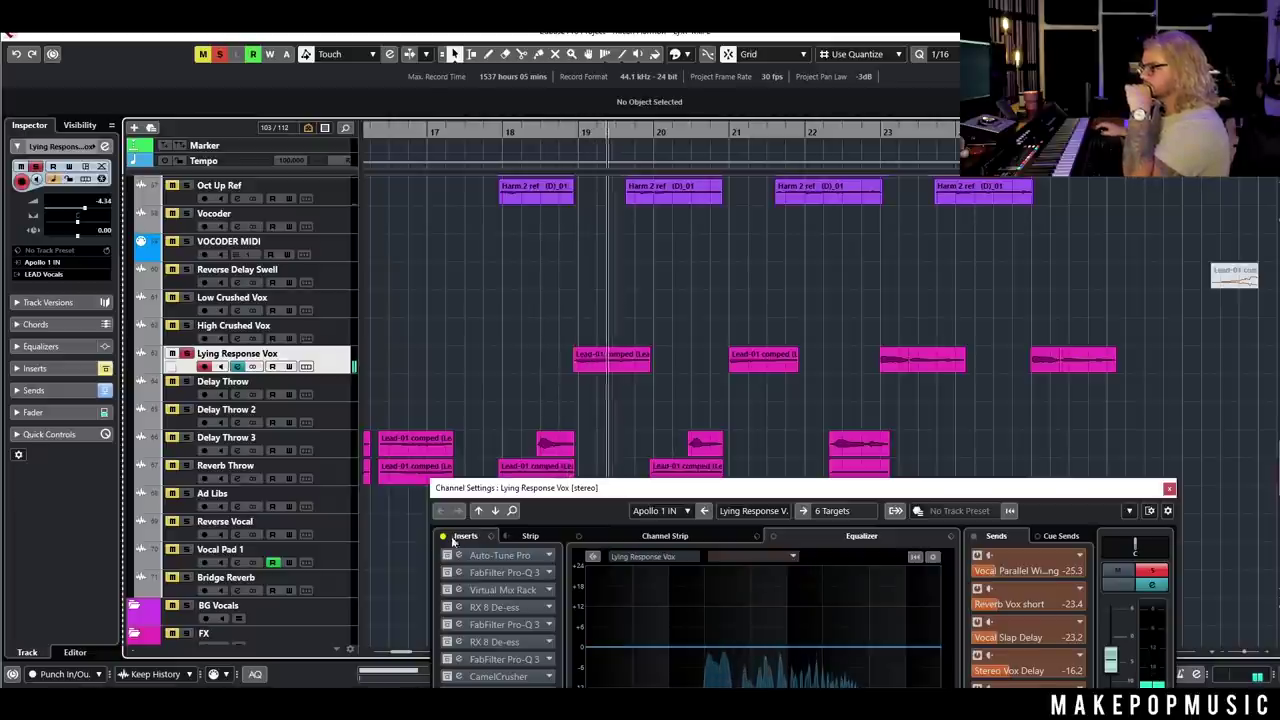
left_click(443, 537)
key("space")
- Move the channel settings clear and inspect the Auto-Tune Pro insert and the FabFilter Pro-Q 3 in insert slot 11
left_click_drag(540, 488, 395, 237)
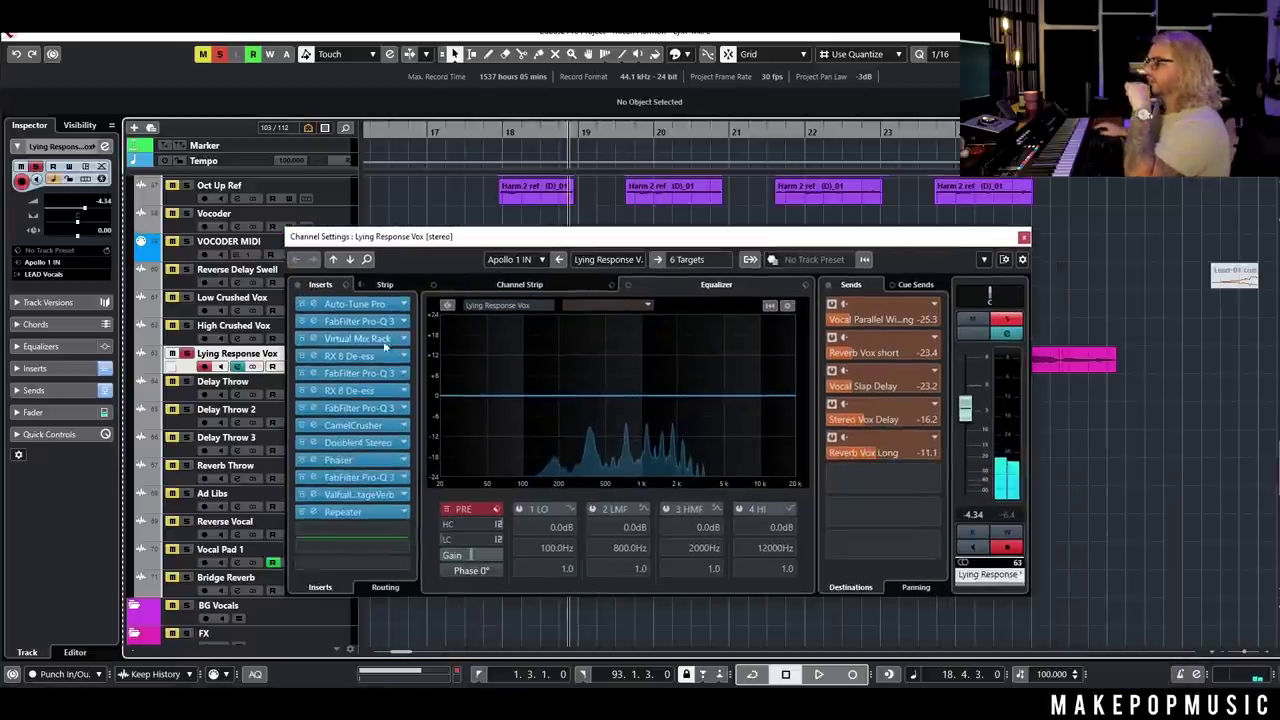
left_click(354, 304)
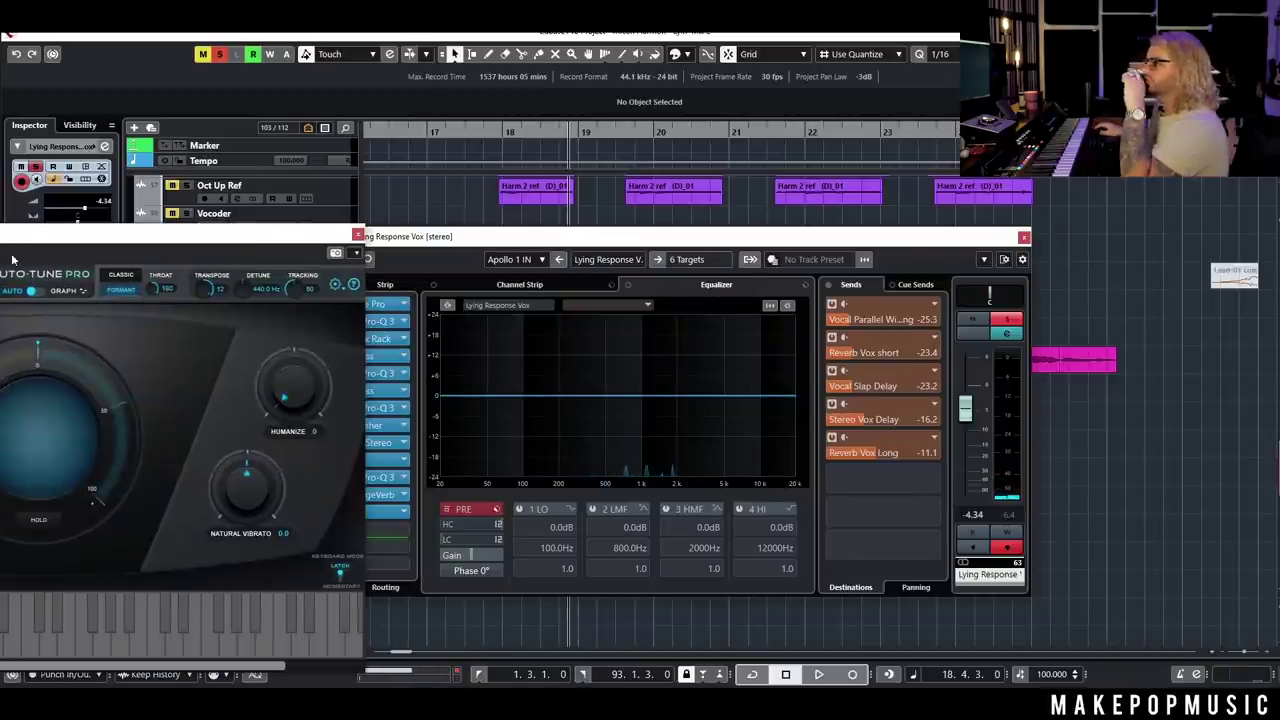
left_click(356, 236)
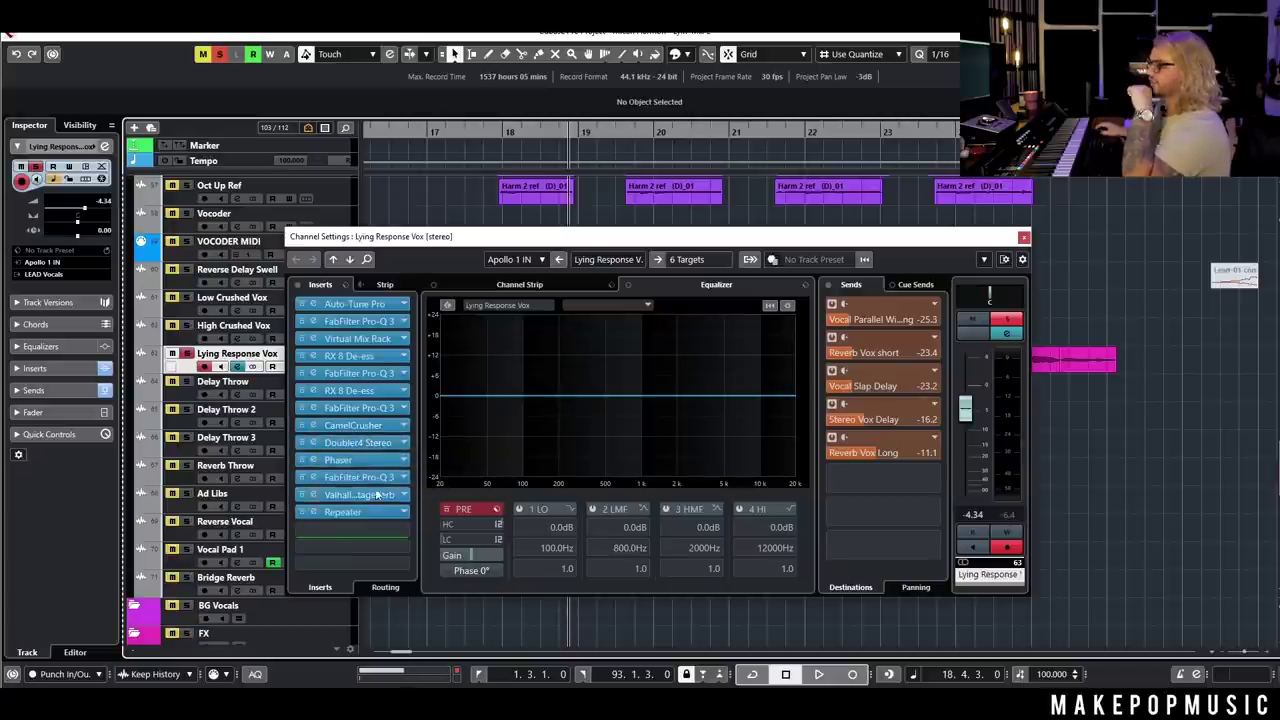
left_click(372, 477)
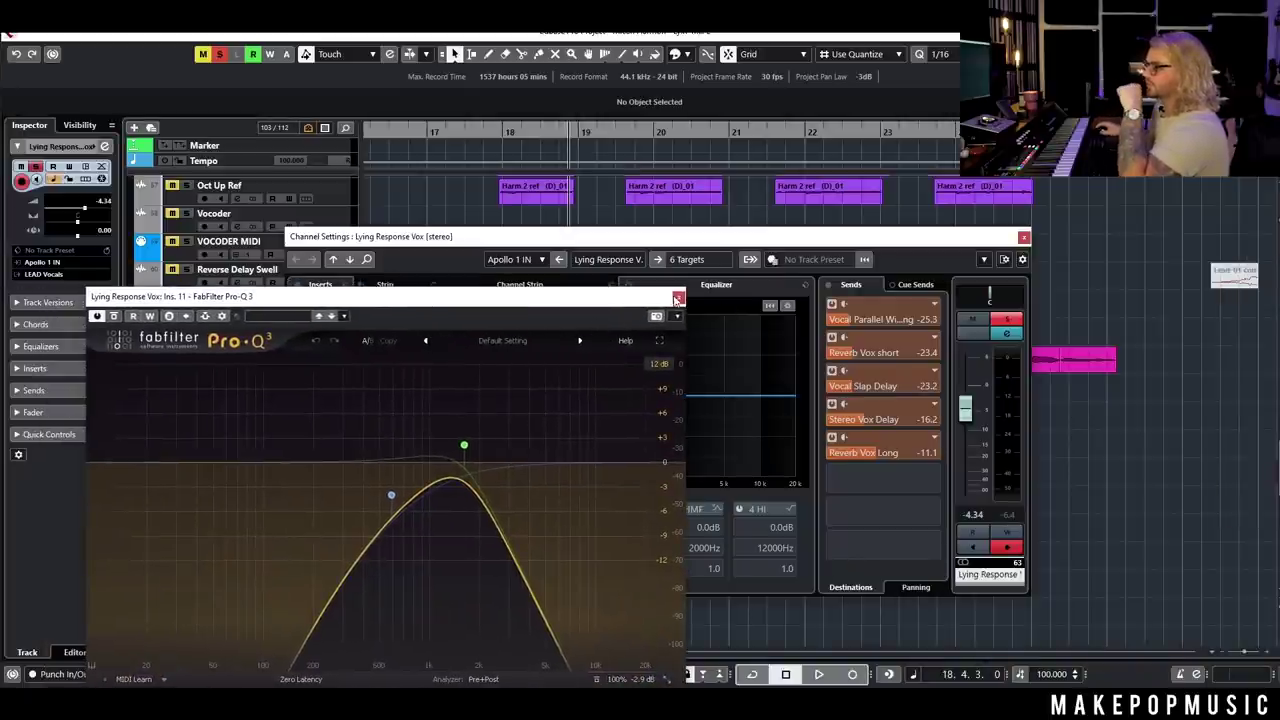
left_click(677, 298)
- Inspect the ValhallaVintageVerb and Repeater inserts on Lying Response Vox, and close the plug-ins and channel settings
left_click(360, 494)
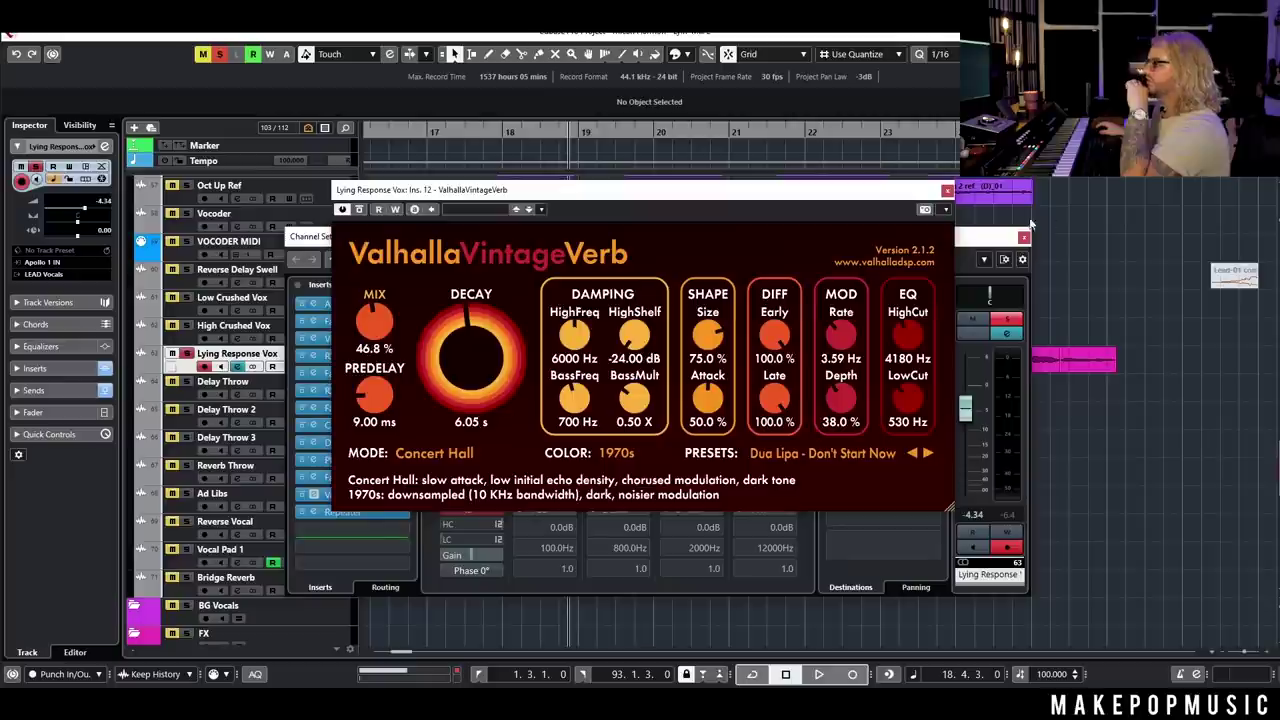
left_click(947, 190)
left_click(378, 511)
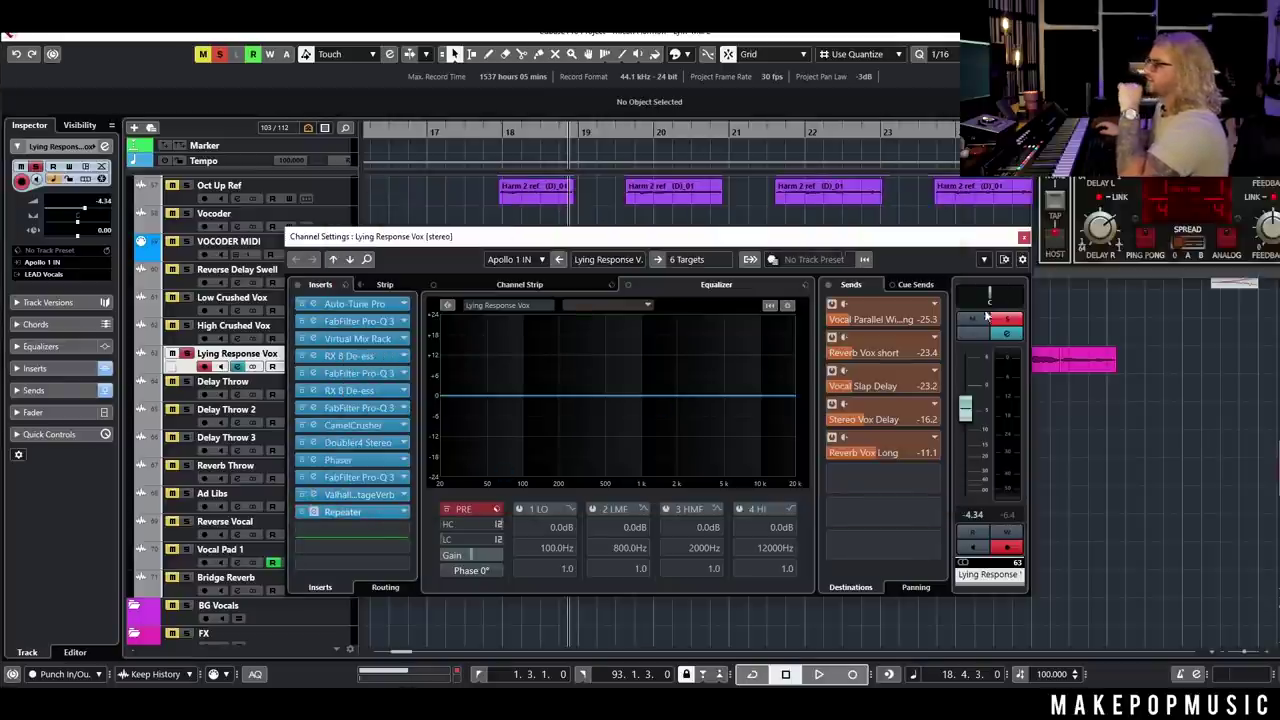
left_click_drag(1250, 30, 374, 368)
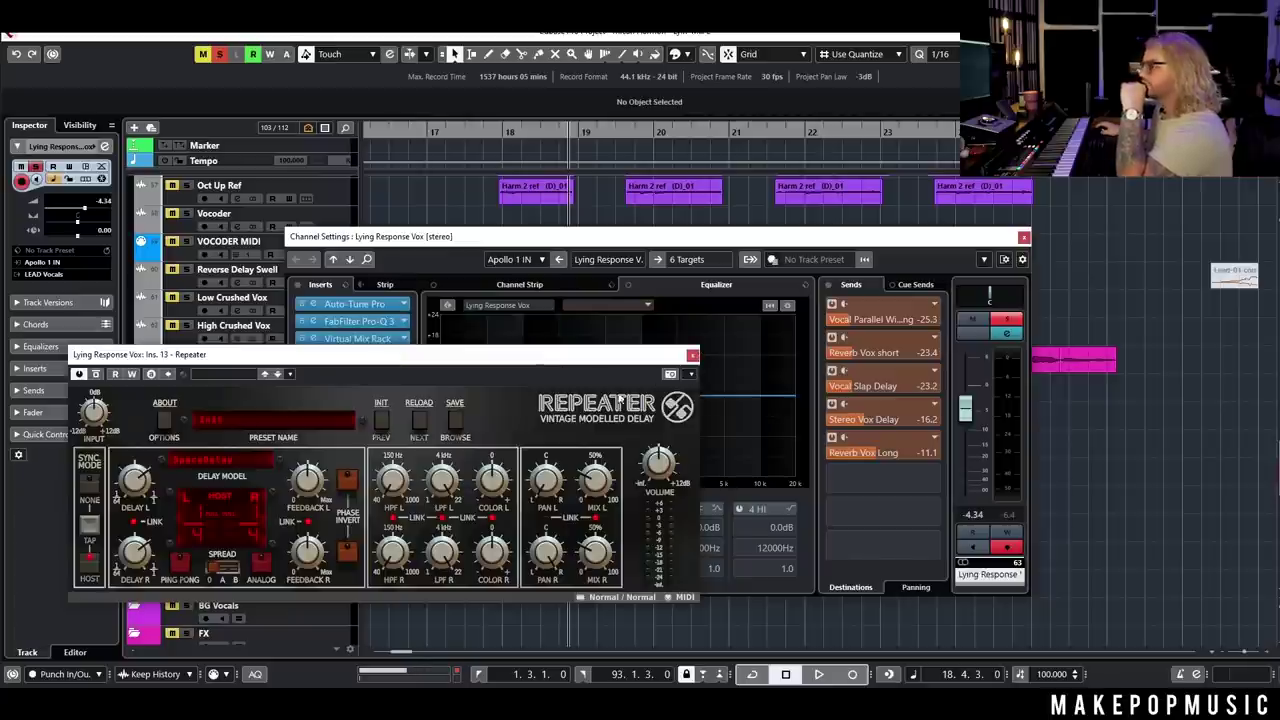
left_click(693, 355)
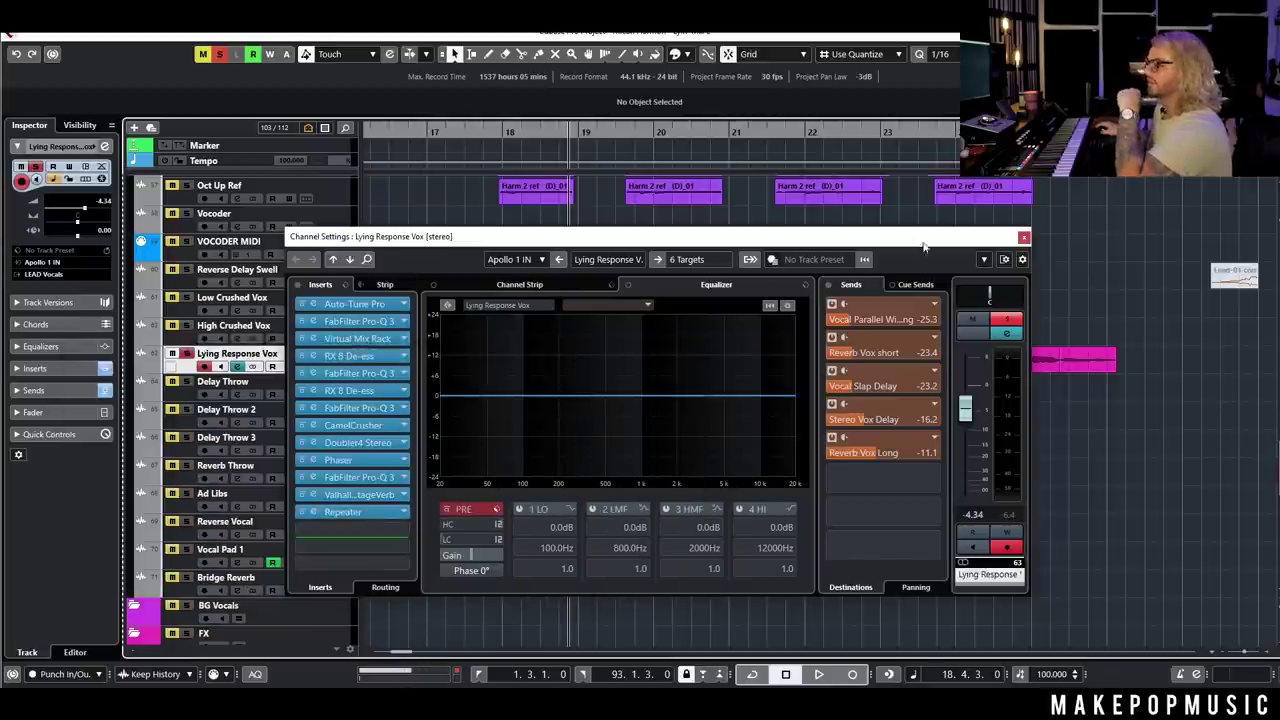
left_click(1025, 238)
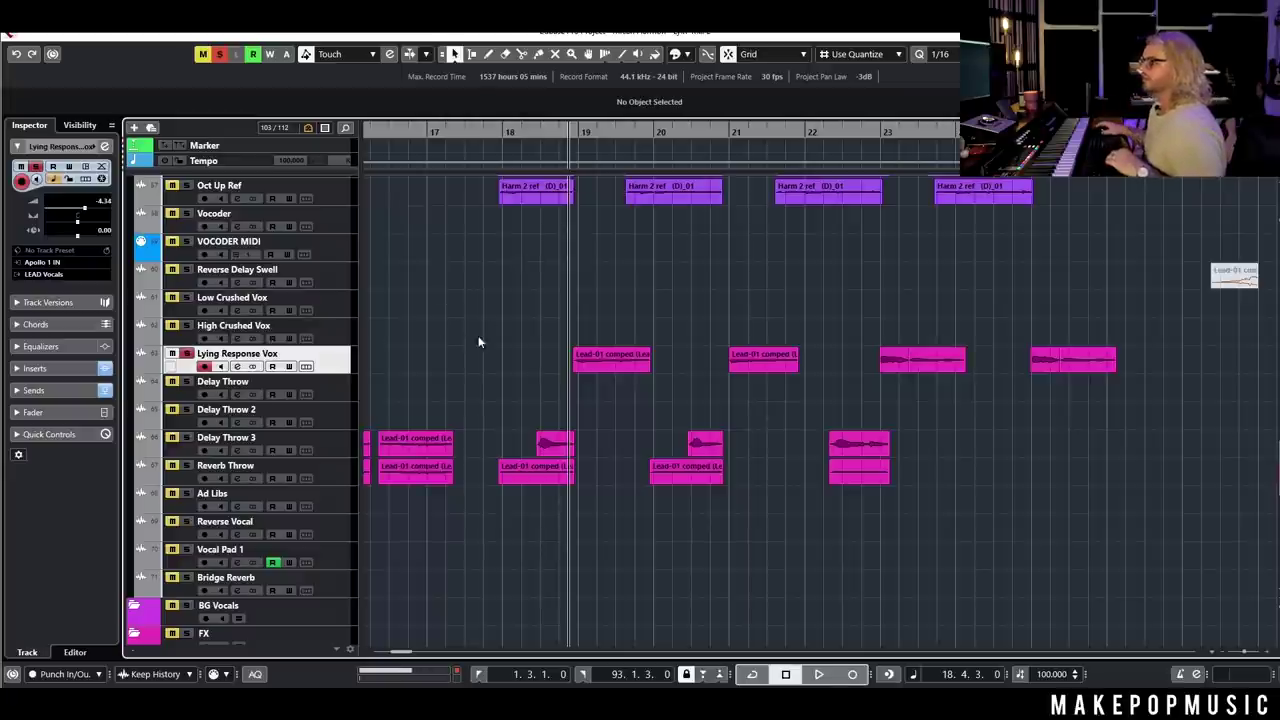
- Unsolo Lying Response Vox and play the full mix from 18.4.3 to hear the response vocal in context
key("s")
key("space")
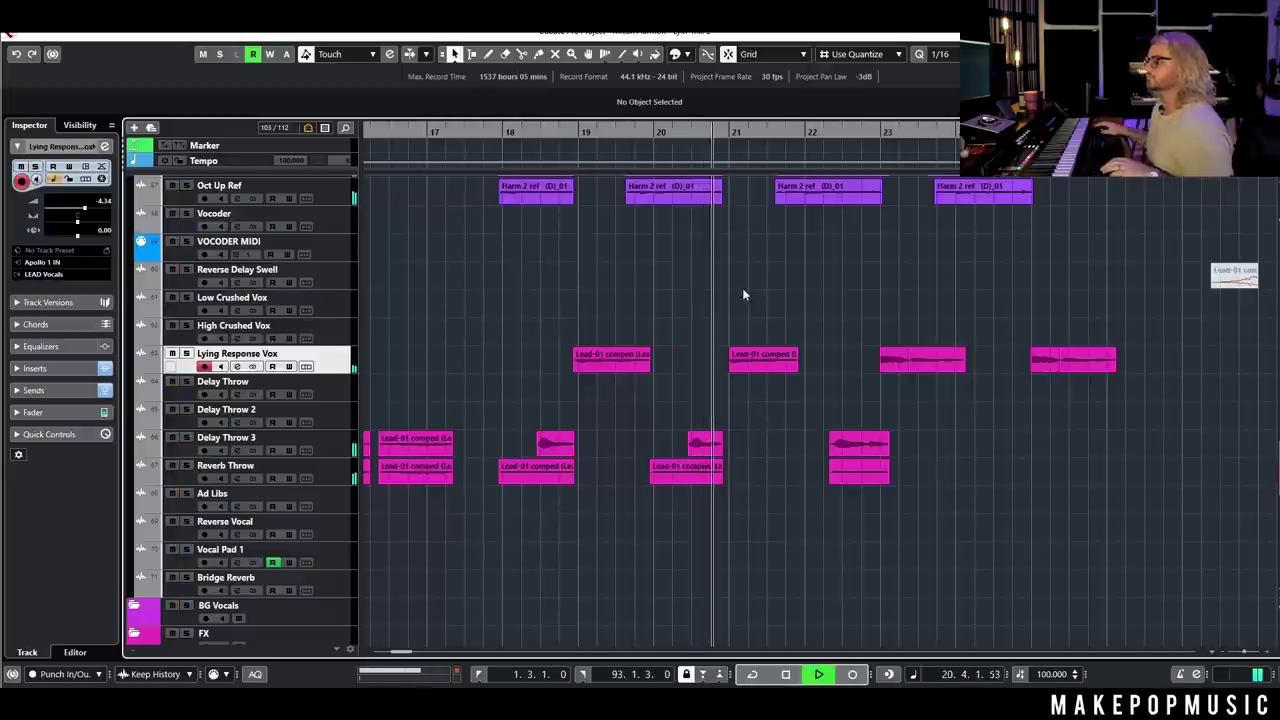
scroll(742, 288, "down", 5)
scroll(733, 285, "up", 3)
scroll(733, 285, "up", 3)
scroll(790, 340, "down", 3)
key("space")
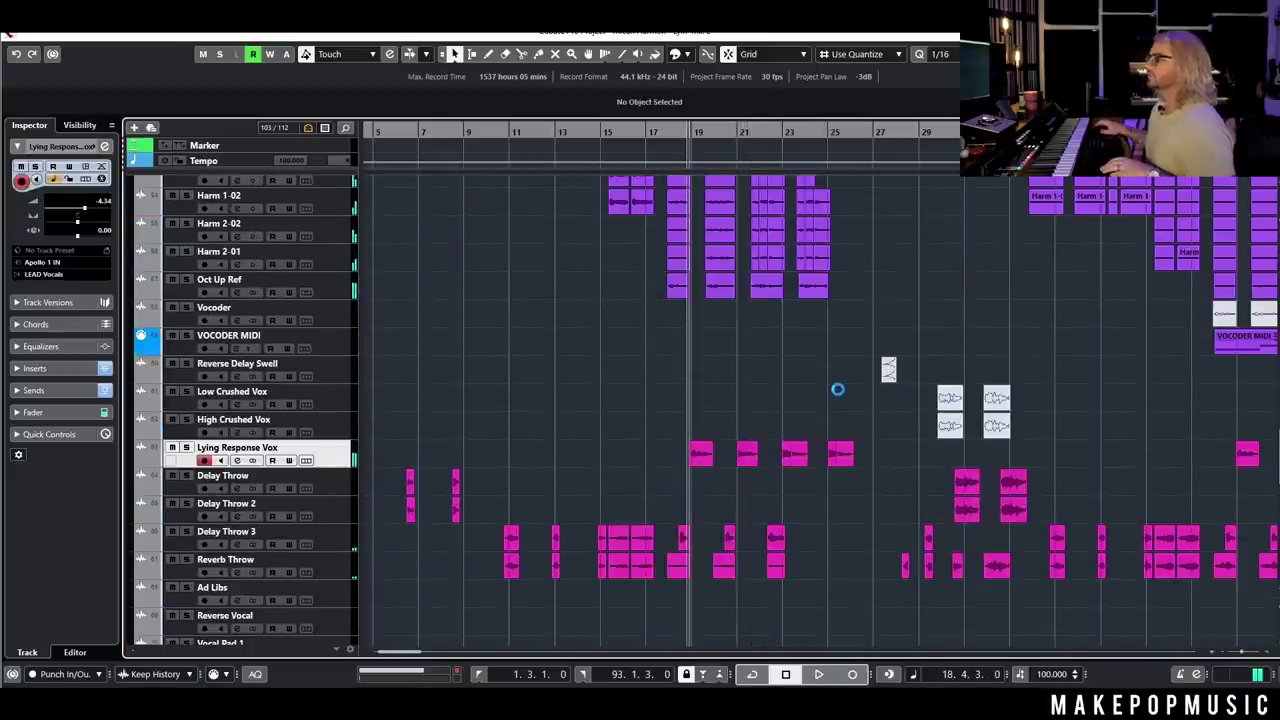
- Go to the start of the Drums tracks, place the playhead at 2.1.4 and clear the clip selection
scroll(838, 392, "up", 5)
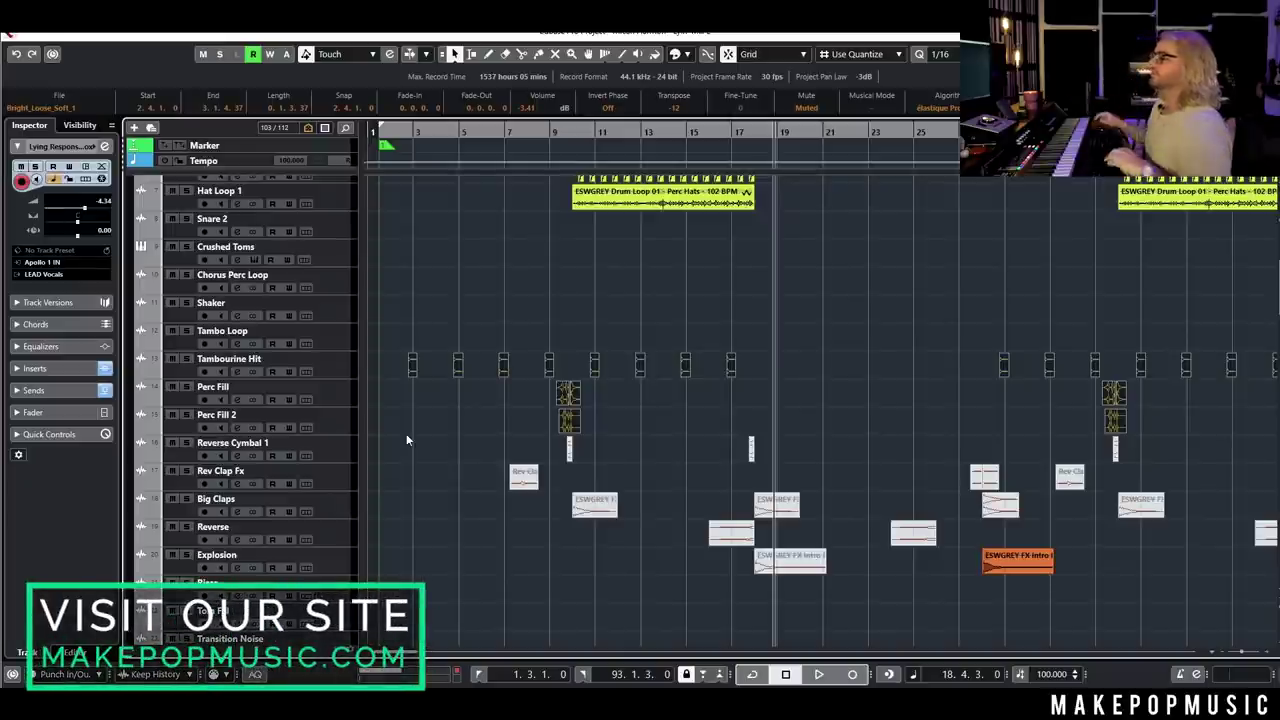
key("g")
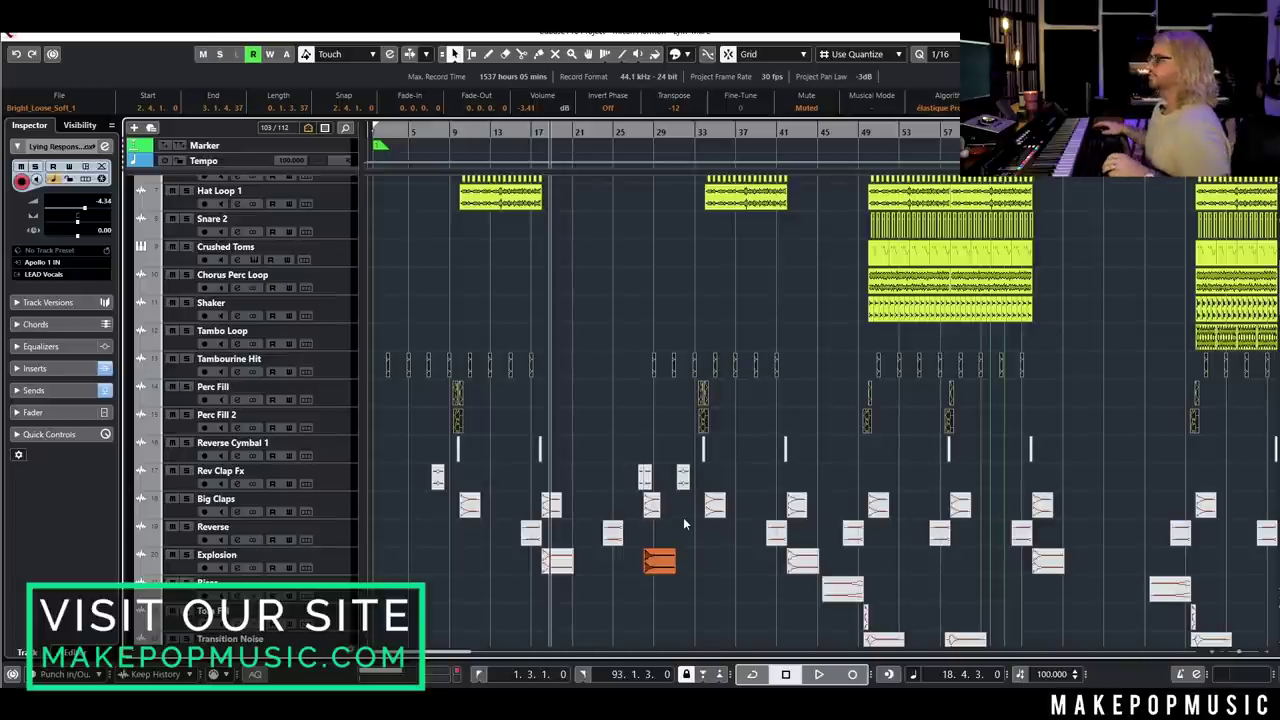
scroll(683, 517, "down", 1)
scroll(452, 362, "up", 5)
scroll(452, 362, "left", 2)
key("h")
key("h")
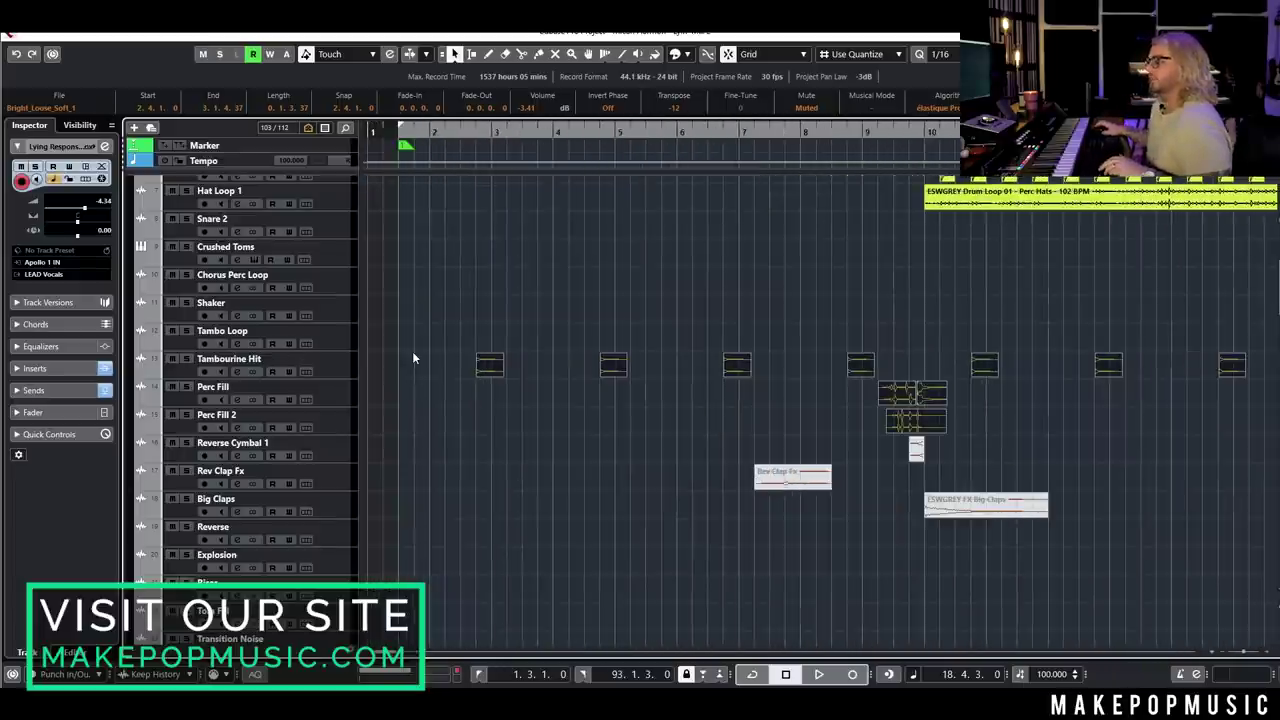
scroll(480, 290, "up", 4)
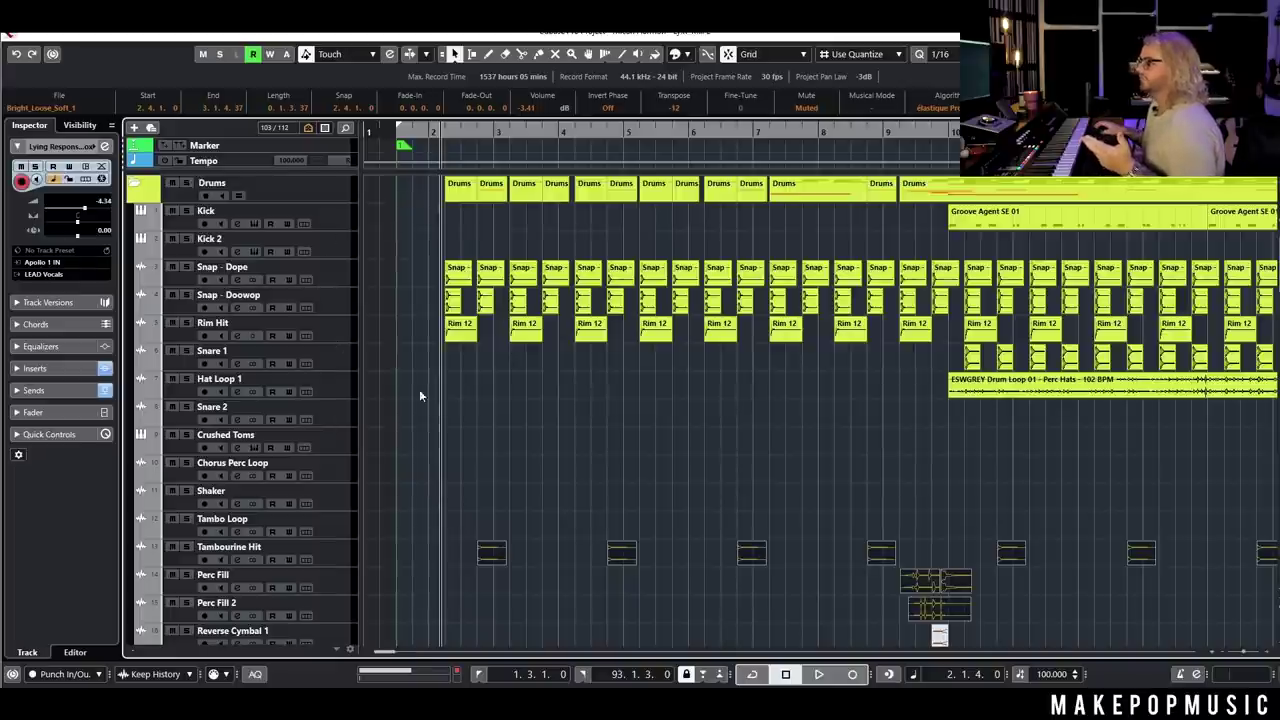
left_click(456, 432)
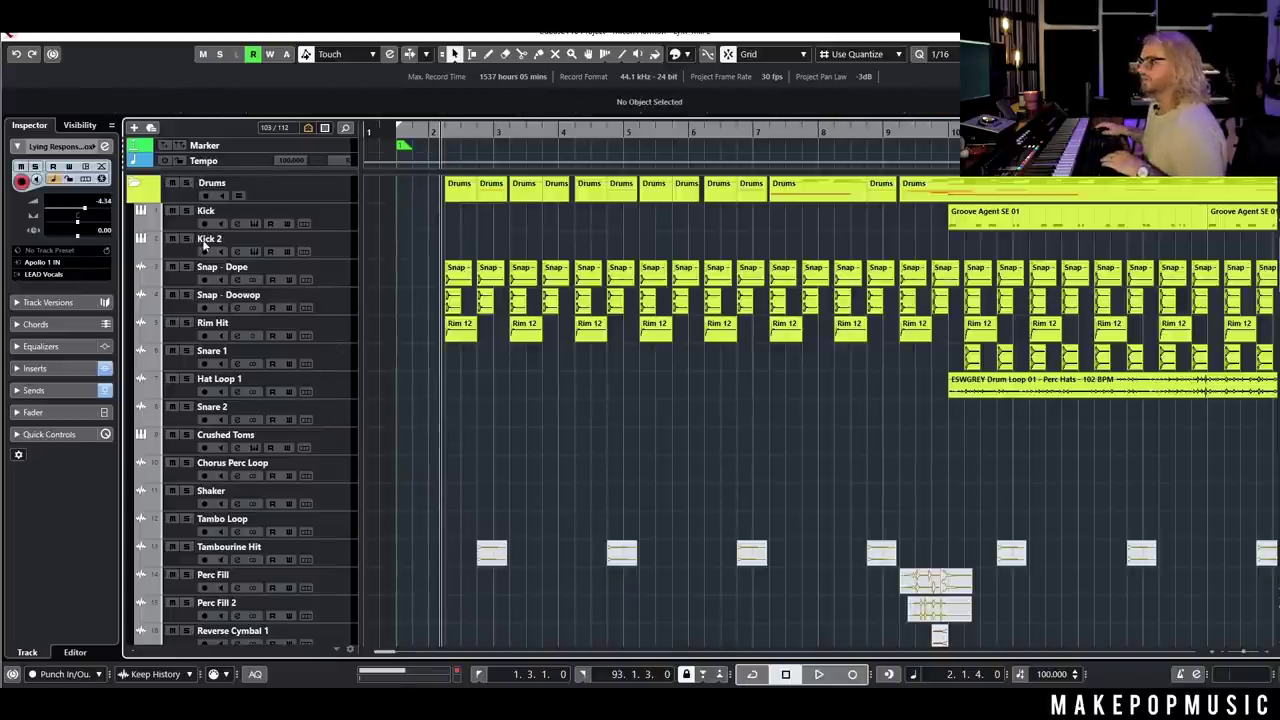
- Solo Snap - Dope, Snap - Doowop and Rim Hit, and play them to hear the basic beat
left_click(187, 267)
left_click(187, 296)
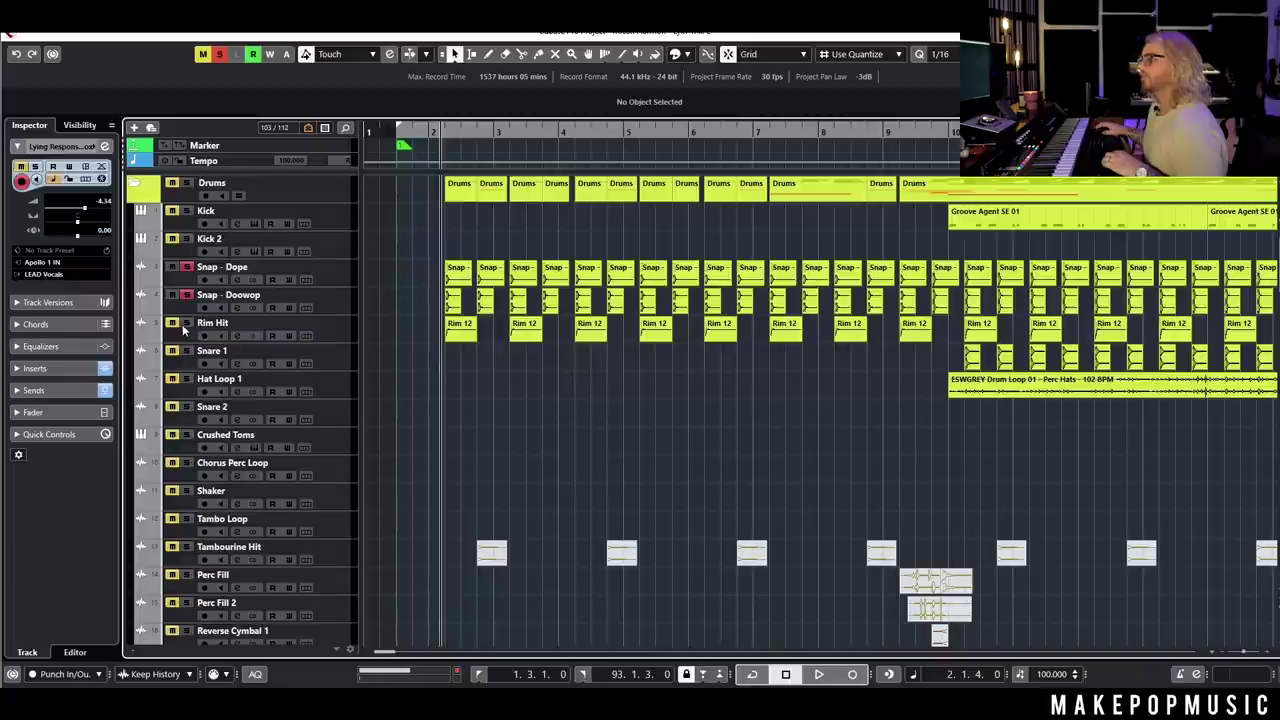
key("space")
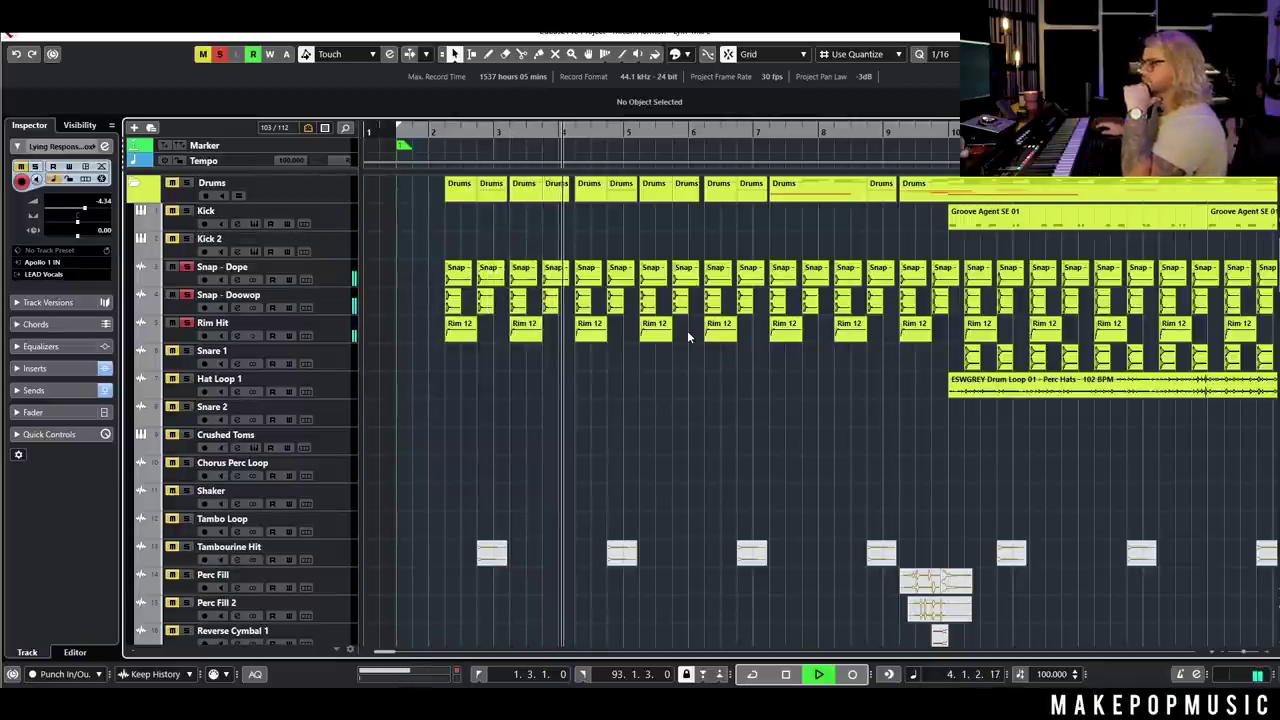
key("space")
- Select all clips on the Tambourine Hit track across the song and unmute them
scroll(588, 490, "down", 3)
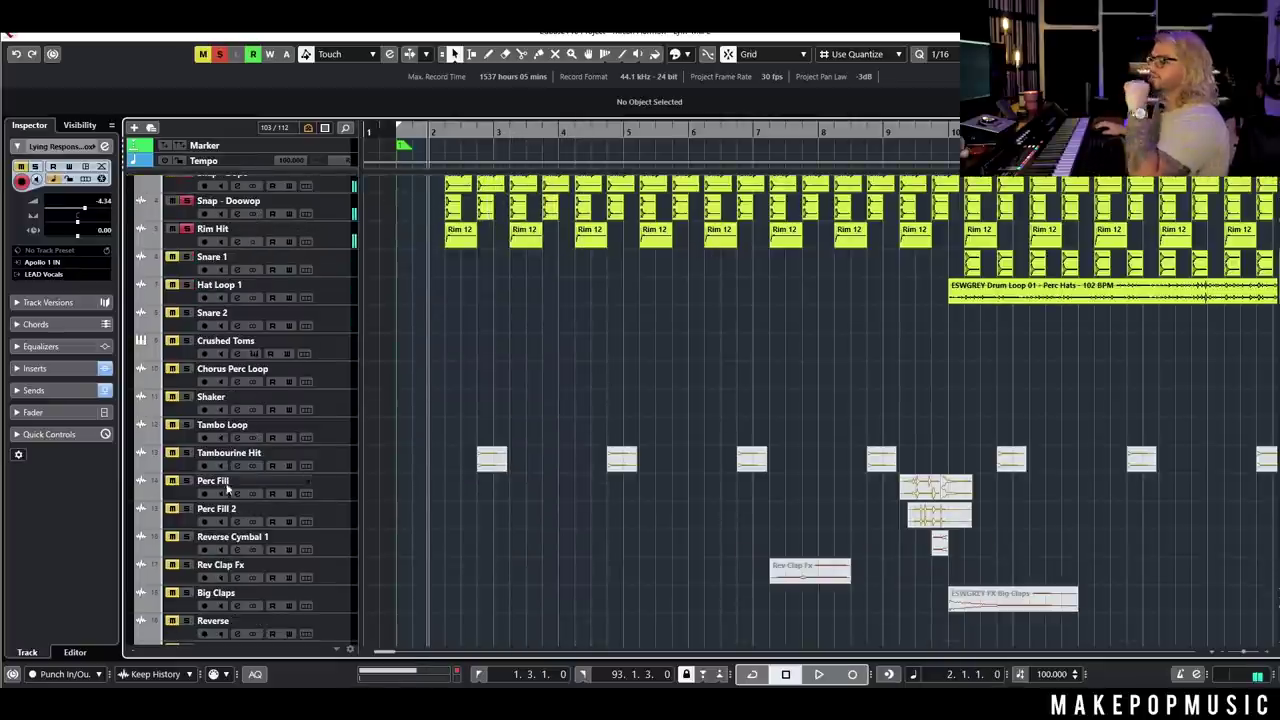
key("g")
key("g")
key("g")
left_click_drag(1161, 462, 370, 455)
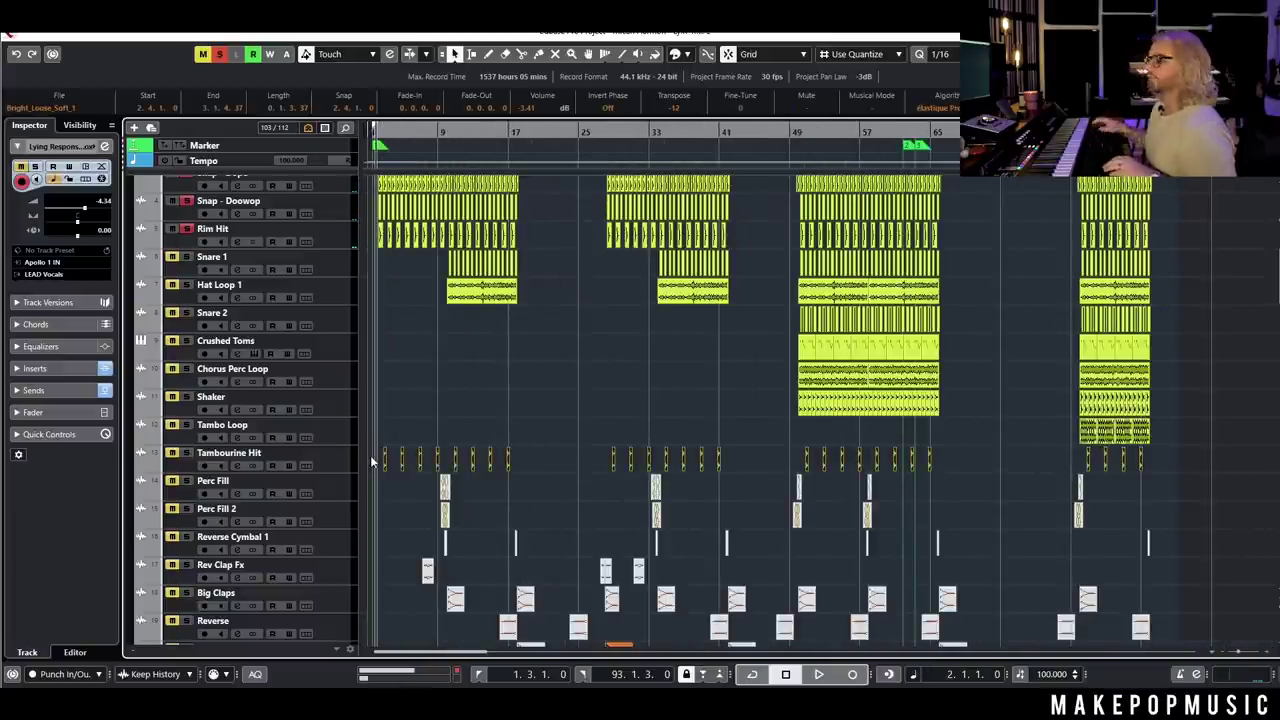
scroll(451, 431, "up", 3)
scroll(450, 429, "left", 3)
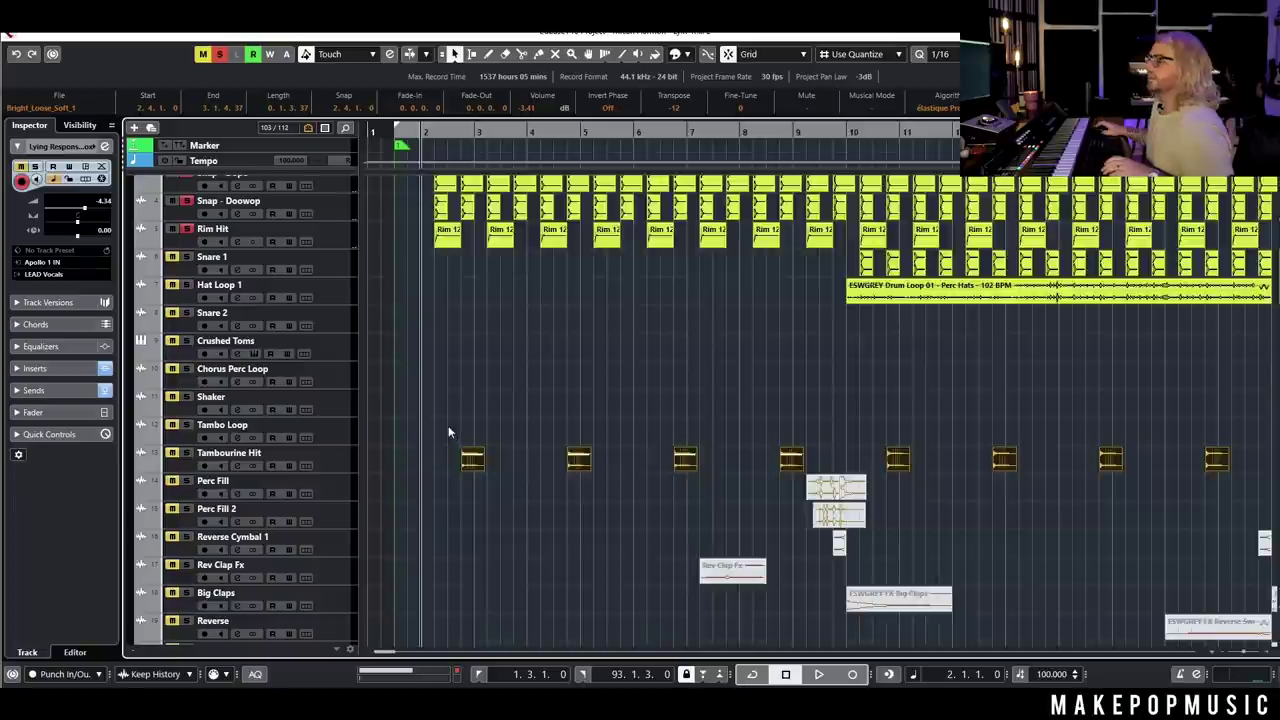
- Add Tambourine Hit to the soloed snaps and rim, play them from 2.2.1, and clear all solos
key("h")
key("space")
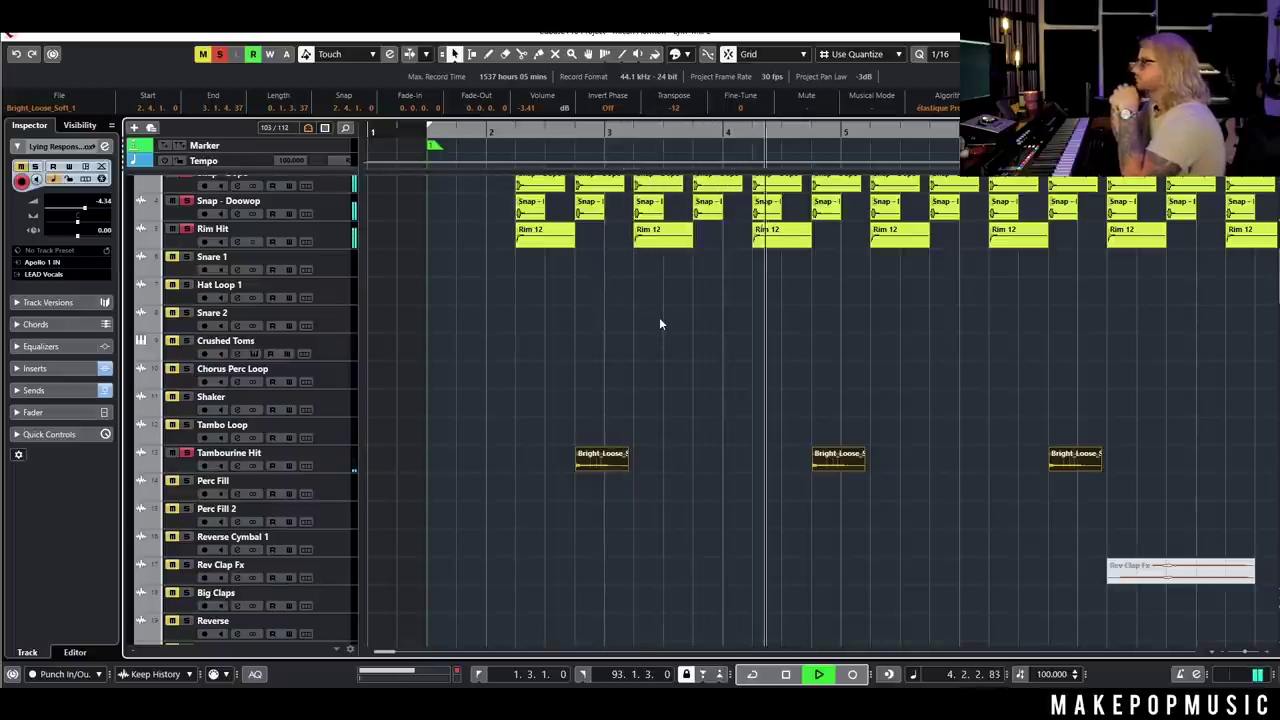
key("space")
key("g")
key("g")
key("g")
key("g")
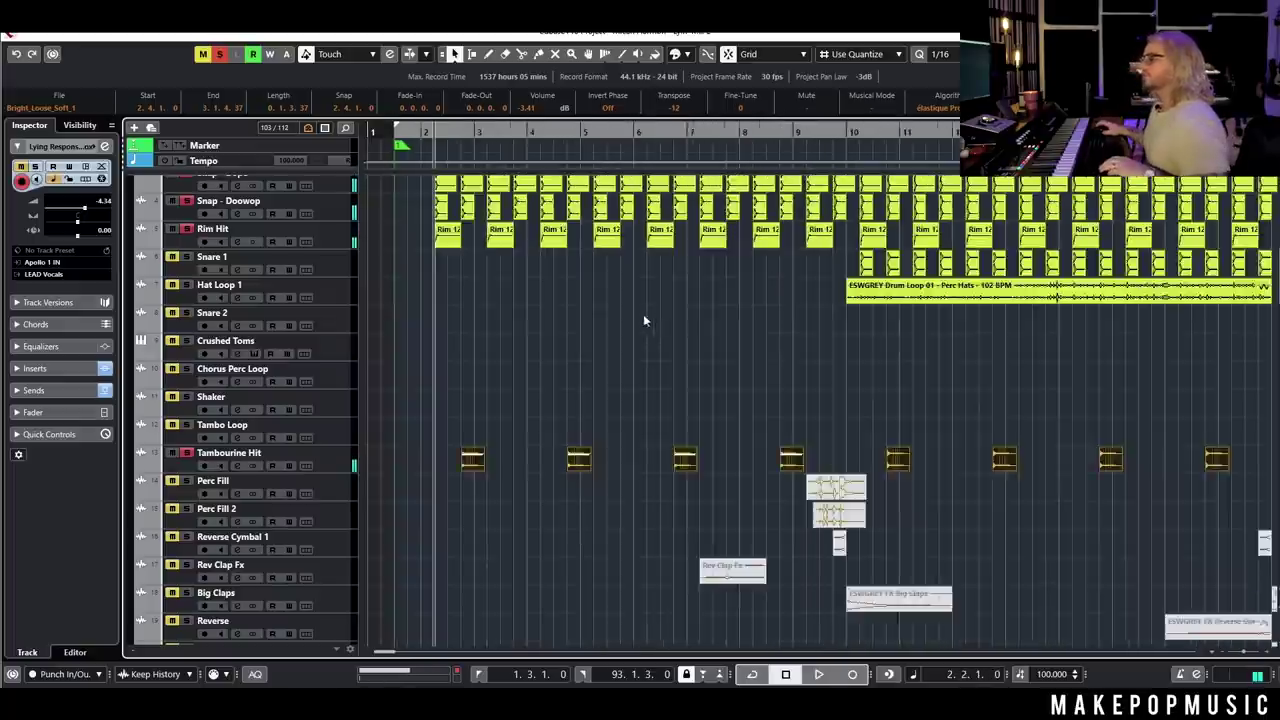
left_click(218, 56)
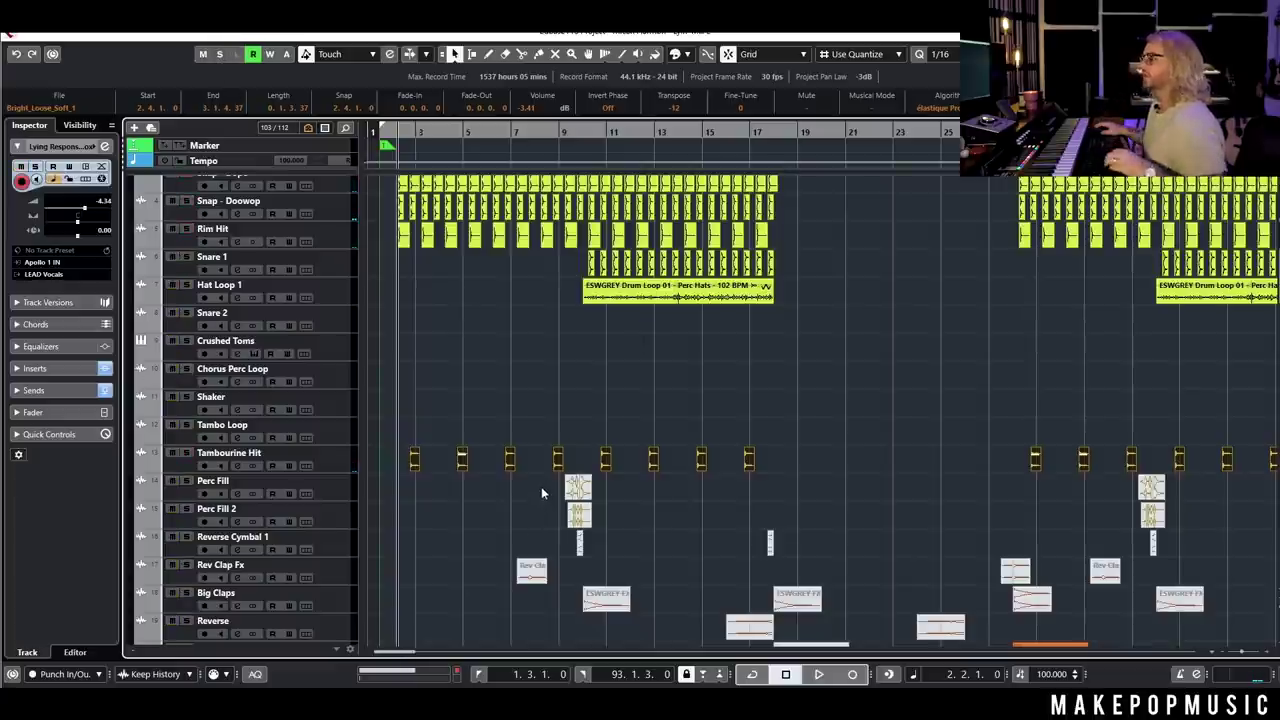
- Select all clips on the Perc Fill and Perc Fill 2 tracks across the song and unmute them
key("g")
key("g")
key("g")
left_click_drag(974, 490, 397, 525)
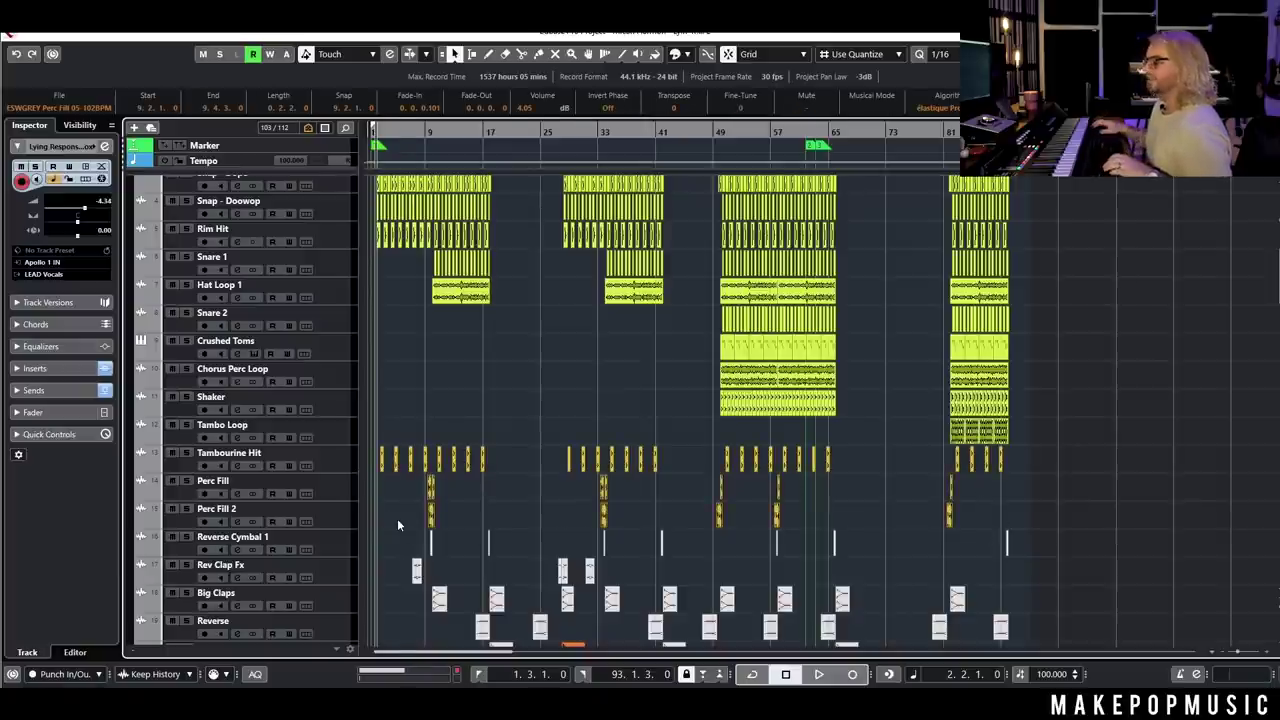
key("h")
key("h")
key("h")
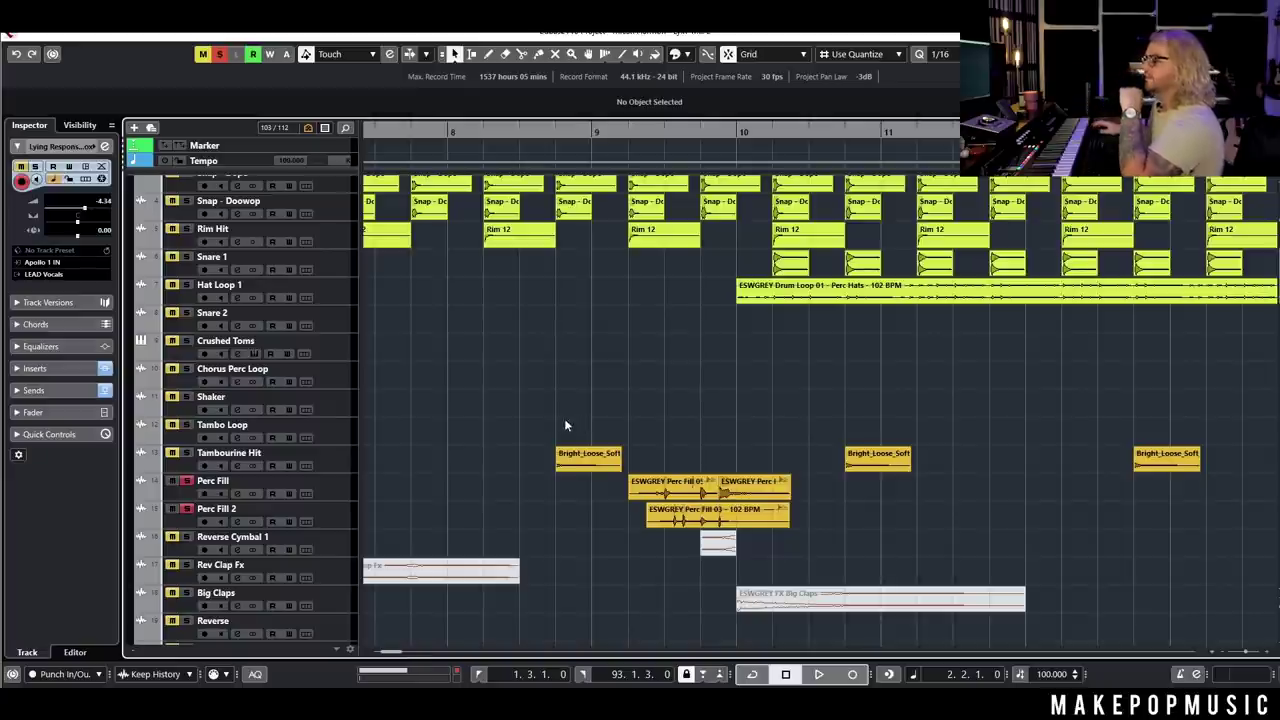
- Play Perc Fill soloed on its own from 9.1.3, and check its channel settings
left_click(186, 509)
left_click(623, 145)
key("space")
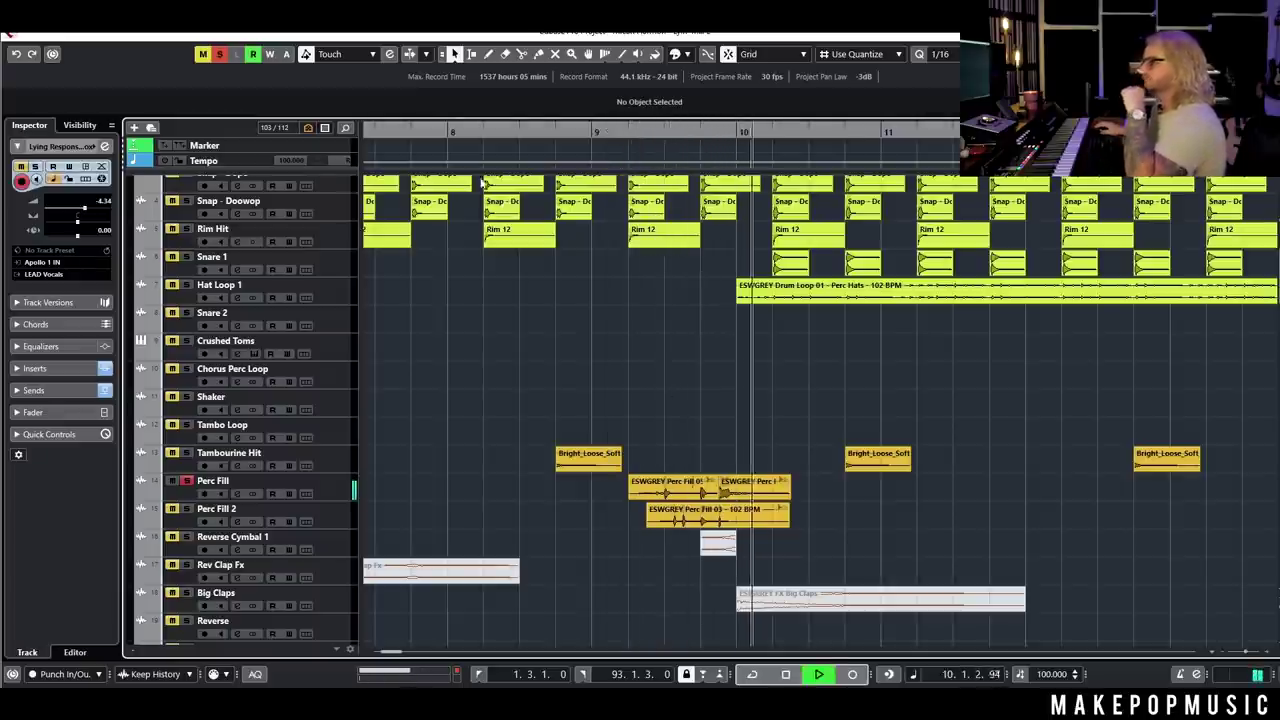
key("space")
left_click(244, 497)
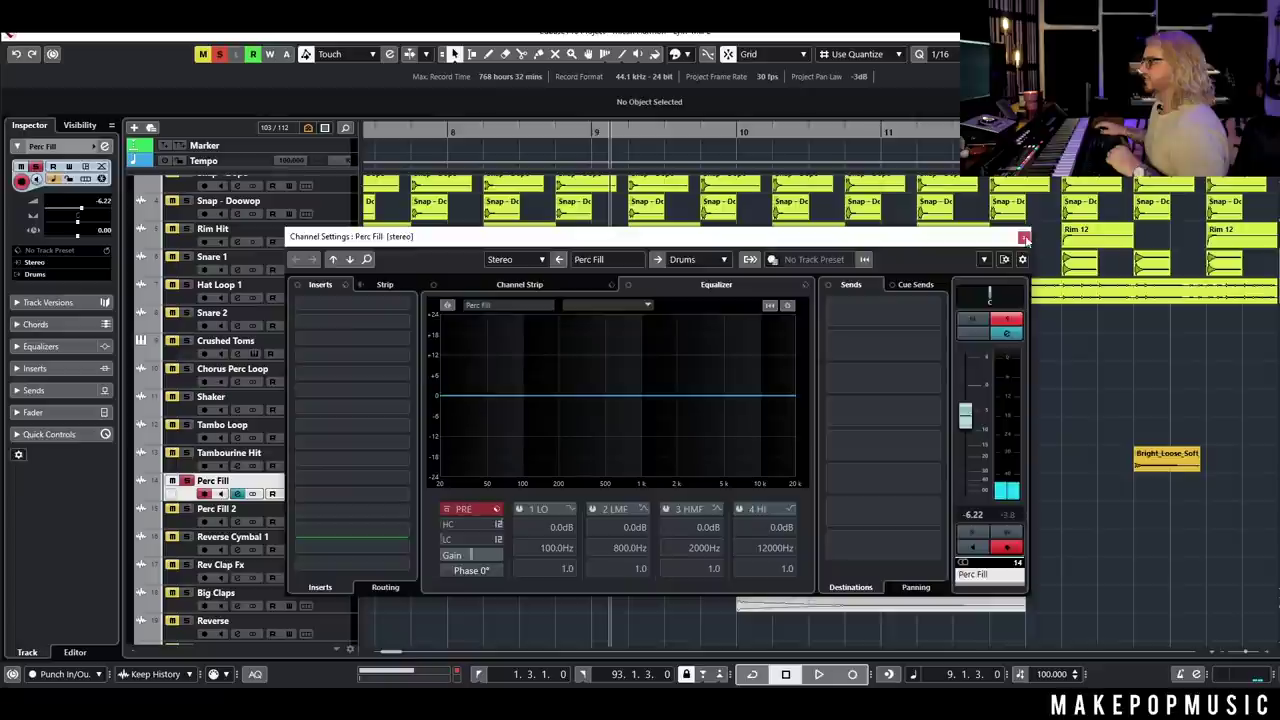
left_click(1023, 238)
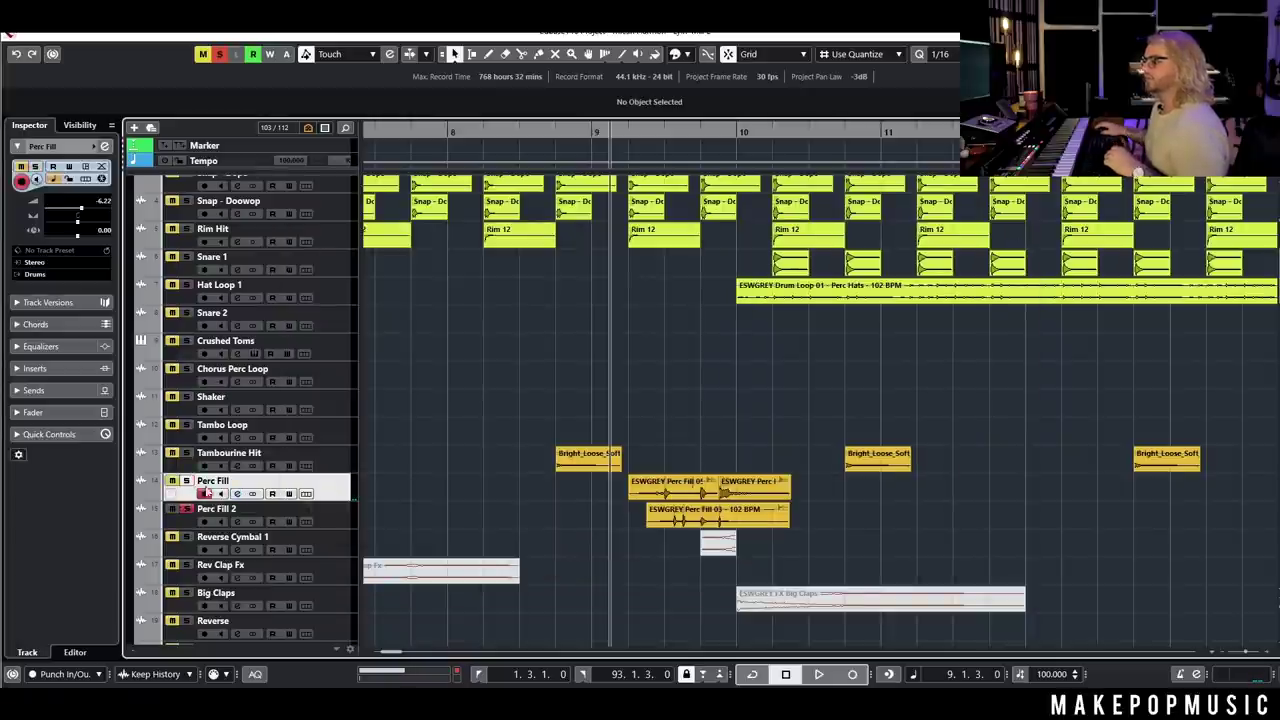
- Solo Perc Fill 2 instead of Perc Fill and play it from 9.1.3
left_click(347, 515)
key("space")
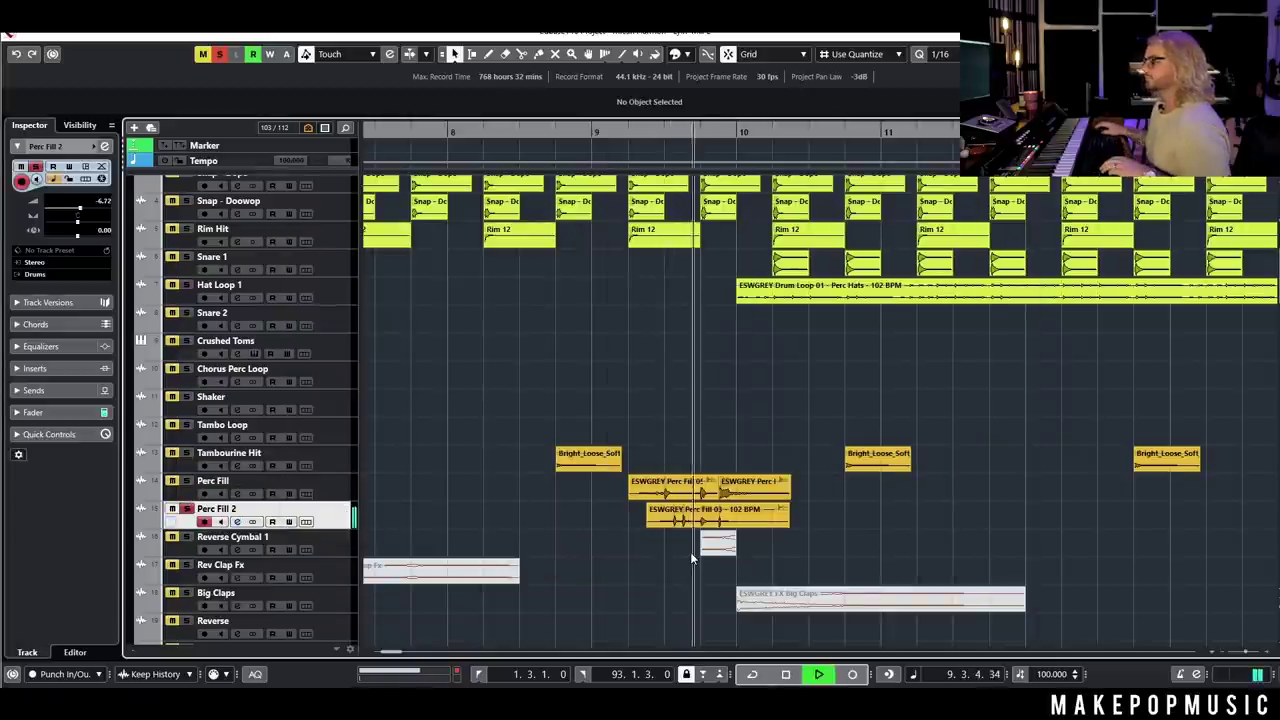
key("space")
- Solo all the Drums tracks, play them from 8.1.2 through the percussion fills, and clear all solos
key("g")
key("g")
left_click(500, 133)
scroll(160, 219, "up", 3)
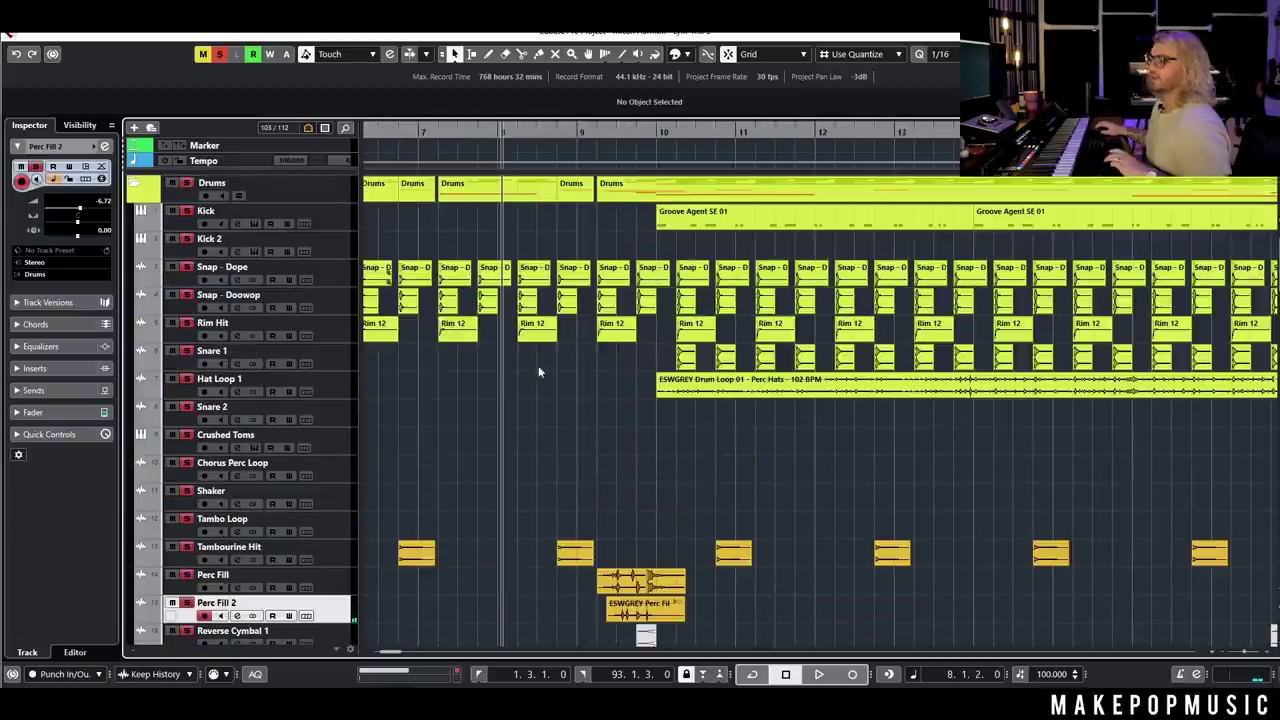
key("space")
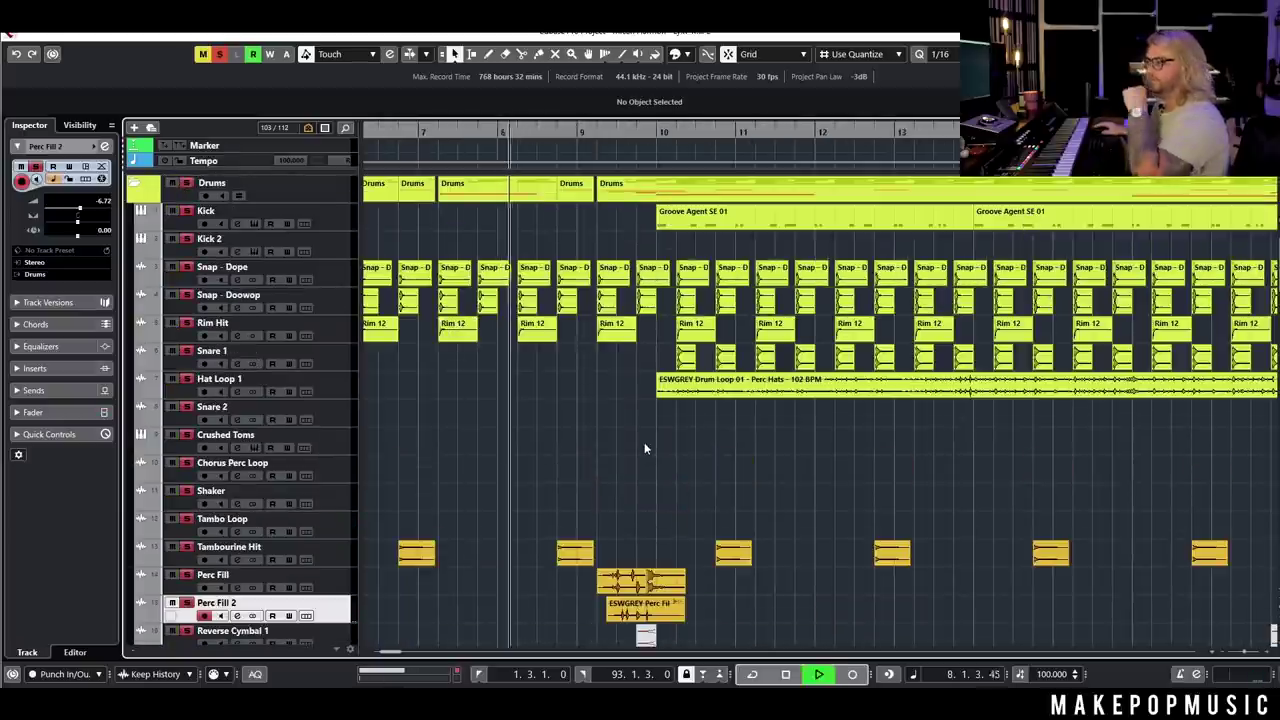
scroll(597, 442, "down", 10)
scroll(706, 360, "up", 10)
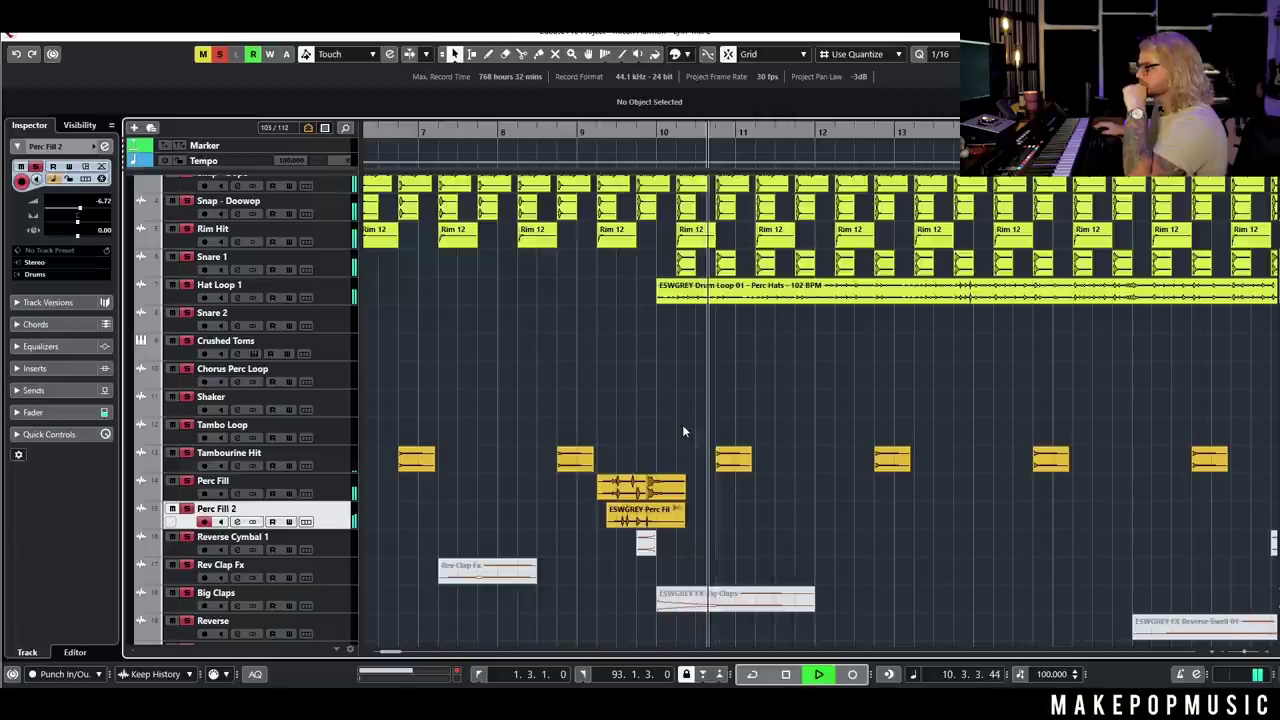
key("space")
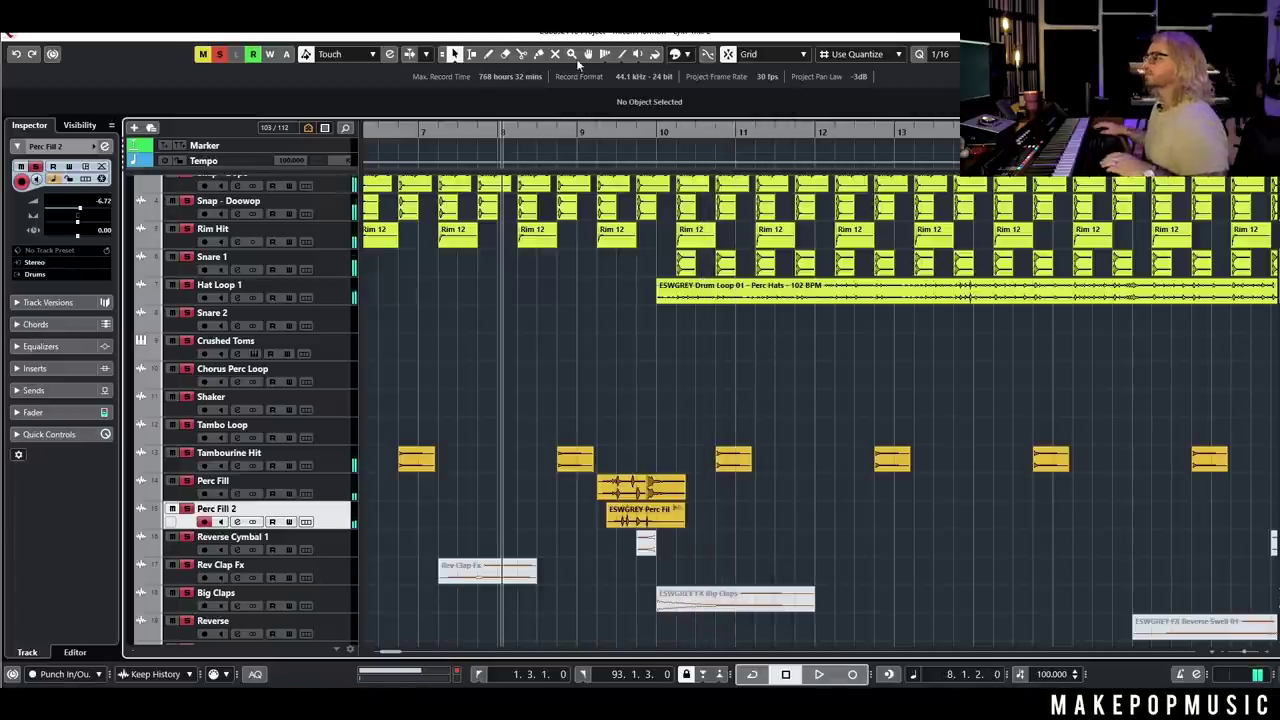
left_click(219, 56)
scroll(629, 420, "down", 2)
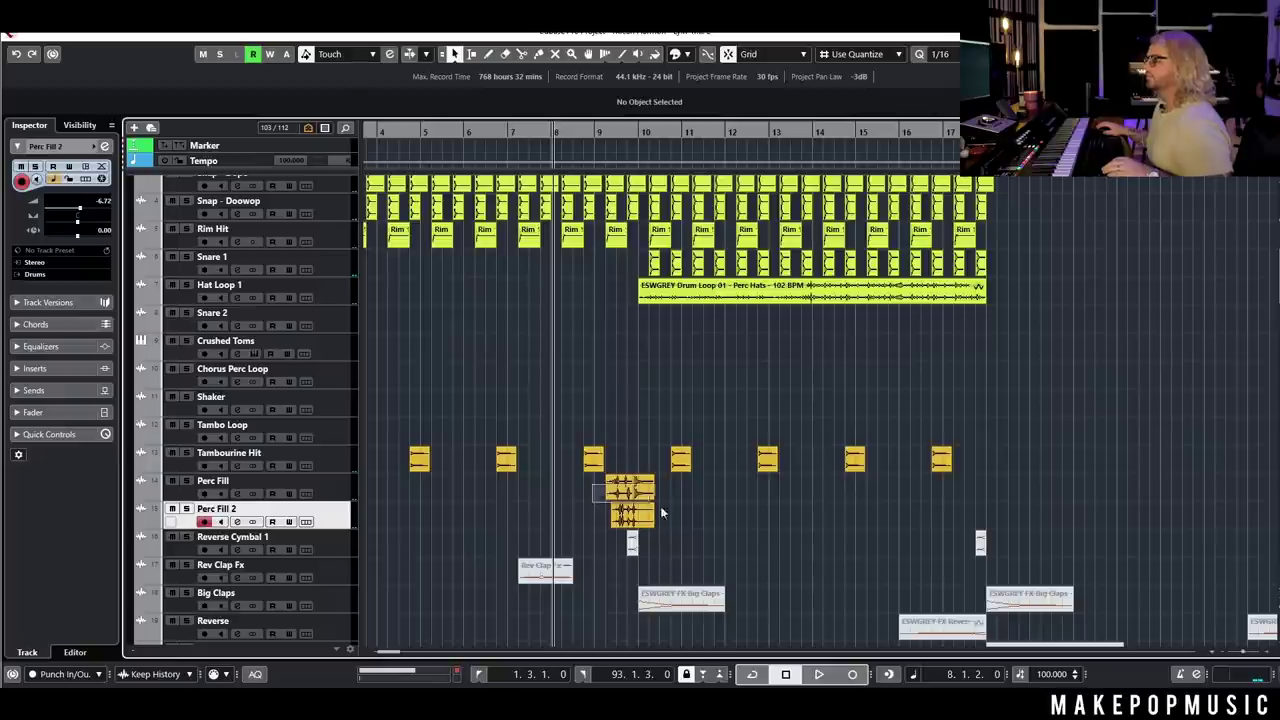
- Mute the Perc Fill and Perc Fill 2 clips around bar 9 and play the song from 8.1.2 without them
left_click_drag(632, 497, 682, 525)
key("alt+m")
key("space")
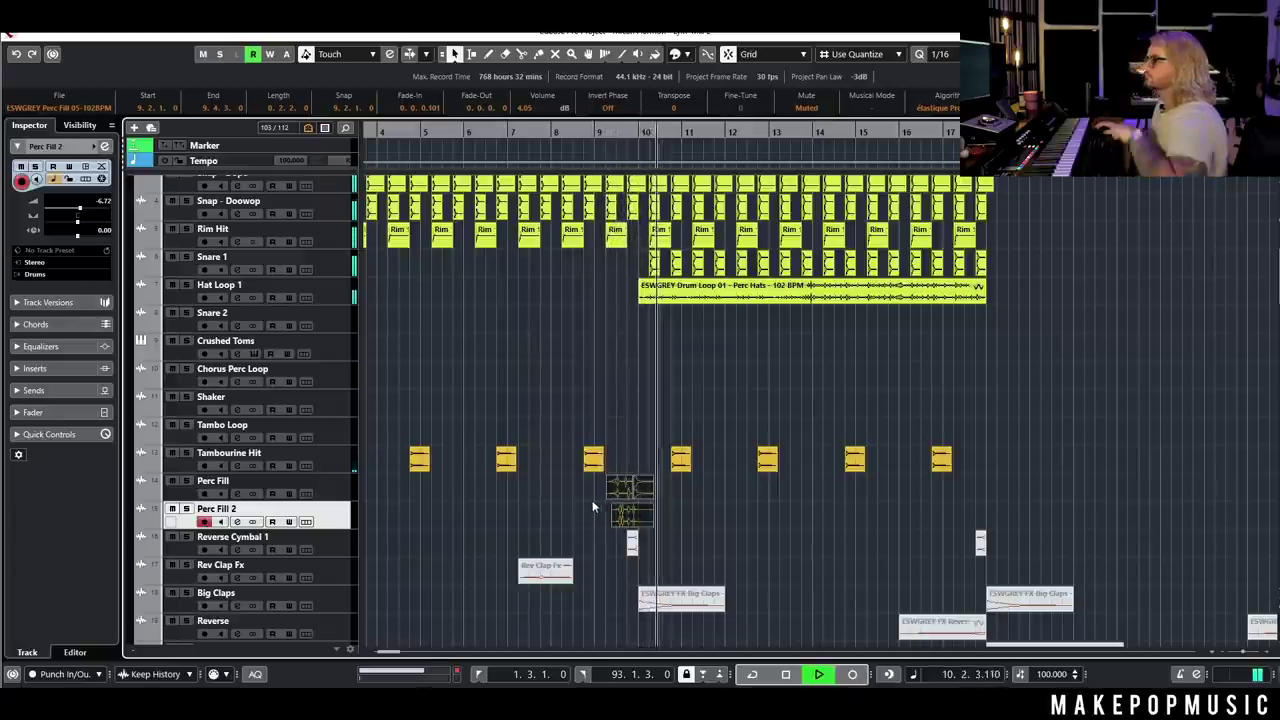
key("space")
- Unmute the Perc Fill and Perc Fill 2 clips around bar 9 and play the transition from 8.4.1
left_click_drag(581, 497, 666, 520)
key("shift+u")
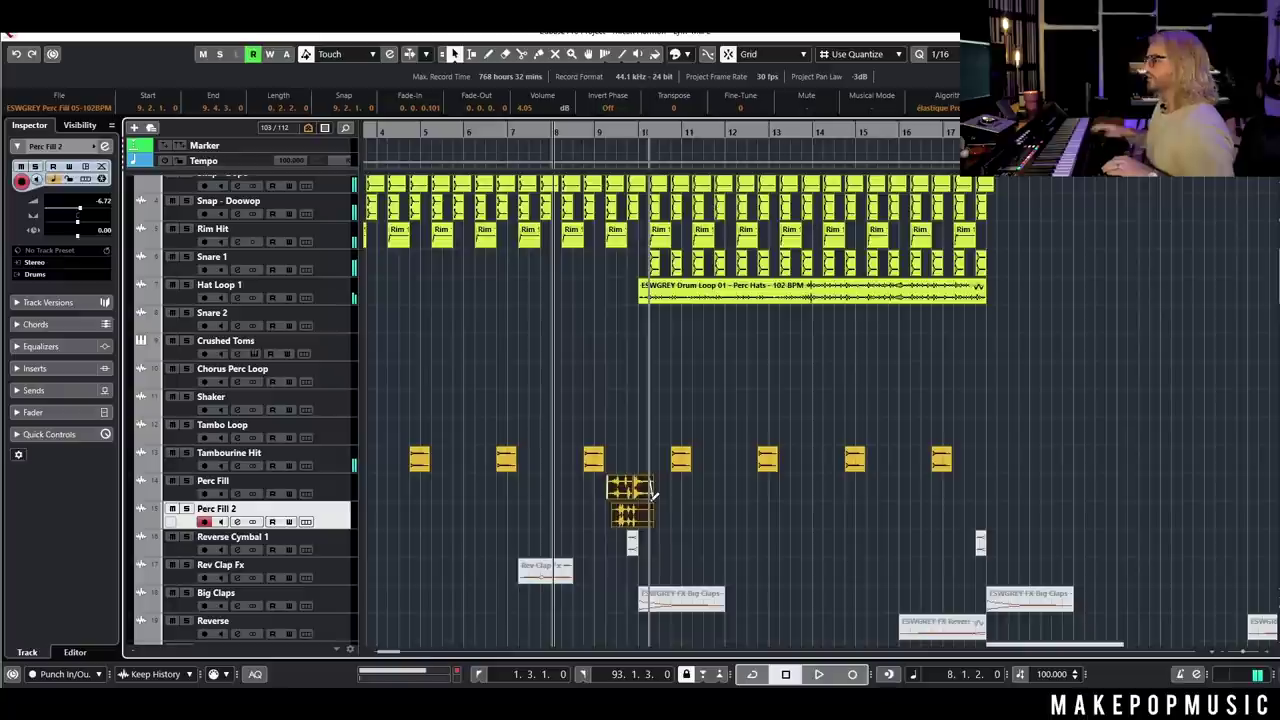
left_click(583, 133)
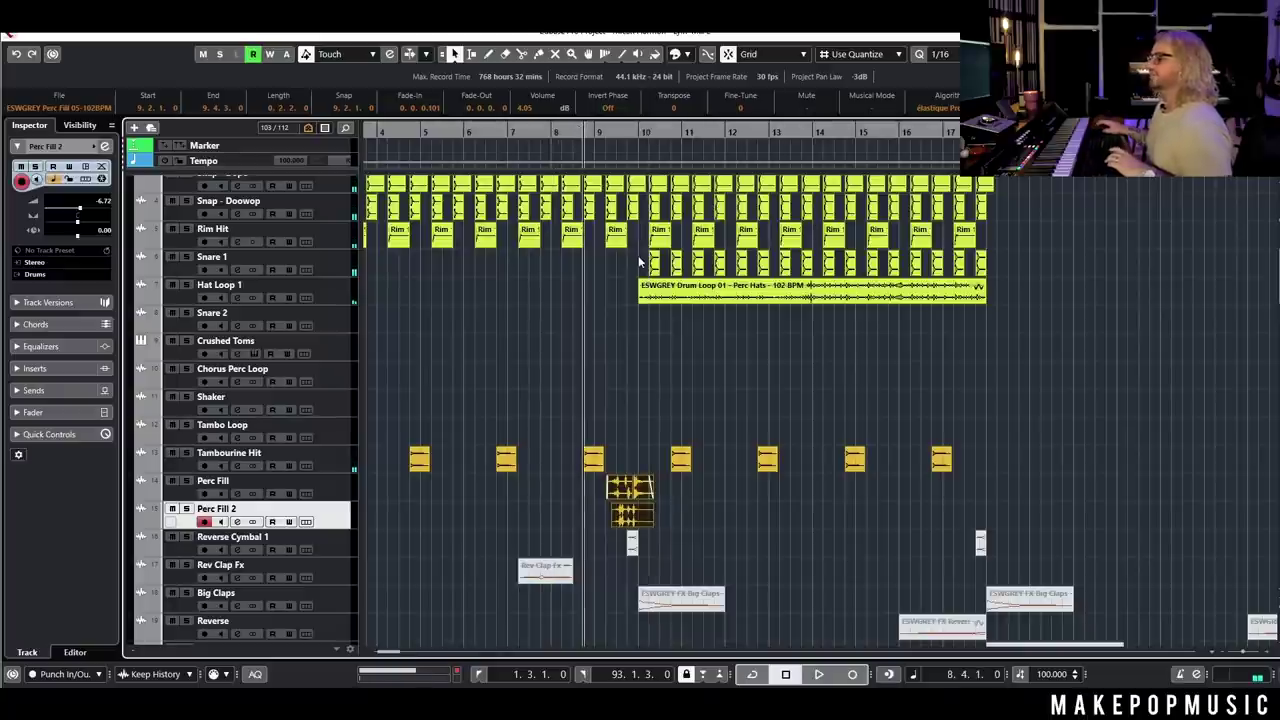
key("space")
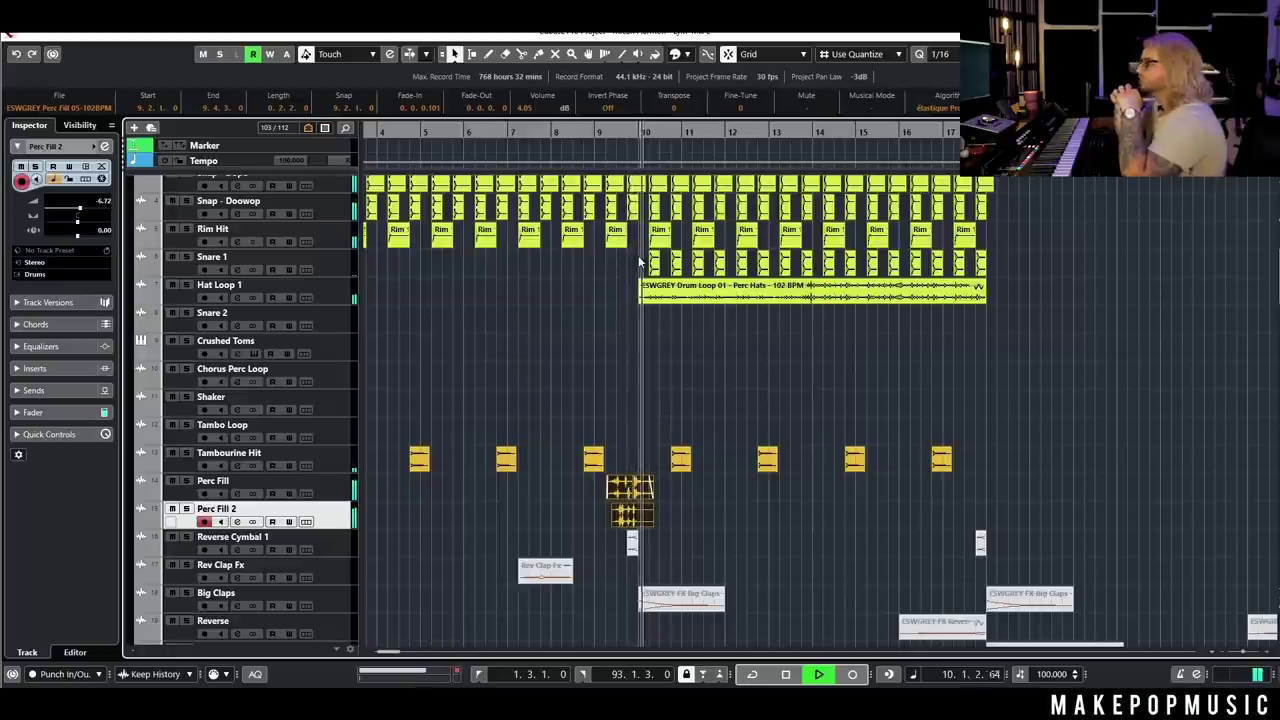
key("g")
key("g")
key("g")
scroll(758, 403, "down", 3)
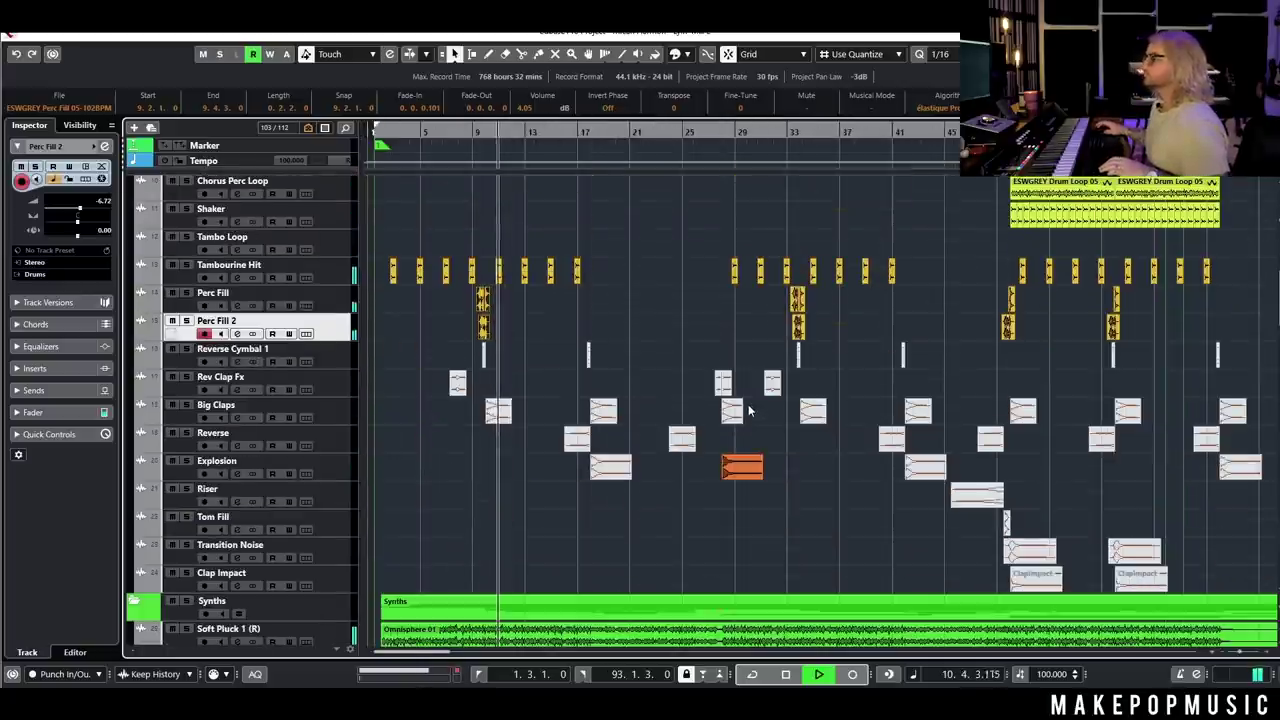
key("space")
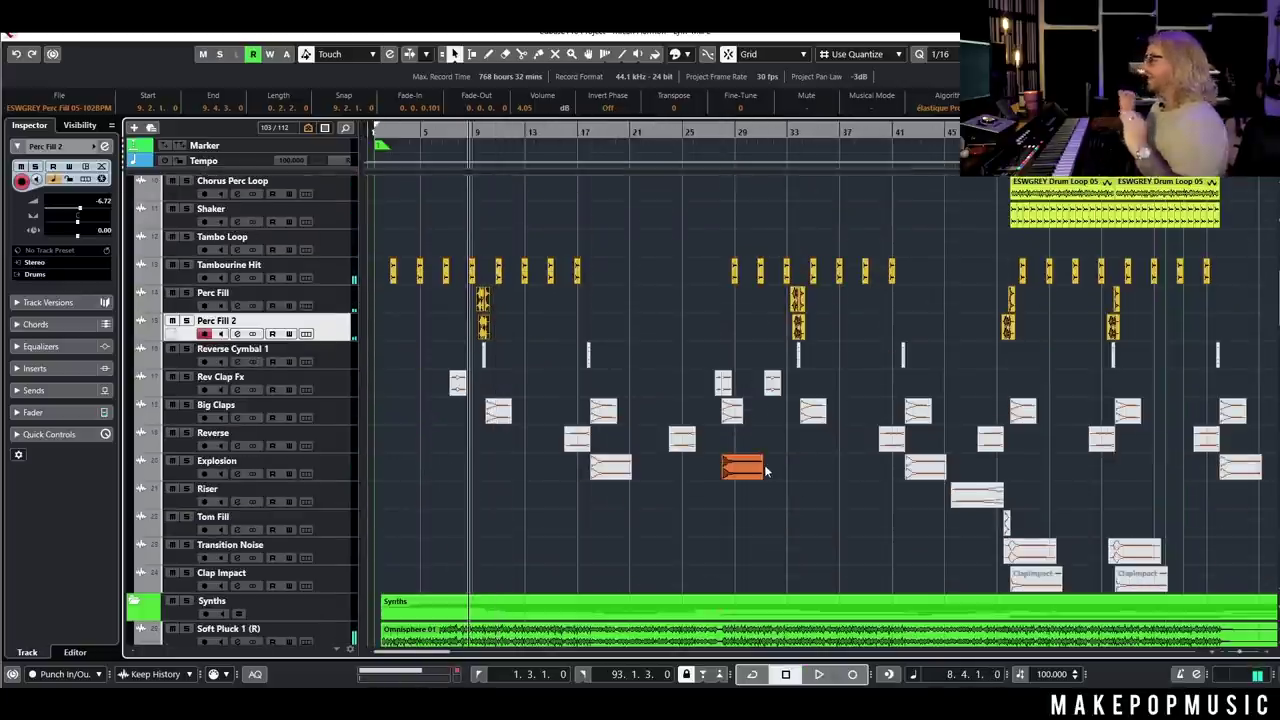
- Mute the Explosion clip at bar 28 and all clips on the Tambourine Hit, Perc Fill and Perc Fill 2 tracks
left_click(757, 472)
key("shift+m")
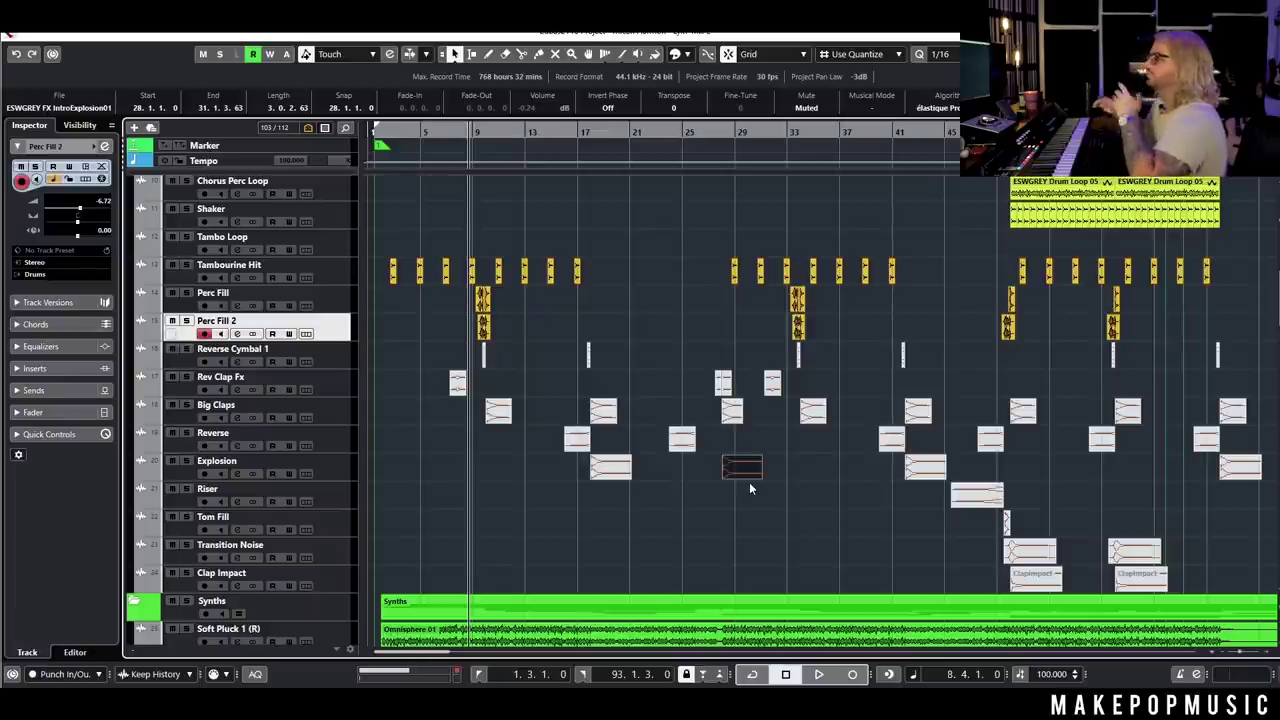
left_click_drag(378, 265, 1214, 304)
scroll(474, 300, "up", 4)
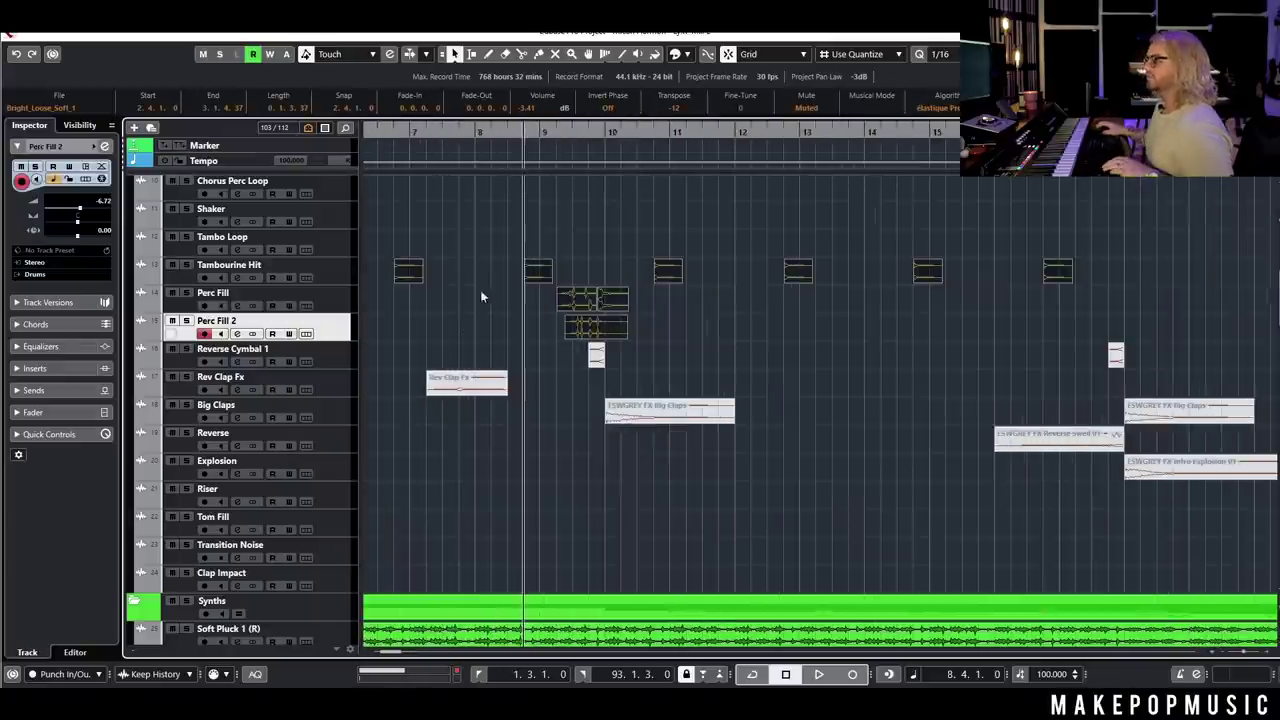
- Play from 8.4.1 without the tambourine hits and percussion fills, and again from 8.4.1 with their clips unmuted
key("space")
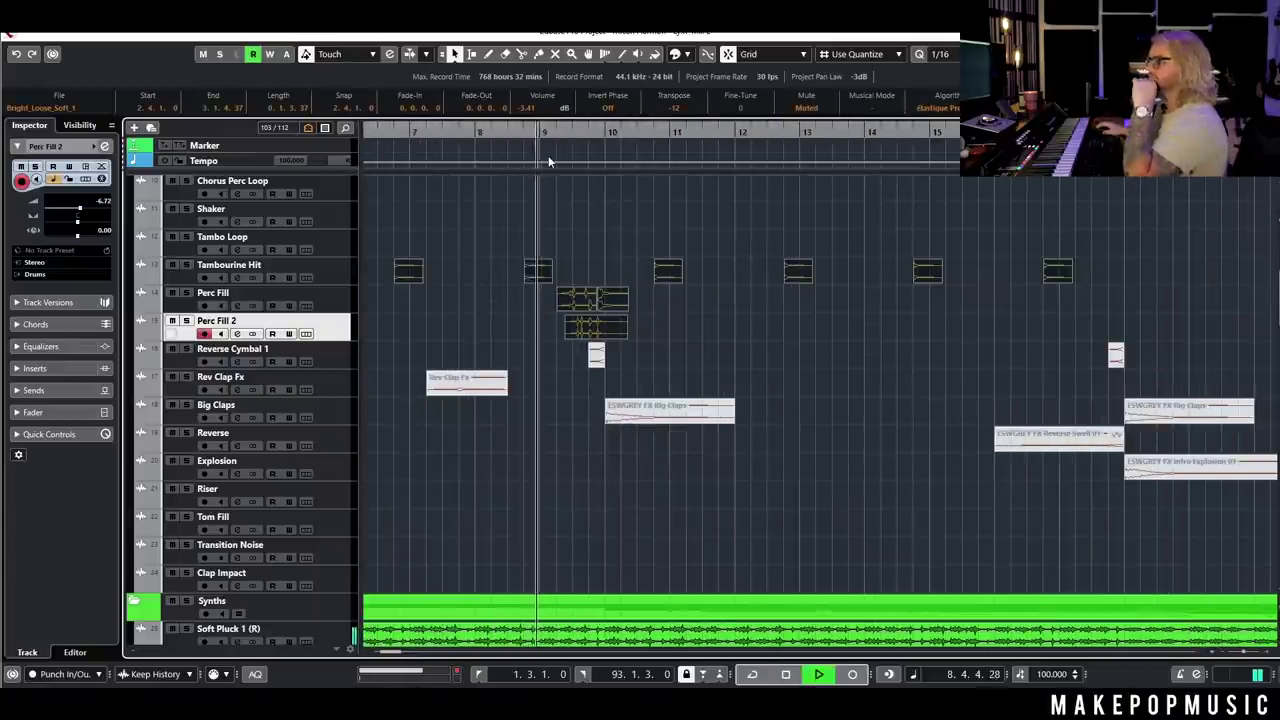
scroll(636, 208, "up", 5)
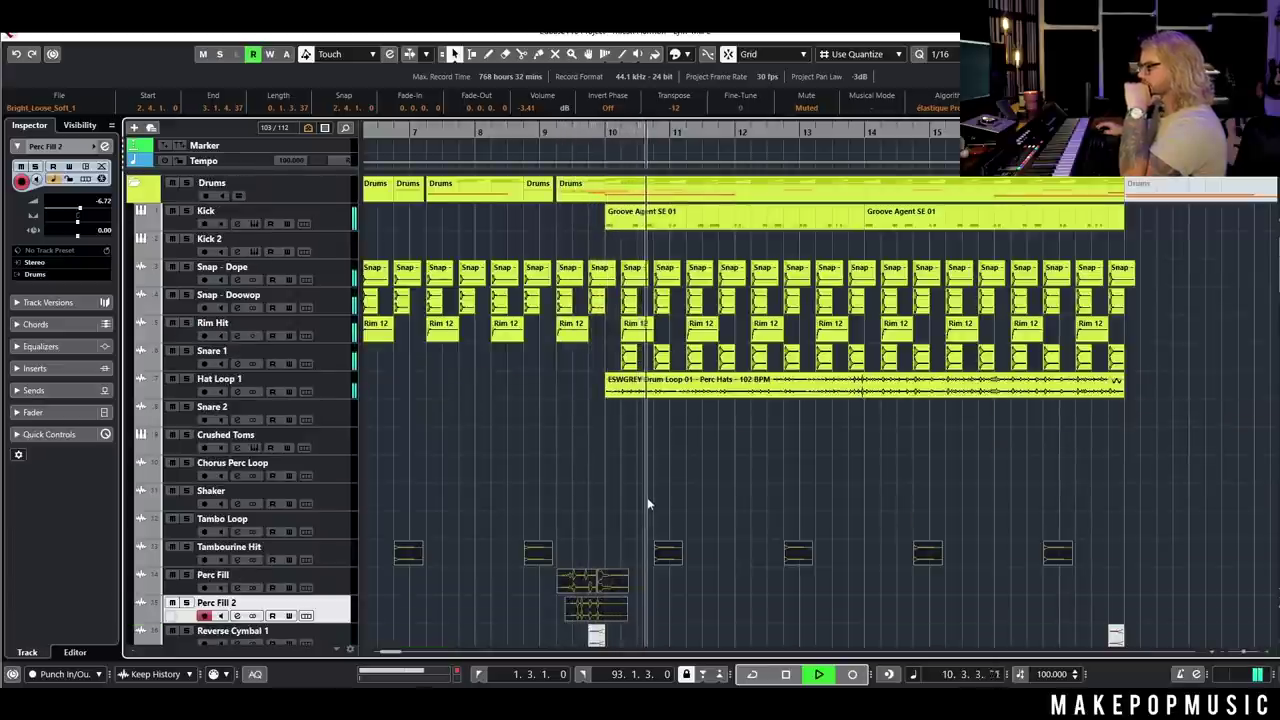
scroll(672, 460, "down", 3)
key("g")
key("g")
key("g")
key("g")
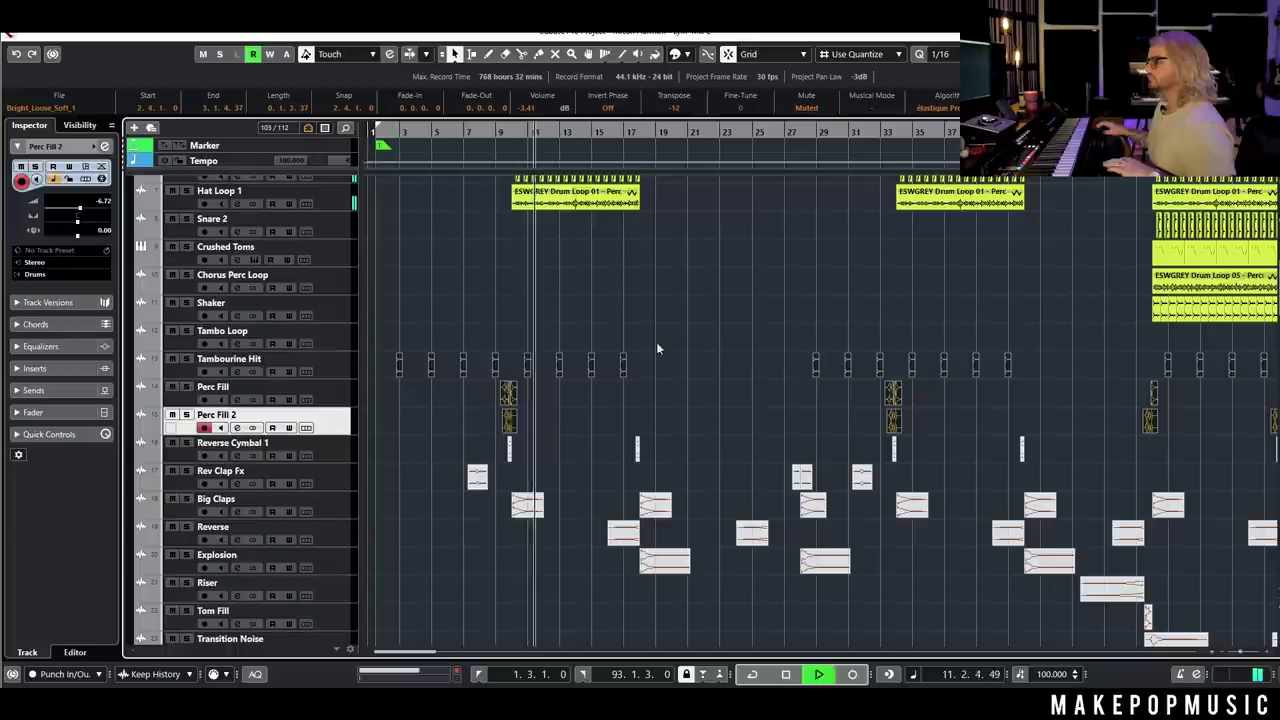
key("space")
key("space")
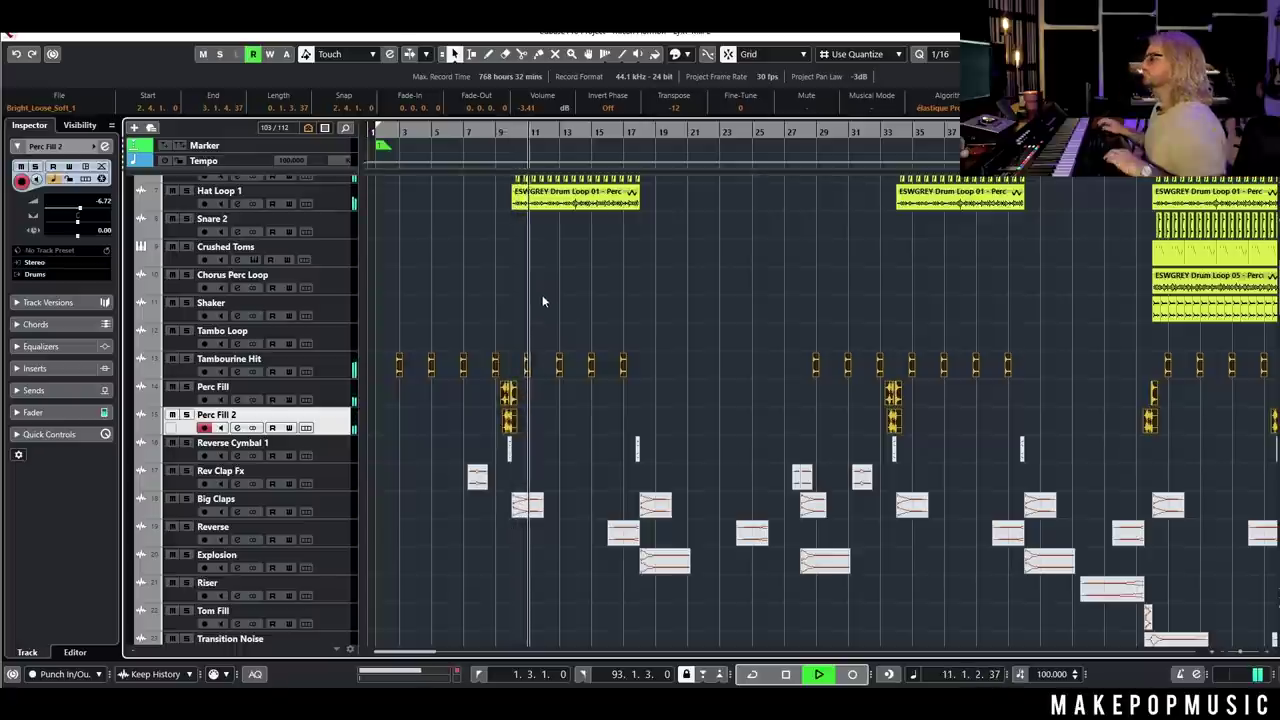
key("space")
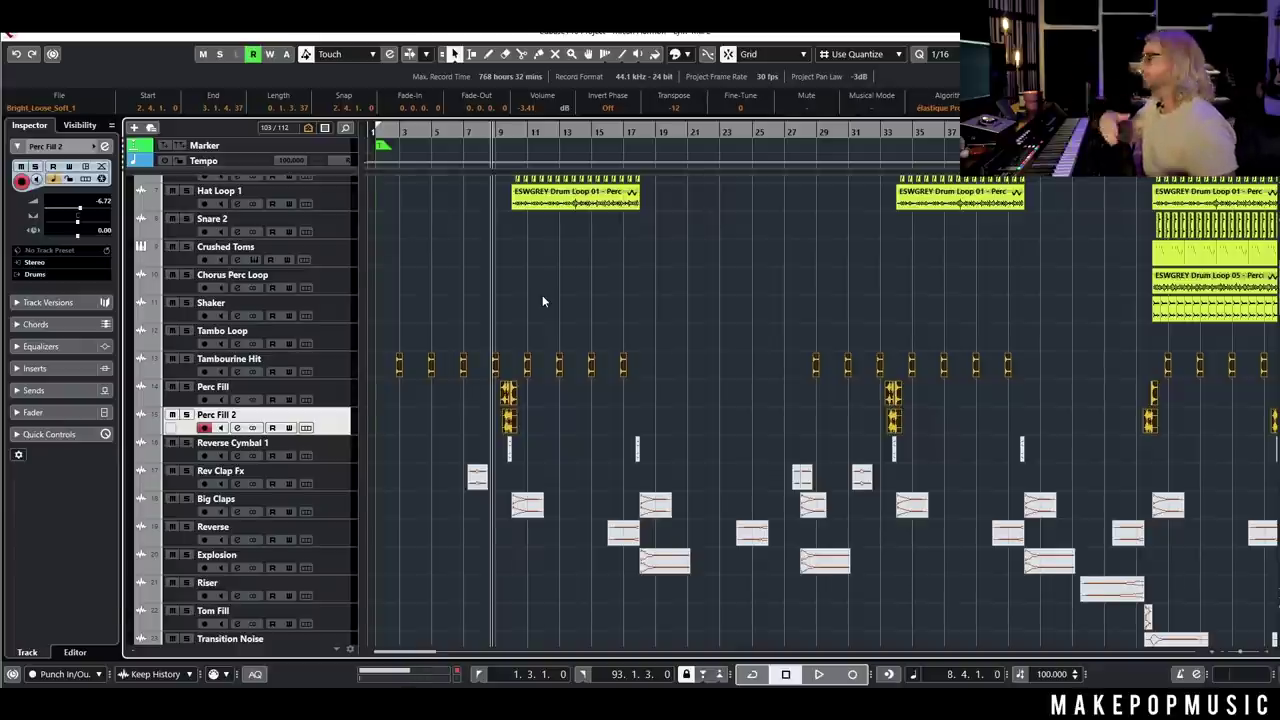
- Find the Guitar tracks, select the short 1975 Guitar clip at 9.3.3, and play the song from 8.3.3
scroll(737, 362, "down", 10)
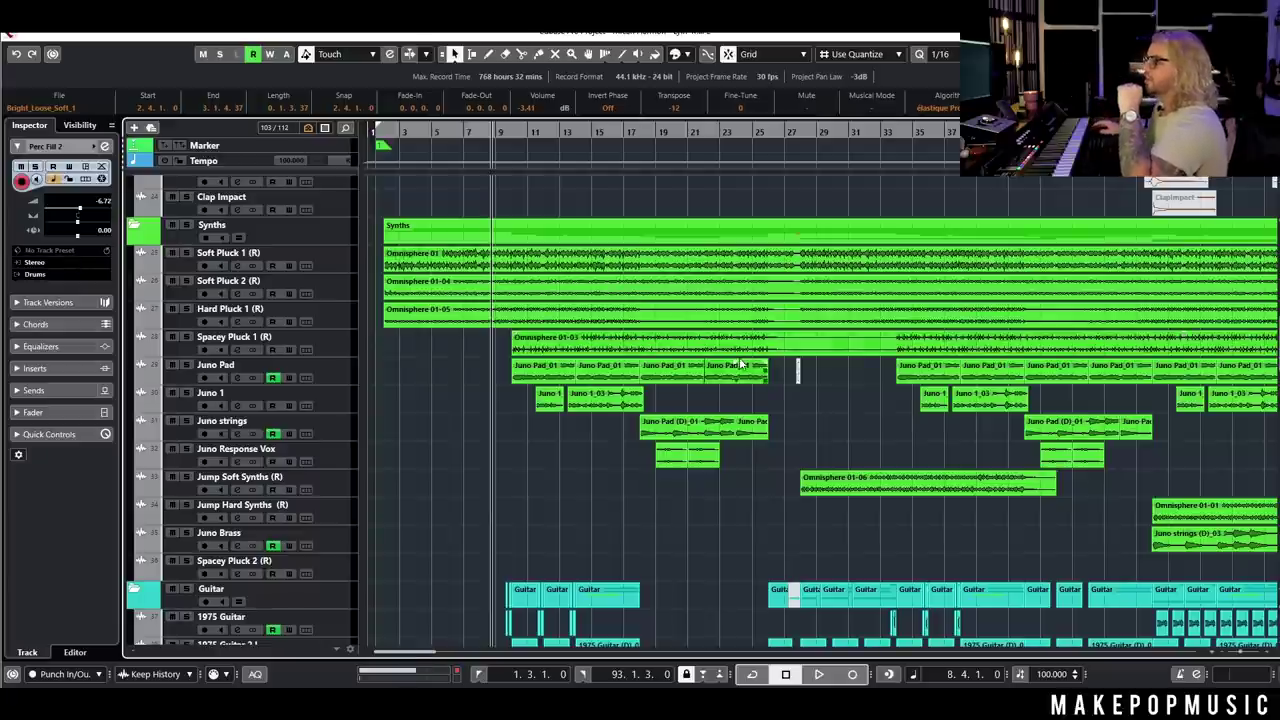
scroll(715, 422, "down", 5)
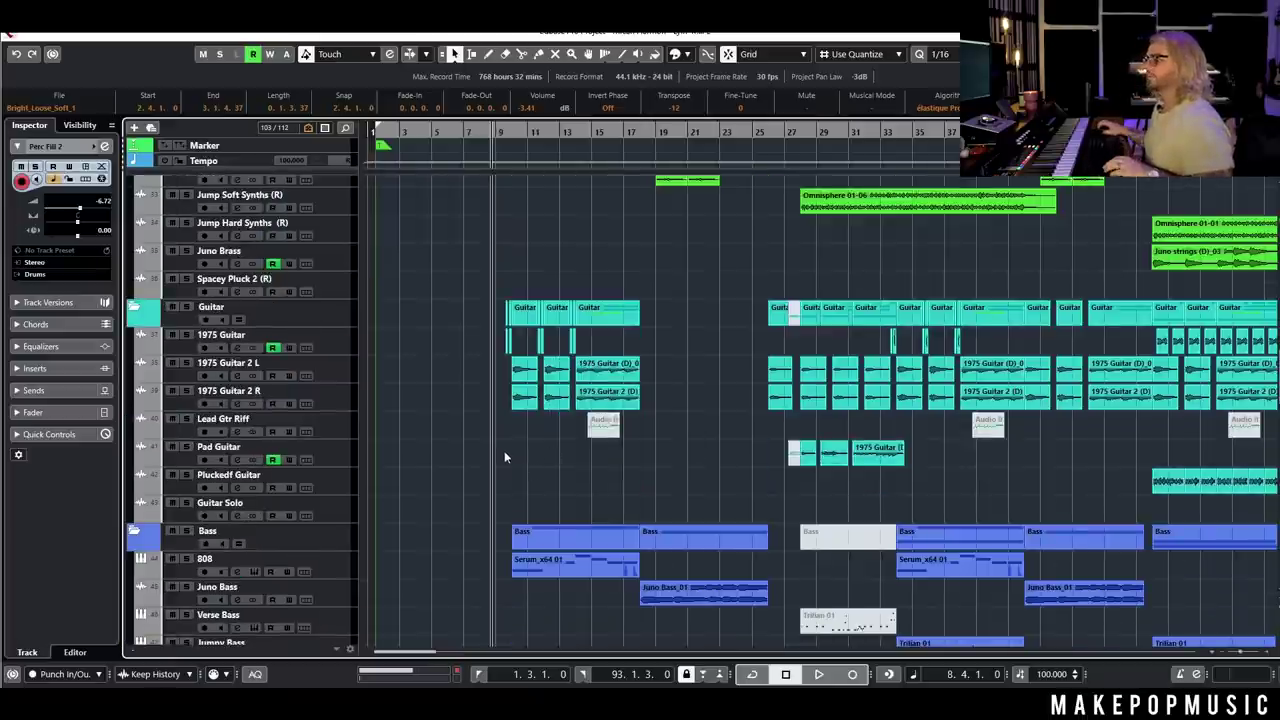
scroll(498, 418, "up", 3)
left_click(516, 342)
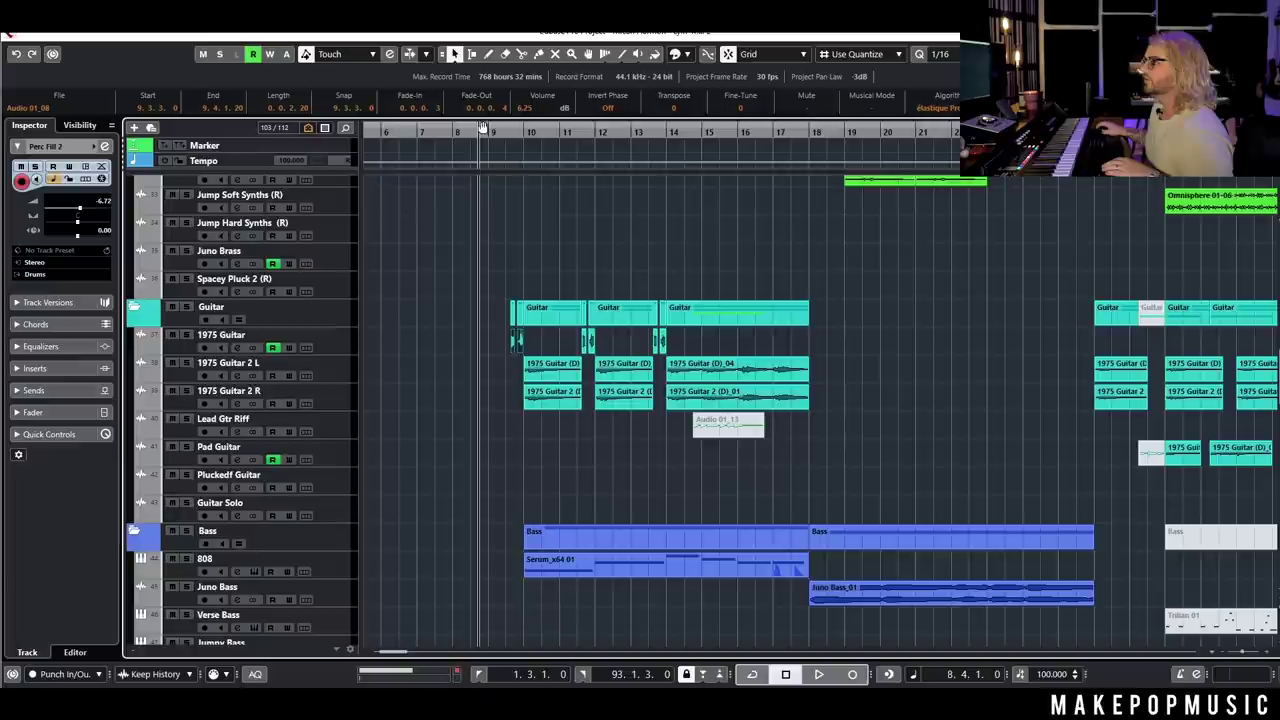
left_click_drag(488, 133, 474, 128)
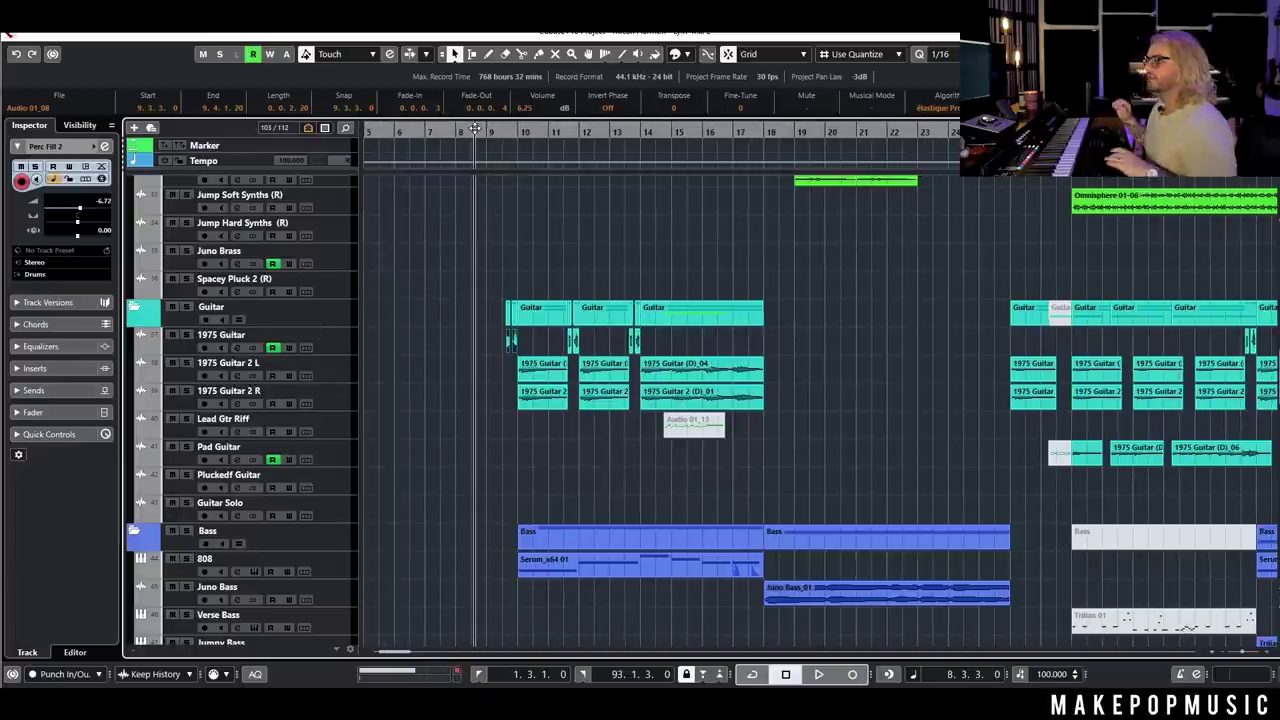
key("space")
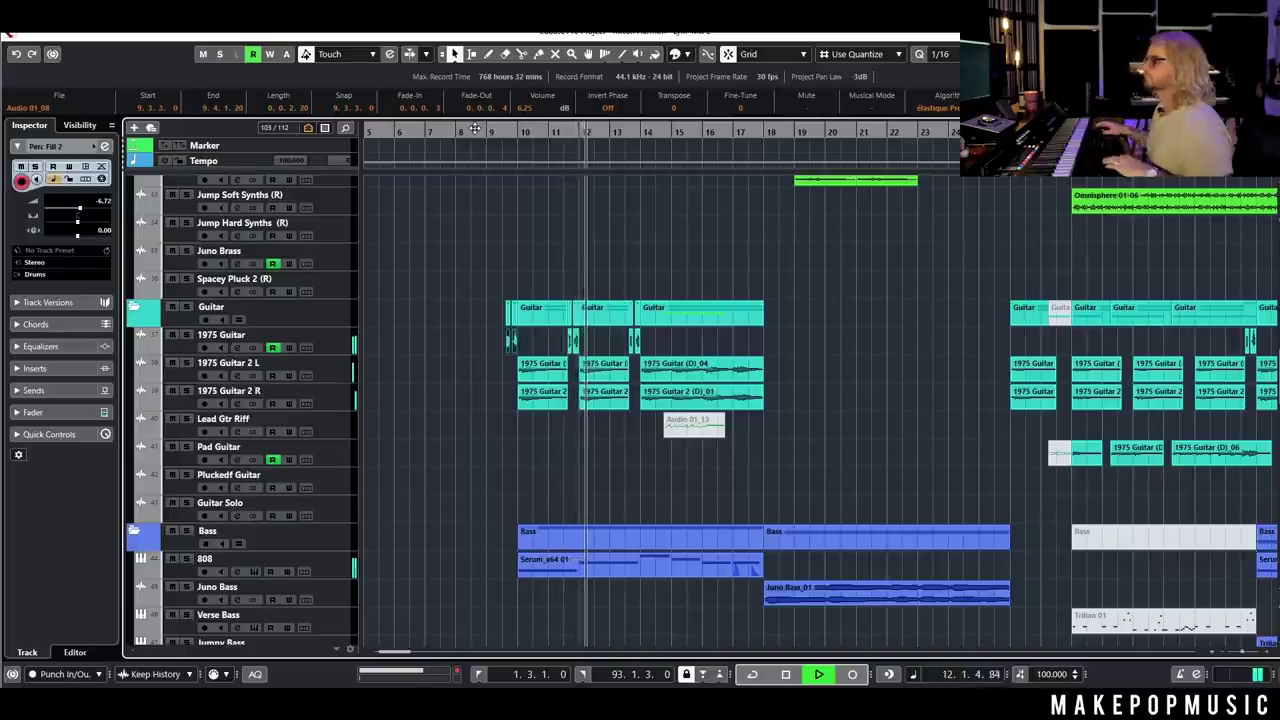
key("space")
- Unmute all Lead Gtr Riff clips across the song and select the first one, starting in bar 14
scroll(628, 466, "down", 8)
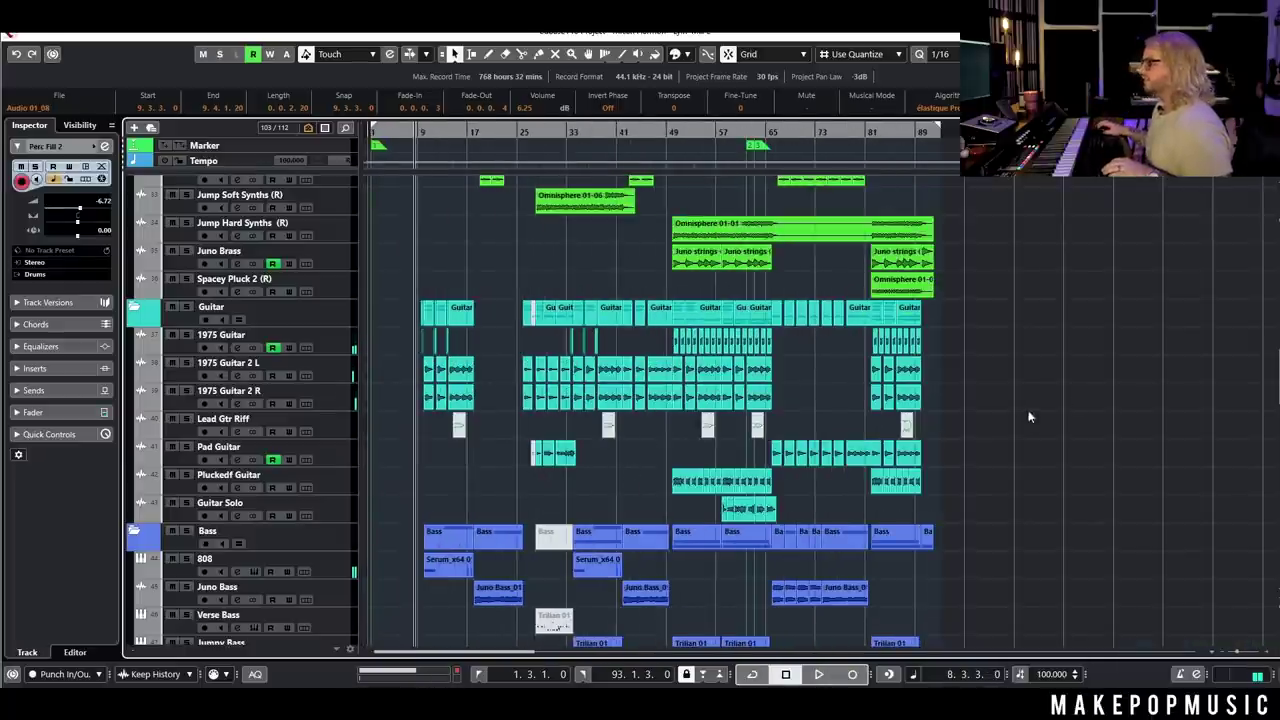
left_click_drag(962, 415, 519, 432)
left_click(458, 426)
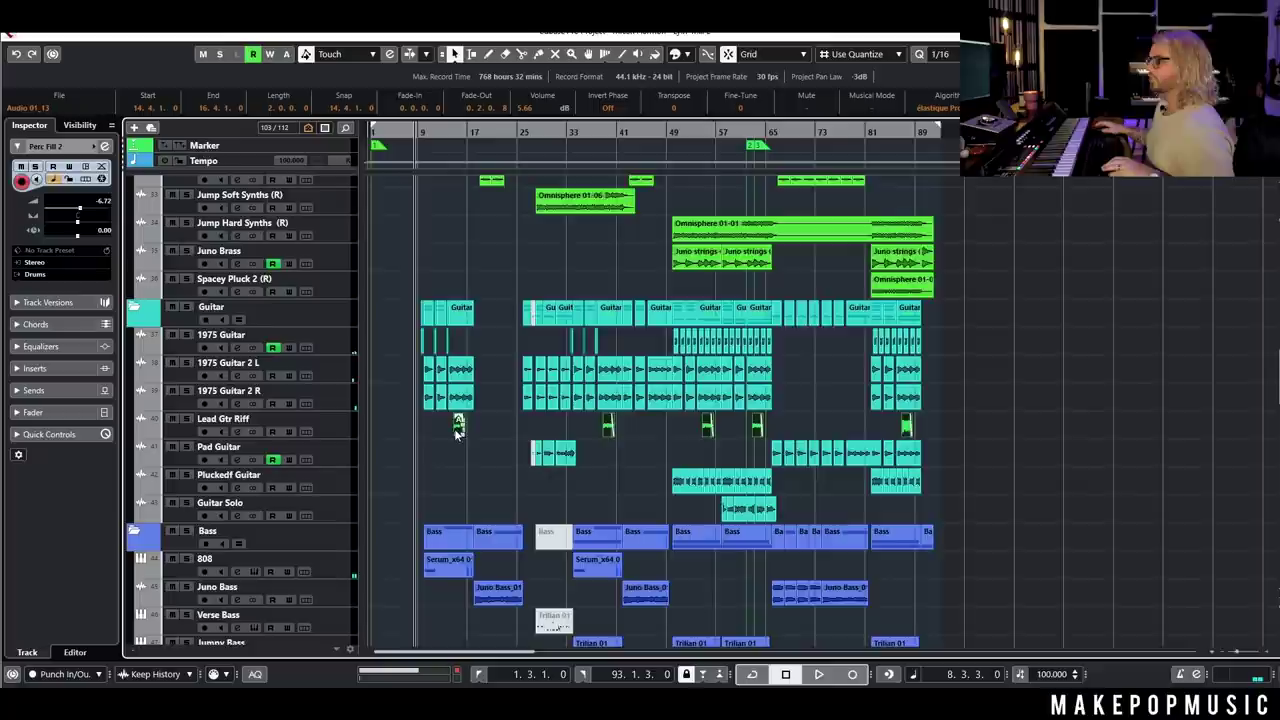
key("h")
key("h")
key("h")
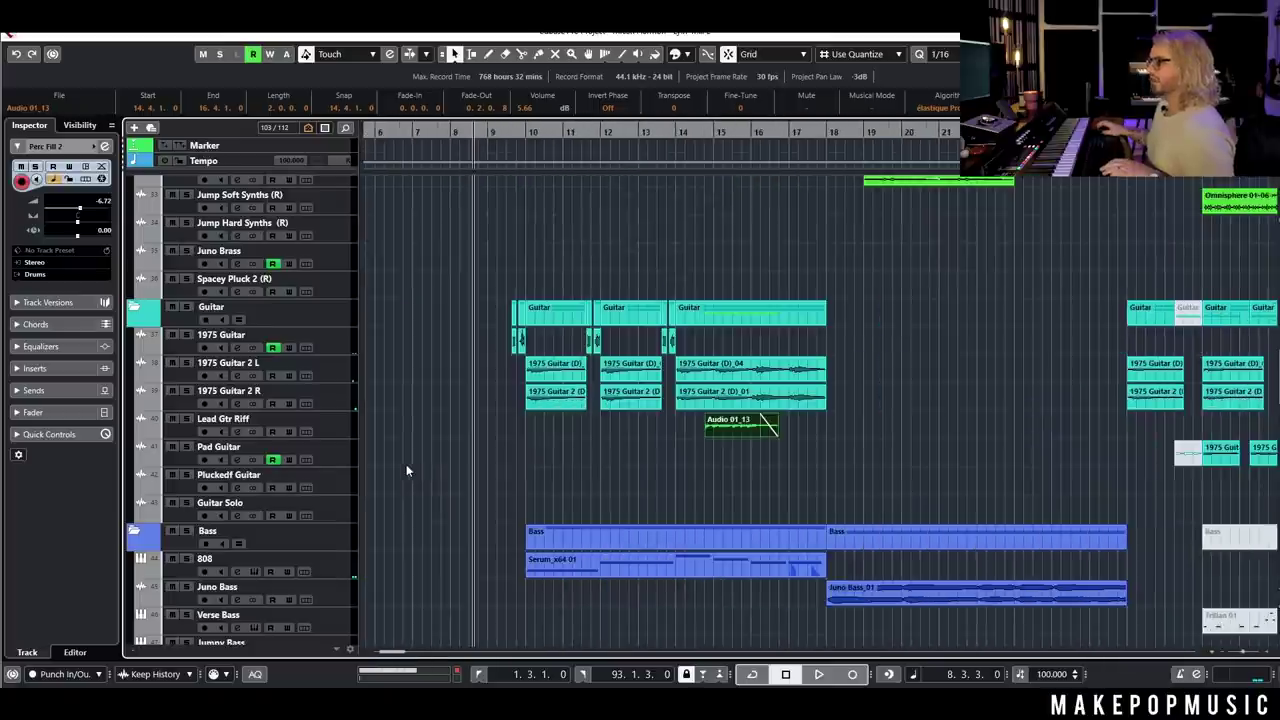
- Solo the Guitar folder with all its tracks and play the lead guitar riff section from 13.4.1
left_click(688, 132)
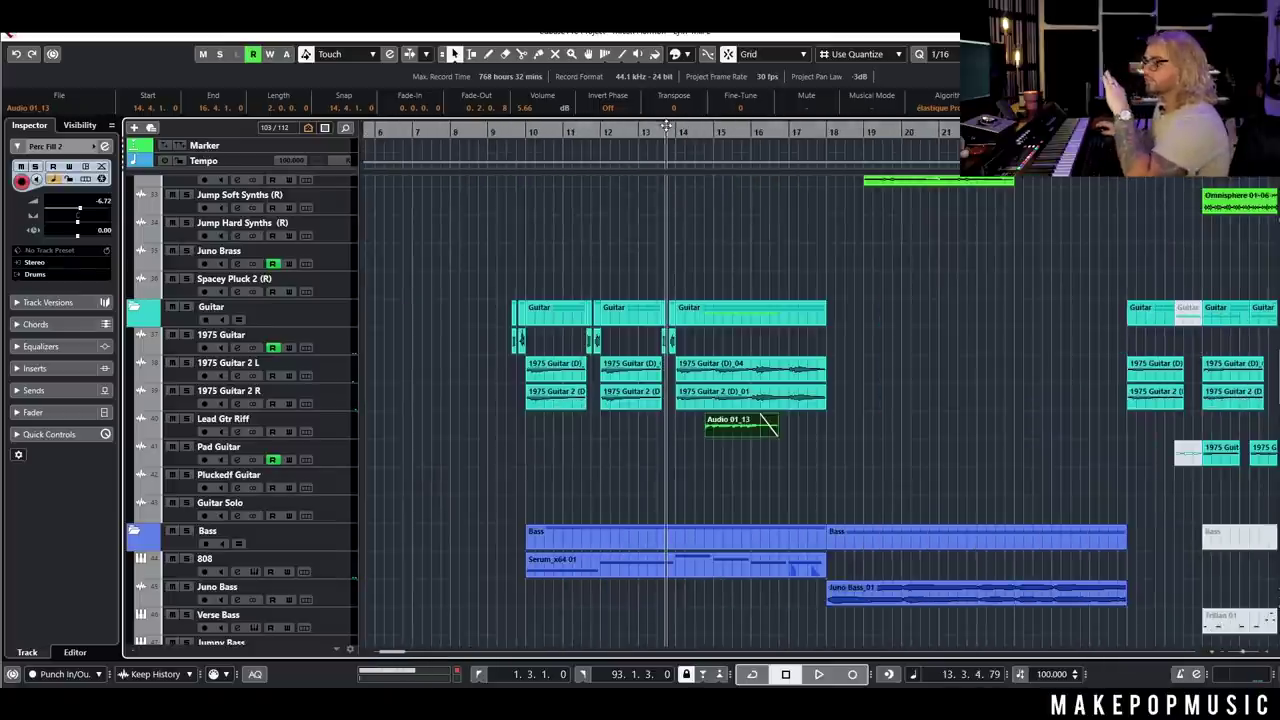
left_click(186, 418)
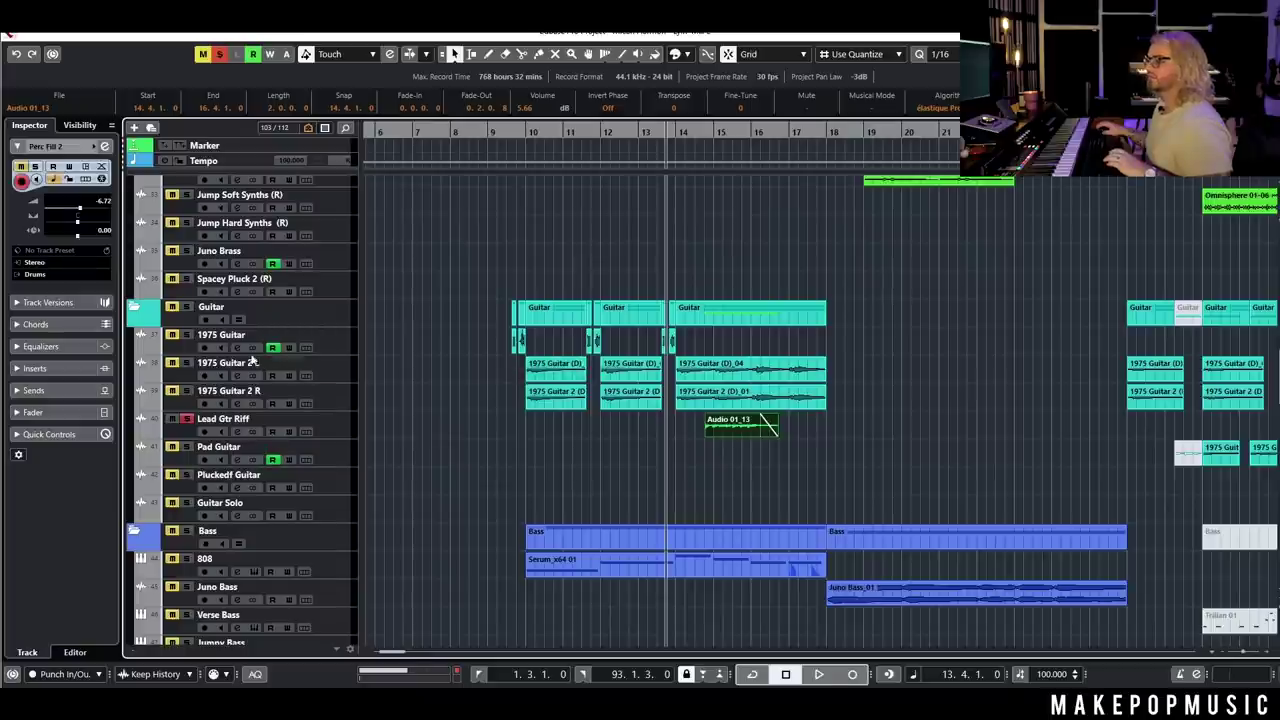
left_click(186, 306)
key("space")
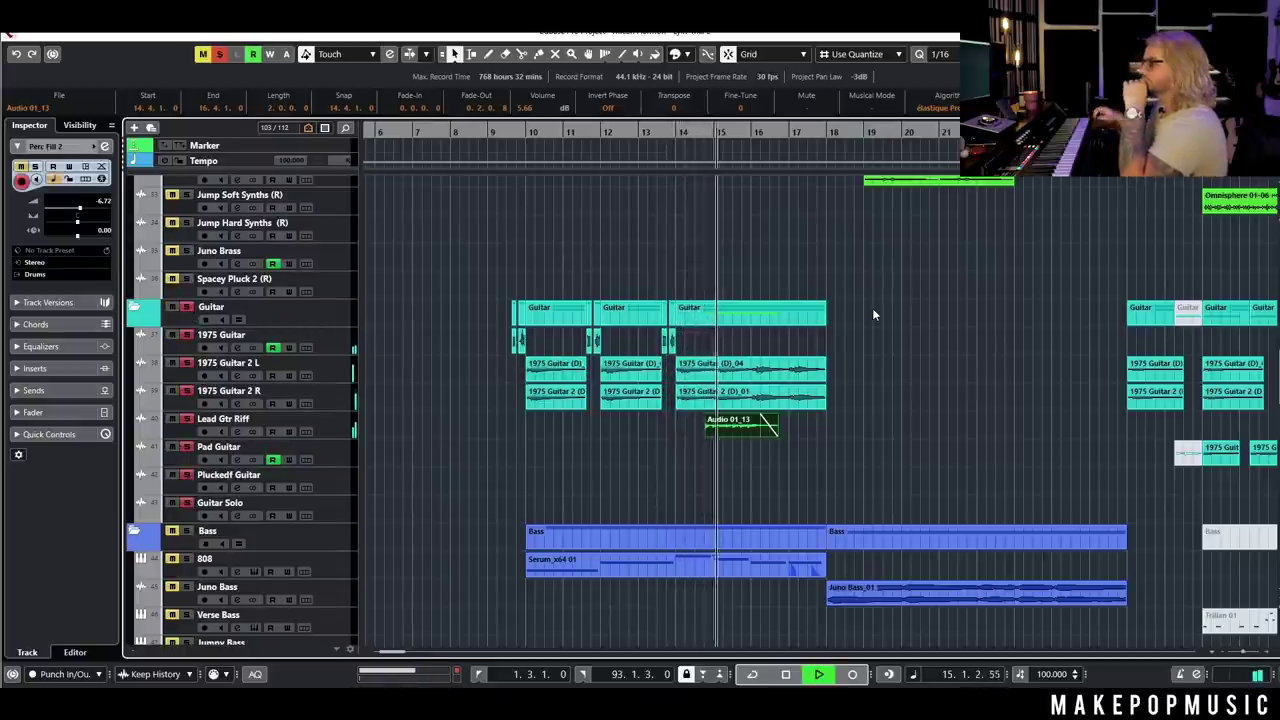
key("space")
- Clear the Guitar solo and play the lead guitar riff in the full mix from 13.3.1
left_click(186, 310)
left_click(657, 131)
key("space")
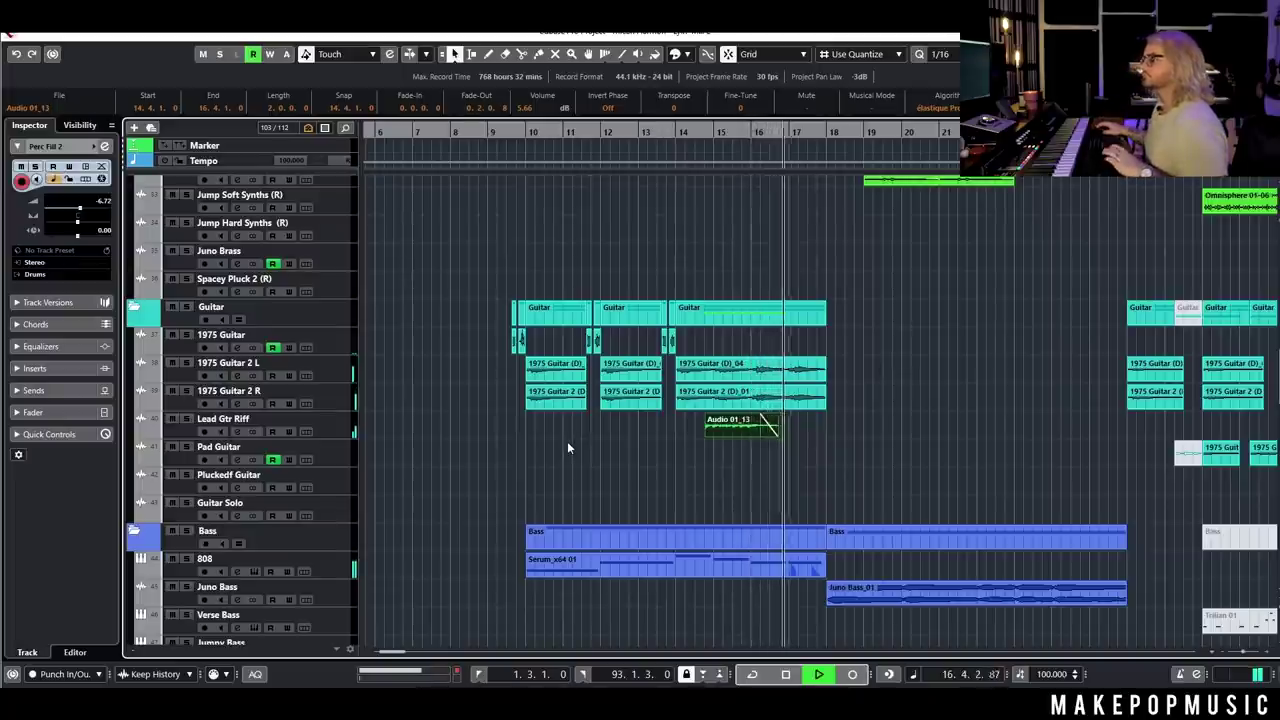
key("space")
- Play from 13.3.4 with the Lead Gtr Riff track muted for comparison, and unmute the track
left_click(171, 419)
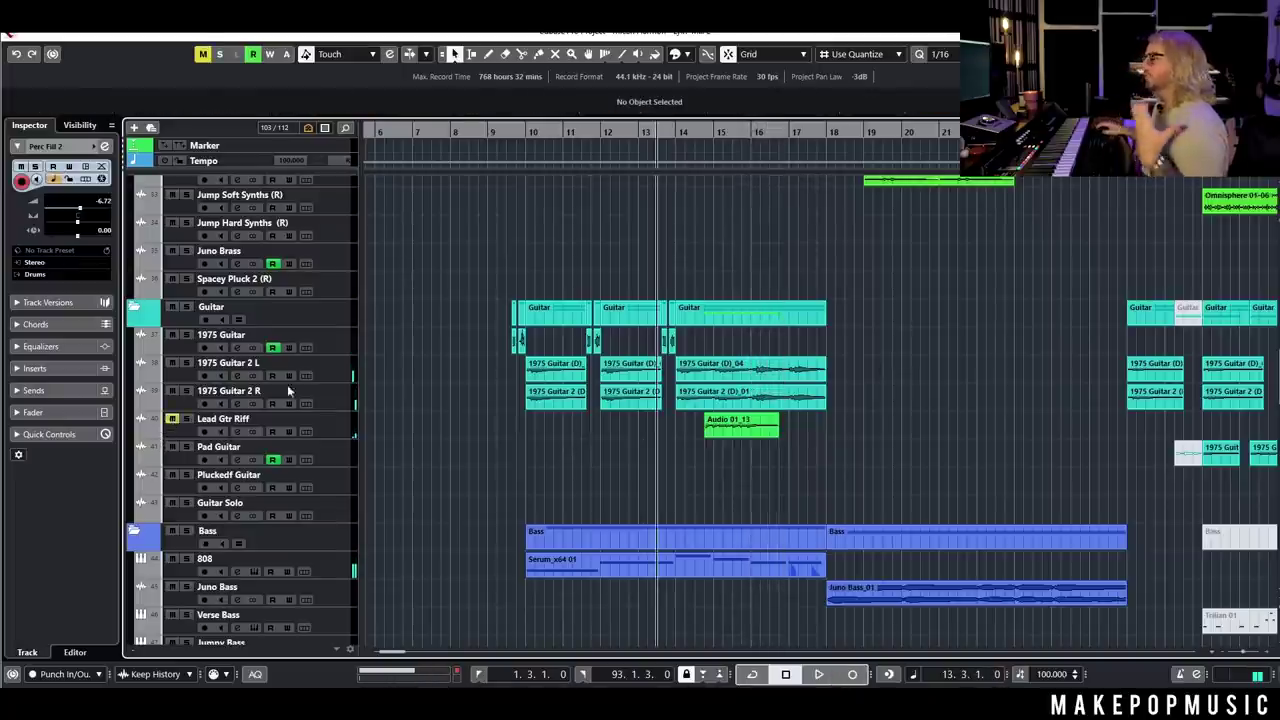
left_click(684, 130)
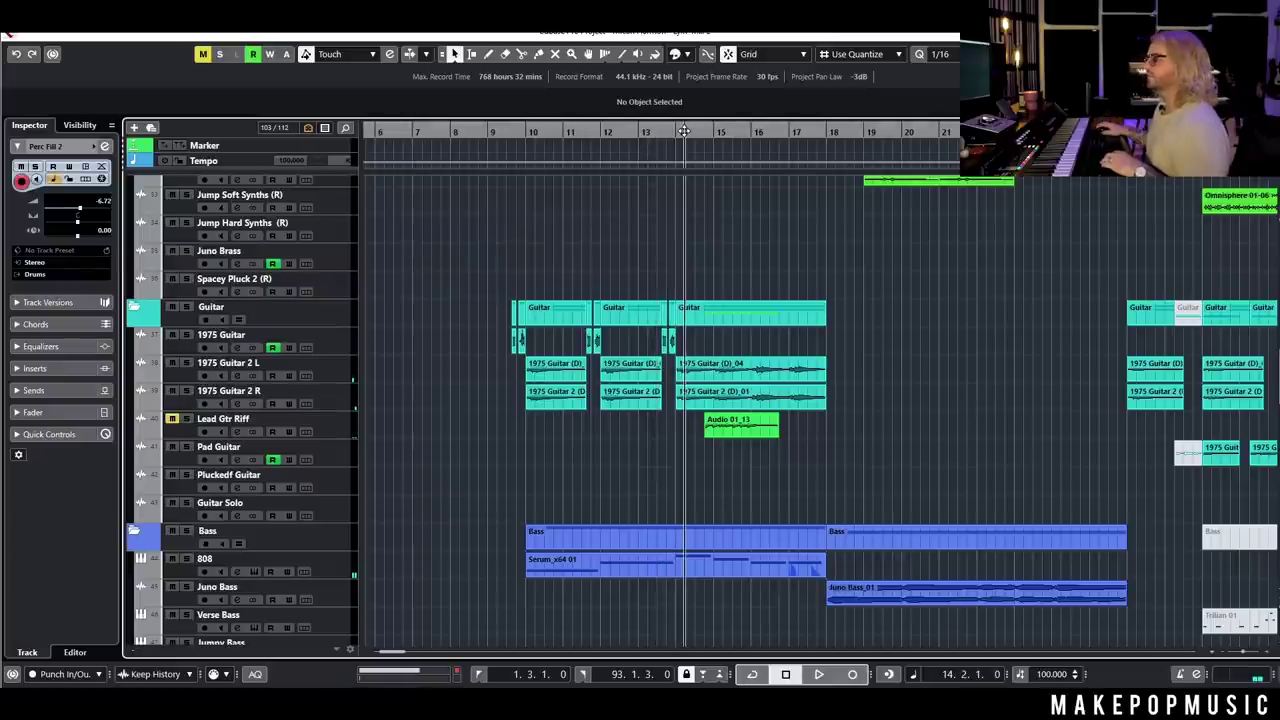
left_click(663, 133)
key("space")
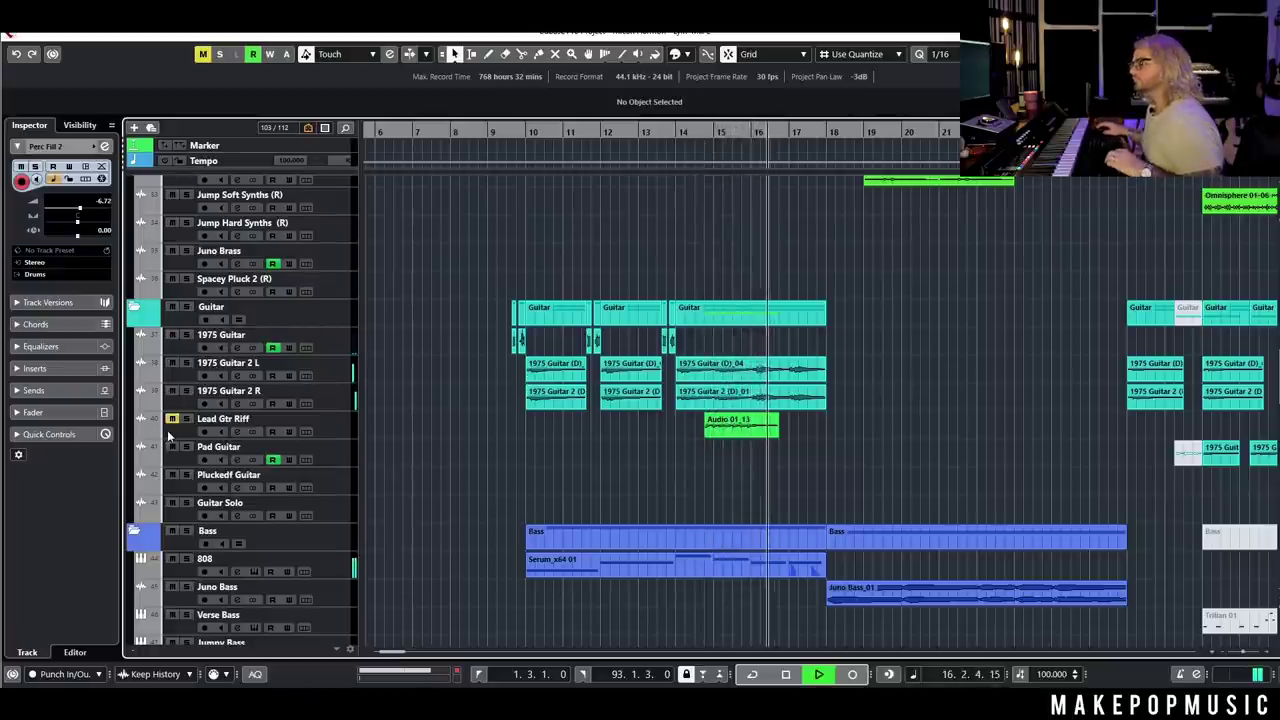
key("space")
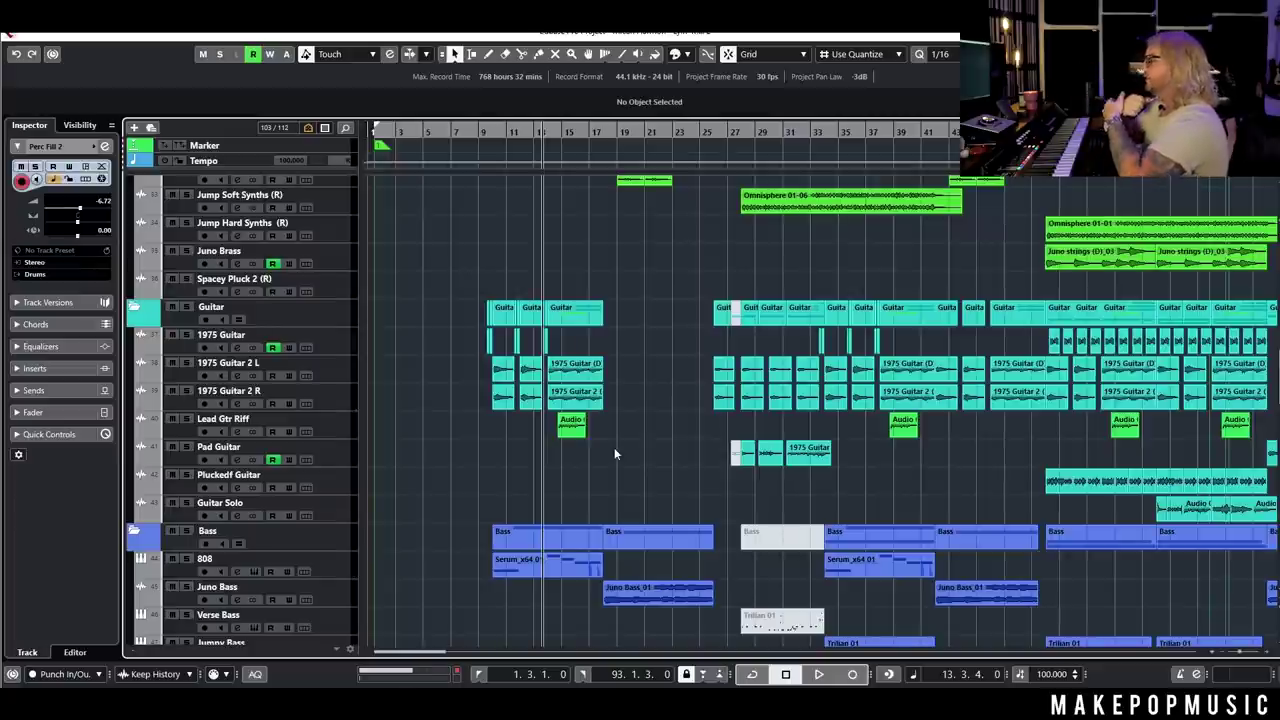
- Solo the Jumpy Bass track and play its part from 33.4.4
key("h")
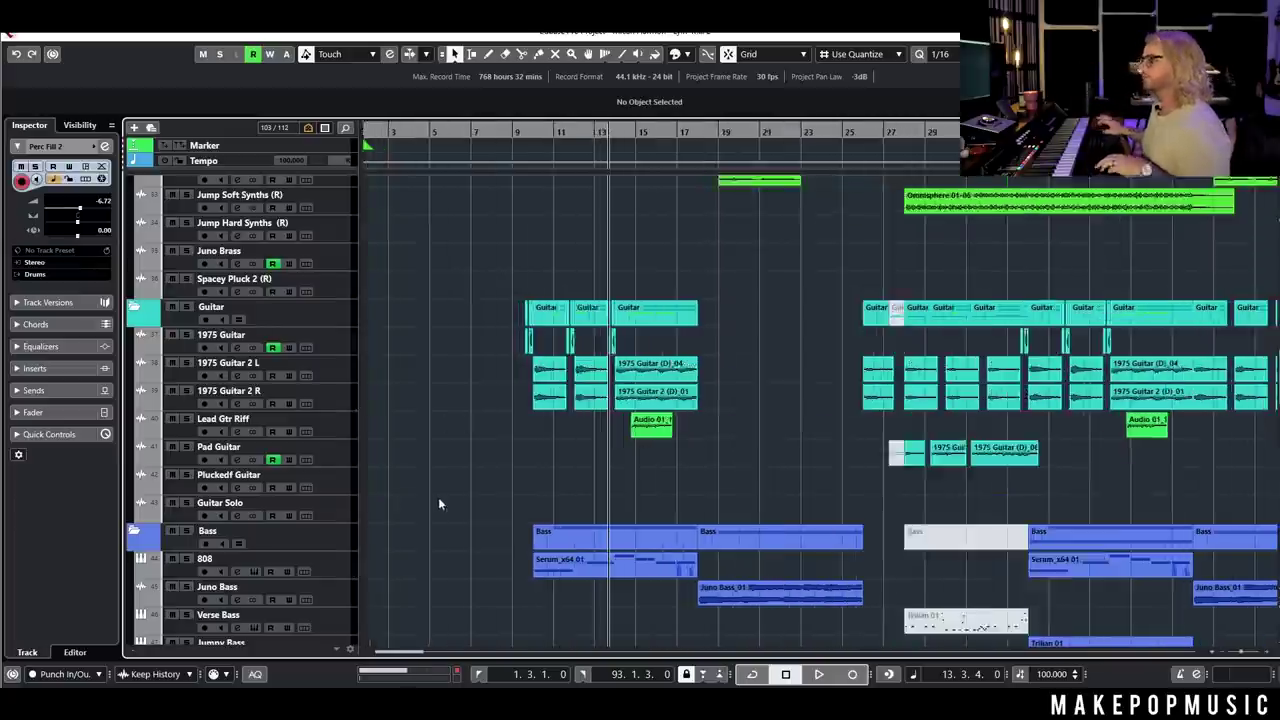
scroll(438, 497, "down", 4)
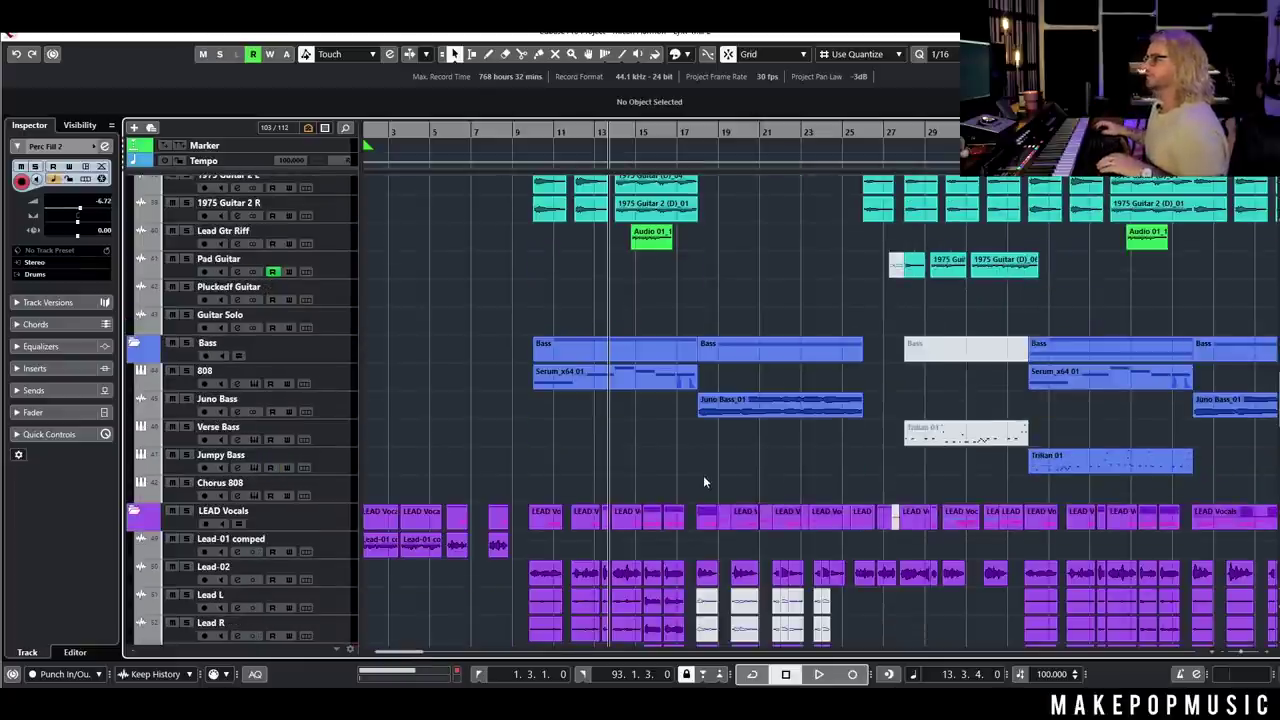
key("g")
scroll(708, 432, "right", 2)
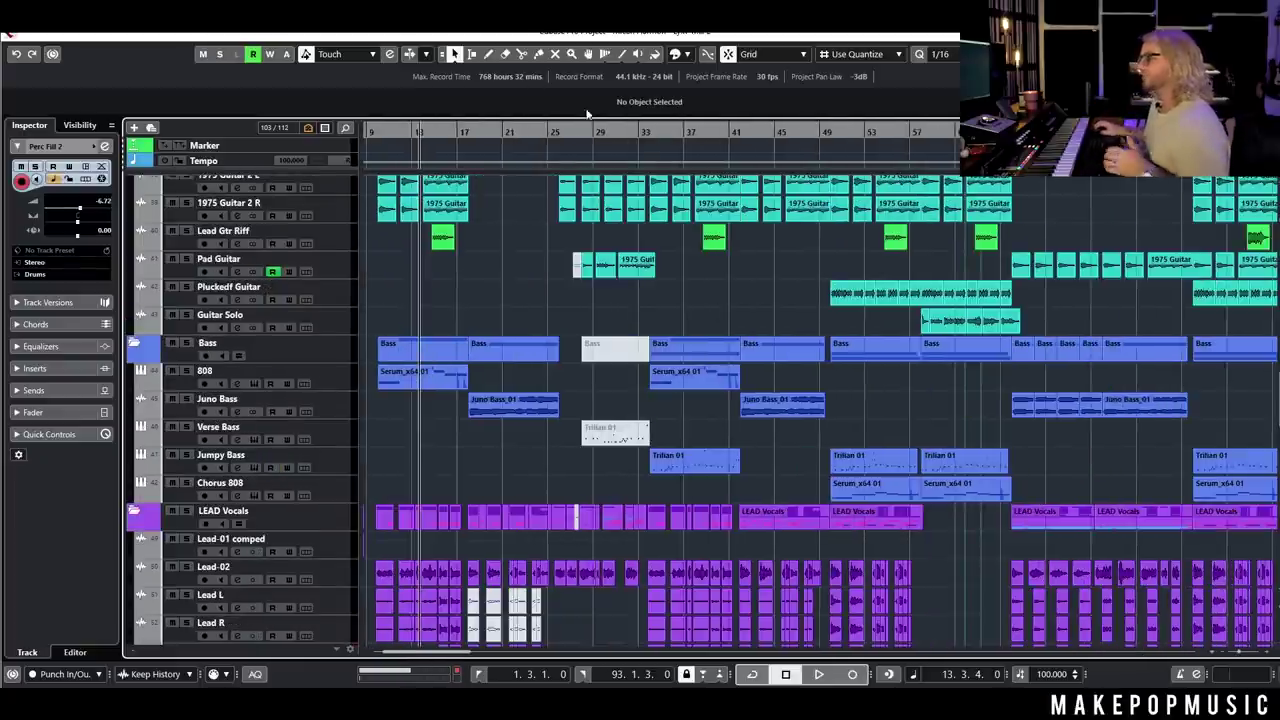
scroll(669, 324, "up", 5)
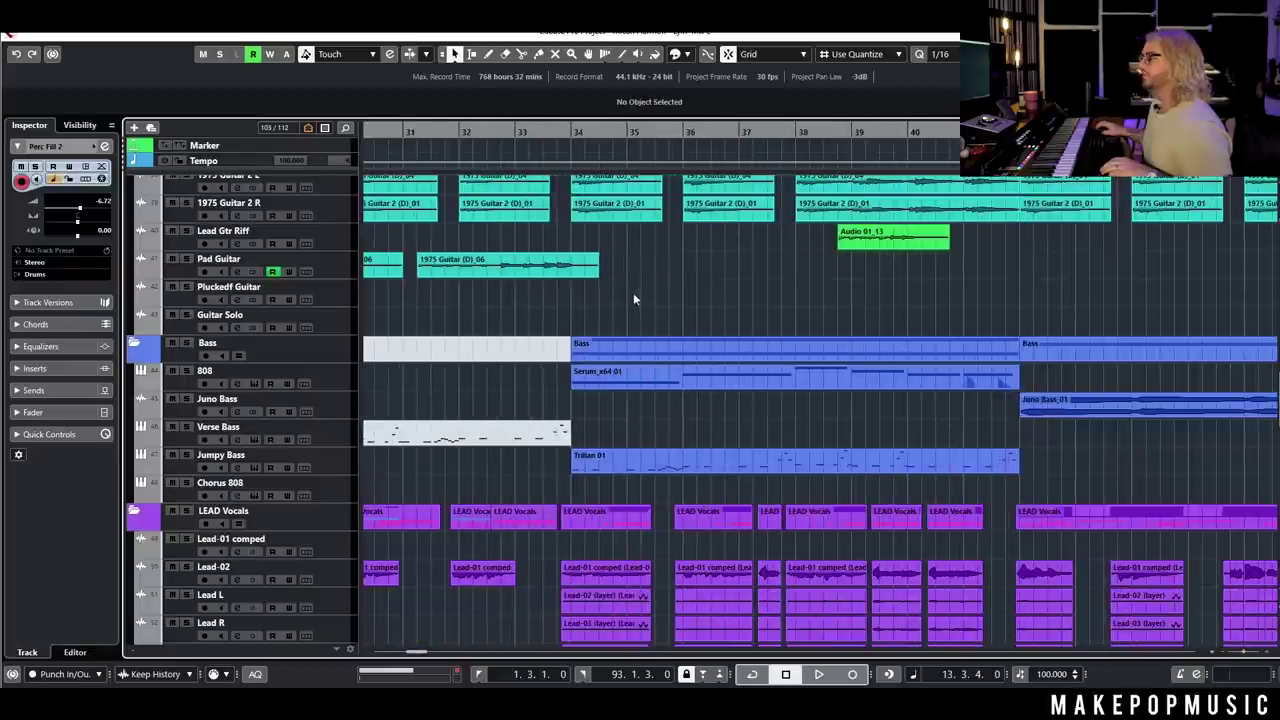
left_click(567, 135)
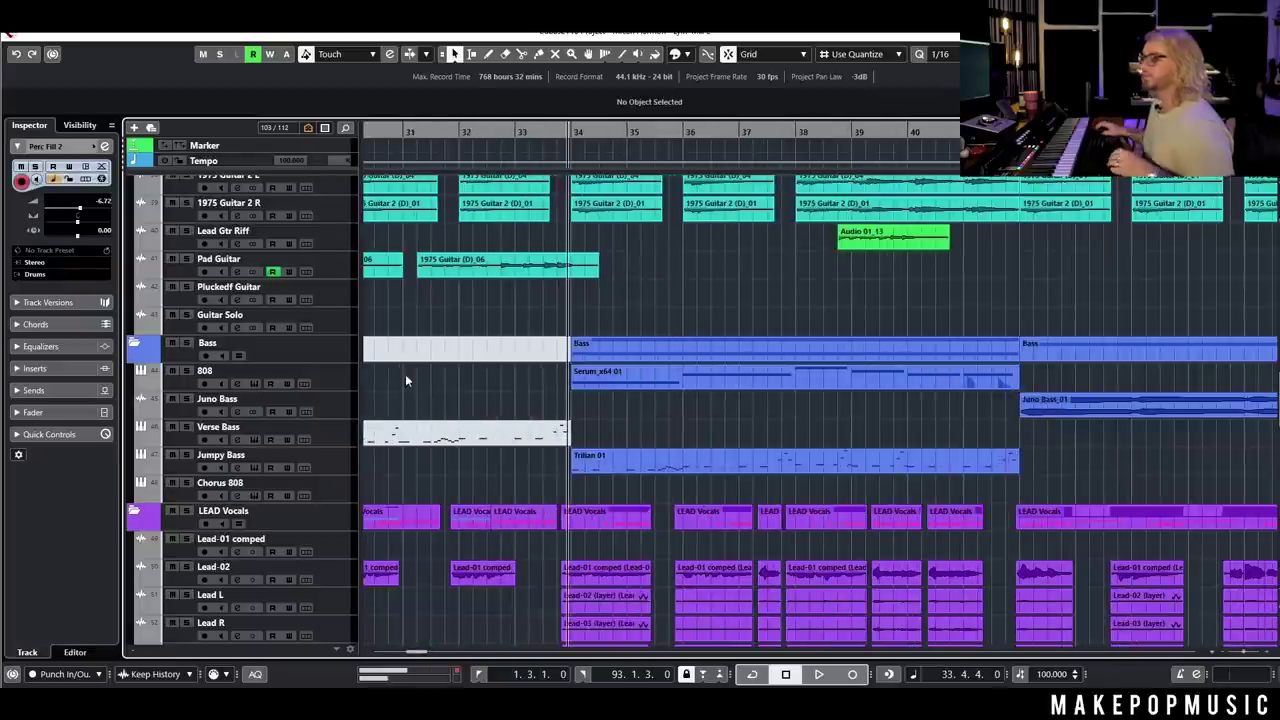
left_click(186, 454)
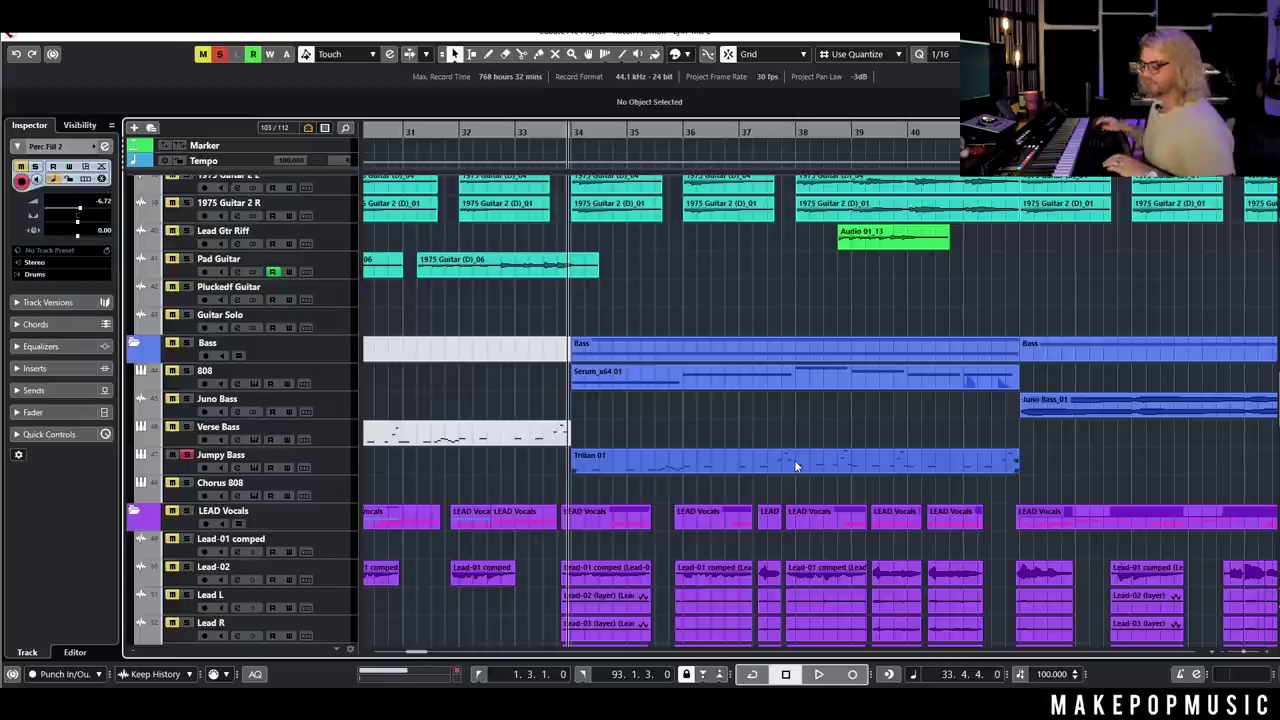
key("space")
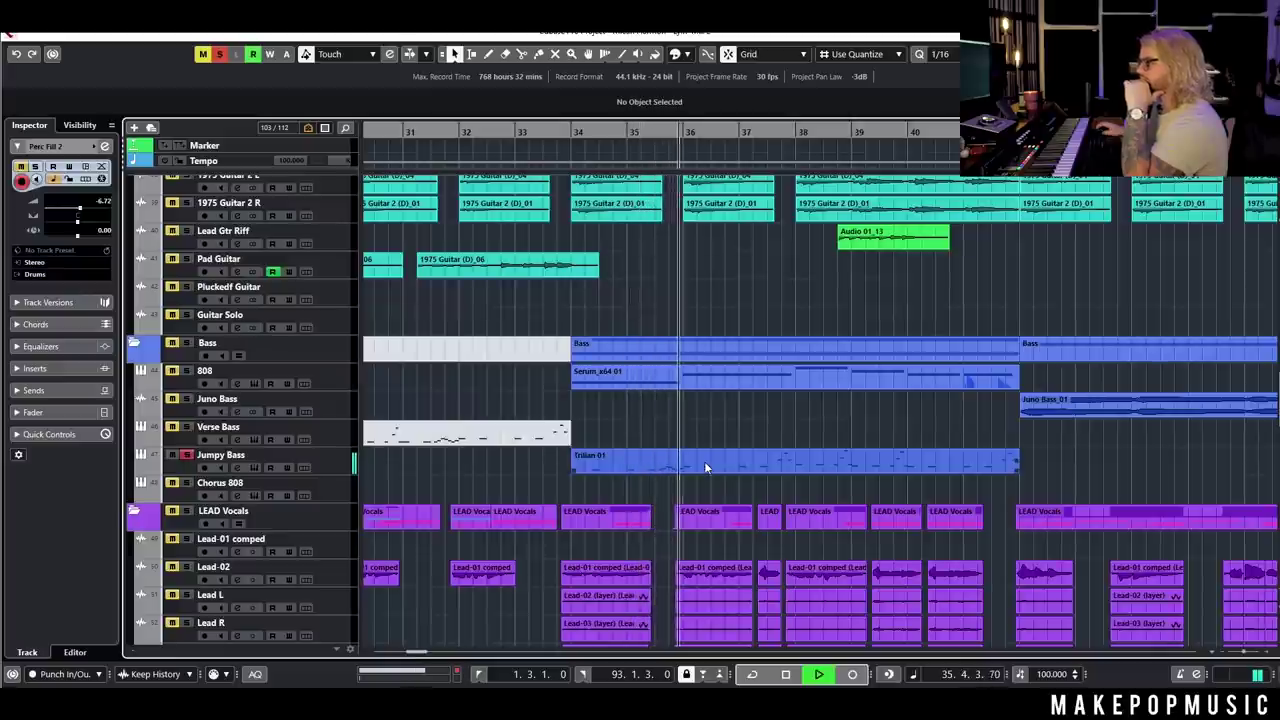
key("space")
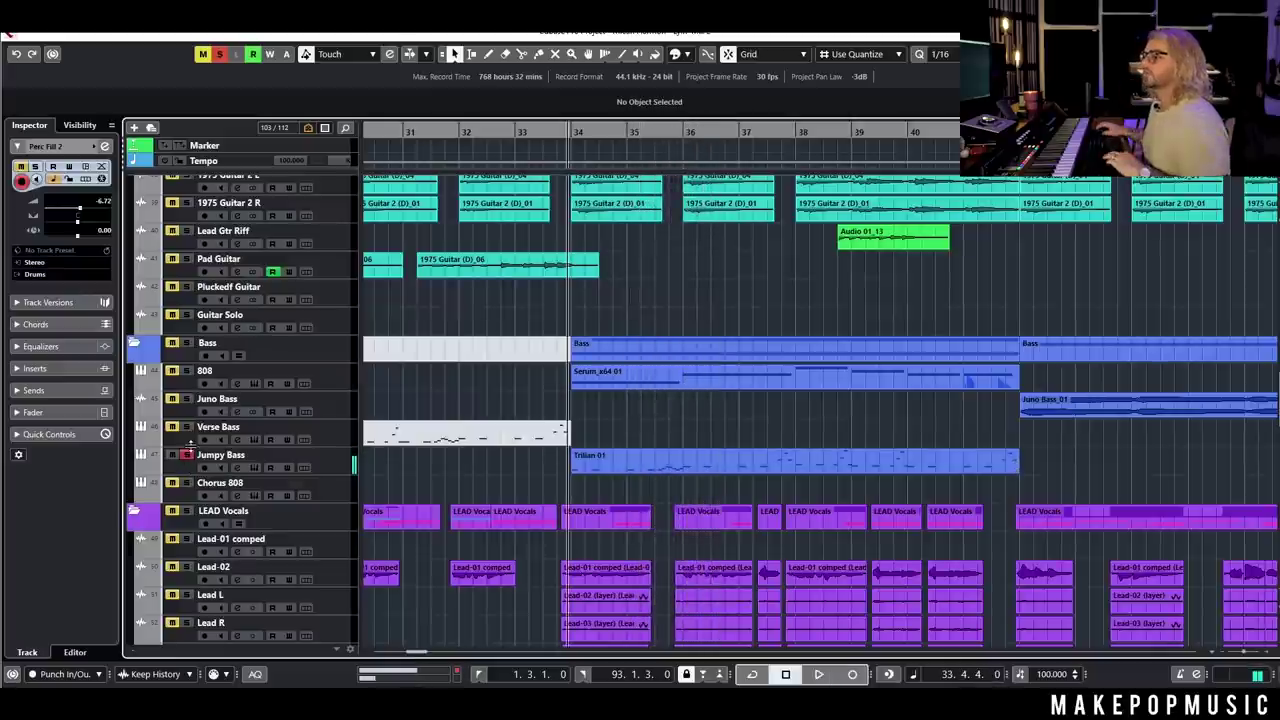
- Clear the Jumpy Bass solo, play the same section in the full mix from 33.4.4, and solo the track again
left_click(187, 456)
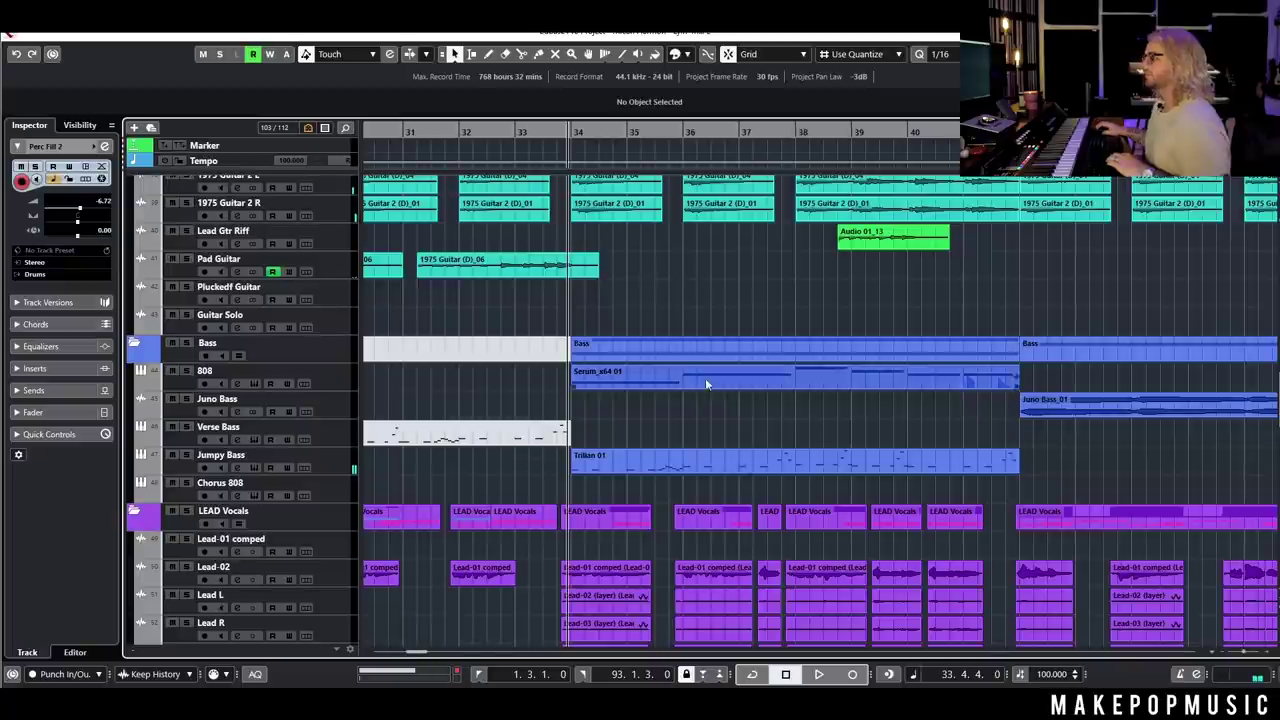
key("space")
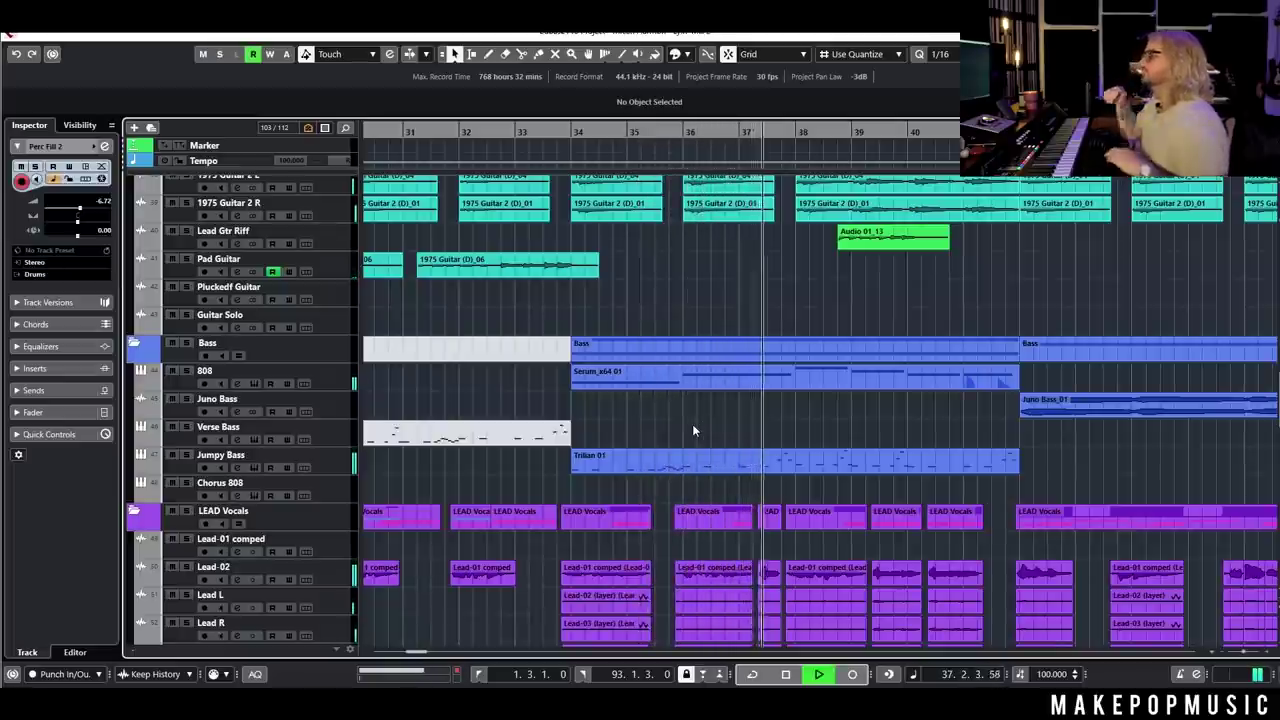
left_click(186, 454)
key("space")
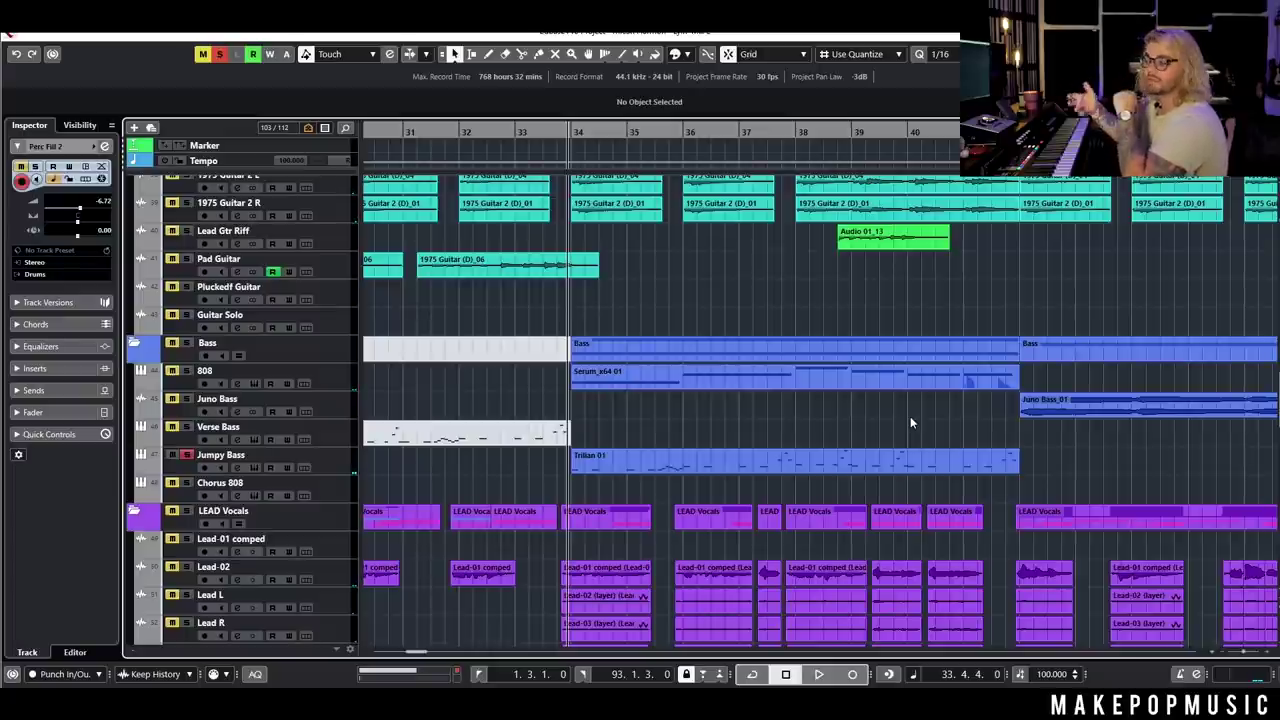
- Select the Lead Gtr Riff clip in bar 38 and examine how the guitar and bass parts are distributed across the song
scroll(948, 458, "down", 3)
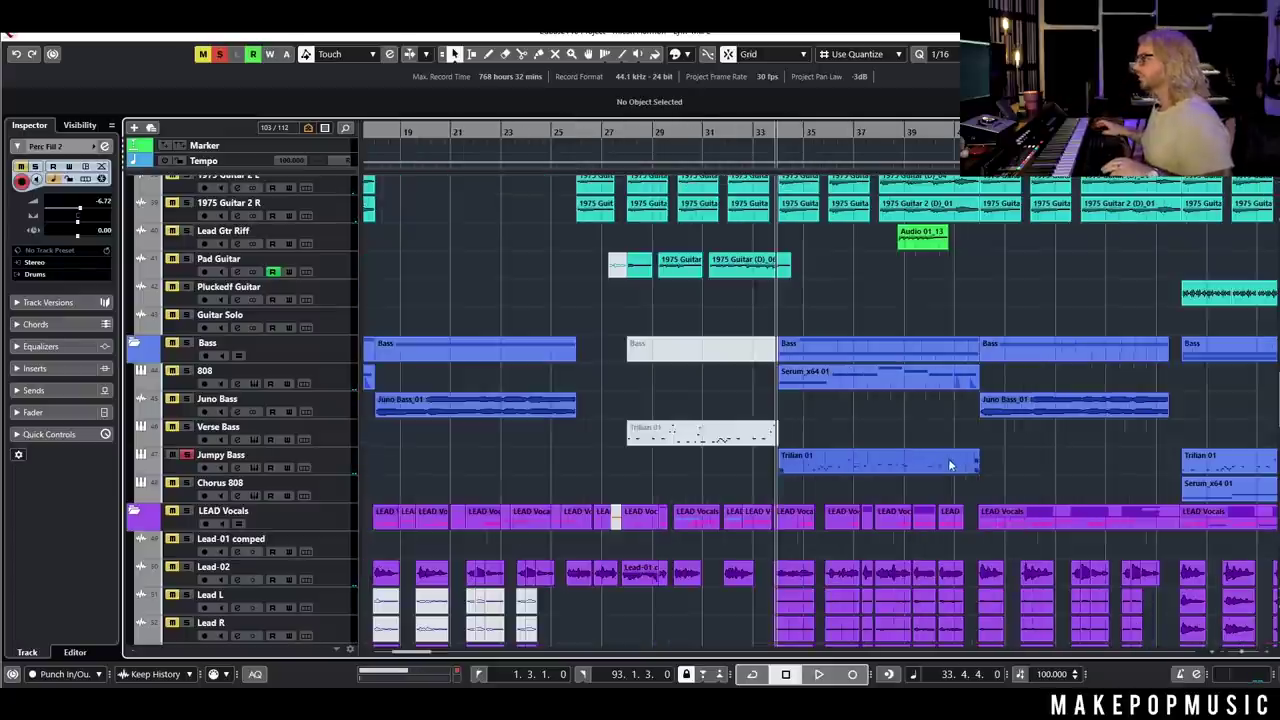
scroll(846, 288, "down", 3)
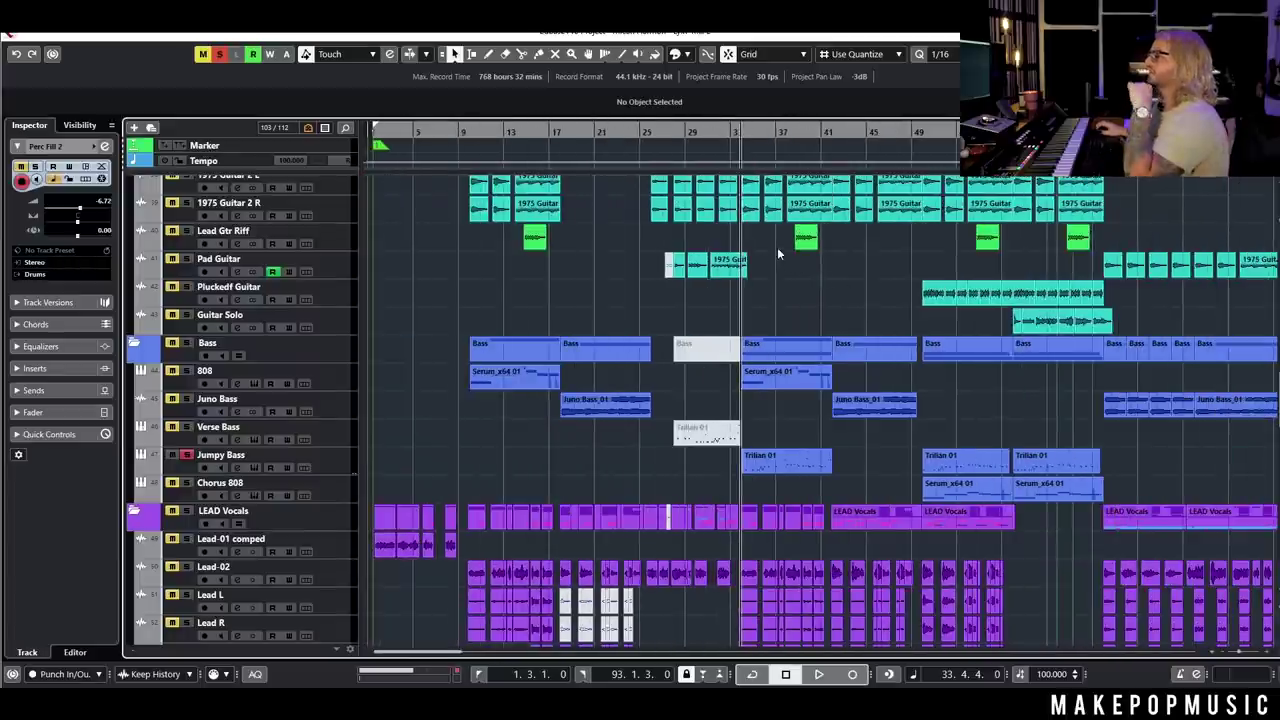
left_click(810, 246)
scroll(829, 263, "up", 3)
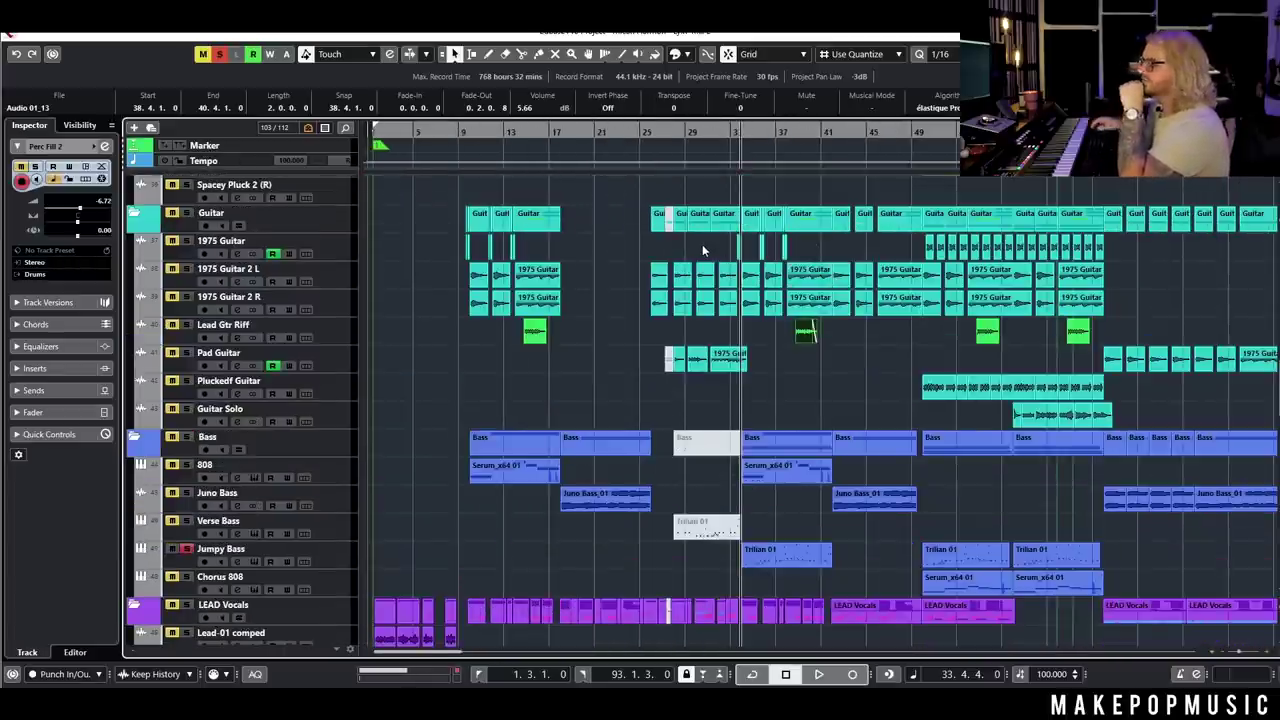
scroll(709, 248, "down", 3)
scroll(794, 296, "down", 3)
scroll(489, 300, "down", 3)
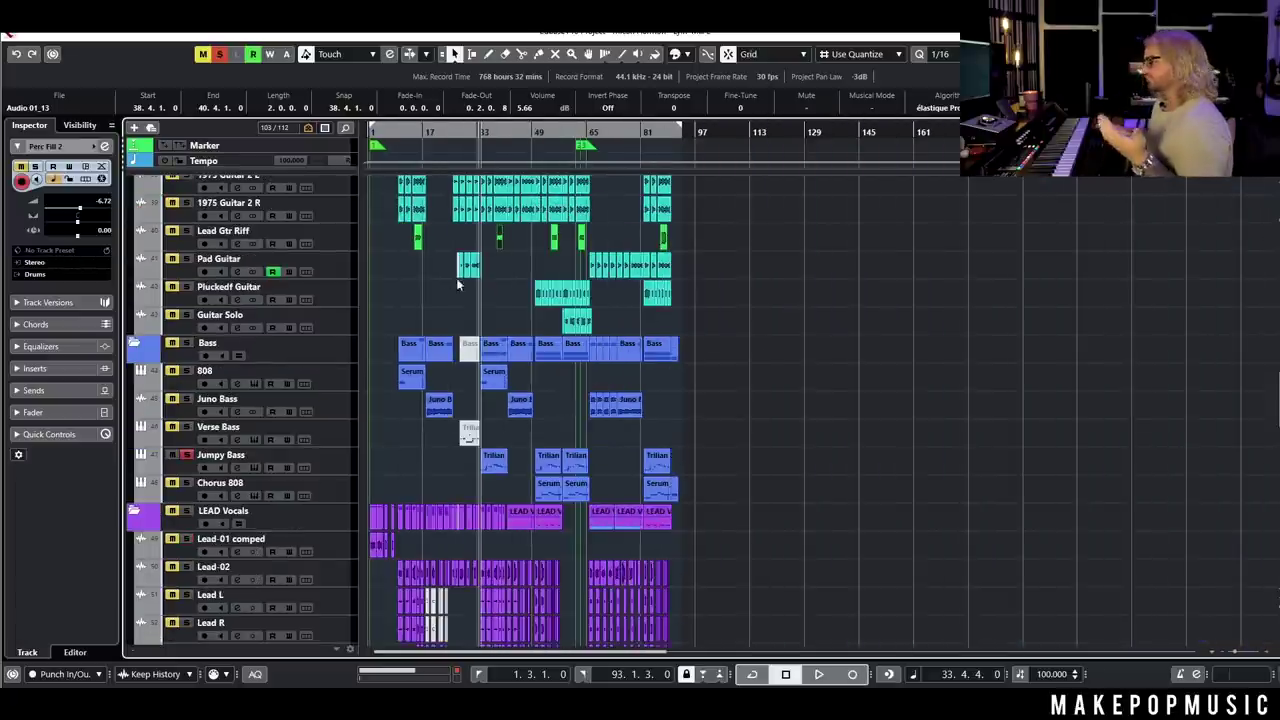
scroll(492, 330, "up", 6)
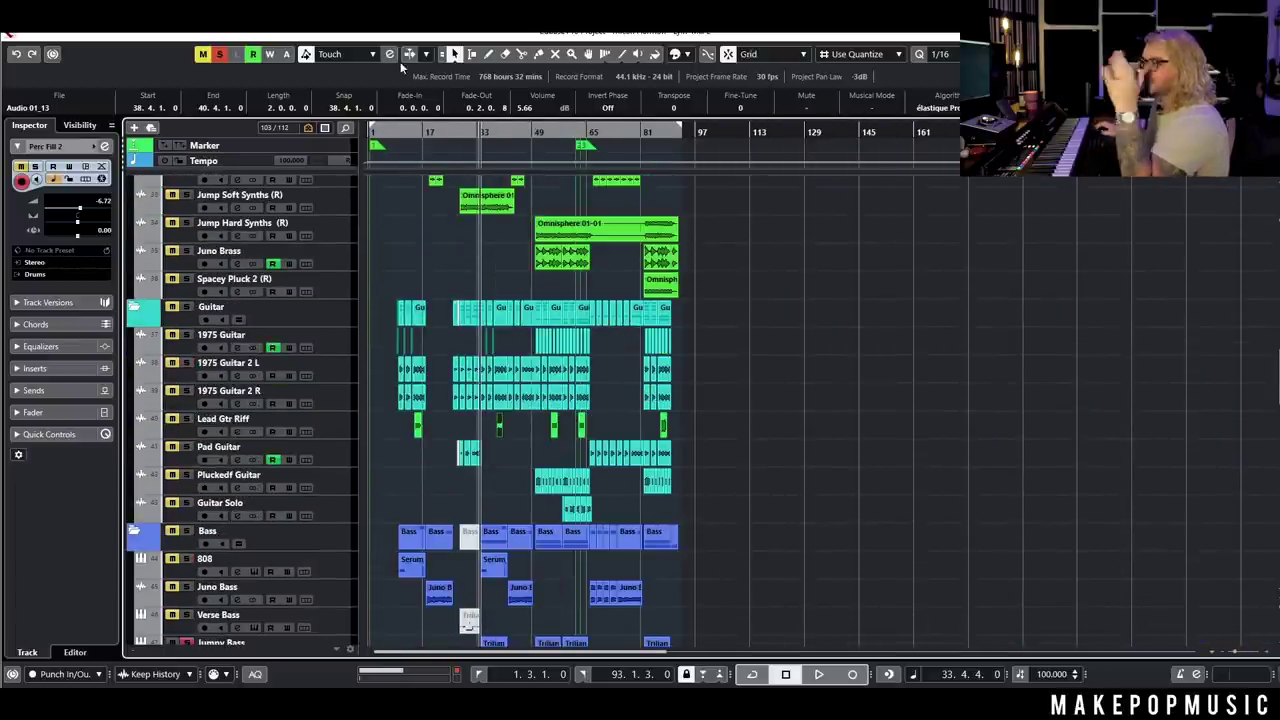
- Clear all solos, then solo the Pad Guitar track and play it from 66.1.2
left_click(218, 57)
scroll(605, 436, "up", 10)
scroll(690, 324, "down", 3)
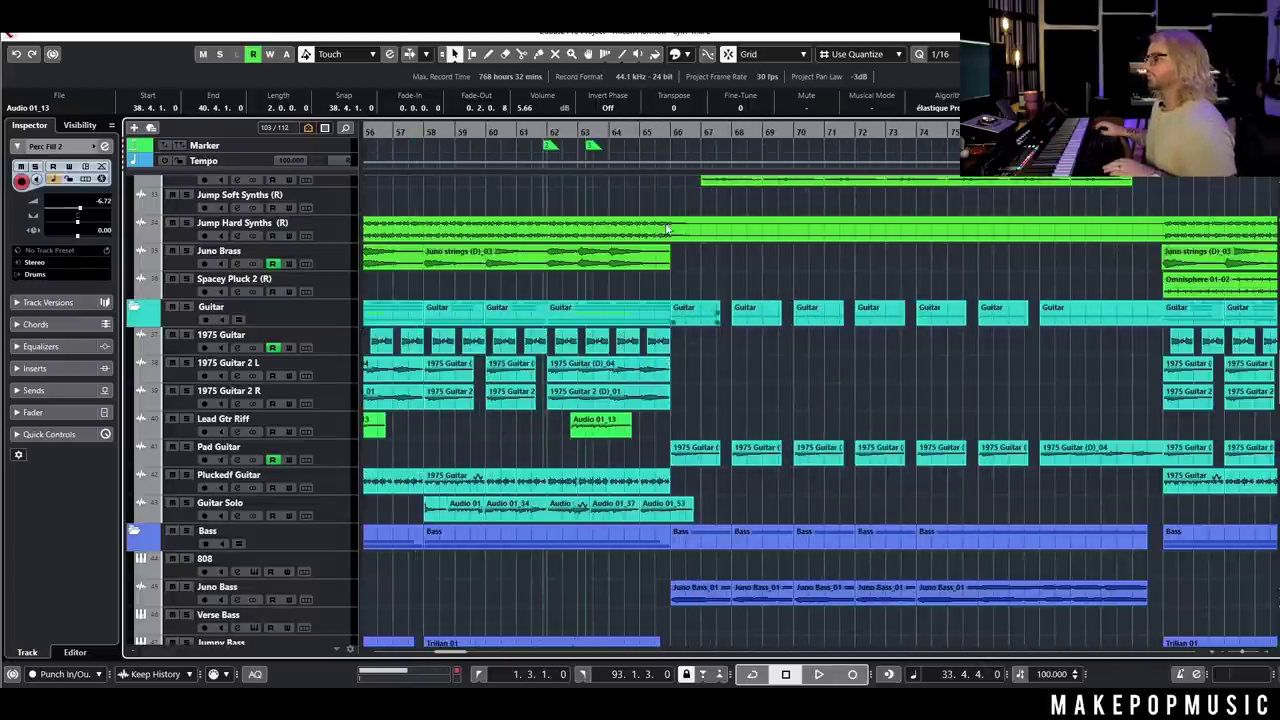
left_click(670, 134)
left_click(187, 449)
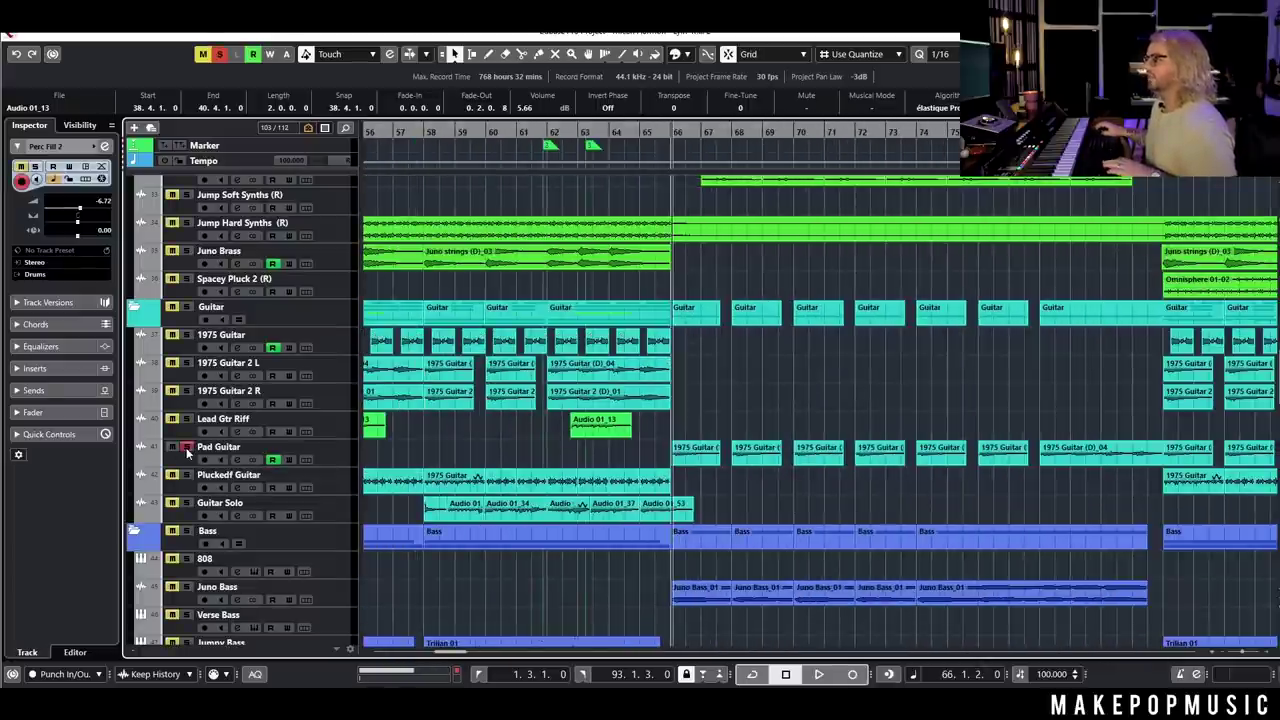
key("space")
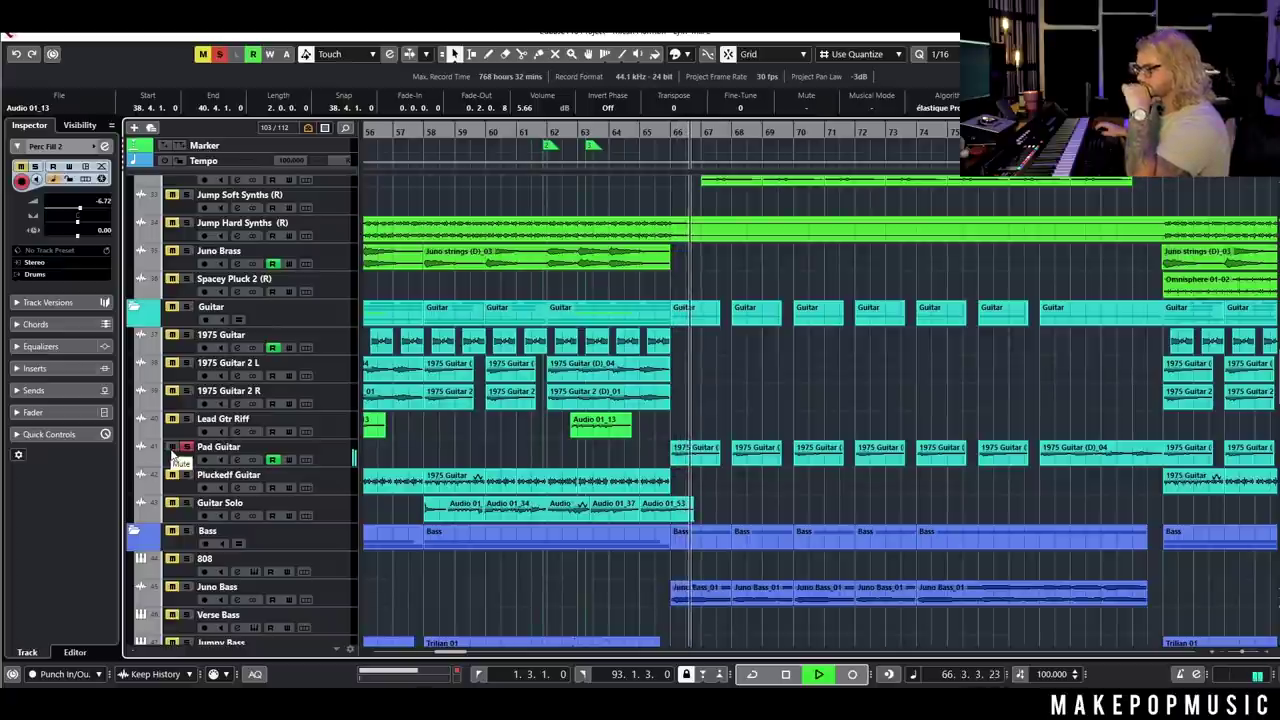
key("space")
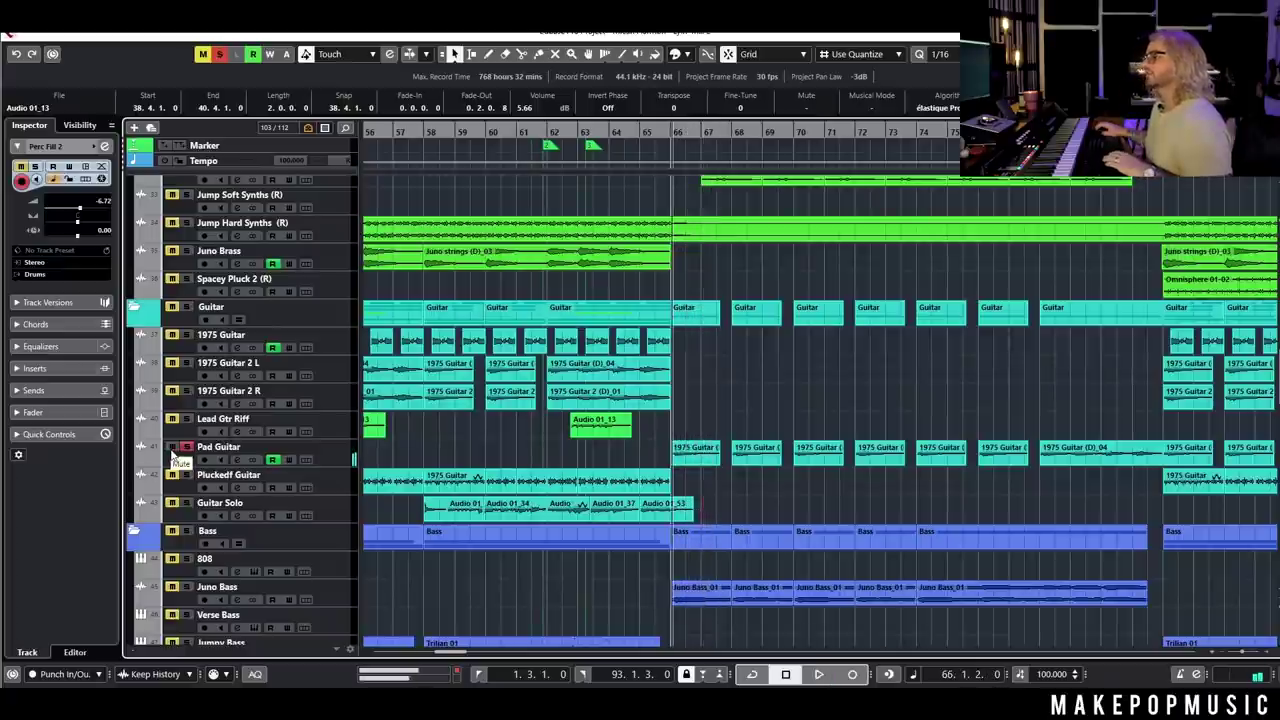
- Clear the Pad Guitar solo and play the full mix from 65.4.2, briefly muting and unmuting the Pad Guitar during playback
left_click(187, 447)
left_click(172, 447)
left_click(172, 447)
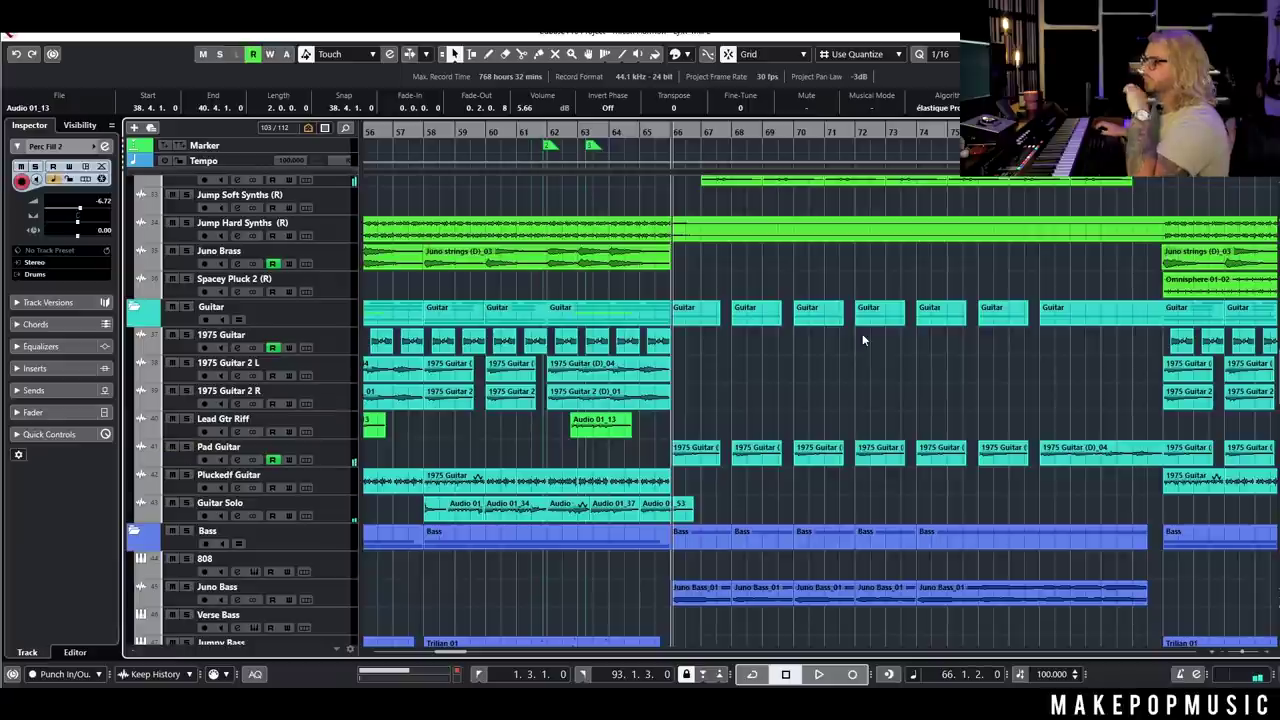
left_click(664, 130)
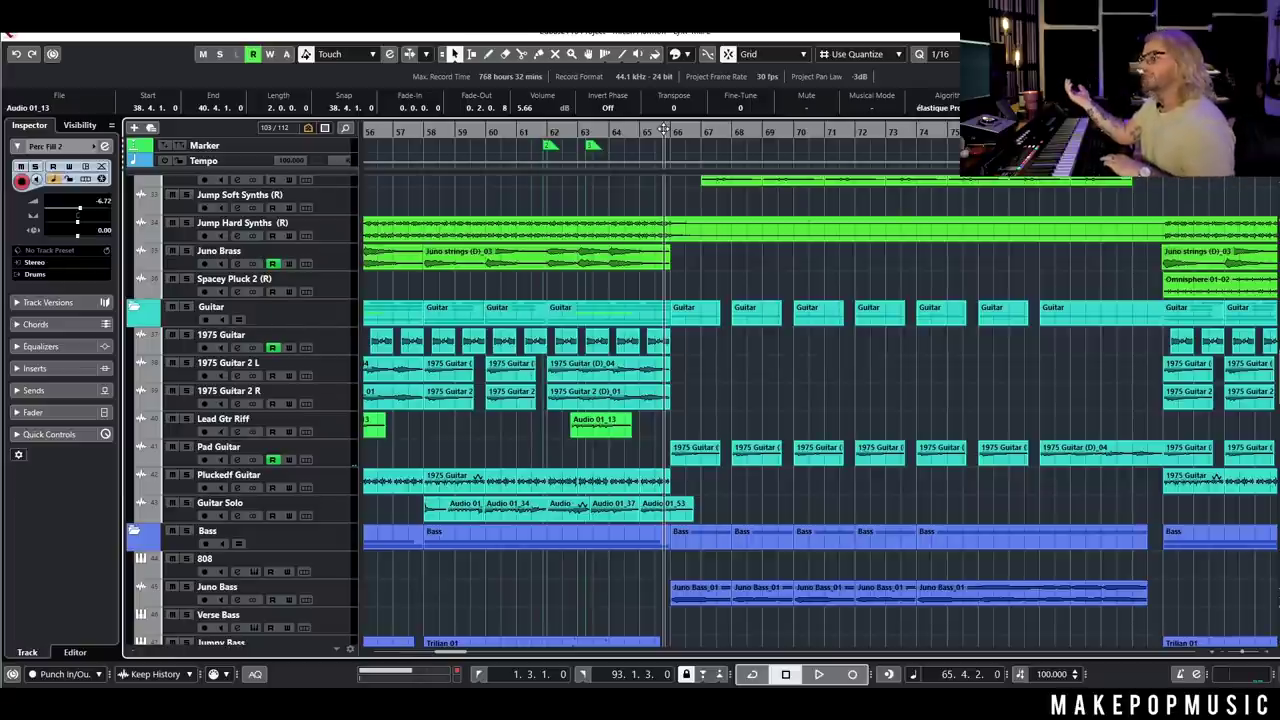
key("space")
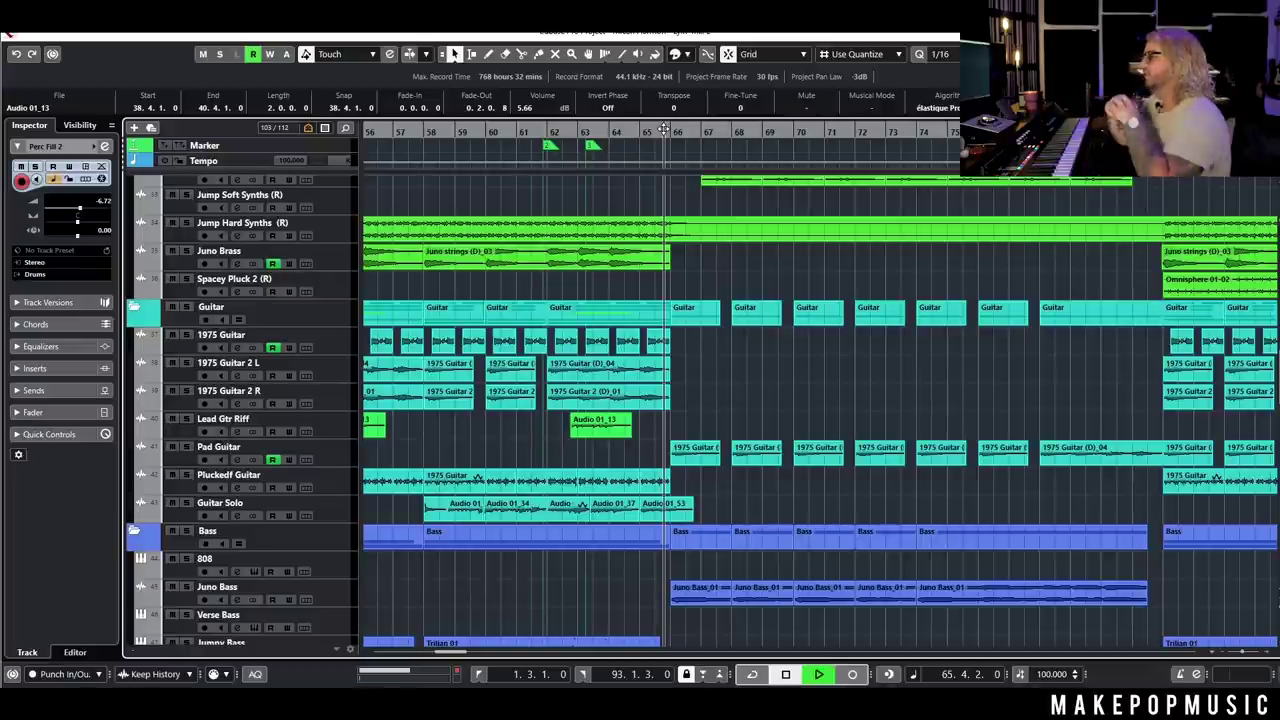
left_click(172, 448)
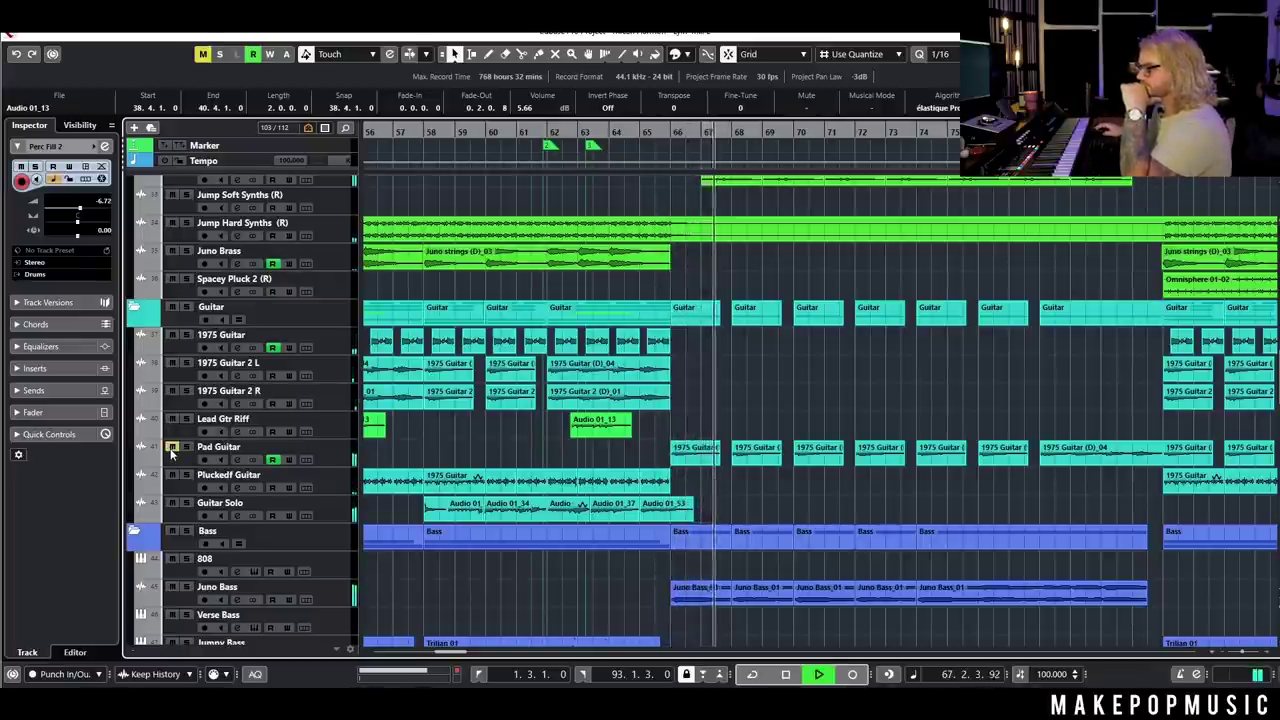
left_click(172, 448)
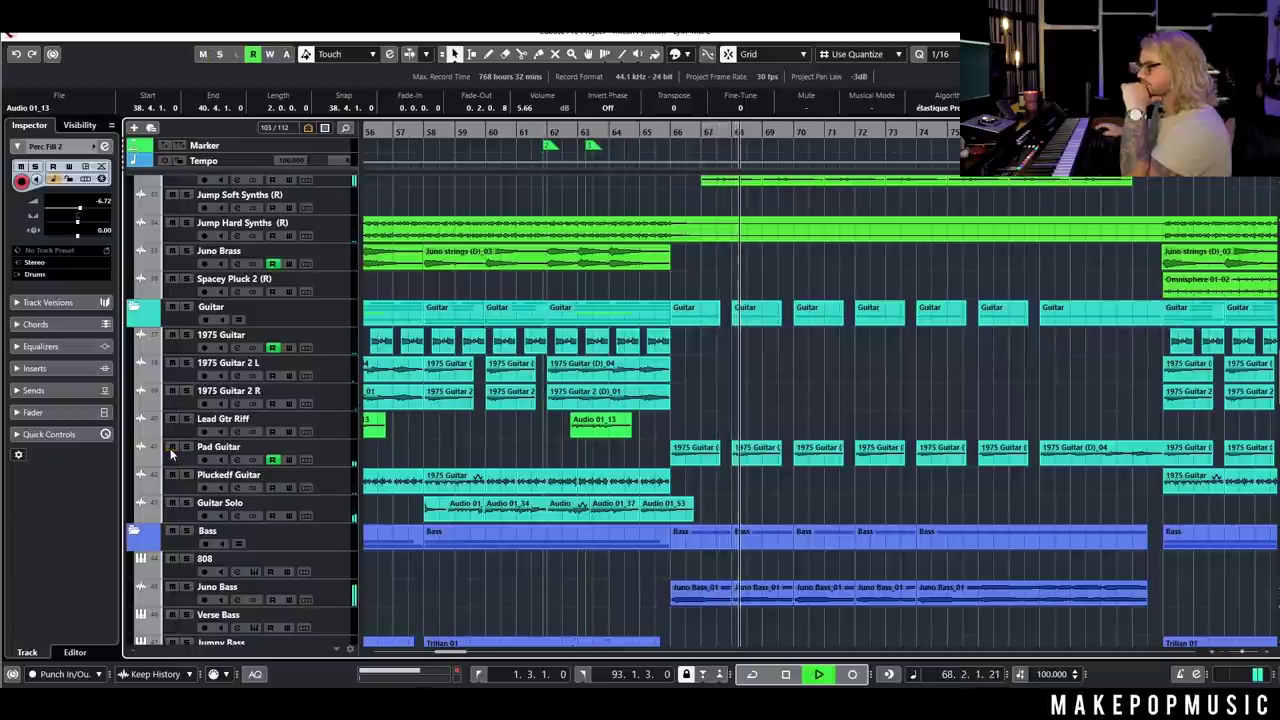
scroll(741, 398, "down", 3)
scroll(745, 397, "left", 3)
key("space")
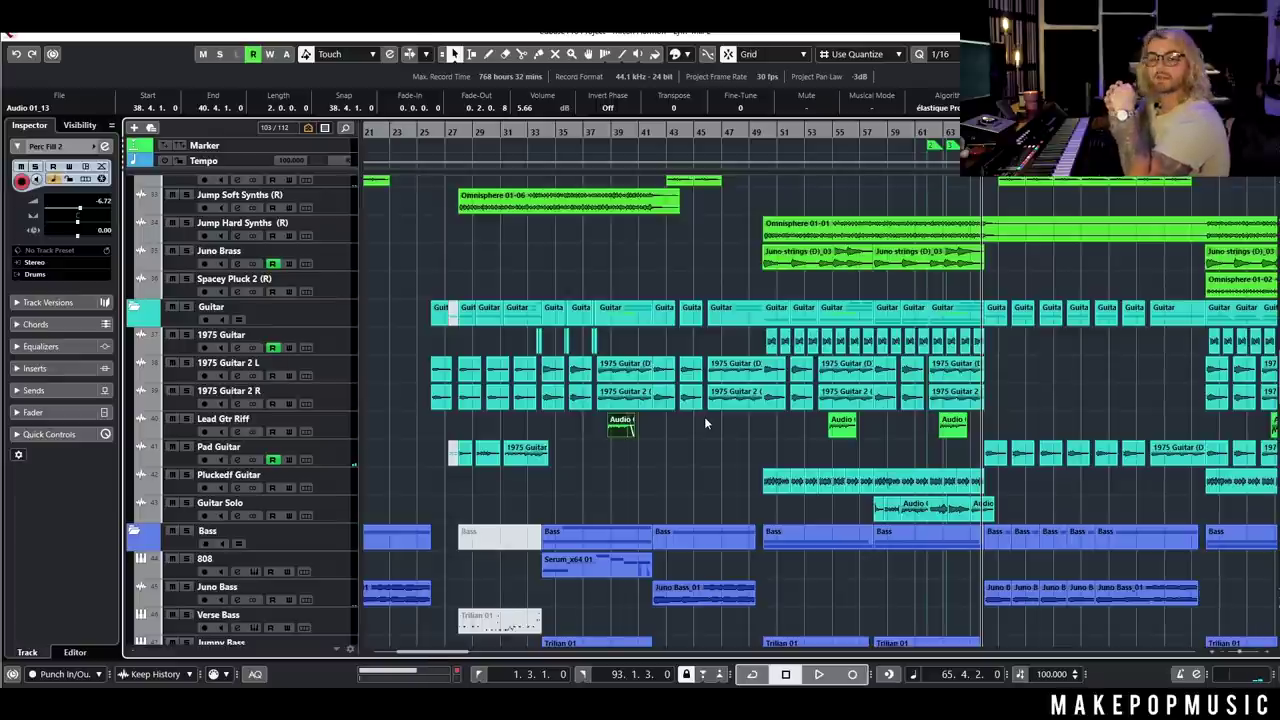
- Examine how the effects, synth, guitar and drum clips are arranged across the whole song
scroll(620, 510, "up", 8)
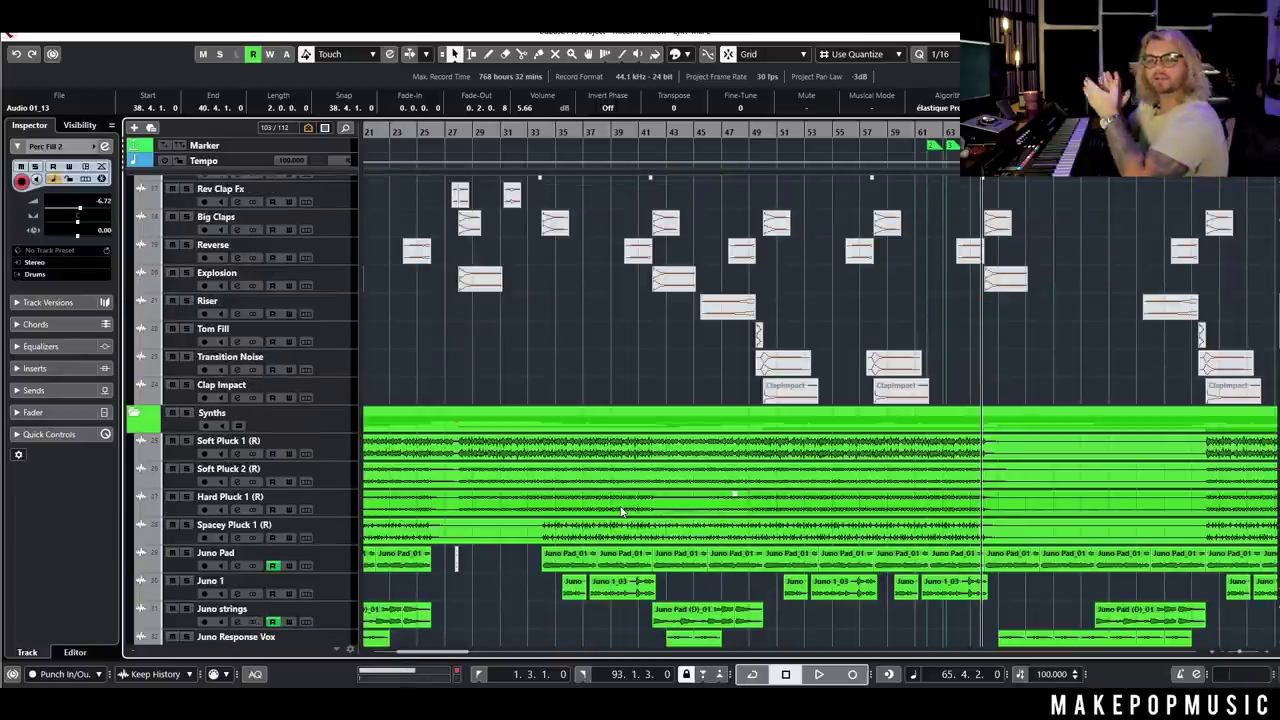
scroll(630, 480, "down", 3, "ctrl")
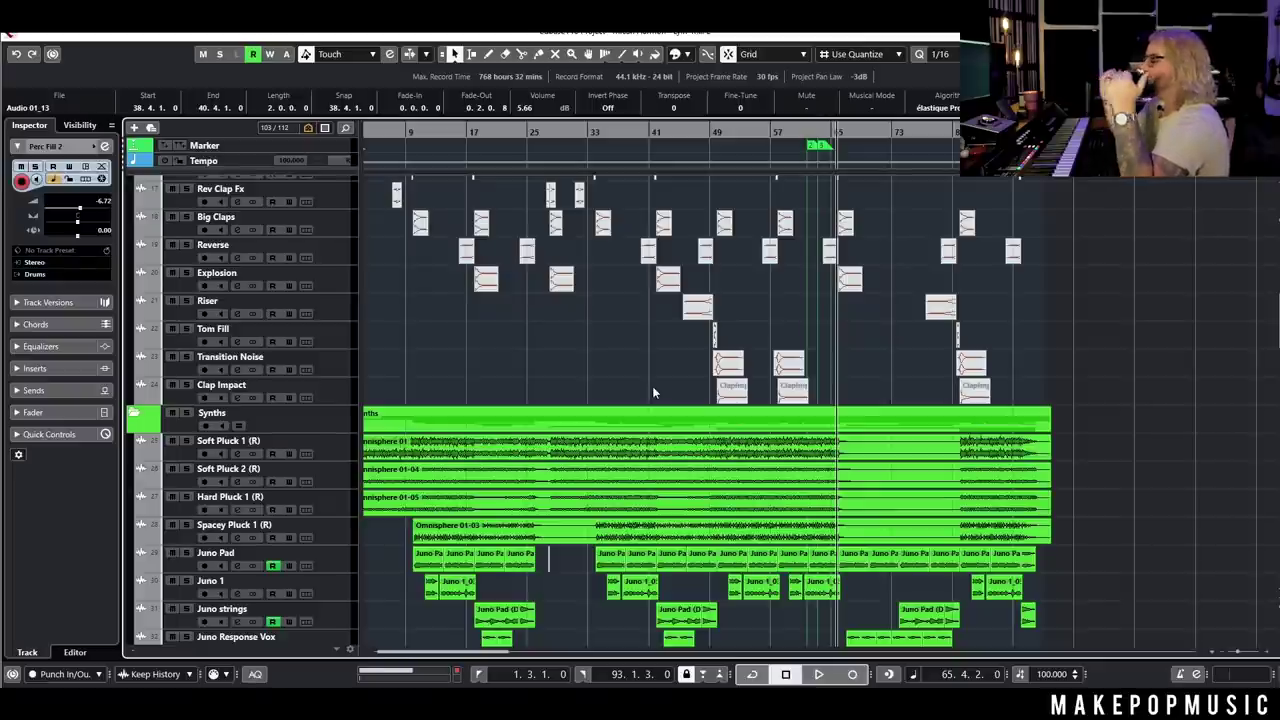
scroll(640, 402, "up", 2)
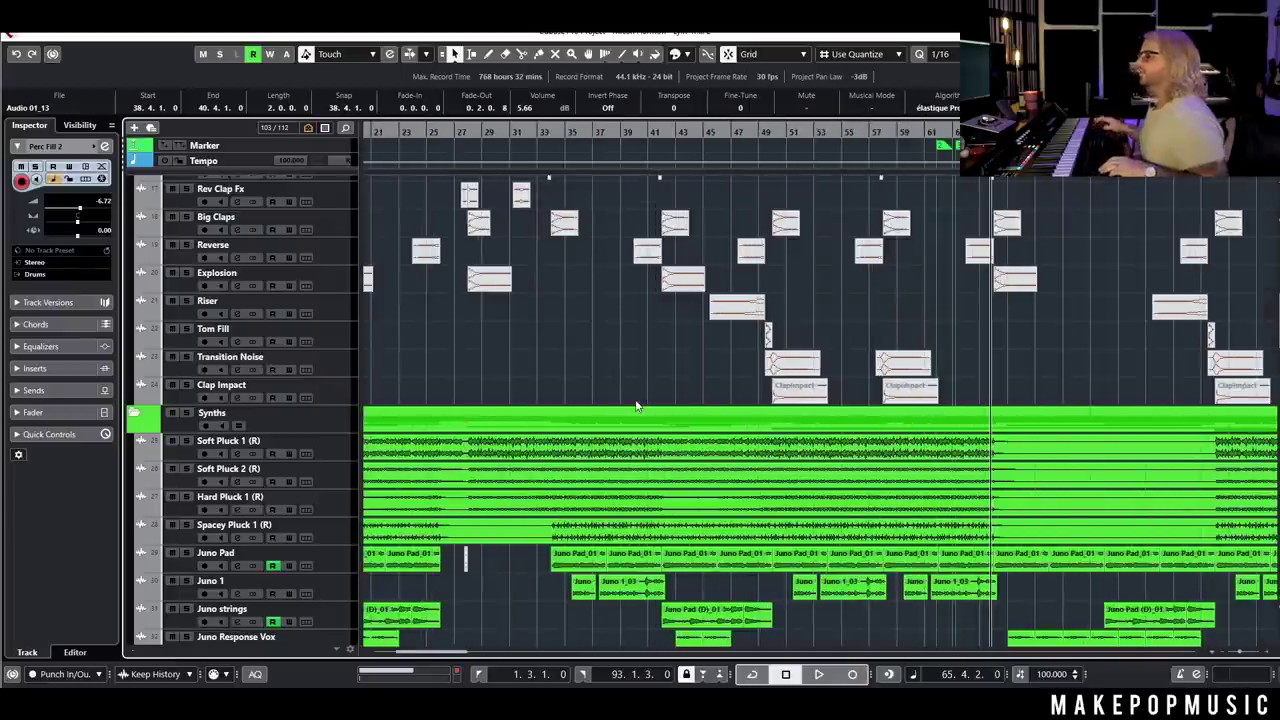
scroll(640, 400, "down", 5)
scroll(651, 361, "up", 2)
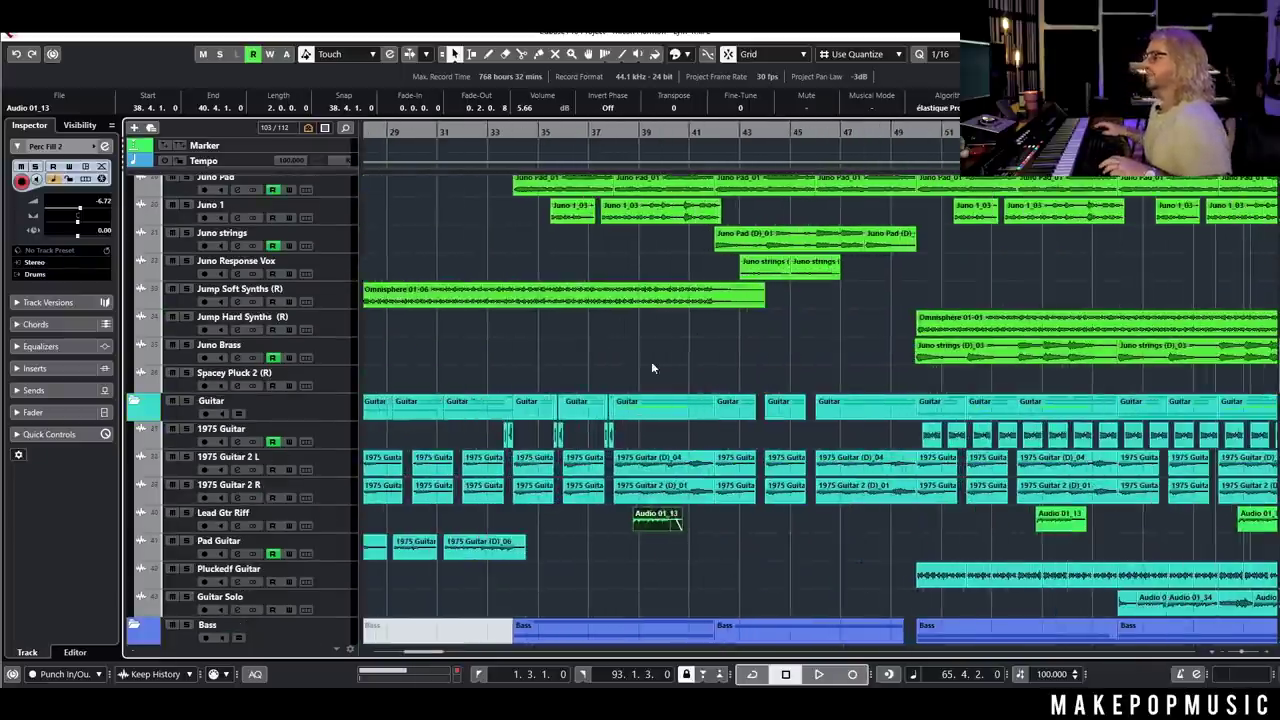
scroll(718, 372, "down", 4)
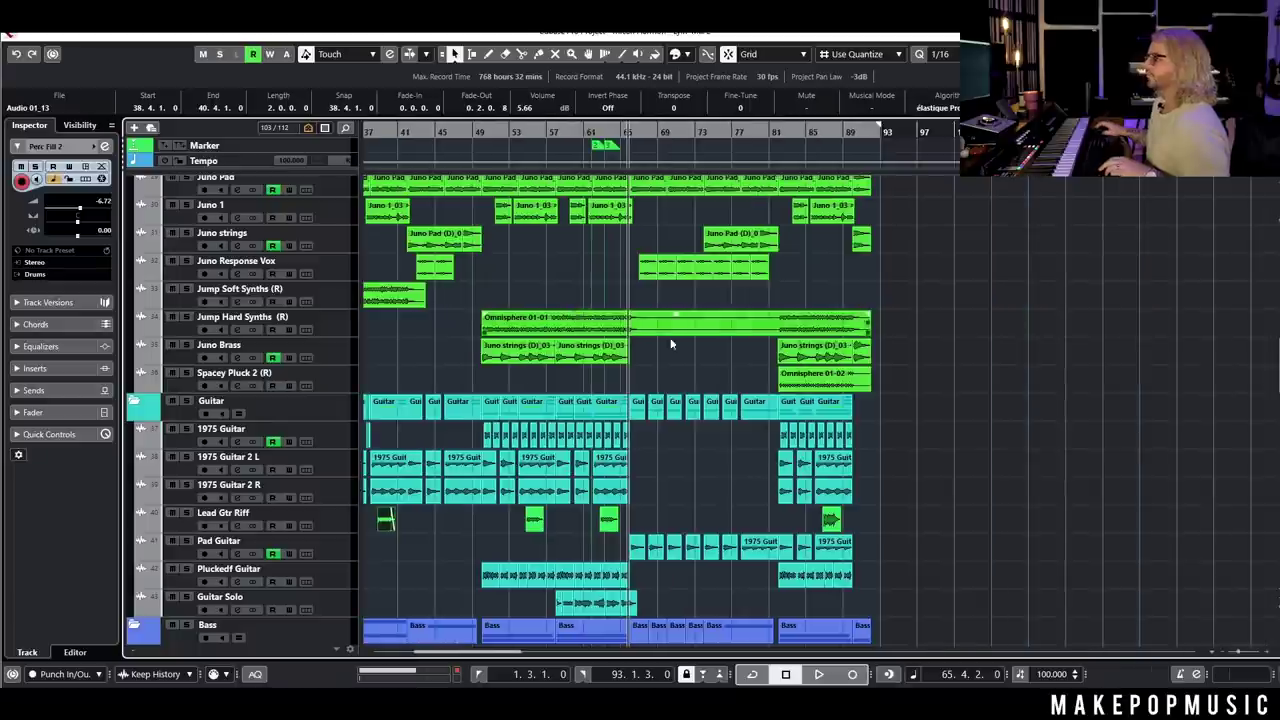
scroll(694, 253, "up", 10)
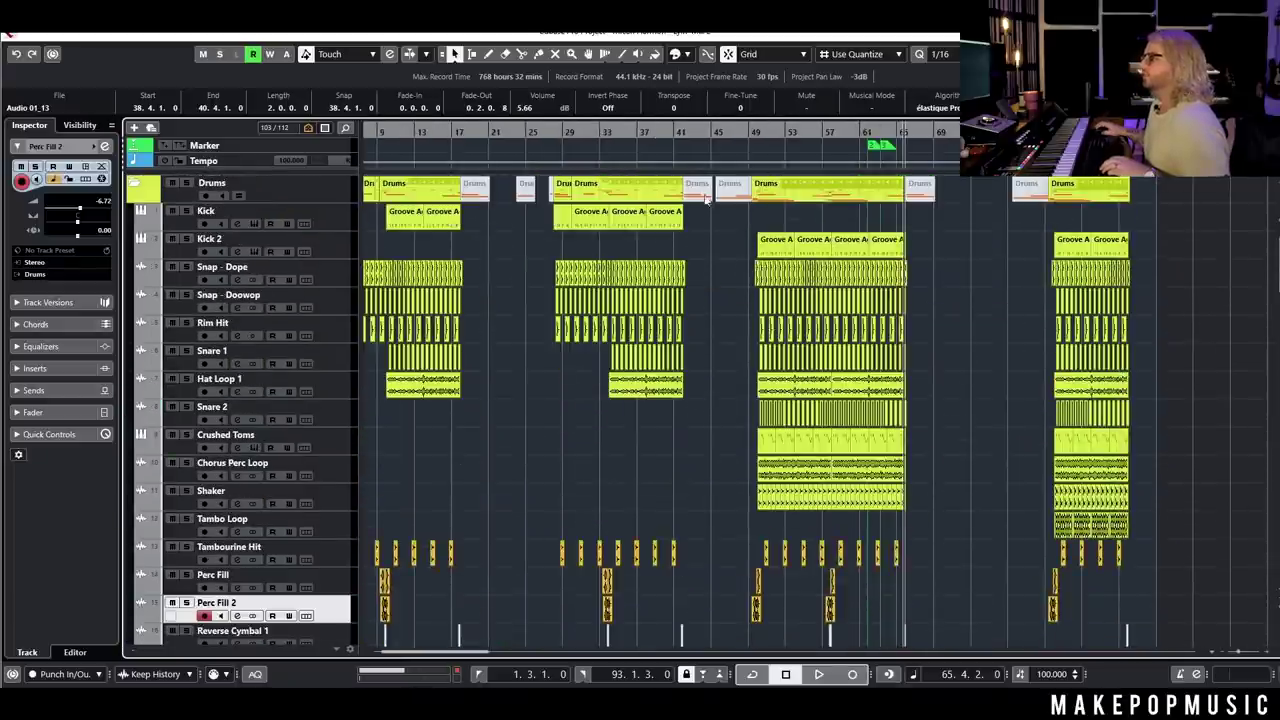
- Play the full mix from 24.4.3 through the drum entry at bar 28
scroll(503, 193, "up", 6)
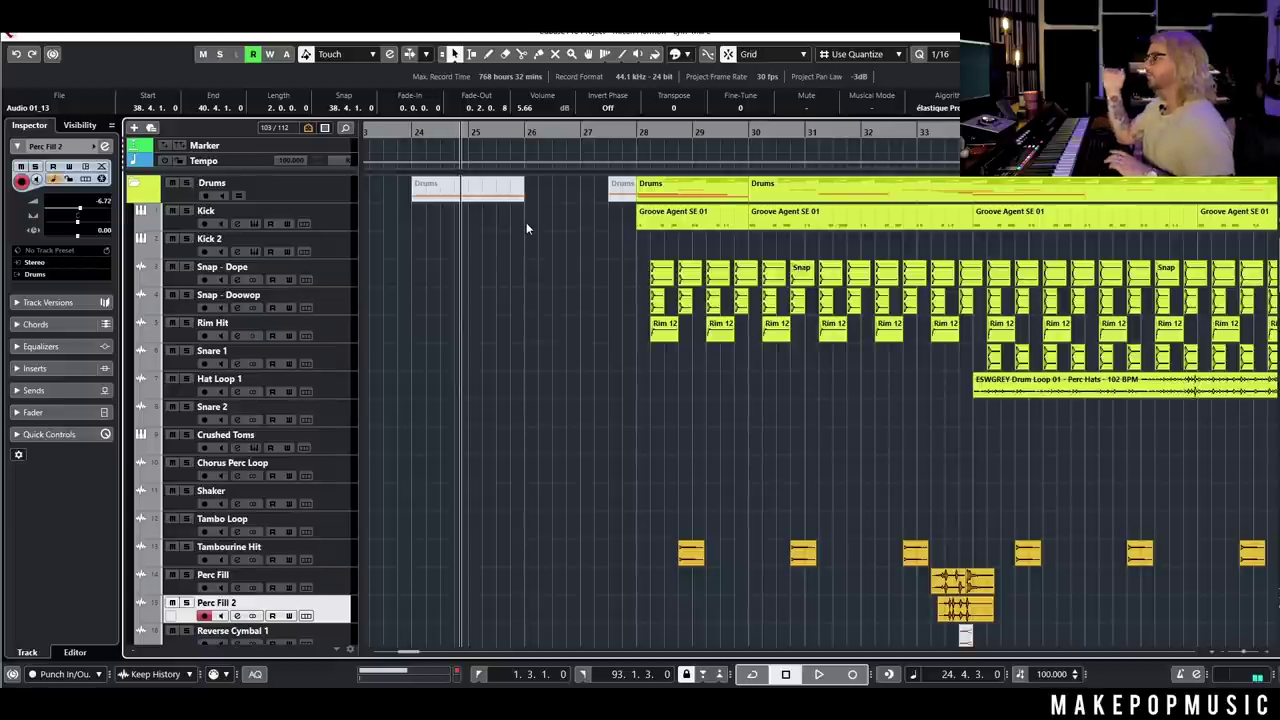
key("space")
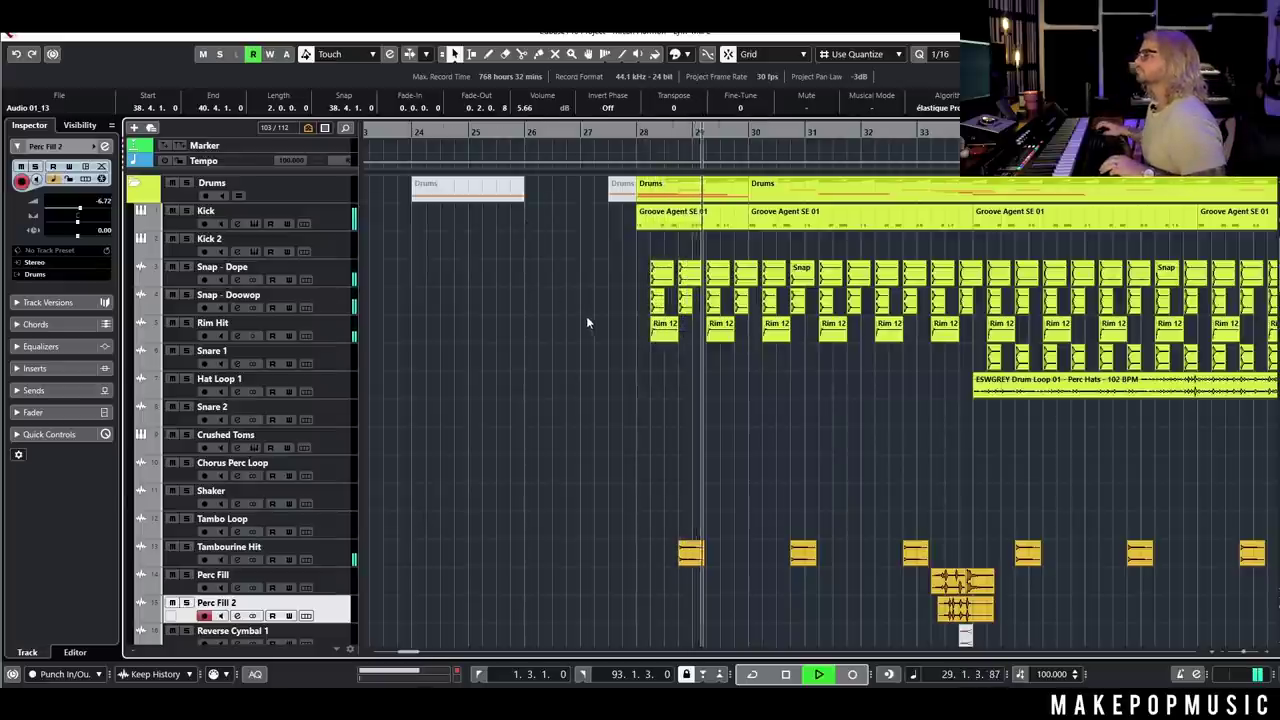
scroll(585, 314, "down", 4)
key("space")
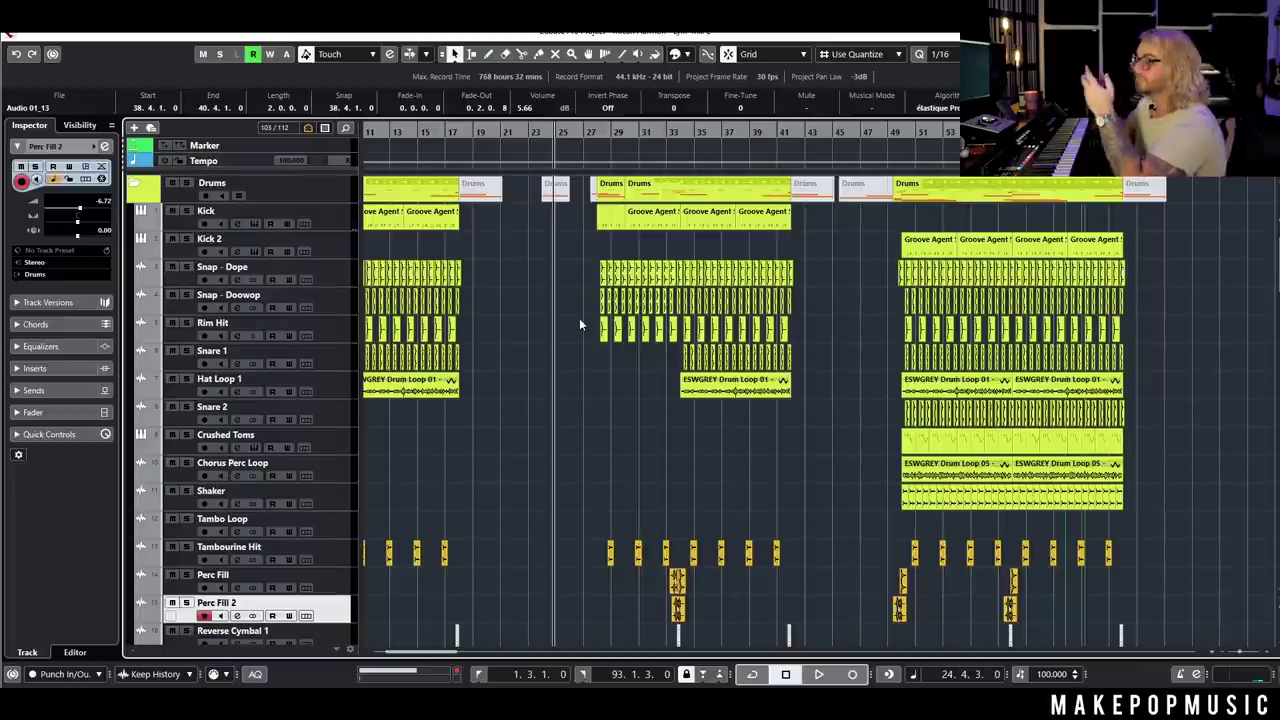
- Examine how the Perc Fill and Perc Fill 2 clips line up with the drum sections up to bar 41
scroll(579, 318, "left", 5)
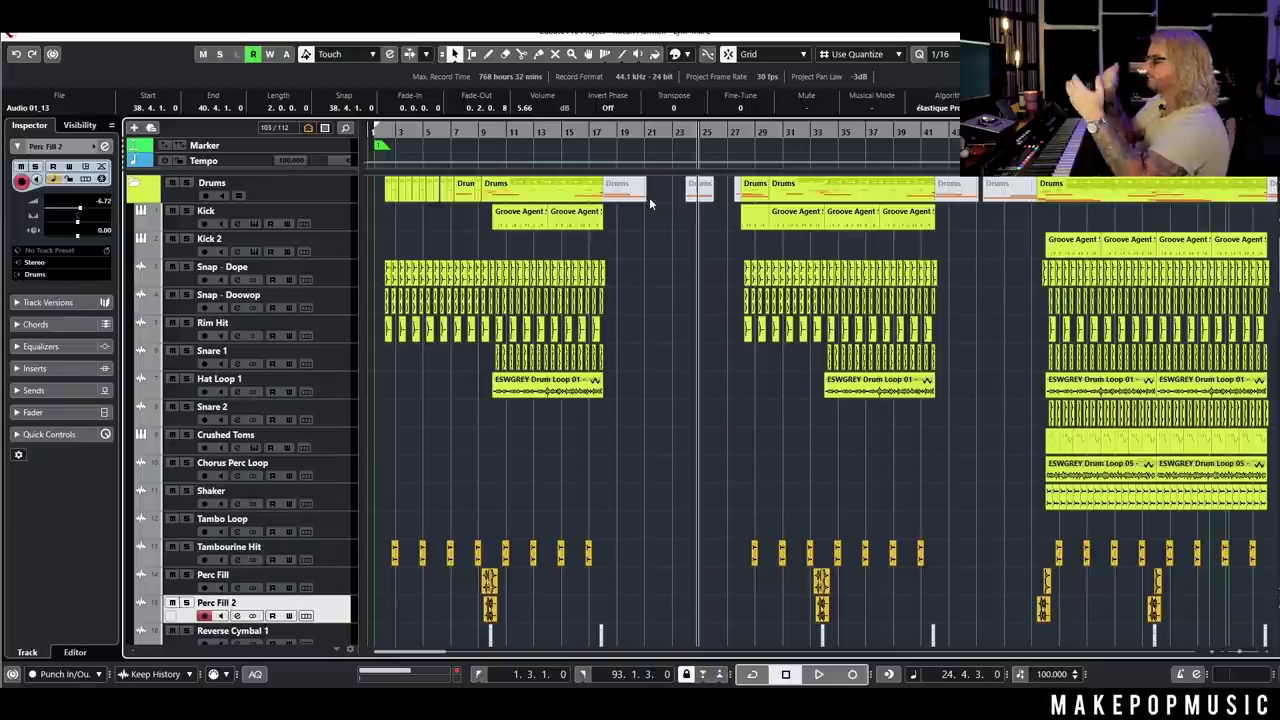
scroll(561, 282, "down", 3)
scroll(580, 284, "down", 1)
scroll(580, 284, "up", 4)
scroll(527, 308, "up", 2)
scroll(1040, 326, "right", 2)
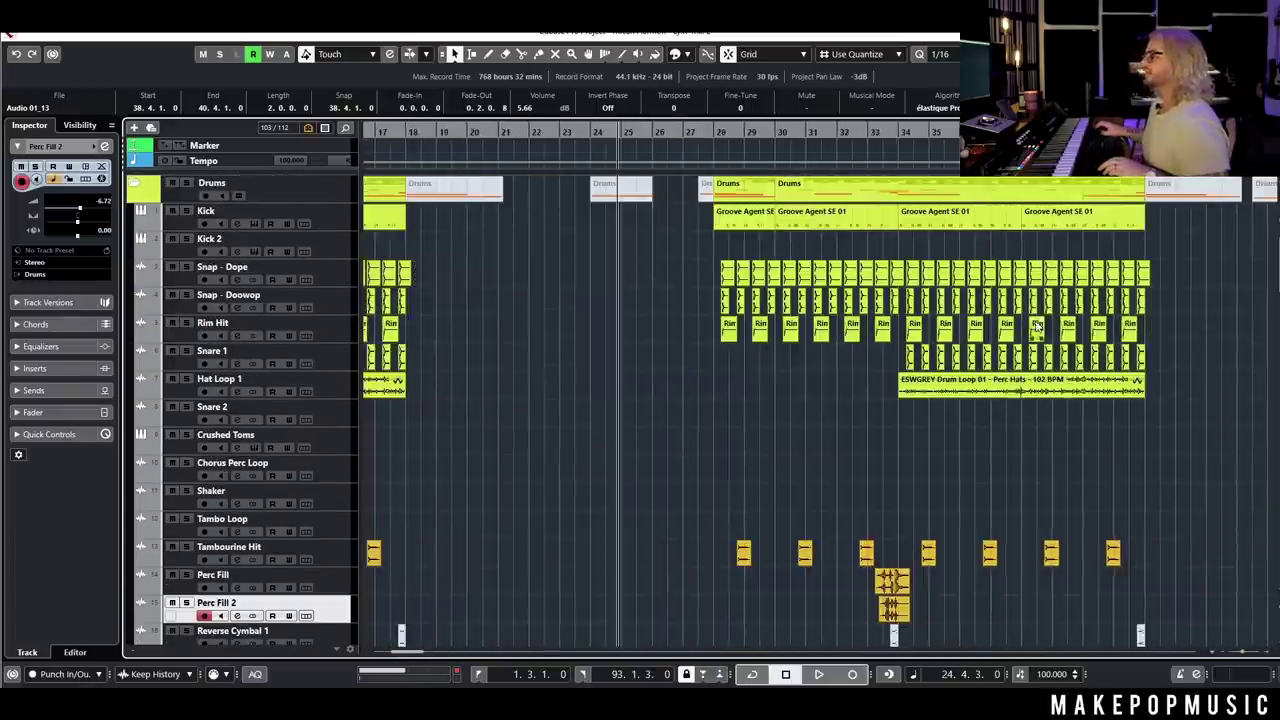
scroll(1037, 327, "right", 5)
- Turn on cycle playback and place the playback position at 32.4.3, just ahead of the Perc Fill clips
left_click(503, 131)
scroll(502, 364, "up", 3)
scroll(505, 366, "down", 3)
scroll(586, 308, "down", 3)
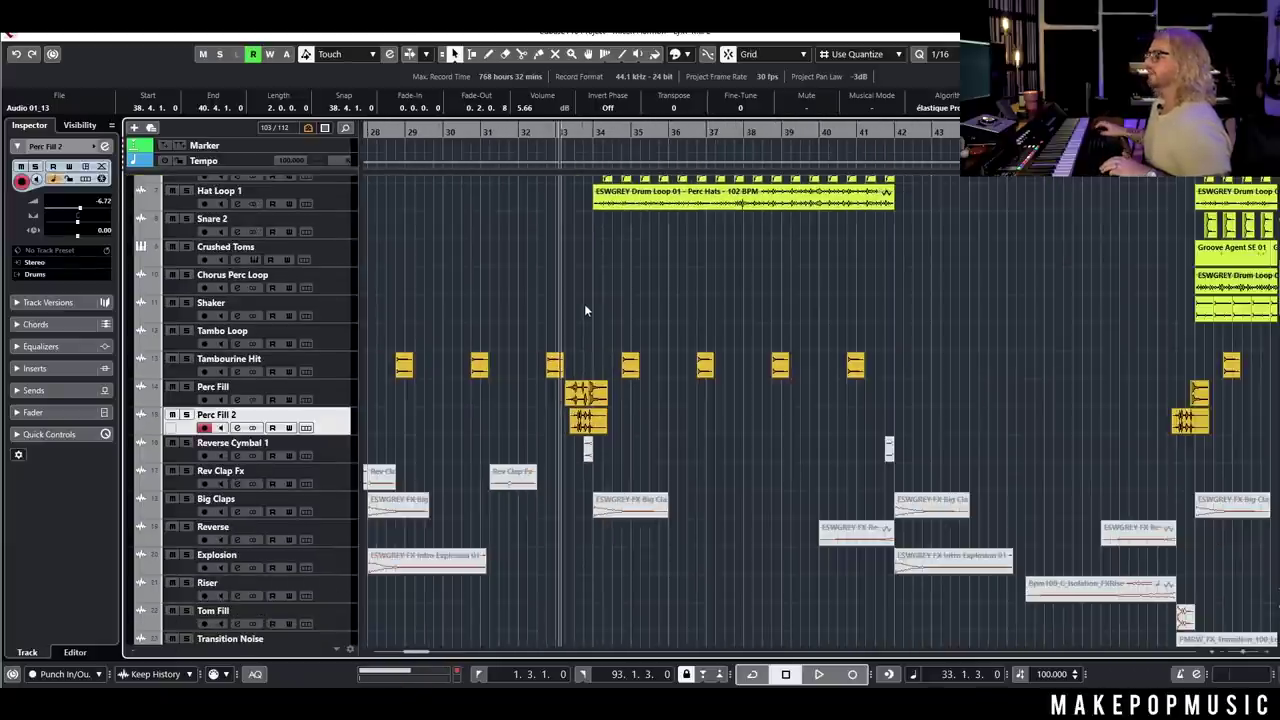
scroll(565, 235, "up", 3)
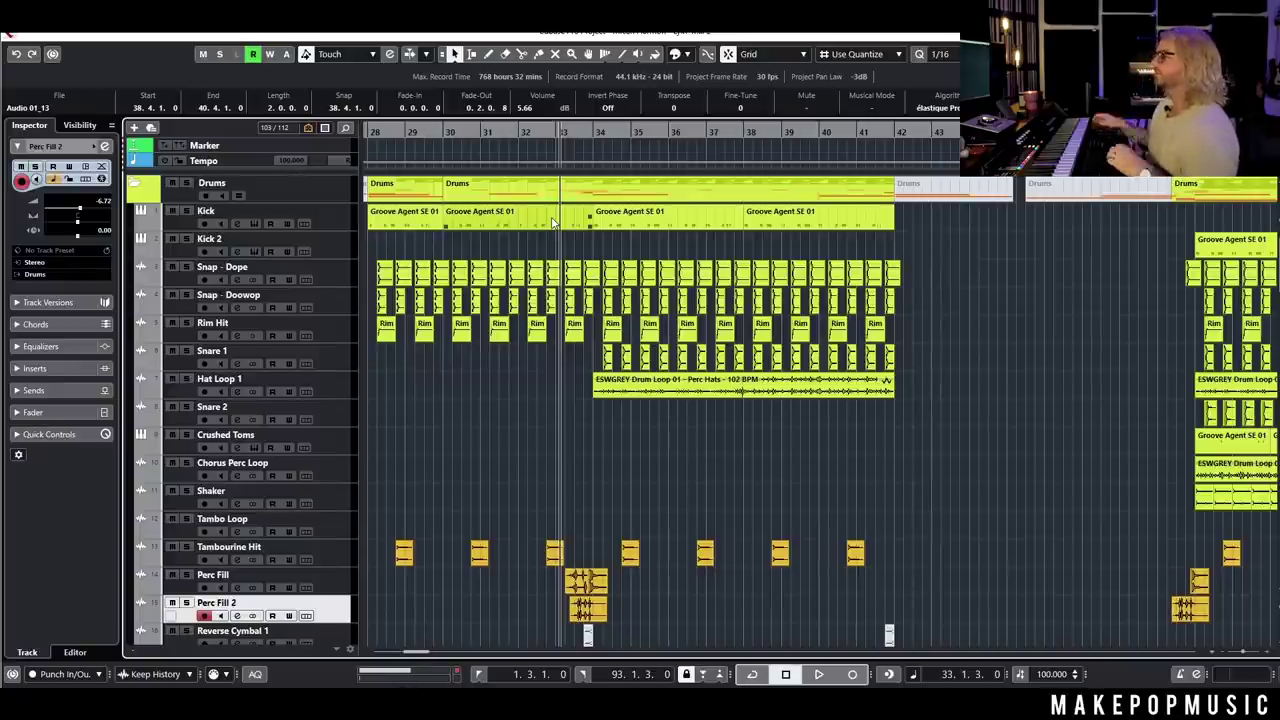
key("KP_Divide")
left_click(550, 131)
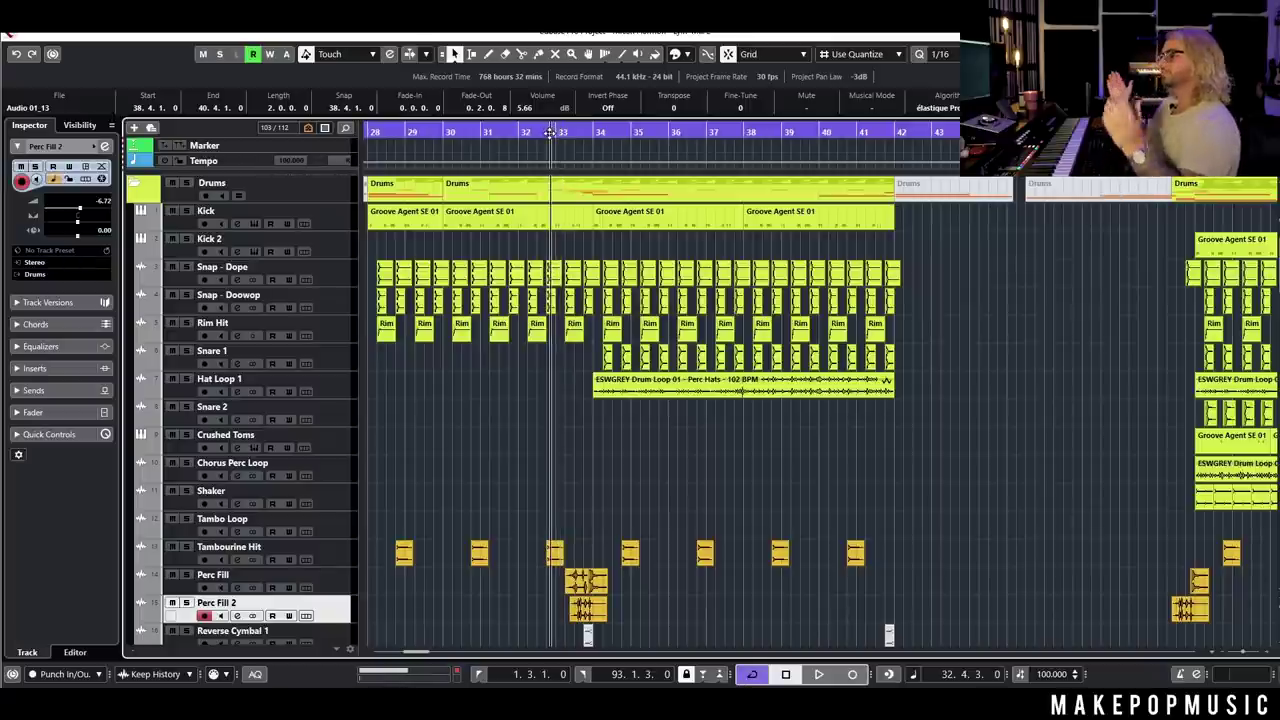
- Play the mix from 48.1.1 through the combined percussion and tom fill into bar 50
key("space")
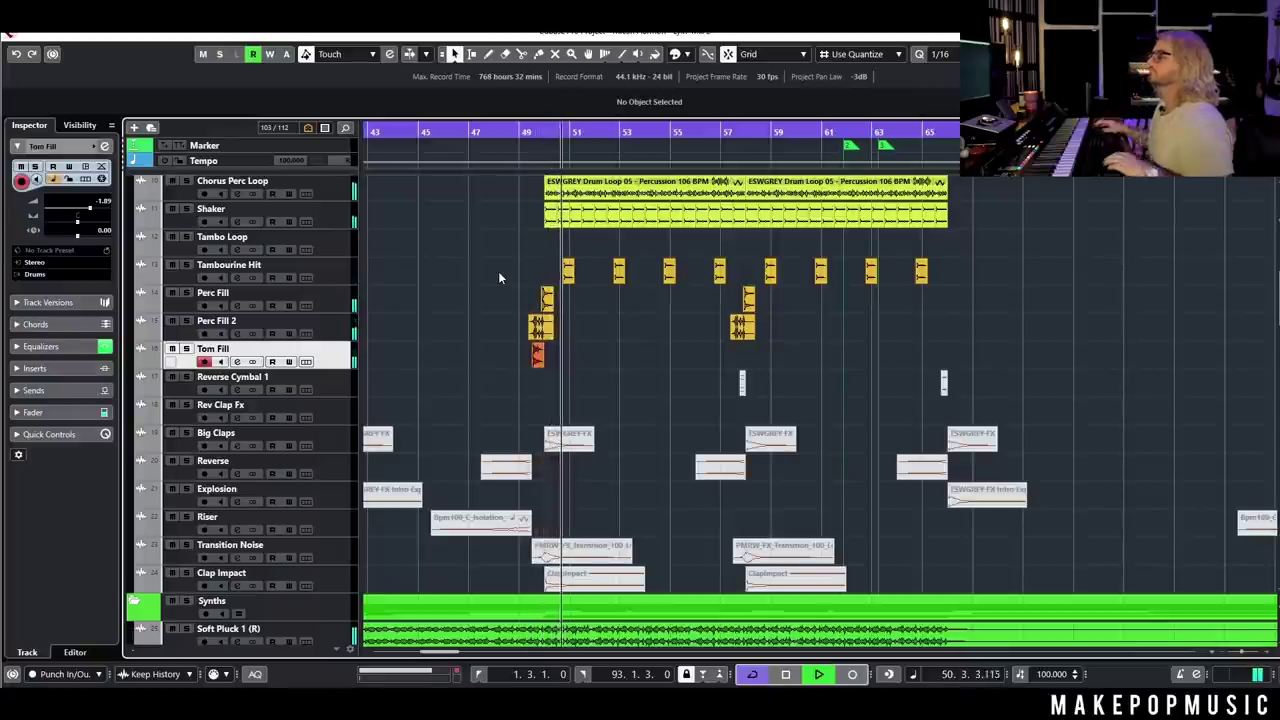
scroll(592, 311, "down", 3)
scroll(586, 314, "up", 2)
key("space")
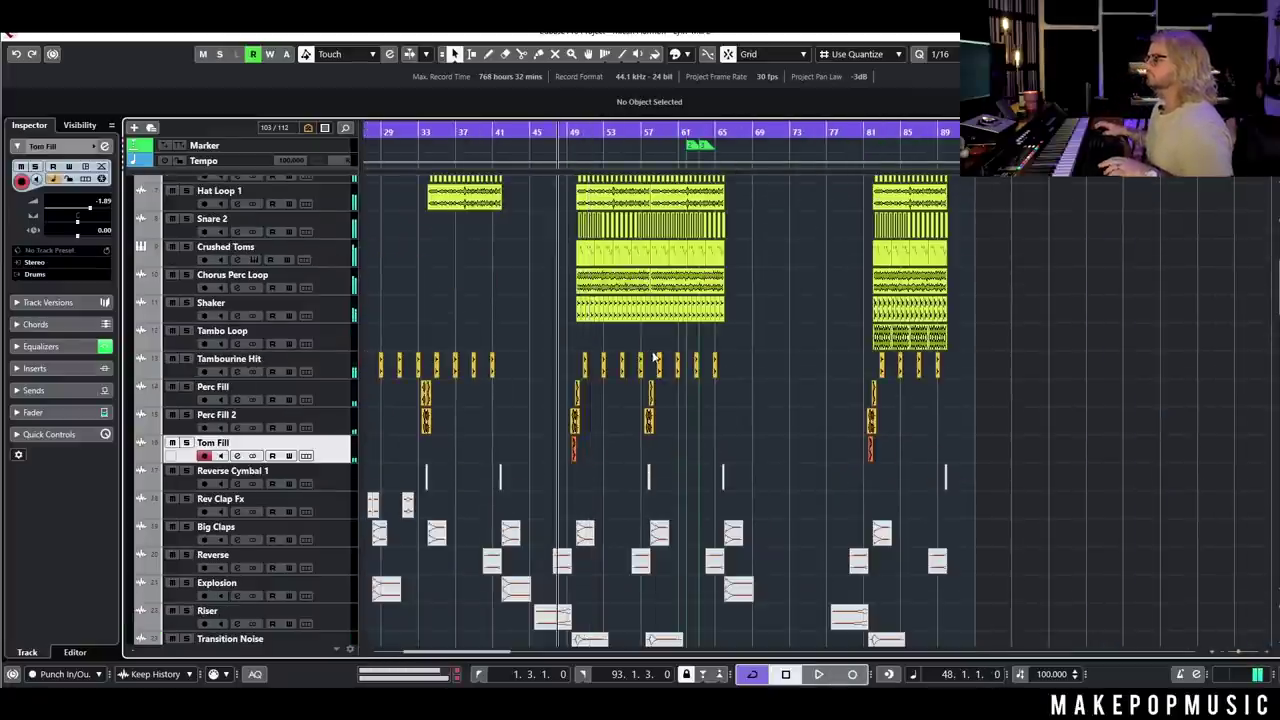
- Play from 48.4.4 while viewing the volume automation dips on the Synth, Guitars and LEAD Vocals group tracks before bar 50
scroll(653, 356, "left", 5)
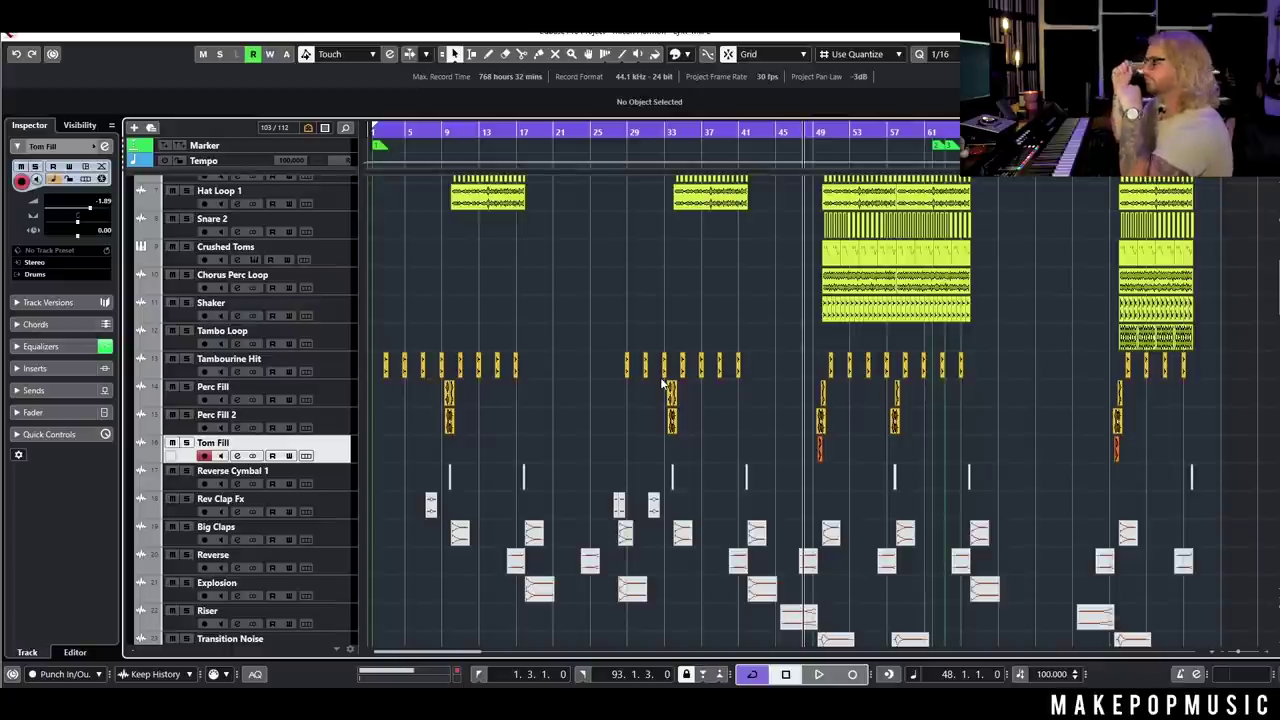
scroll(660, 377, "down", 20)
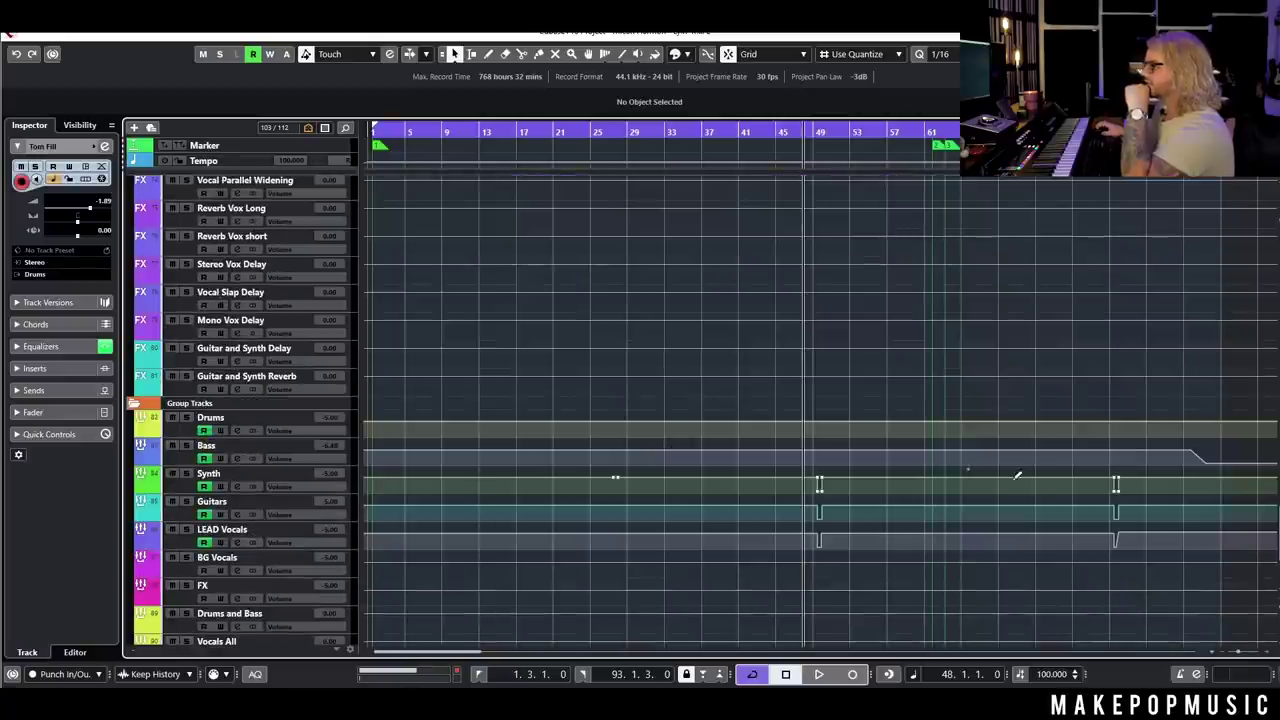
scroll(868, 322, "up", 4)
left_click(757, 132)
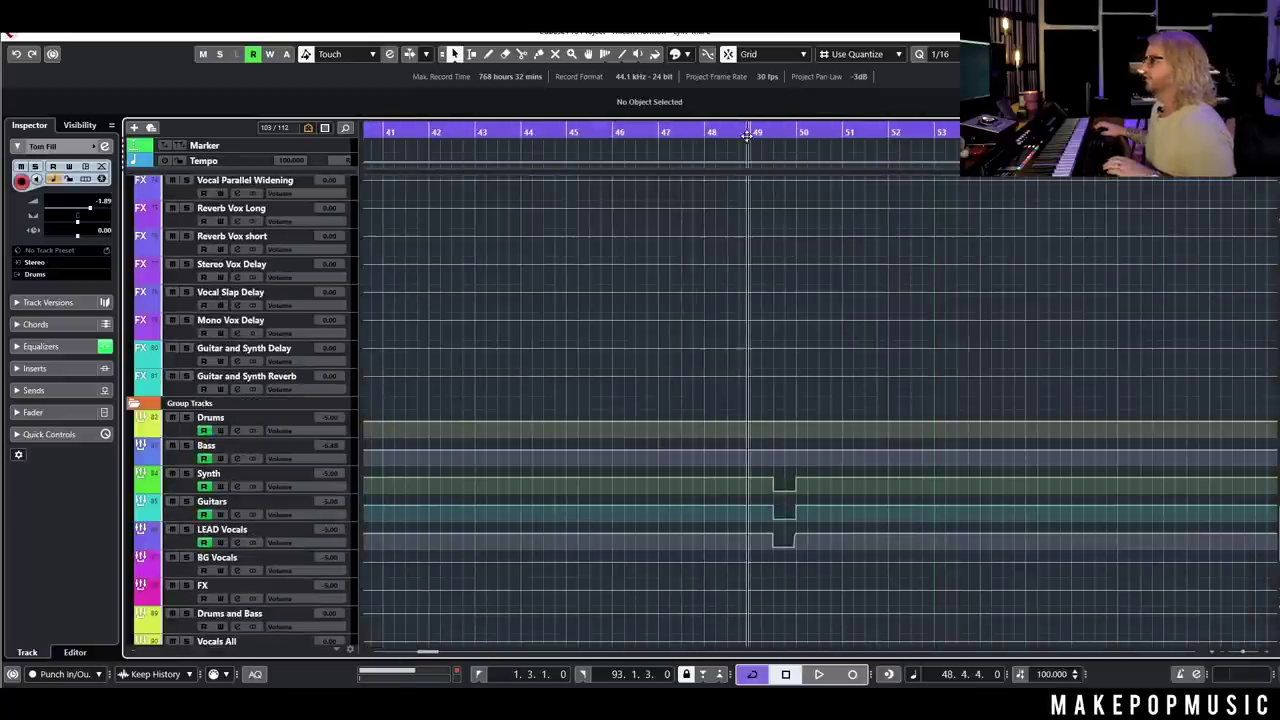
key("h")
key("space")
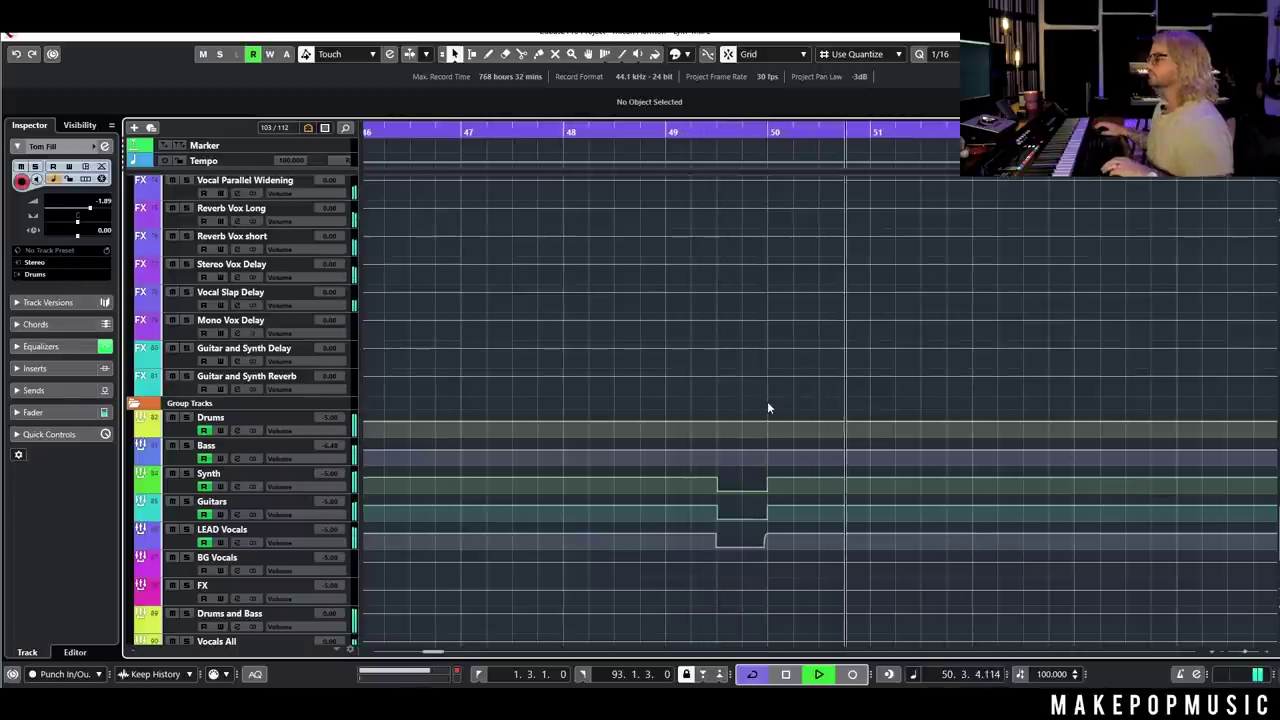
key("g")
key("g")
key("space")
- Return to the effects tracks and play the mix from 47.3.4 into bar 49 with the effects clips still muted
key("g")
key("g")
scroll(710, 342, "left", 3)
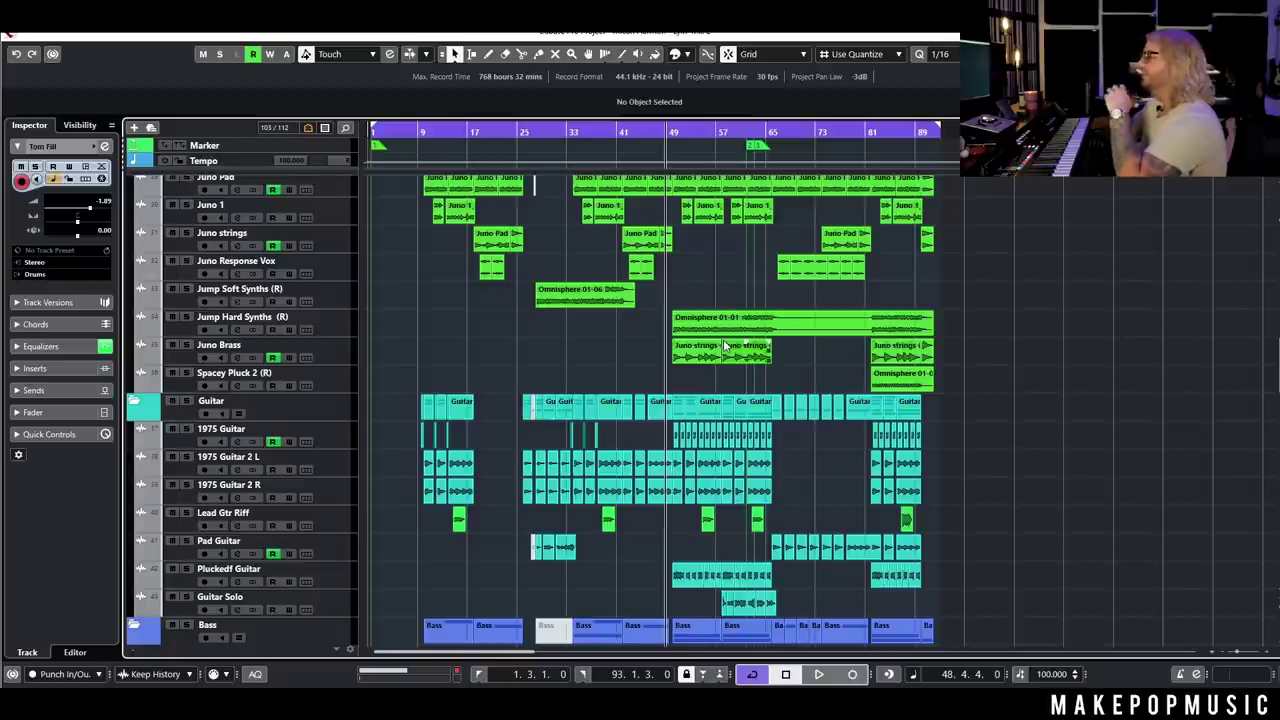
scroll(723, 339, "up", 8)
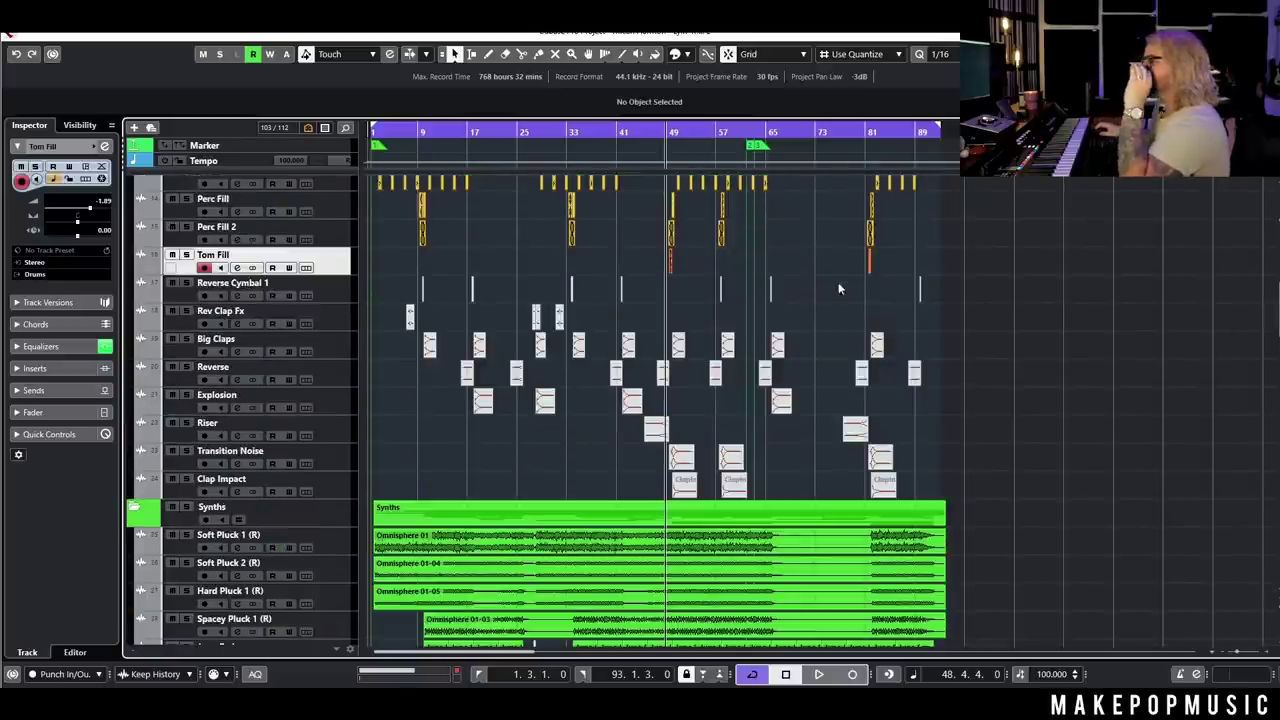
scroll(650, 252, "up", 5)
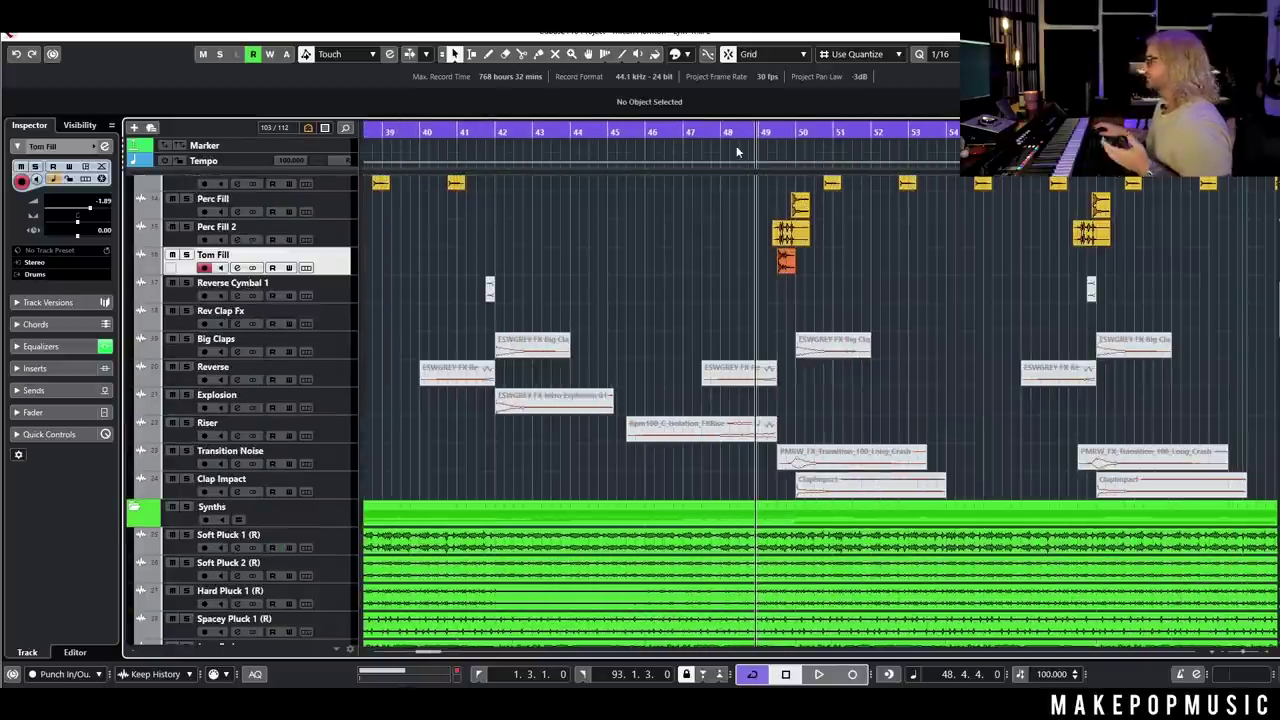
left_click(707, 133)
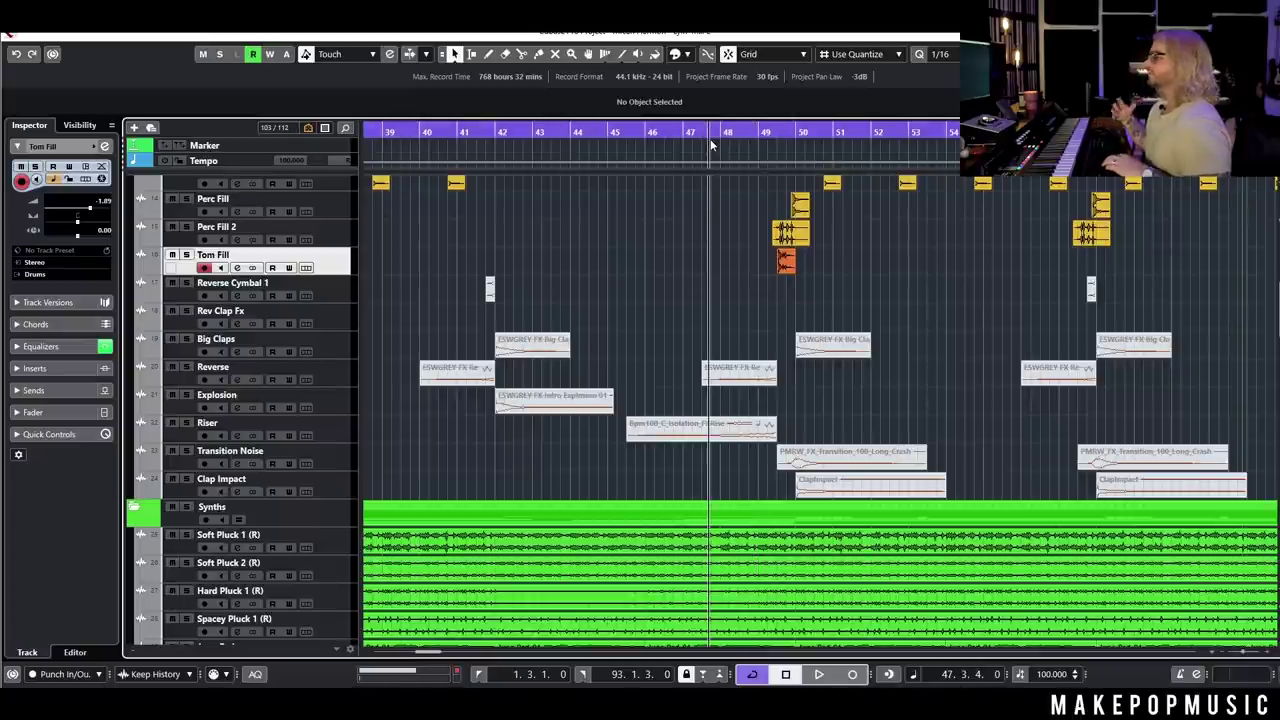
key("space")
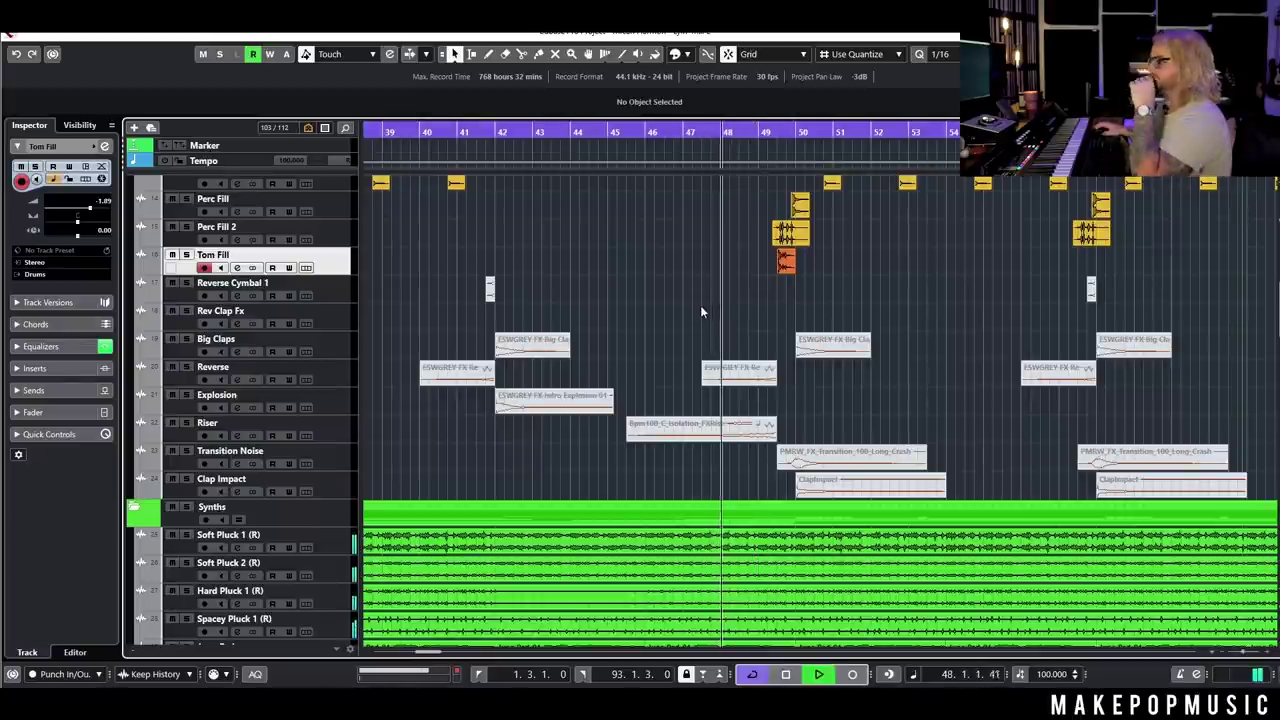
scroll(760, 360, "down", 4)
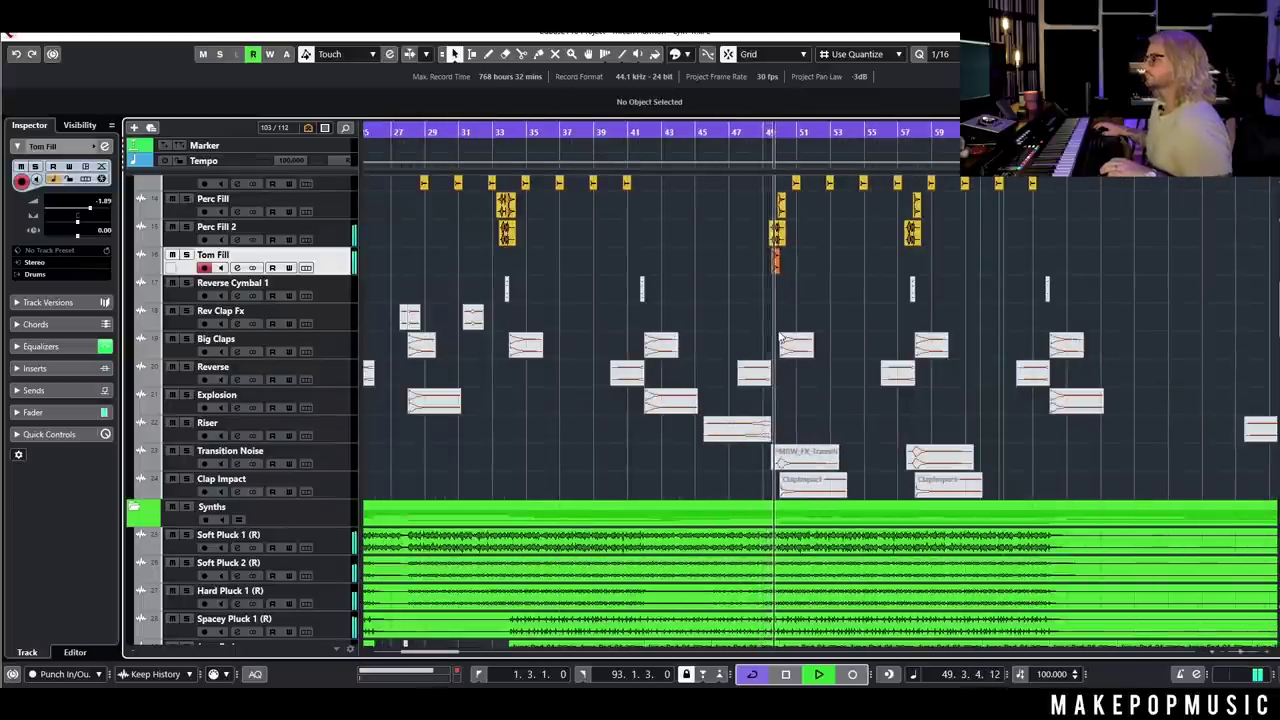
scroll(828, 362, "down", 5)
key("space")
- Unmute all the effects clips on the tracks from Reverse Cymbal 1 down to Clap Impact
left_click_drag(829, 290, 320, 480)
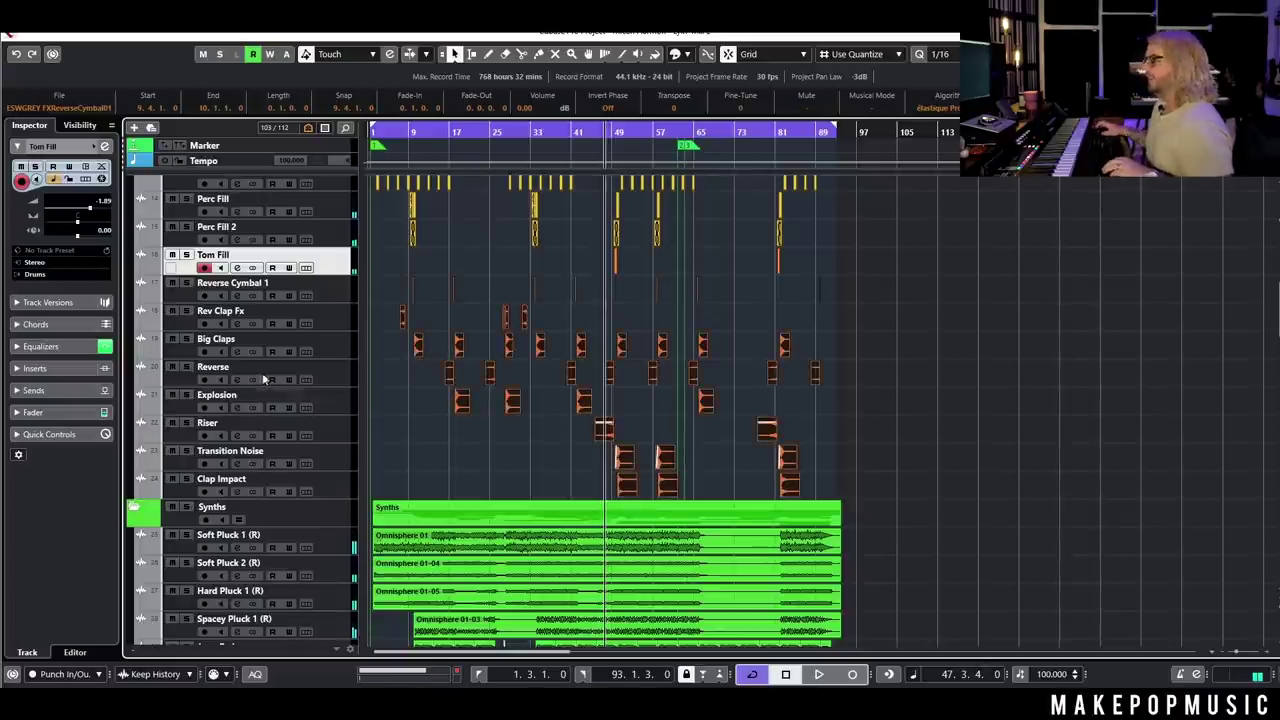
scroll(687, 407, "up", 3)
scroll(687, 407, "up", 5)
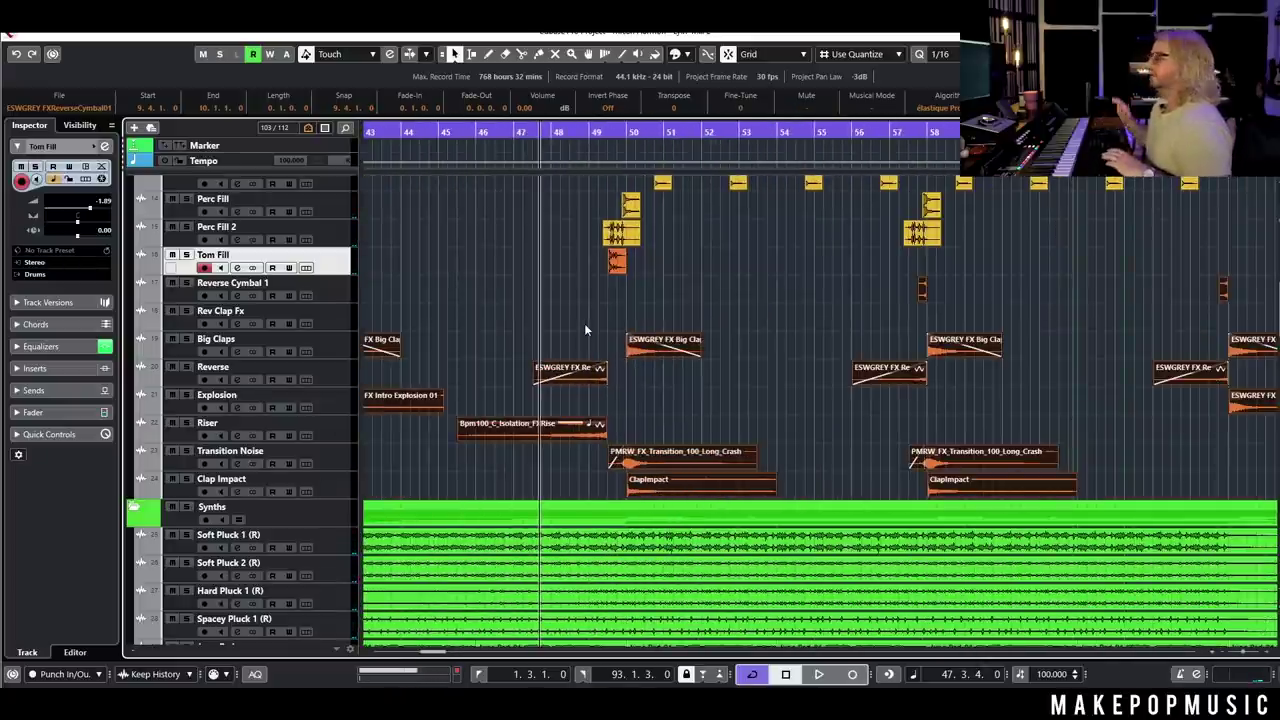
- Inspect the effects clips around bar 50, selecting the Transition Noise crash clip and clearing the selection
scroll(573, 322, "up", 3, "ctrl")
left_click(568, 327)
left_click_drag(568, 333, 597, 476)
left_click(706, 458)
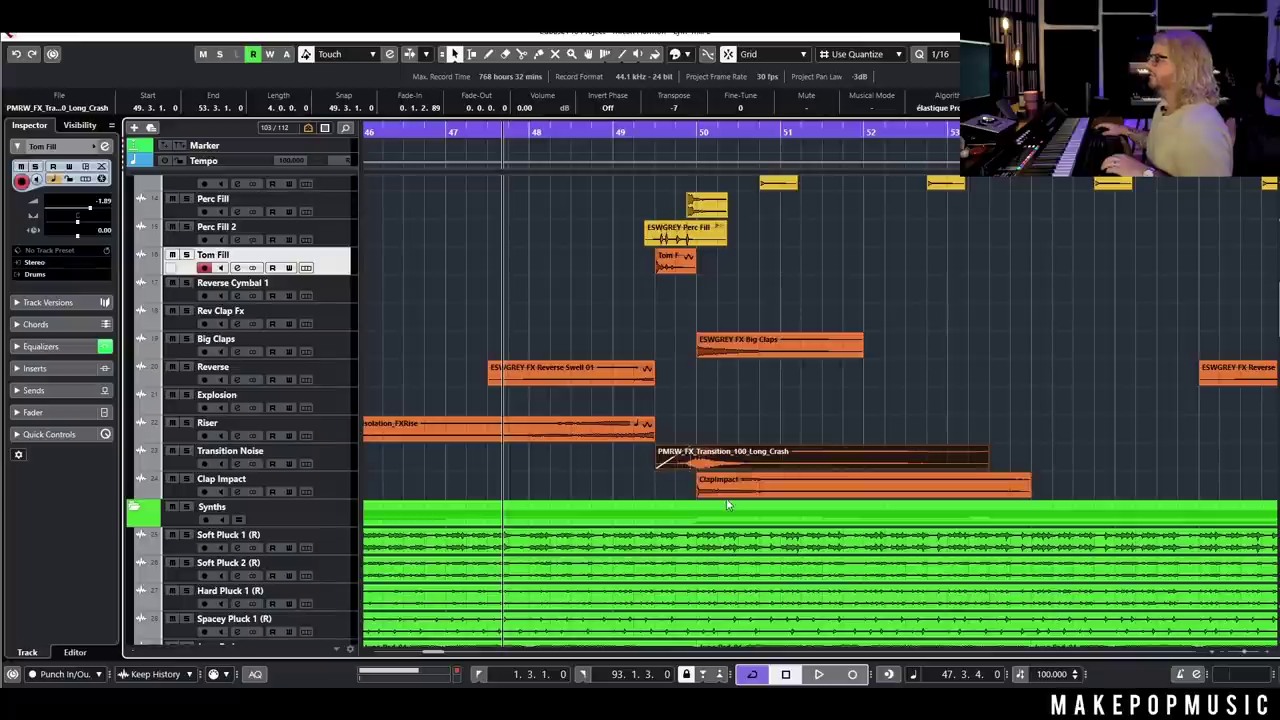
left_click(683, 406)
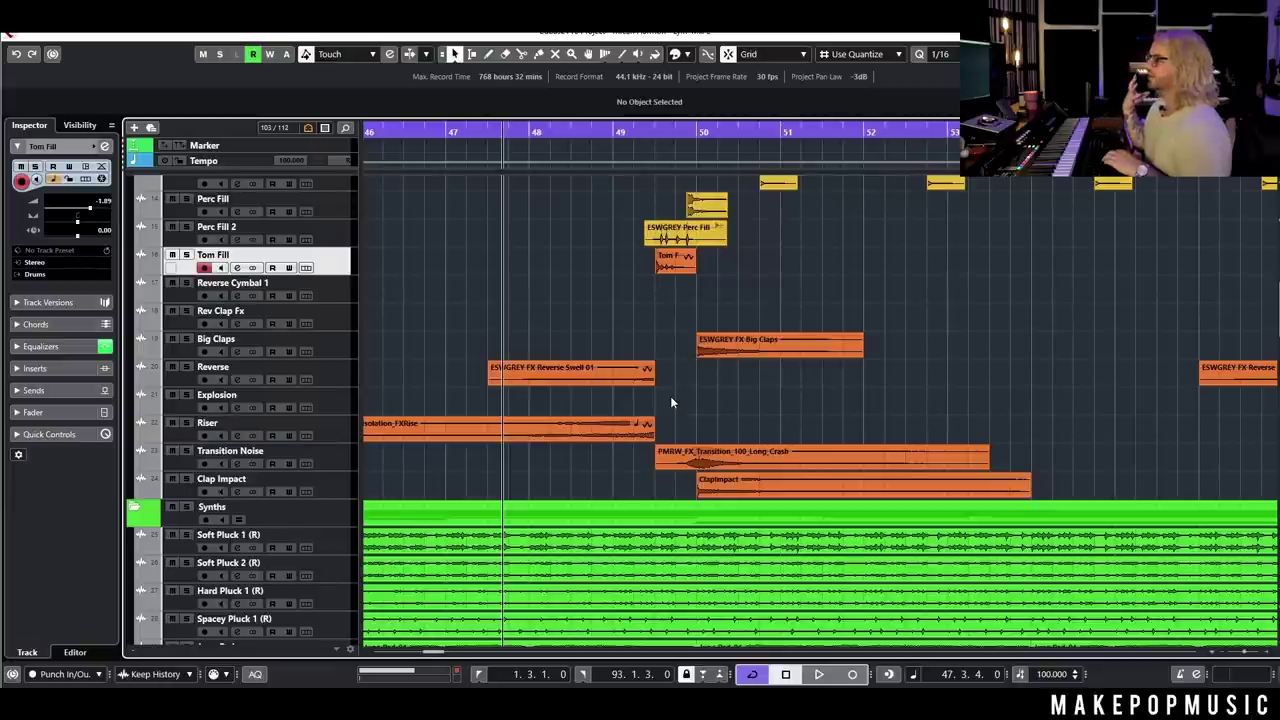
- Play the transition from 47.3.4 past bar 50 with all the effects clips active
key("space")
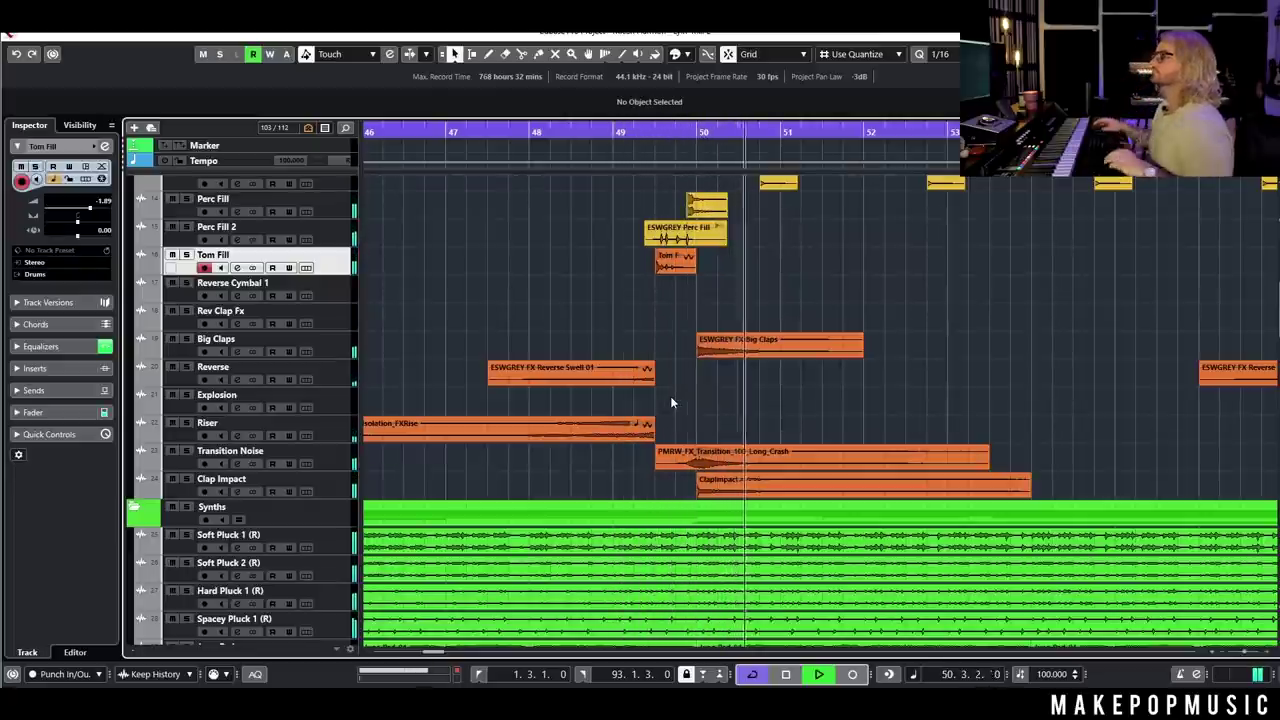
key("g")
key("g")
key("g")
key("g")
key("space")
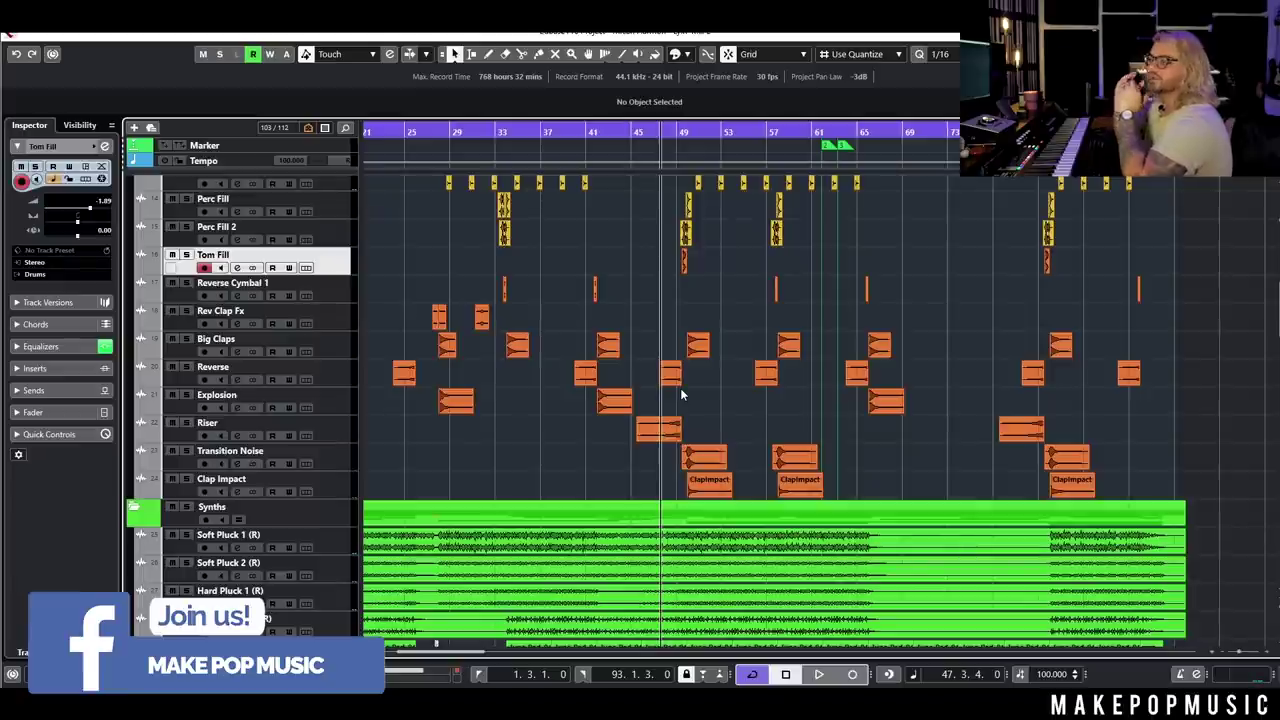
- Replay the transition into bar 50 from 47.3.4 with the effects clips active for comparison
key("h")
key("h")
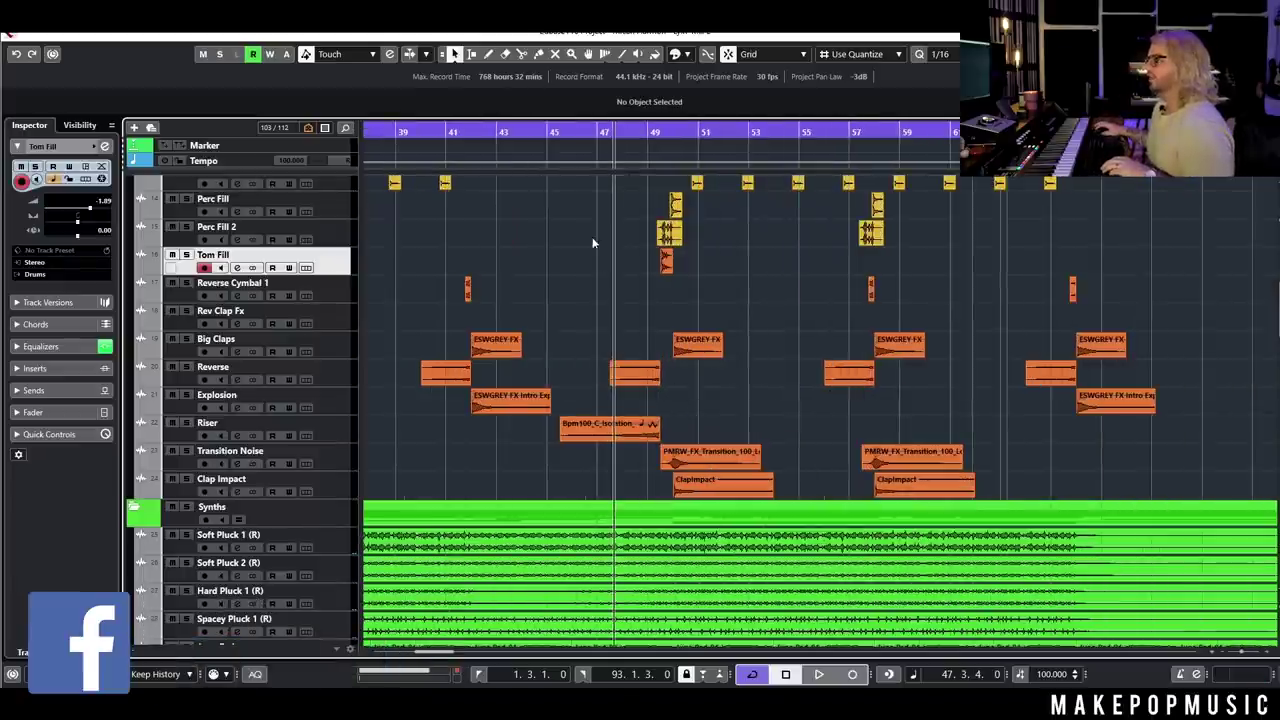
key("space")
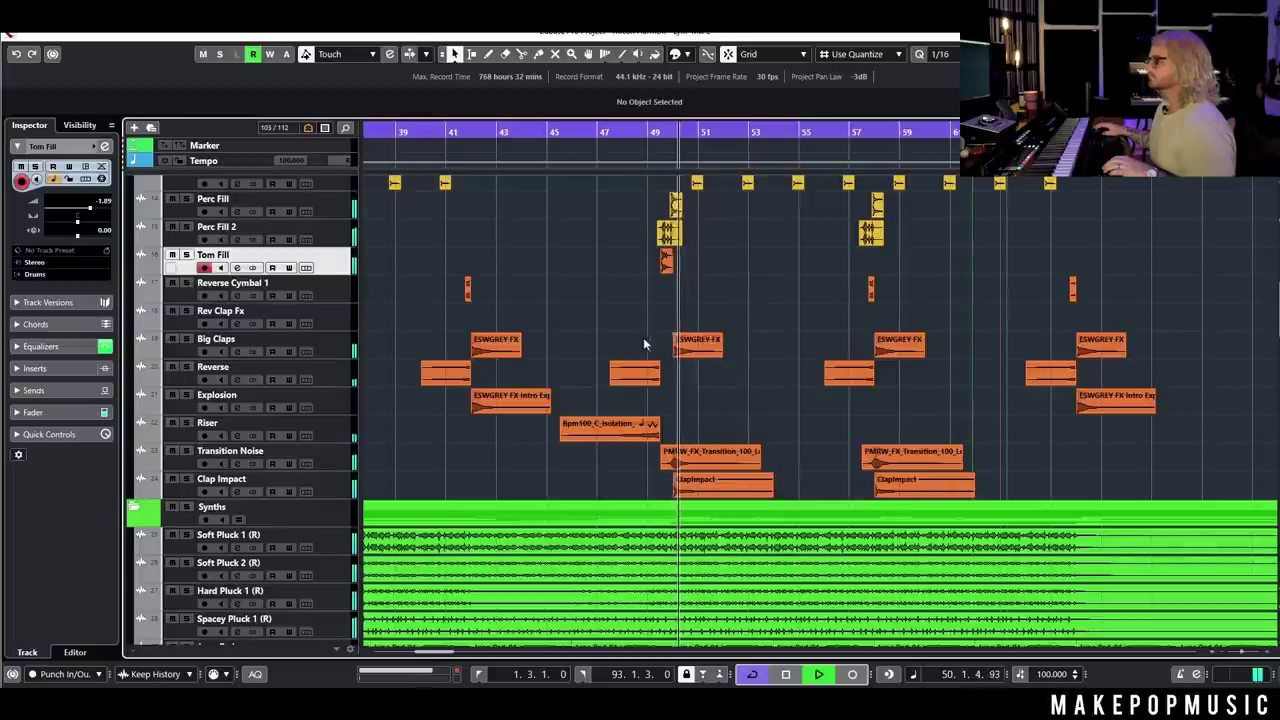
key("space")
- Mute the riser, reverse, claps, crash and impact clips around bar 50 for one playback from 47.3.4, and unmute them
left_click_drag(616, 325, 722, 490)
key("shift+m")
key("space")
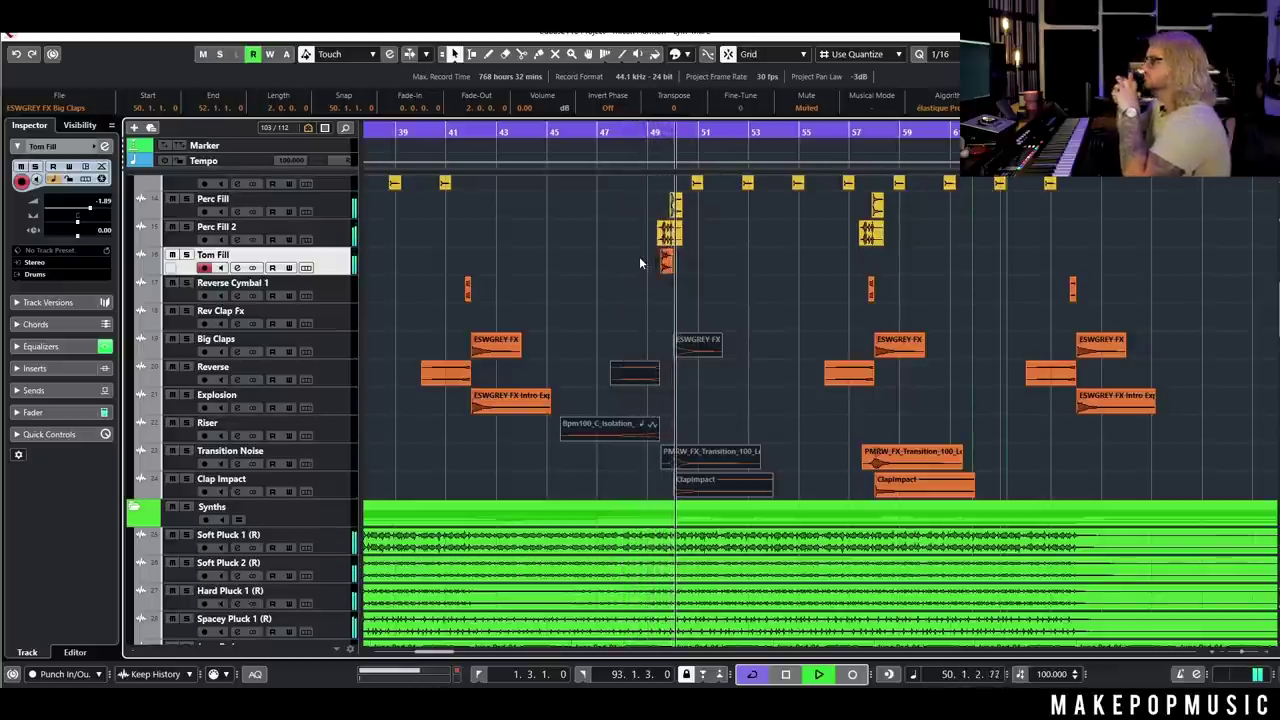
key("space")
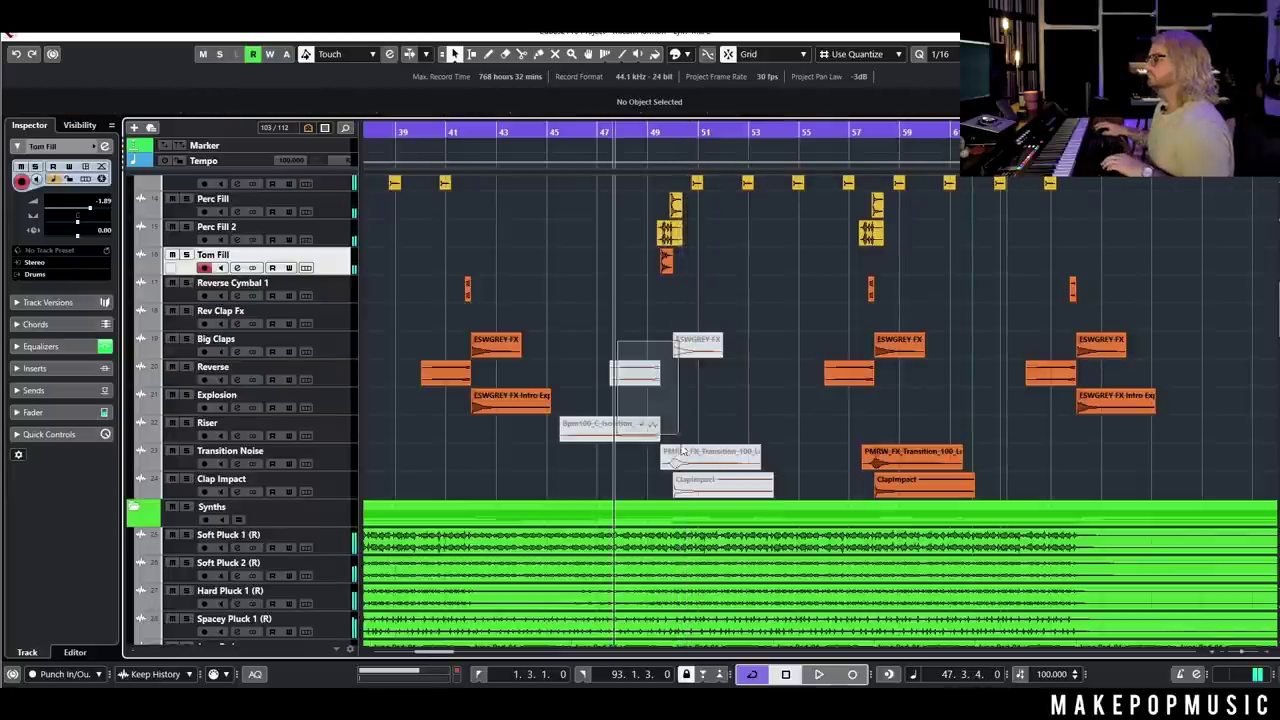
key("u")
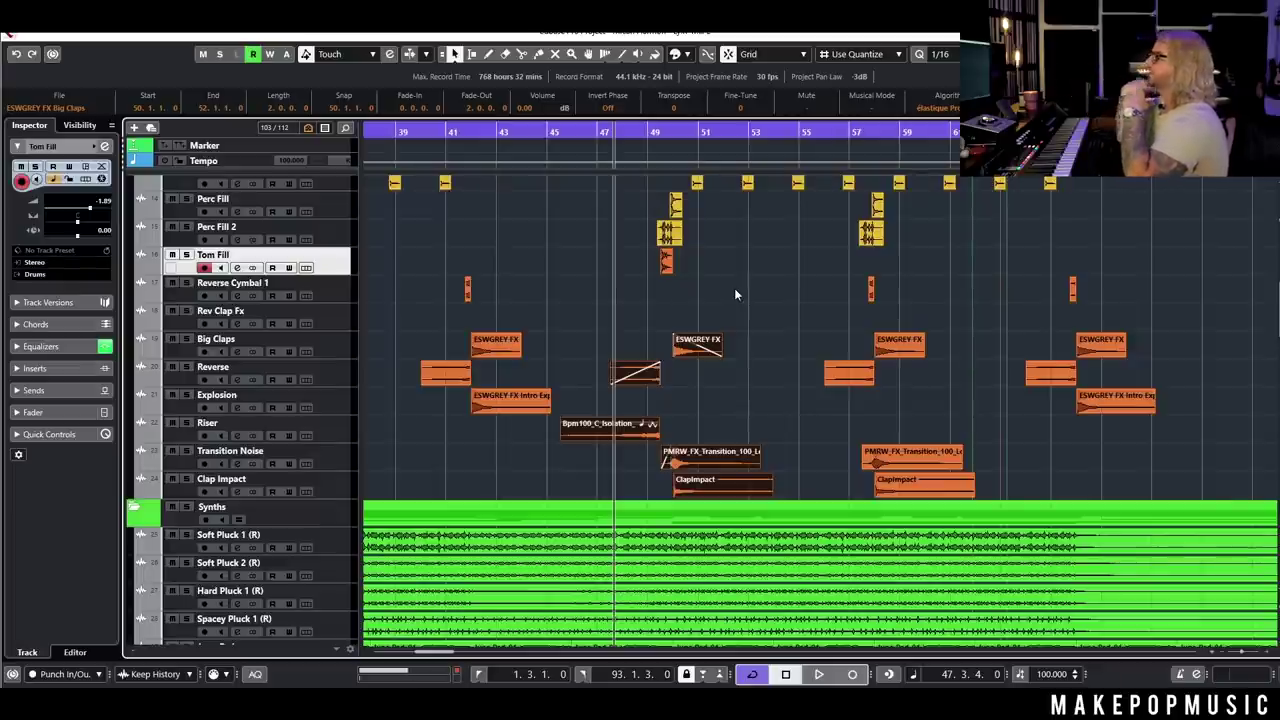
- Examine the layered effects clips between bars 45 and 52, with the Big Claps clip at bar 50 selected
key("h")
key("h")
left_click_drag(641, 336, 695, 481)
left_click_drag(872, 302, 841, 388)
scroll(632, 341, "down", 6)
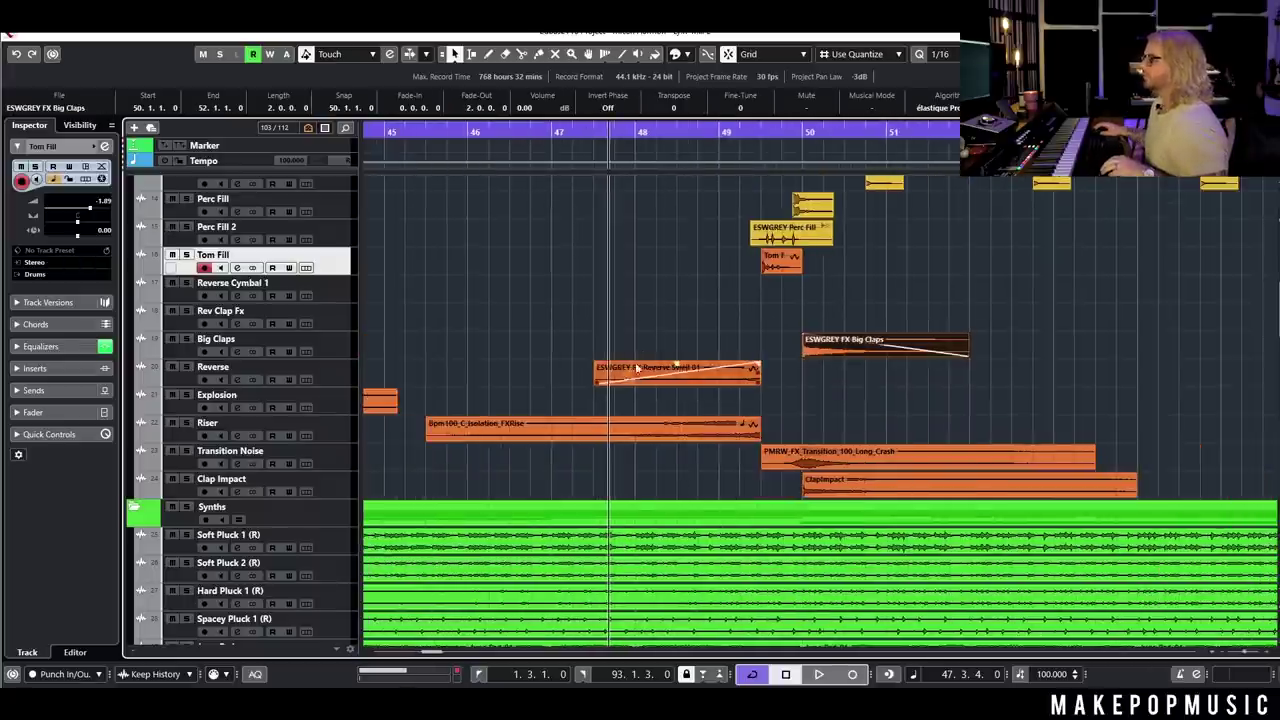
- Solo the Reverse Cymbal 1 track to play its clip just before bar 34, and clear the solo
scroll(650, 340, "left", 3)
scroll(716, 310, "up", 7)
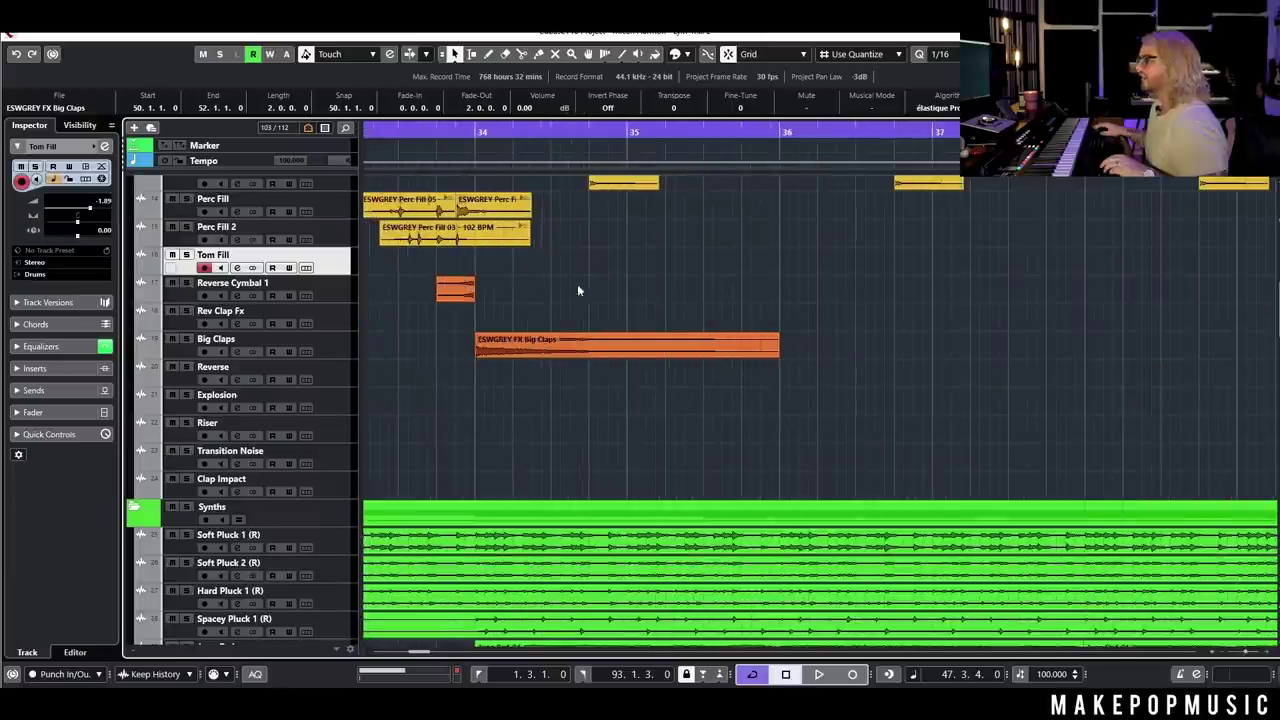
left_click(432, 131)
left_click(186, 283)
key("space")
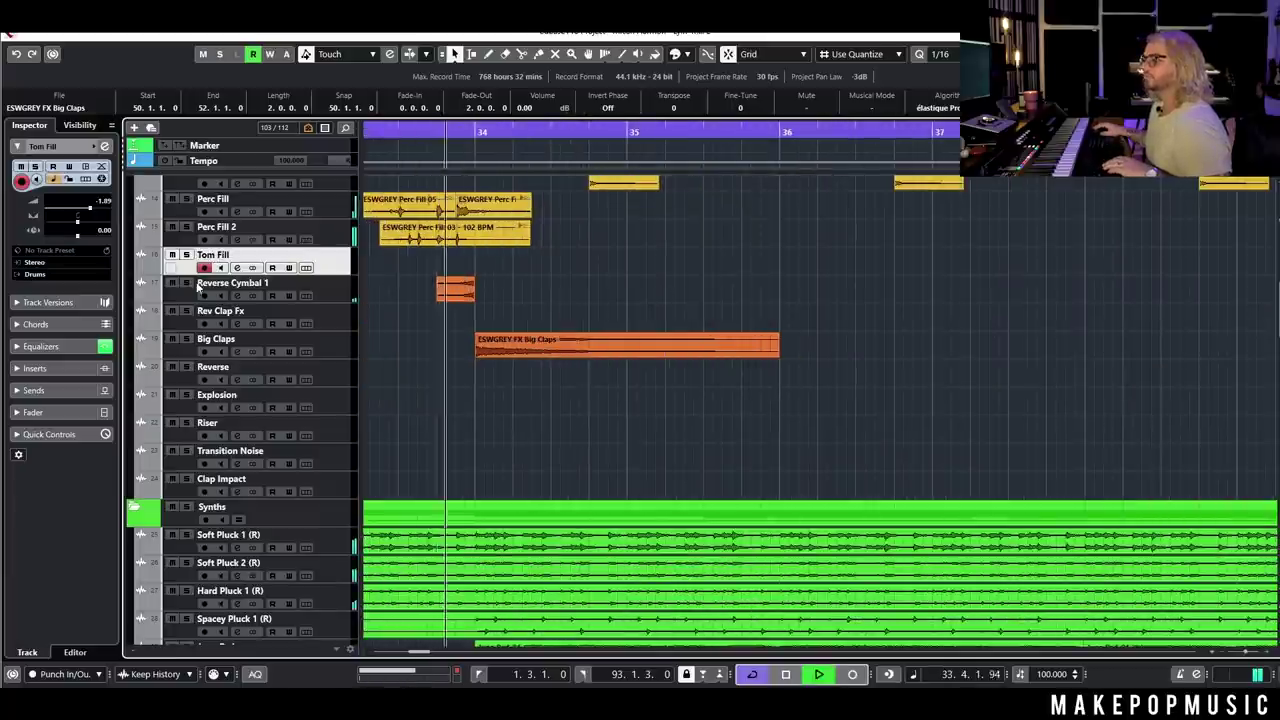
left_click(443, 131)
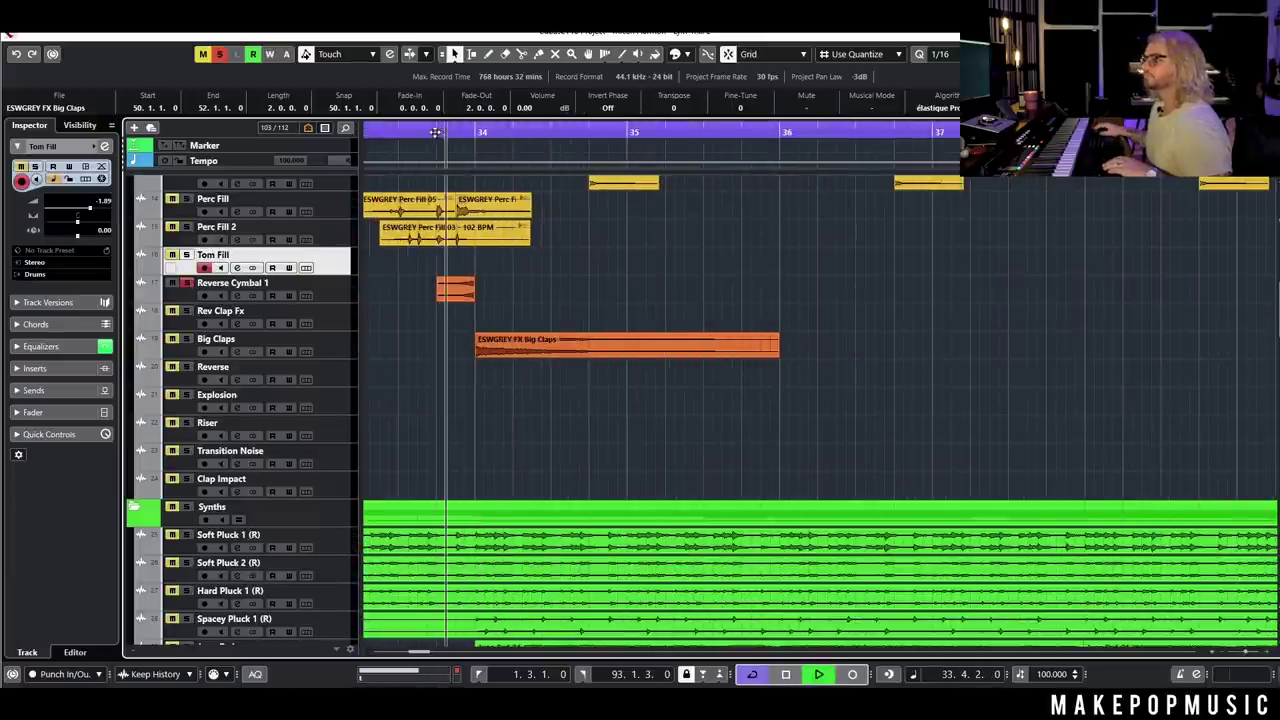
key("space")
left_click(186, 283)
- Play the full mix from 33.3.3 to hear the reverse cymbal lead into bar 34
scroll(544, 323, "down", 6)
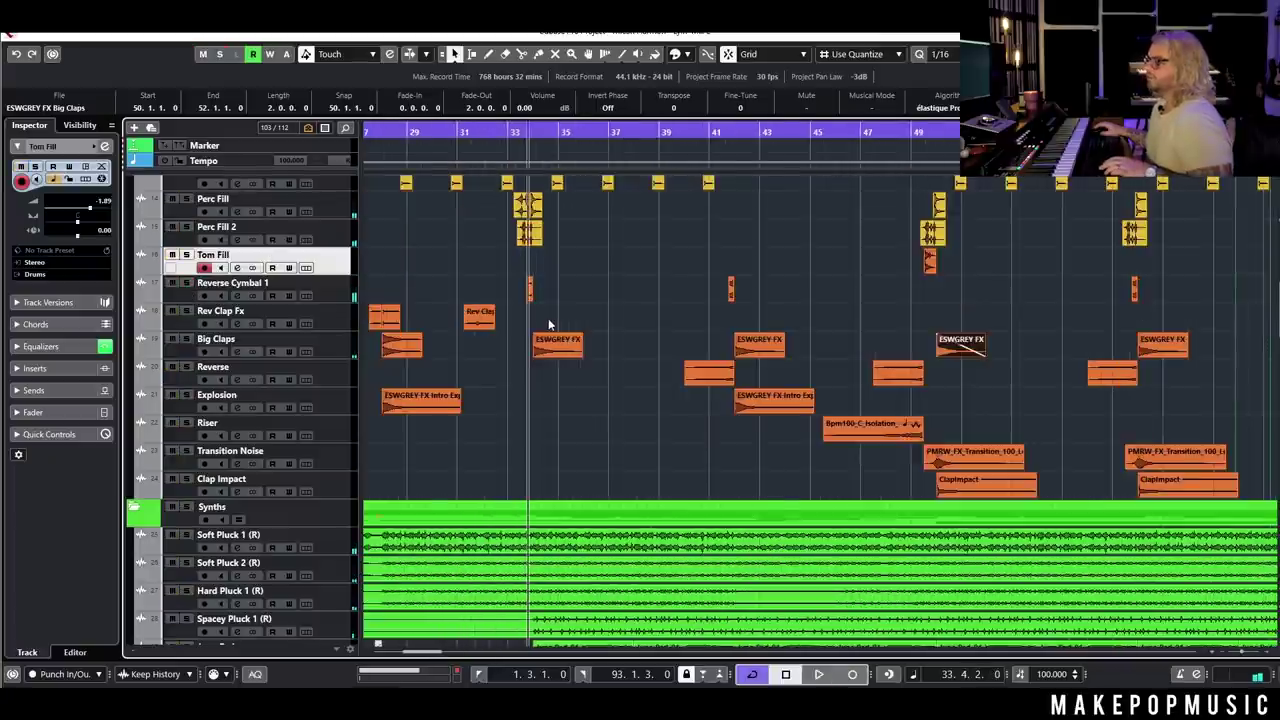
scroll(548, 323, "left", 5)
scroll(808, 305, "up", 3)
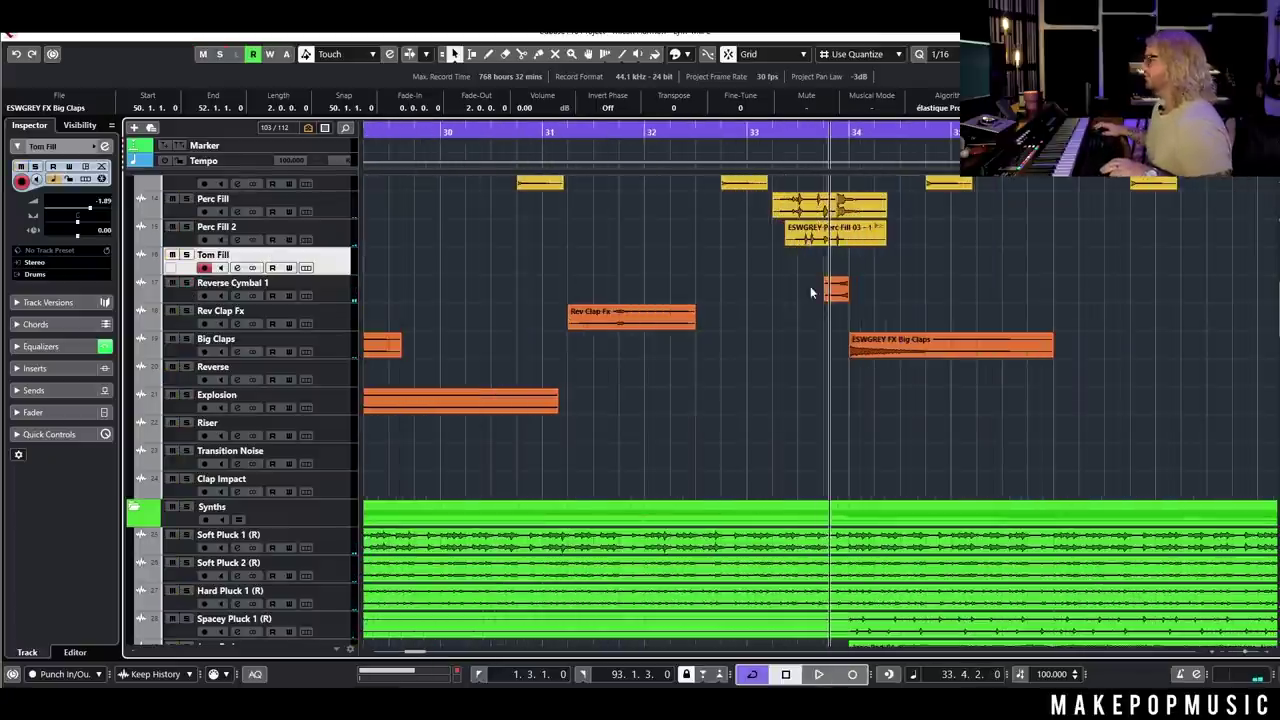
left_click(811, 134)
key("space")
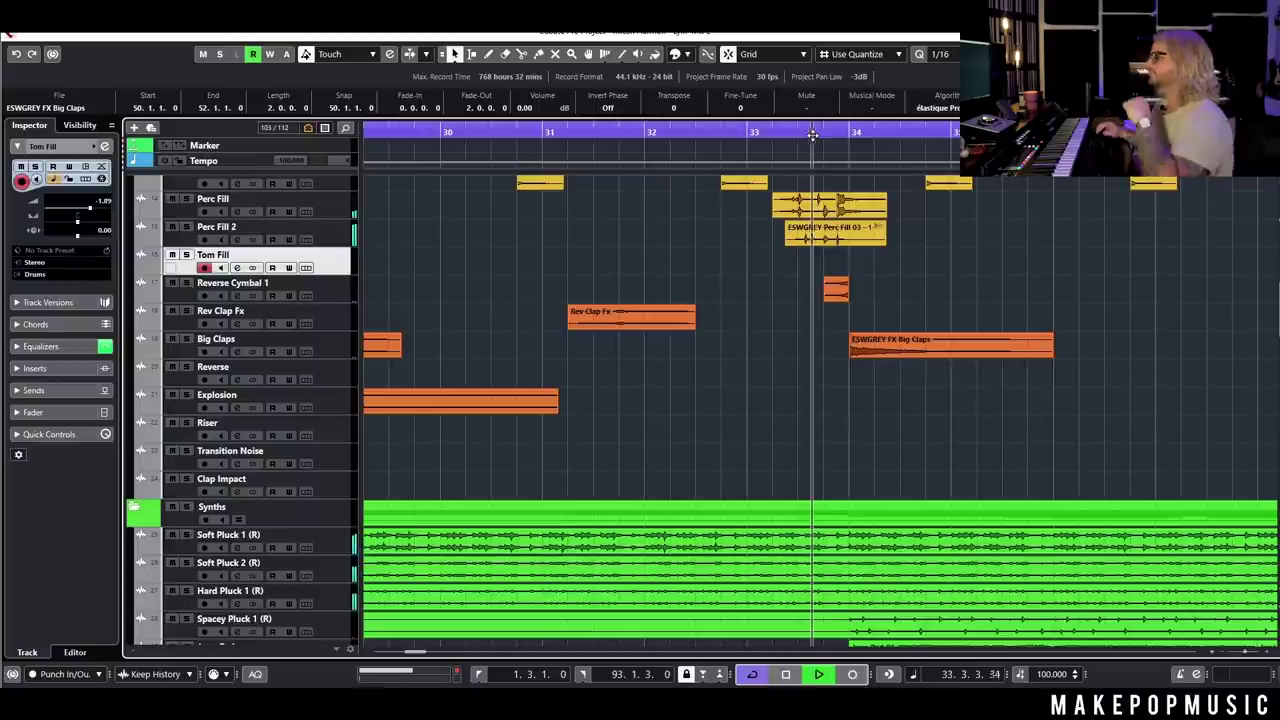
- Select the Rev Clap Fx clips starting at 7.2.1 and play the full mix from 7.1.3
scroll(760, 420, "down", 3)
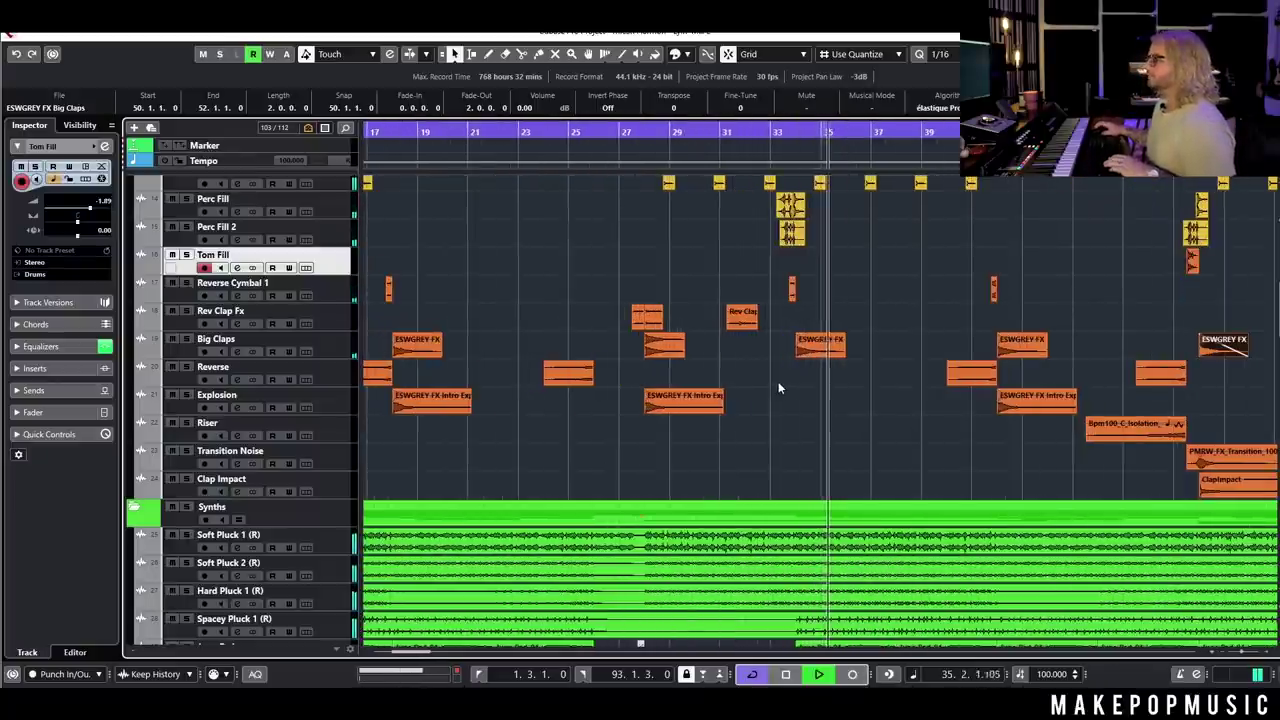
key("space")
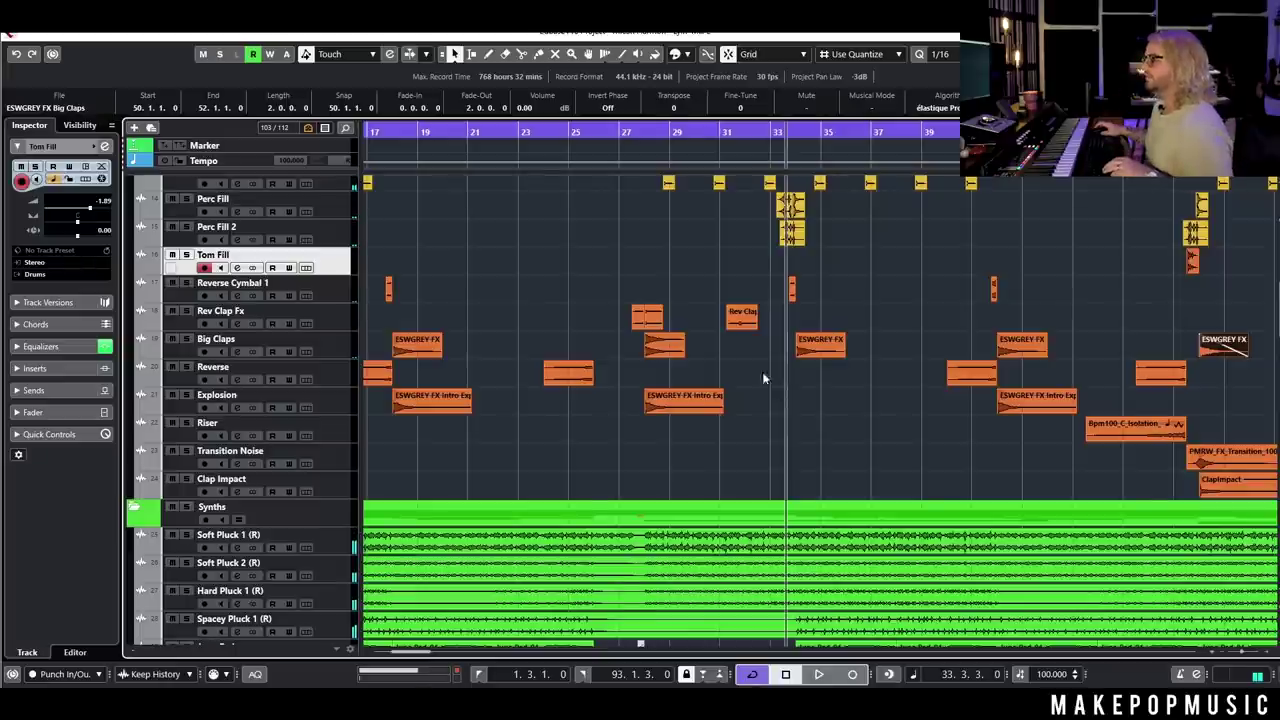
scroll(736, 368, "up", 3)
scroll(540, 280, "left", 5)
left_click(709, 146)
scroll(750, 319, "up", 3)
left_click_drag(753, 256, 755, 371)
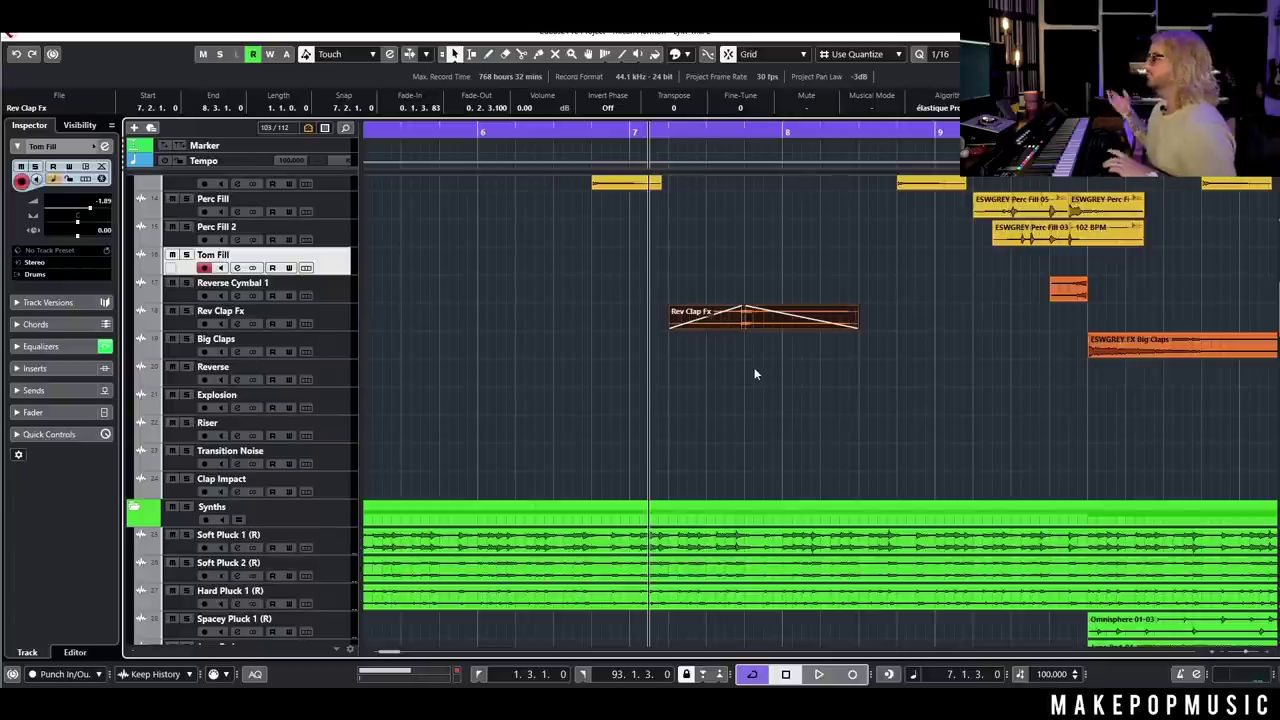
key("space")
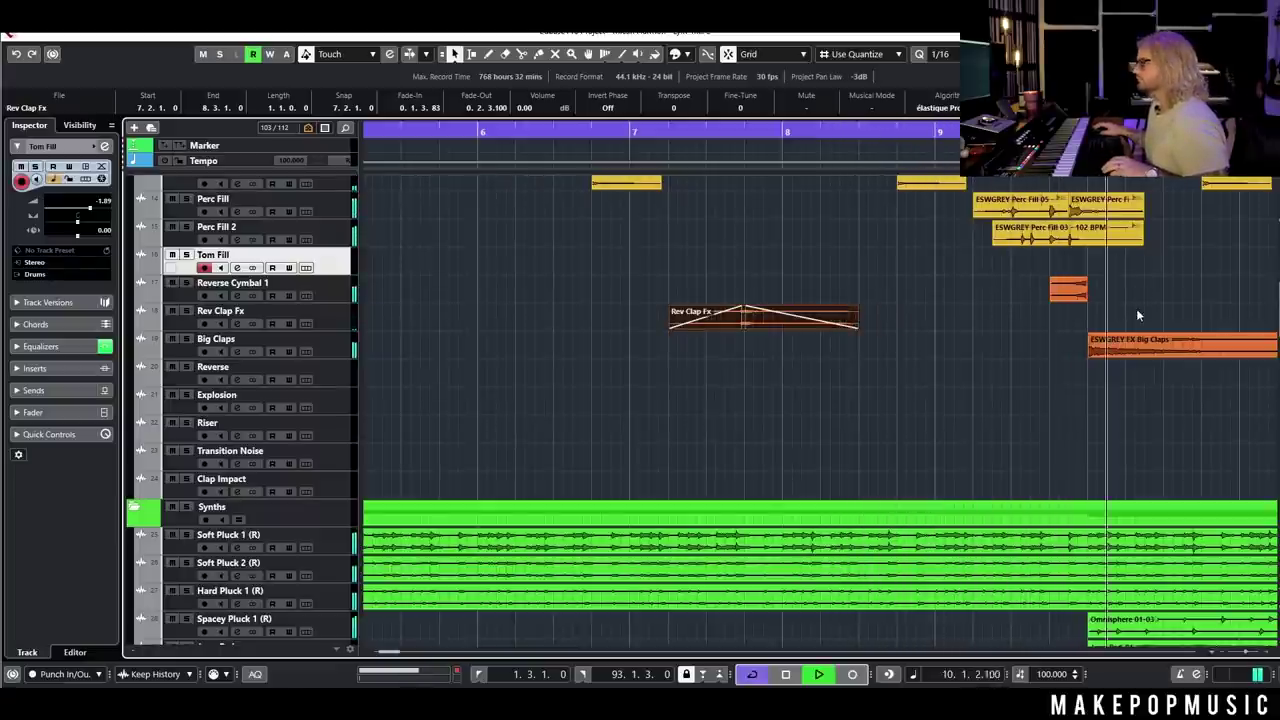
key("g")
key("g")
key("g")
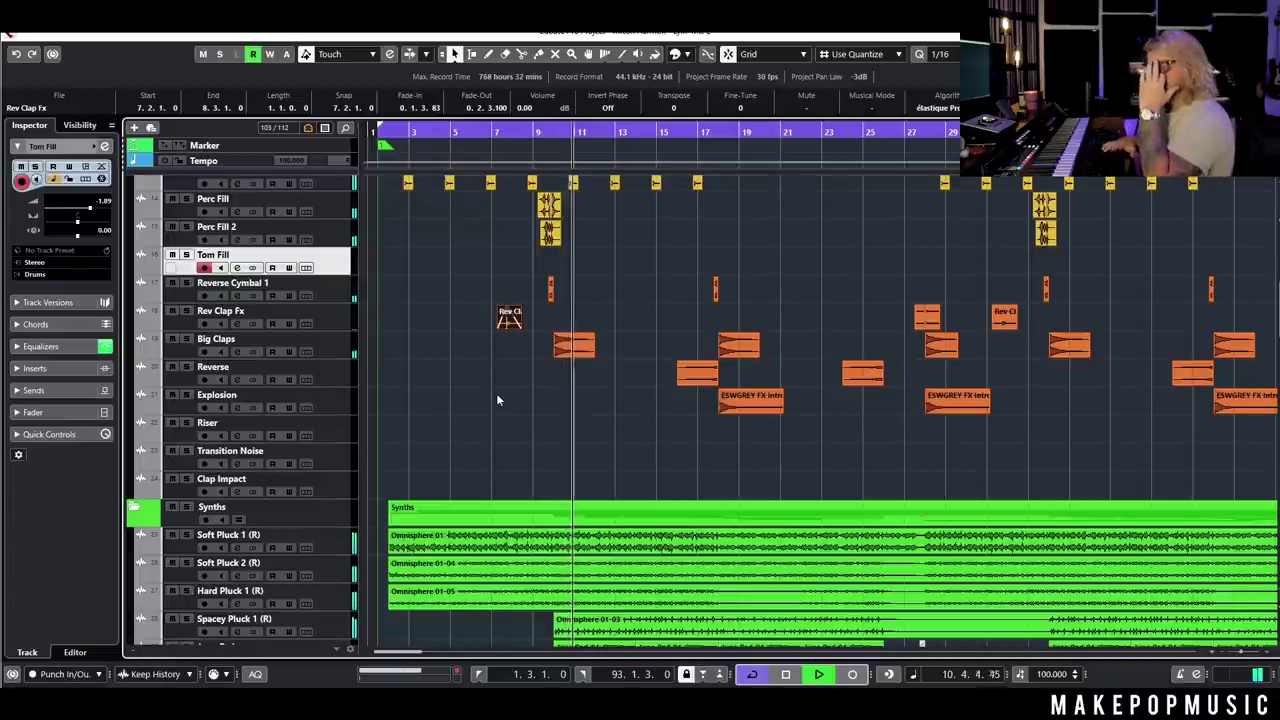
key("space")
- Unmute the short Juno Pad clip at 27.4.1
scroll(506, 390, "down", 10)
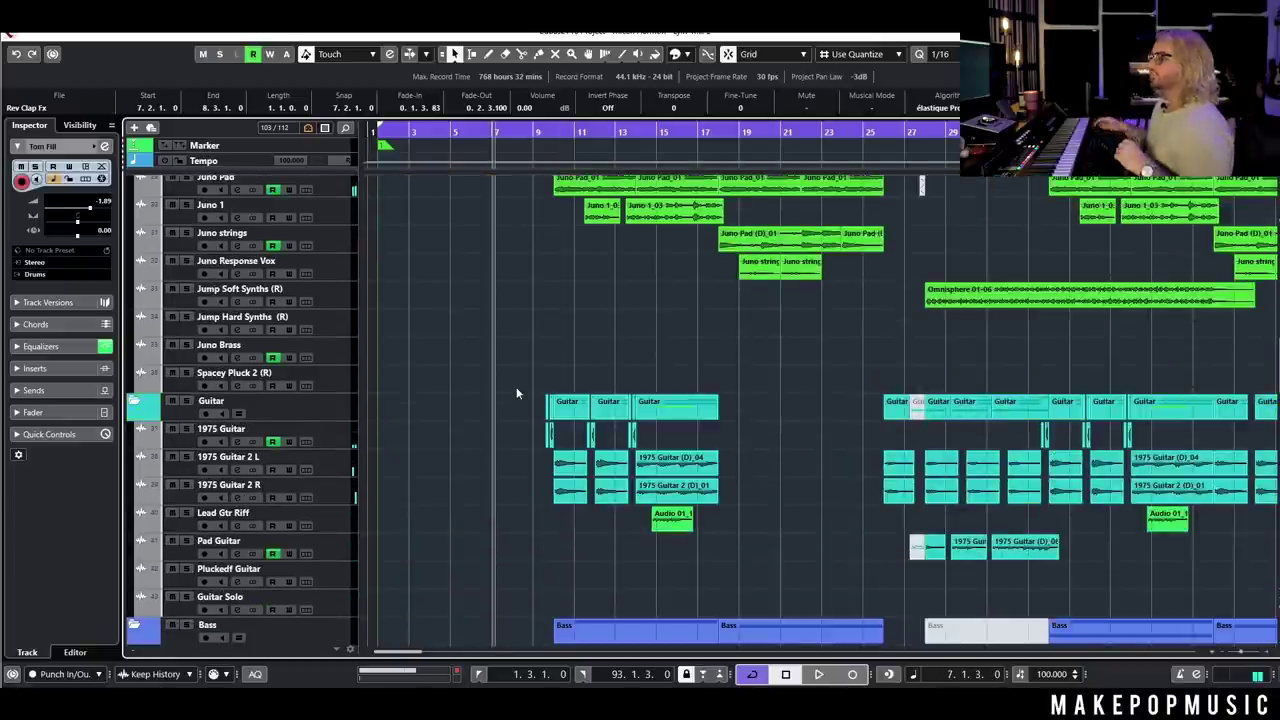
scroll(816, 412, "up", 7)
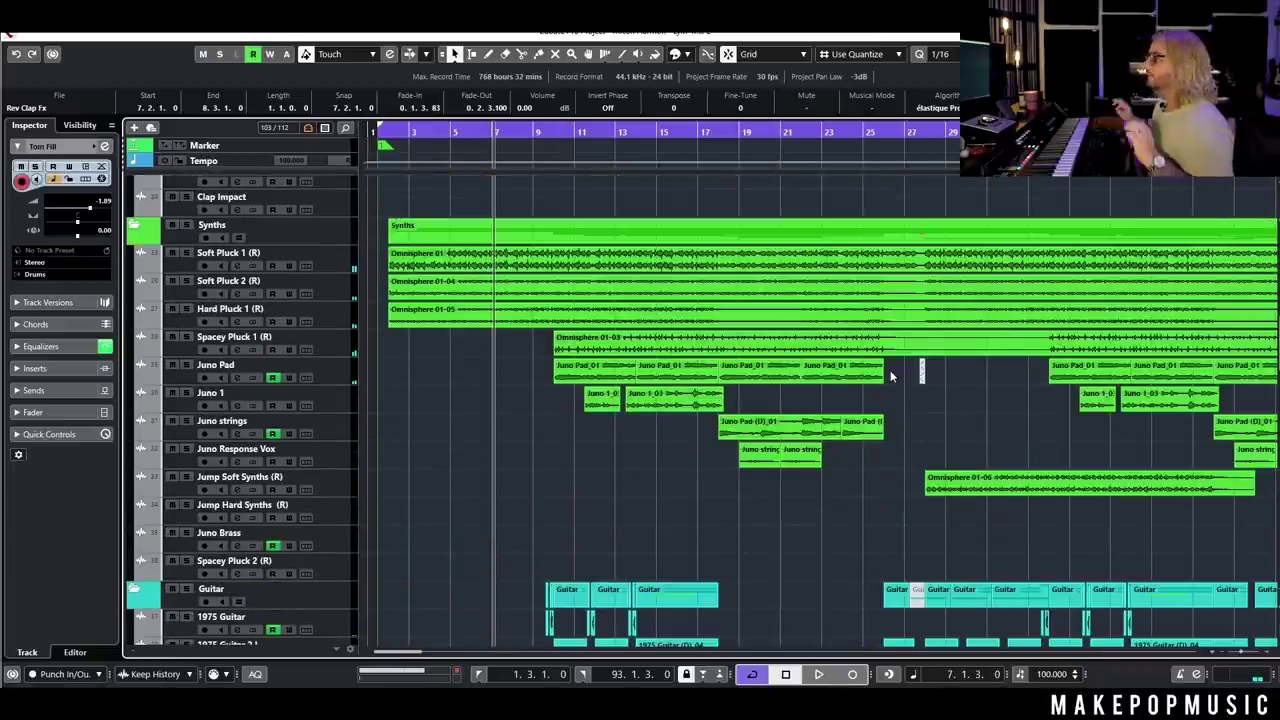
scroll(895, 382, "up", 3)
left_click_drag(904, 372, 981, 378)
key("alt+m")
scroll(954, 390, "up", 4)
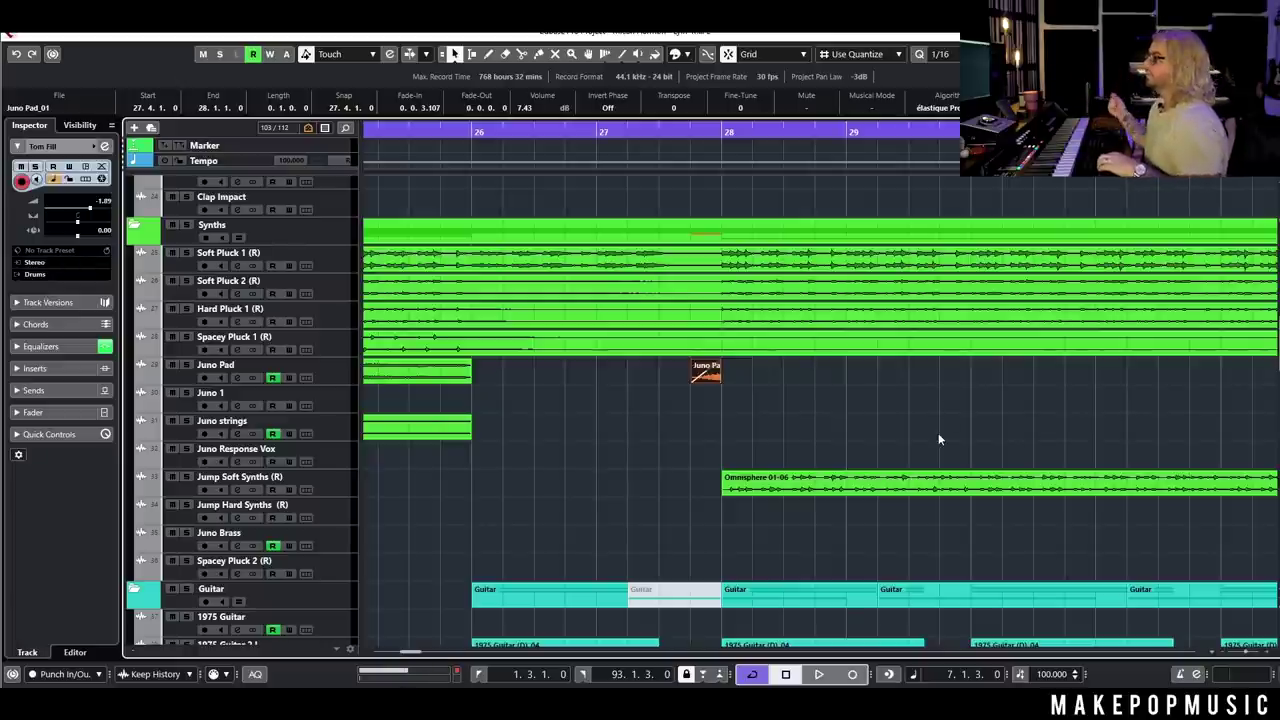
- Solo the Juno Pad track and play its short clip just before bar 28
left_click(186, 364)
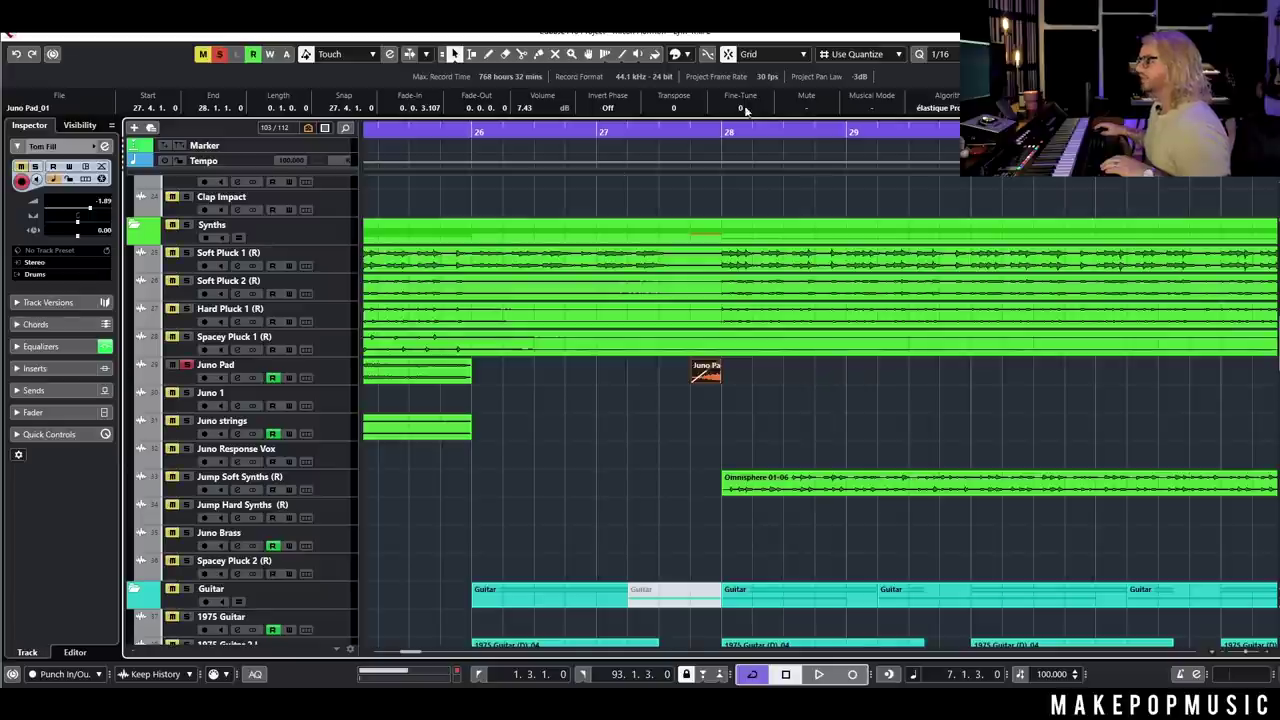
left_click(691, 128)
key("space")
key("space")
- Clear the solo and play the full mix from bar 27 to hear the Juno Pad swell lead into bar 28
left_click(634, 131)
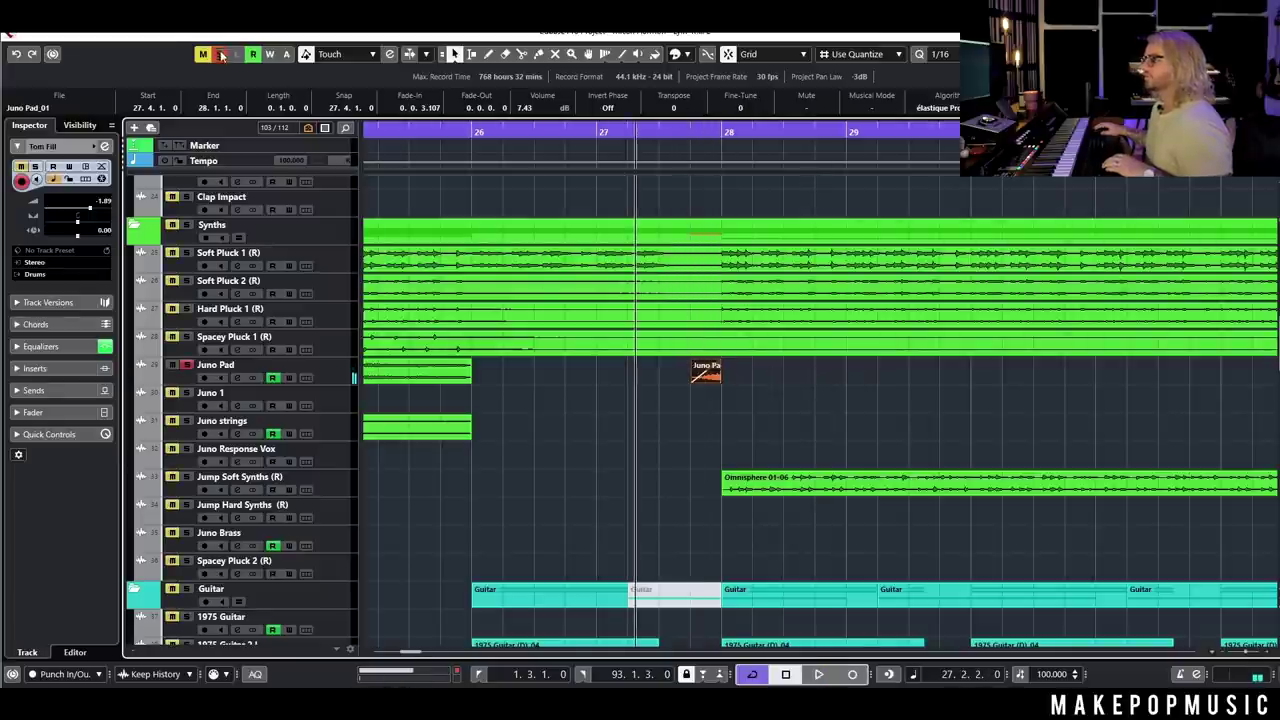
left_click(221, 56)
key("space")
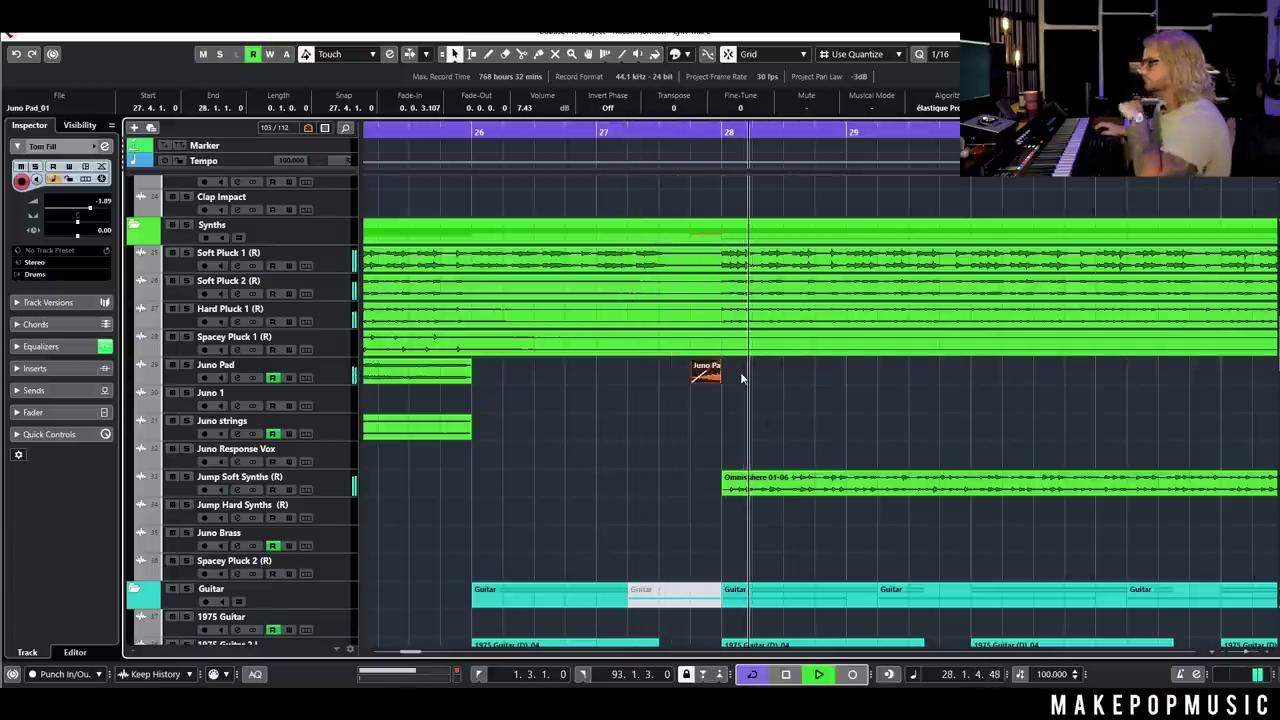
scroll(804, 411, "down", 4)
key("space")
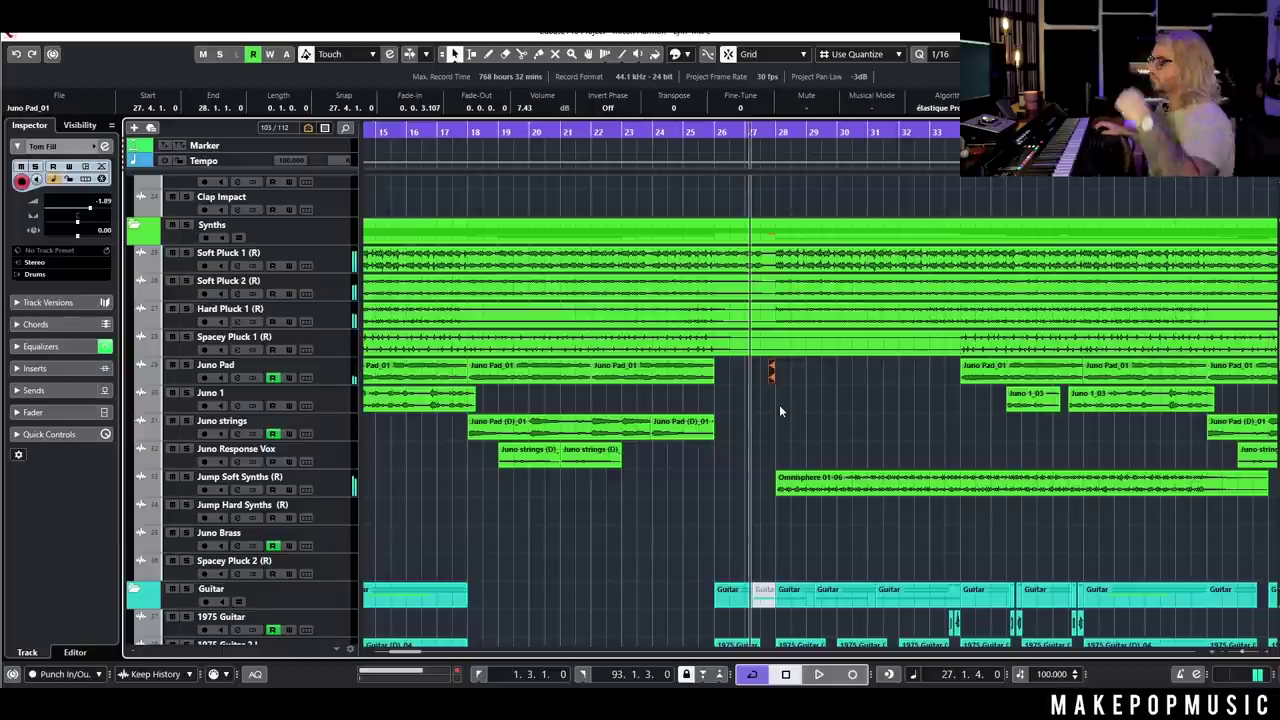
- Find and select the Reverse Vocal clip at 81.3.1, just before the last chorus
scroll(777, 382, "left", 5)
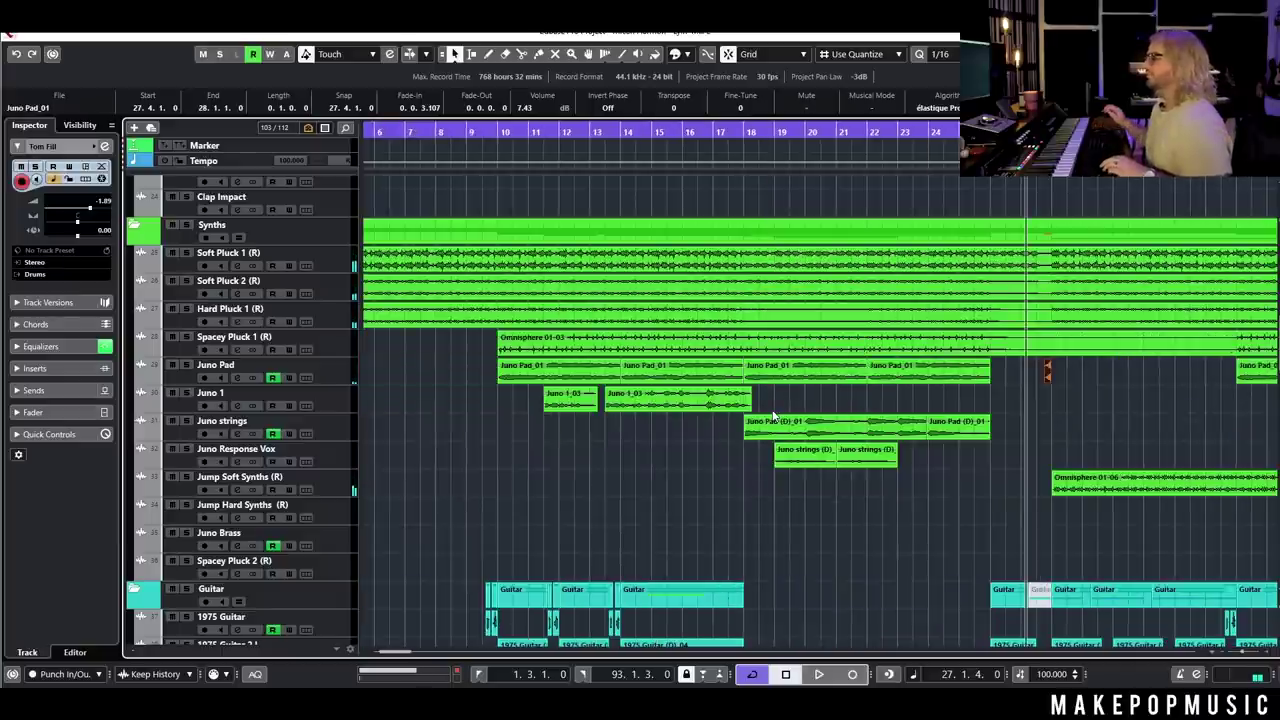
scroll(890, 416, "down", 3)
scroll(905, 400, "down", 15)
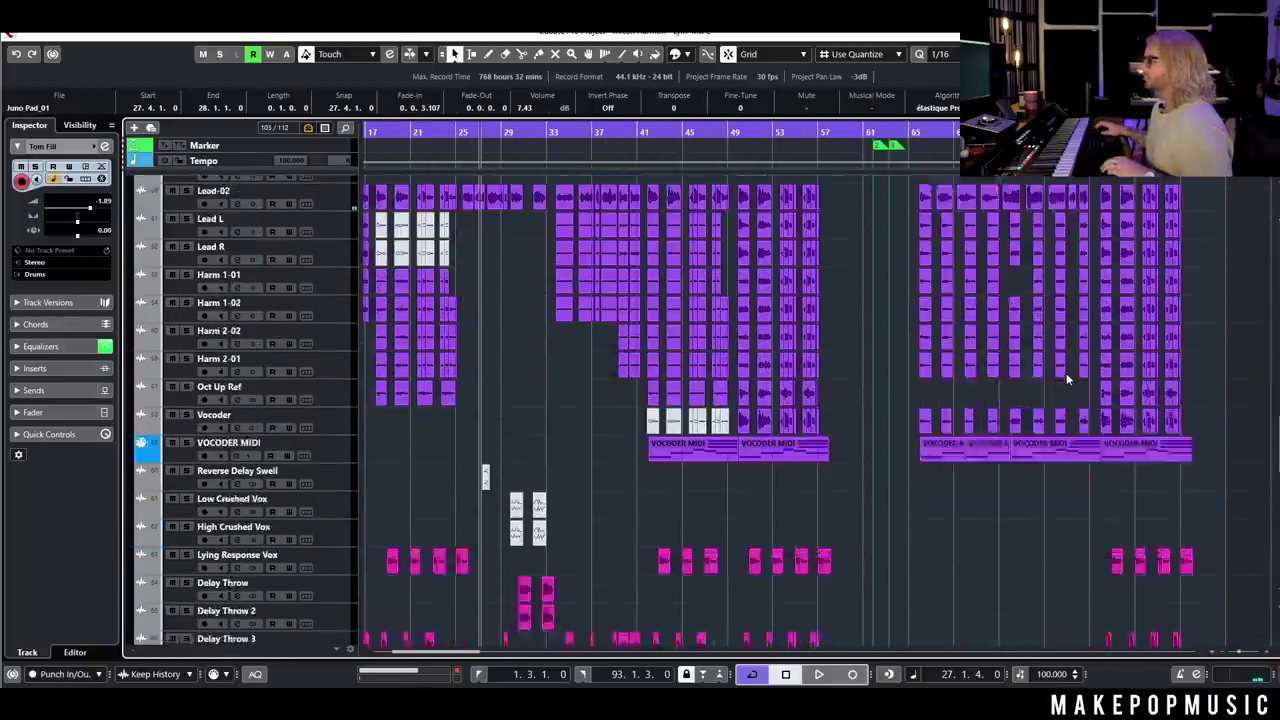
scroll(1073, 416, "down", 5)
scroll(1059, 468, "up", 10)
left_click(1006, 258)
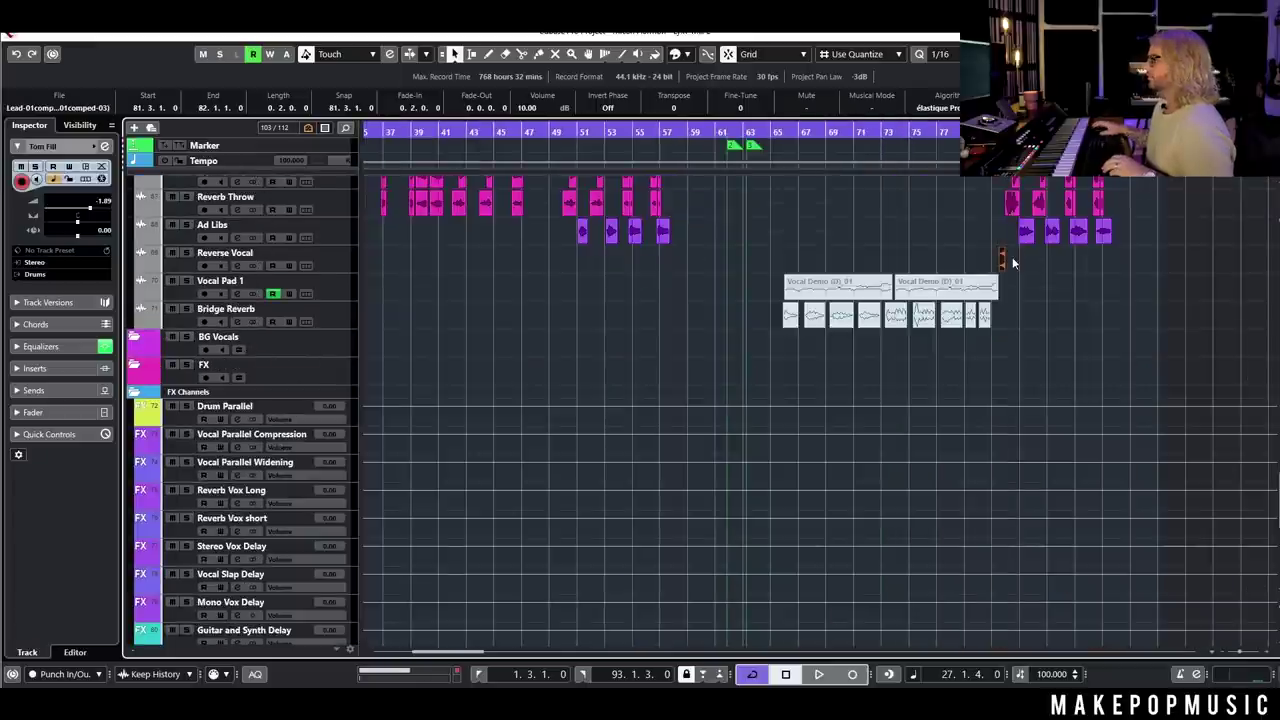
- Play the full mix from 81.2.3 to hear the reverse vocal lead into bar 82
scroll(1004, 258, "up", 5)
scroll(1001, 258, "up", 4)
left_click(956, 133)
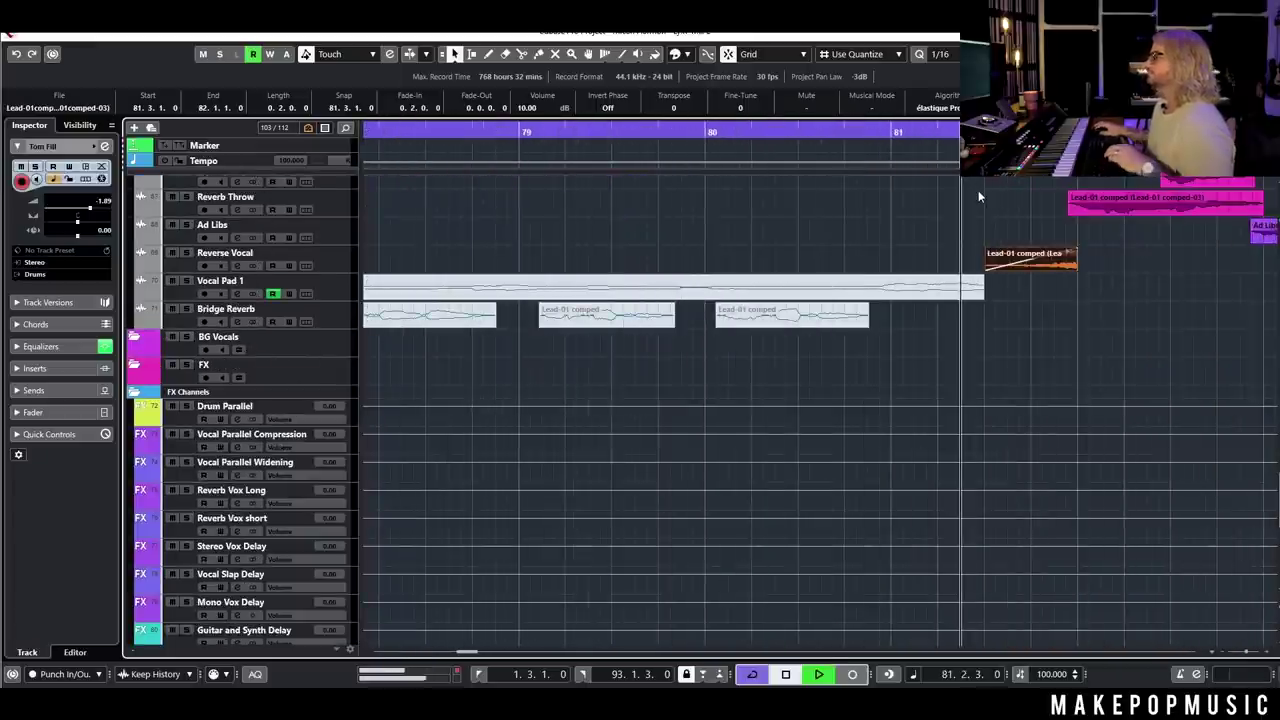
left_click(978, 190)
key("space")
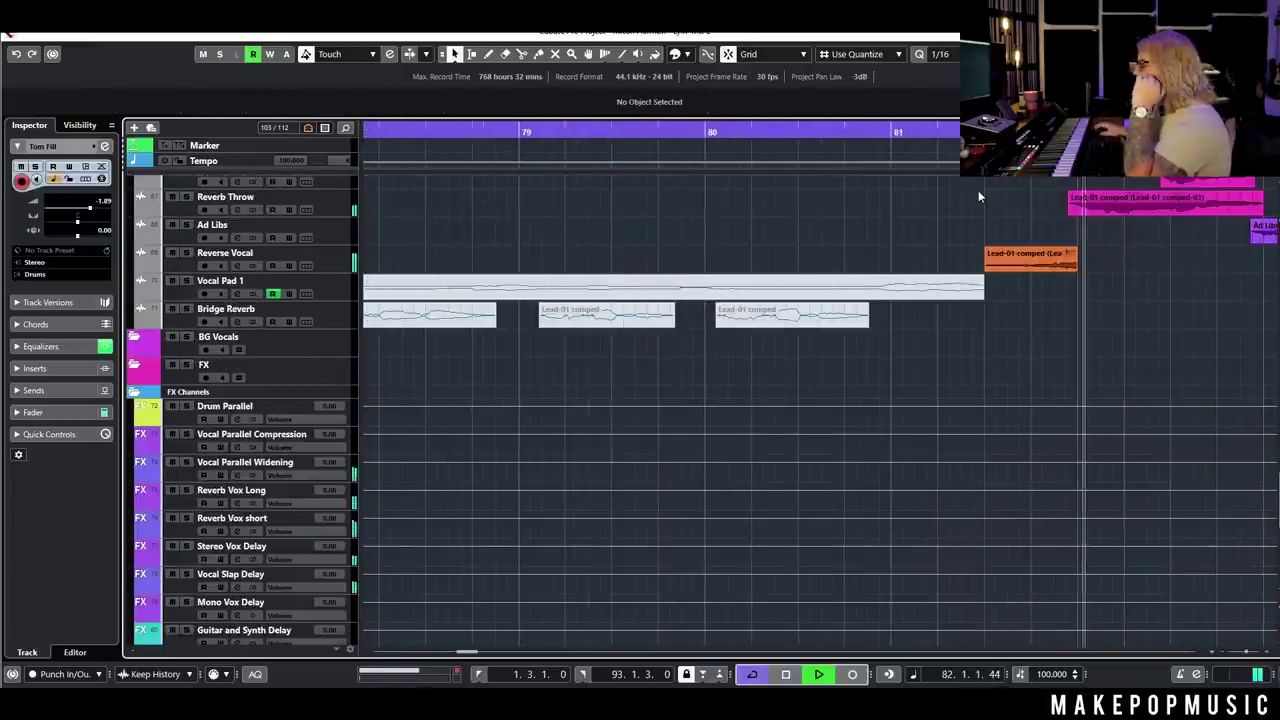
scroll(1086, 284, "down", 6)
scroll(993, 295, "up", 5)
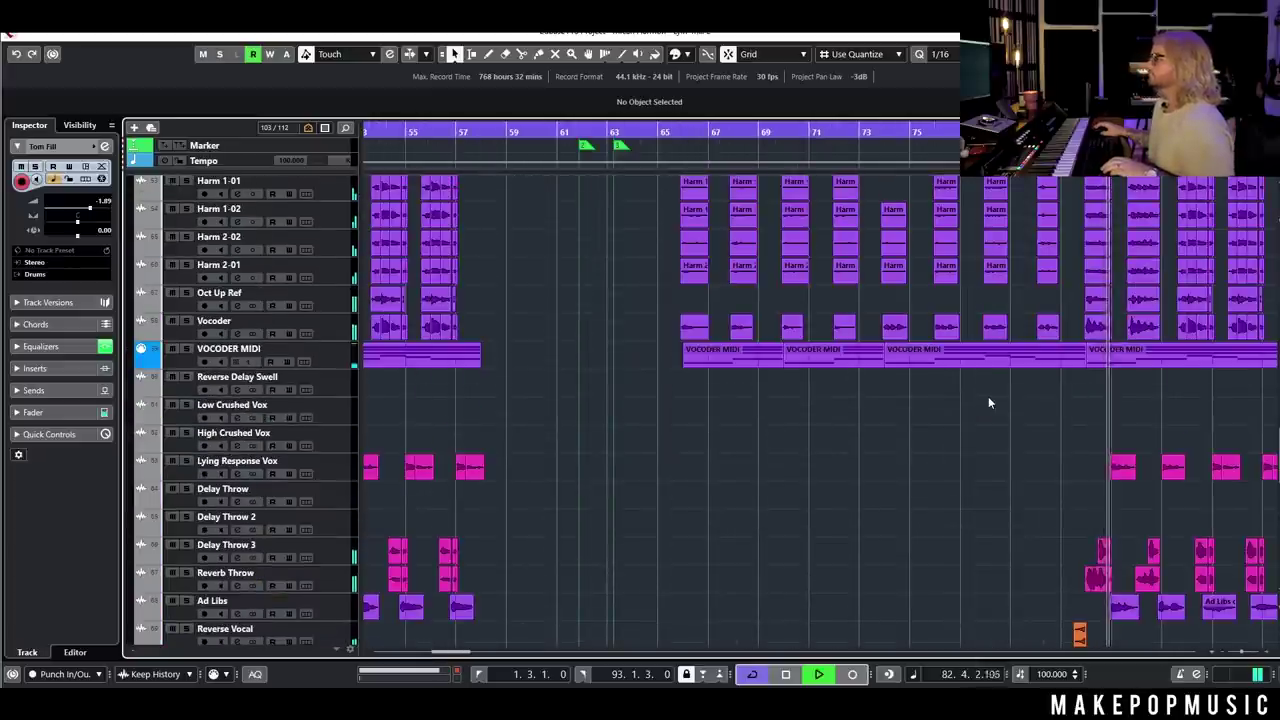
scroll(940, 390, "down", 4)
scroll(880, 315, "up", 7)
key("space")
- Solo the Rim Hit track in the drums and play its first hit in bar 2
scroll(822, 285, "left", 10)
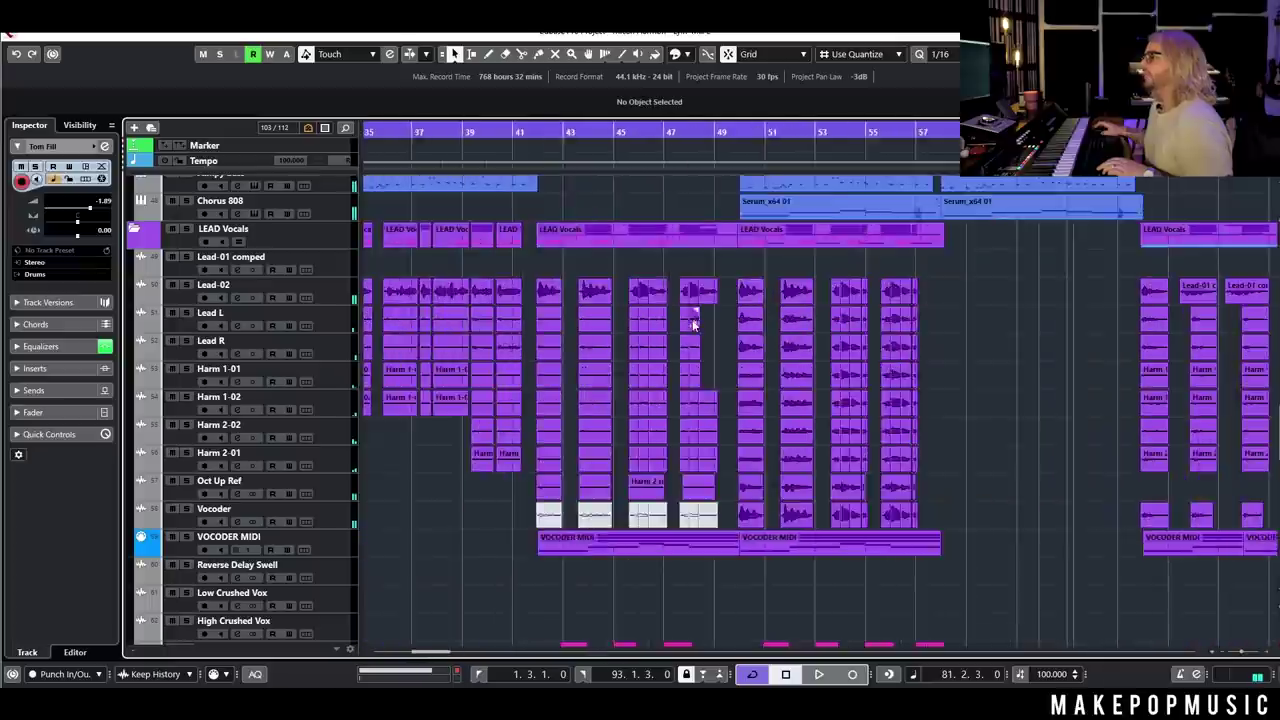
scroll(545, 398, "up", 10)
scroll(555, 395, "down", 3)
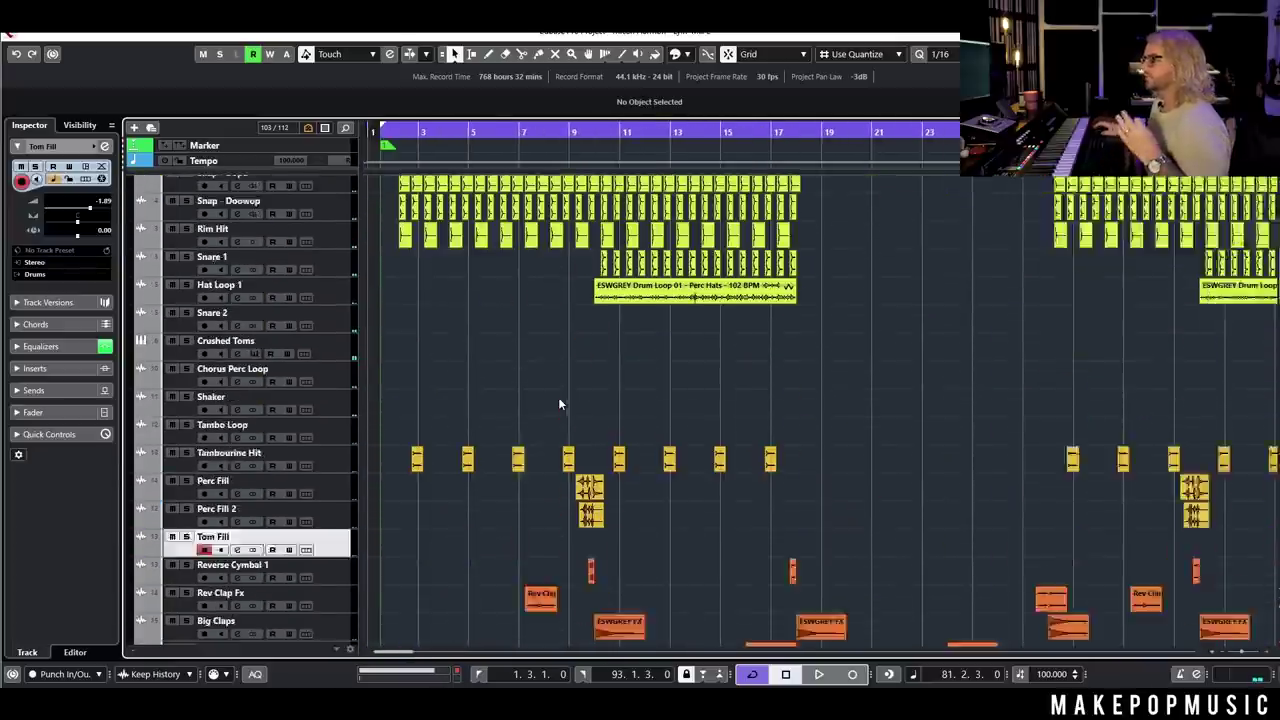
scroll(460, 382, "up", 3)
scroll(445, 385, "up", 3)
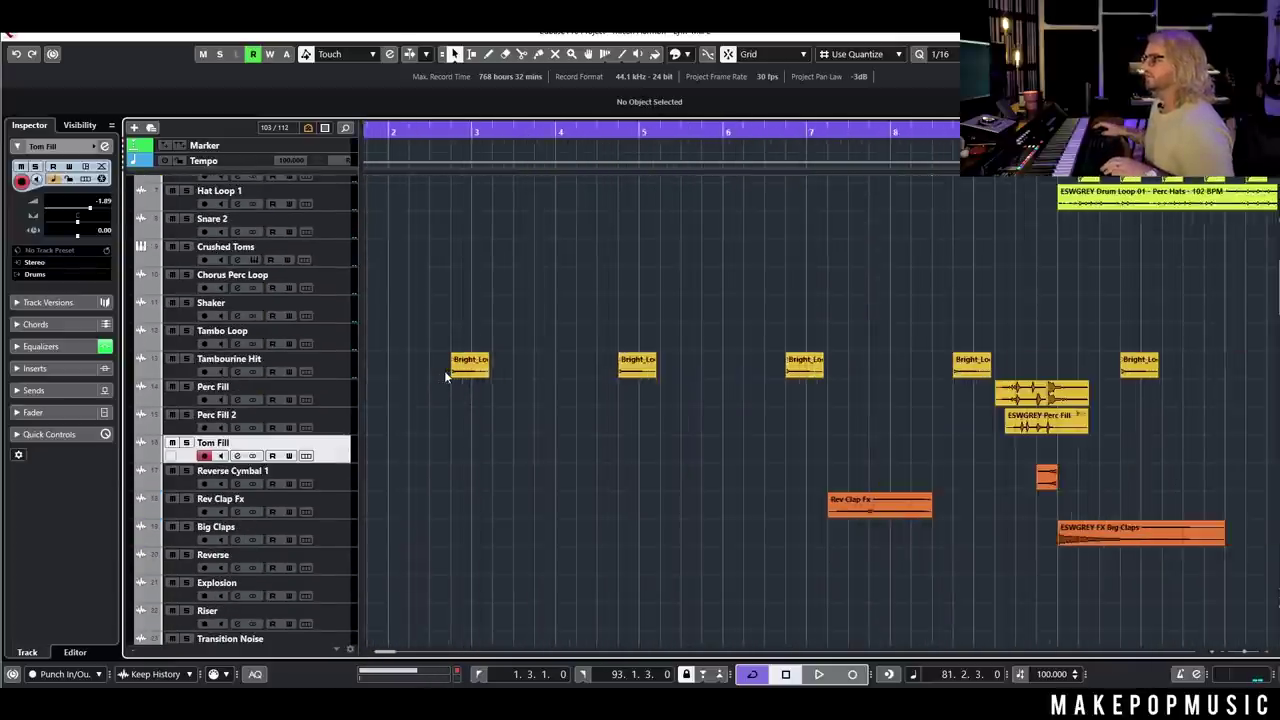
scroll(500, 340, "up", 7)
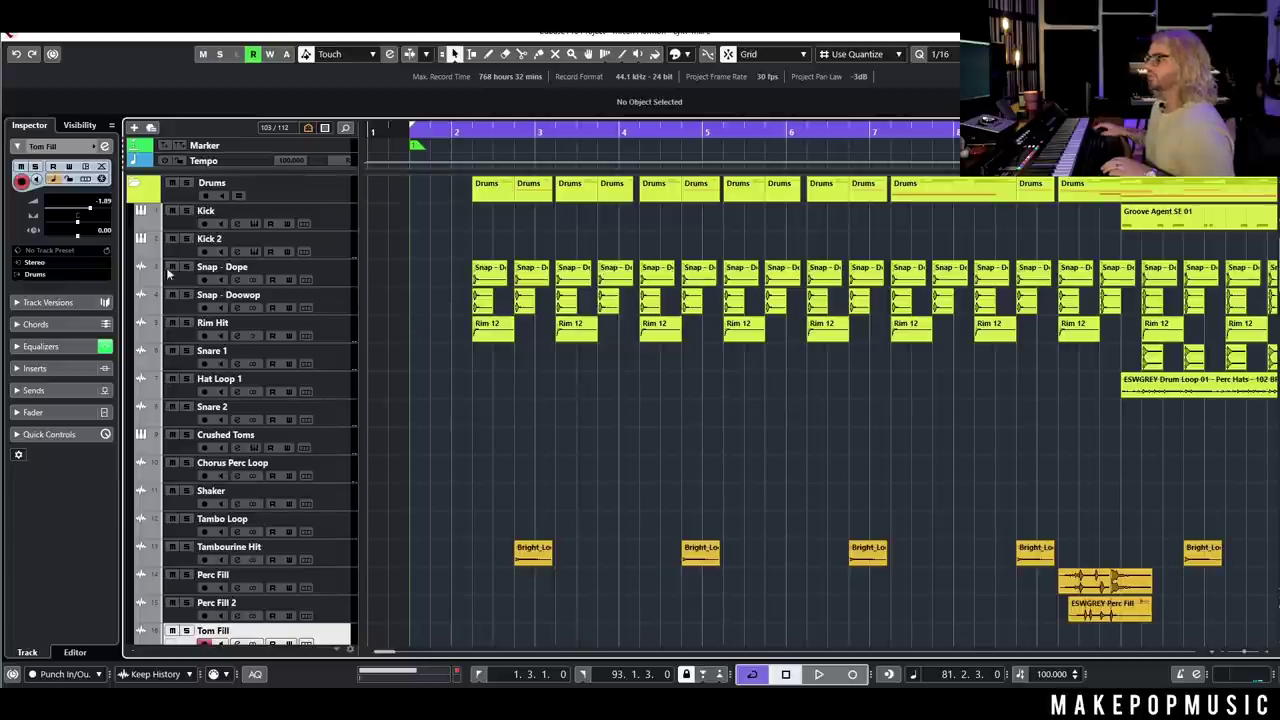
left_click(187, 322)
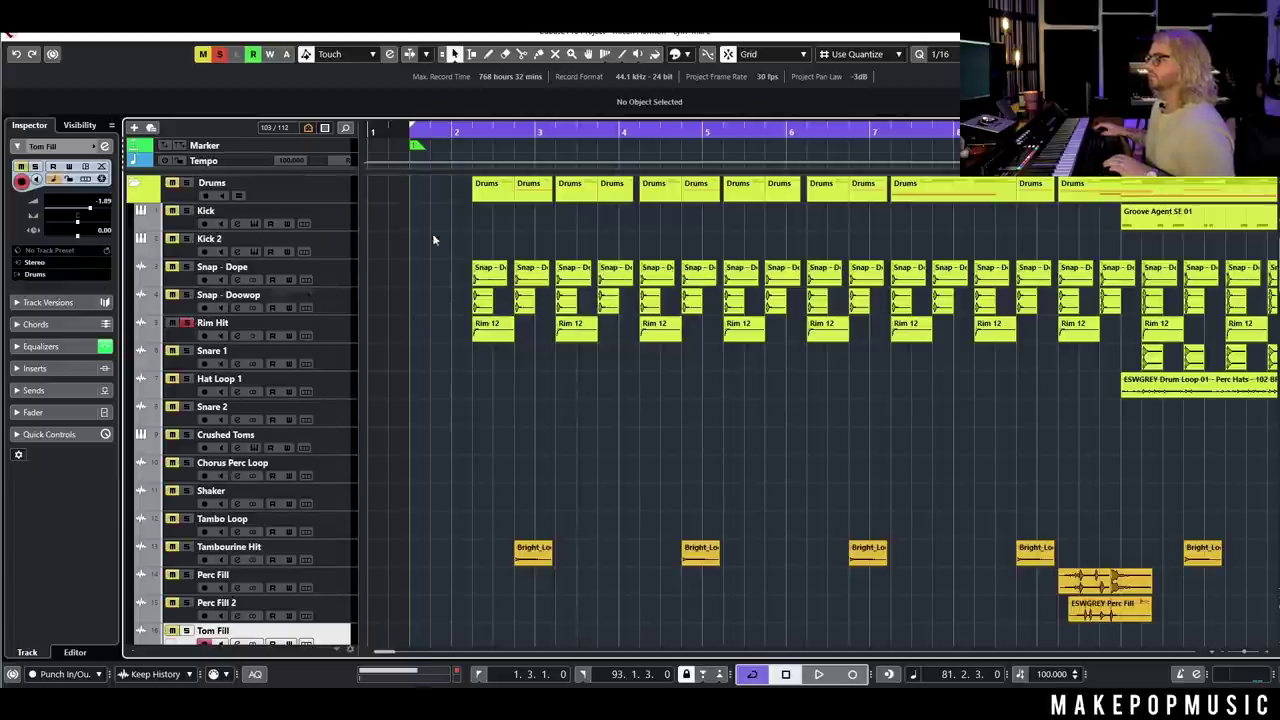
left_click(471, 135)
key("space")
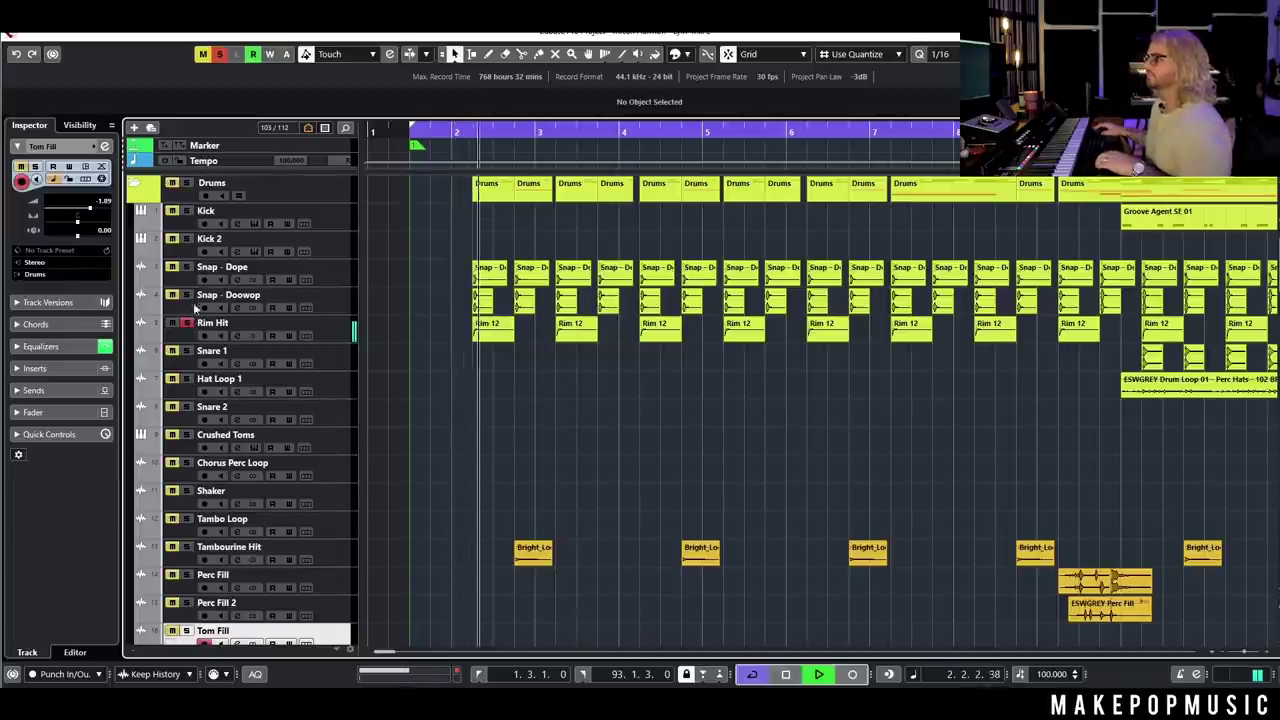
key("space")
- Duplicate the Rim Hit track and delete every clip on the copy except the first one
right_click(322, 328)
left_click(382, 371)
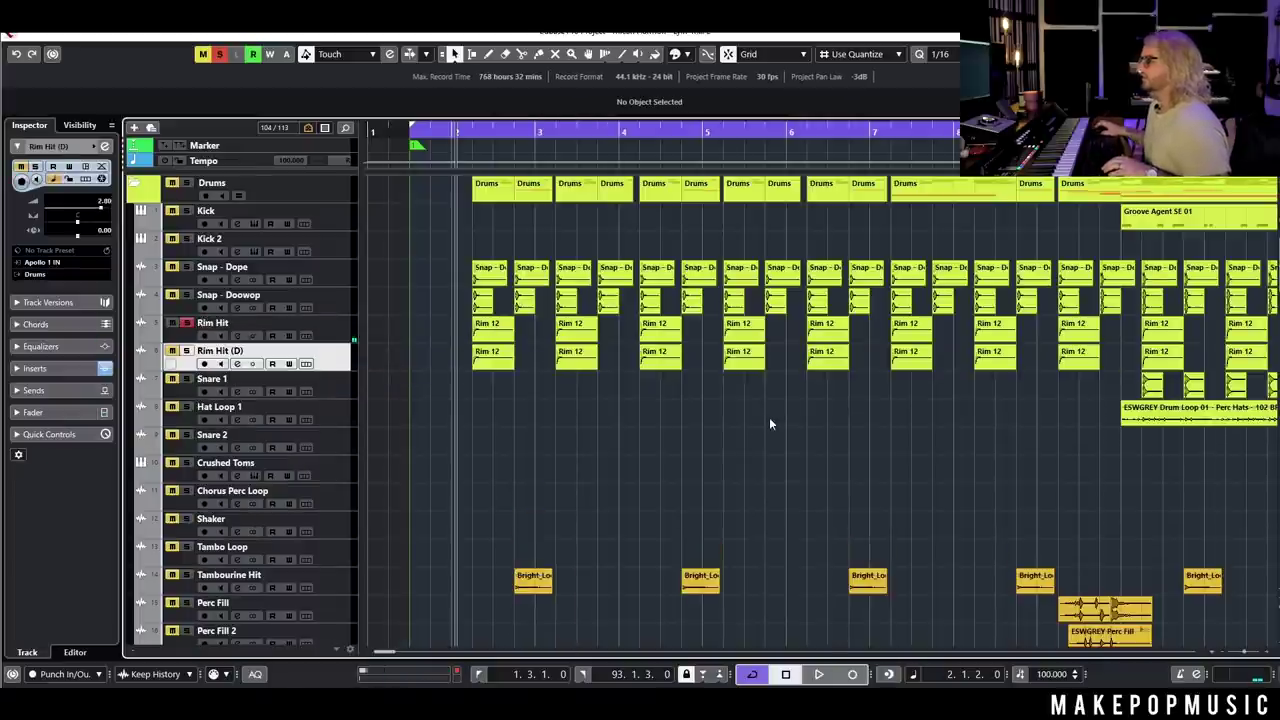
key("g")
key("g")
key("g")
key("g")
key("g")
key("g")
left_click_drag(1057, 362, 380, 360)
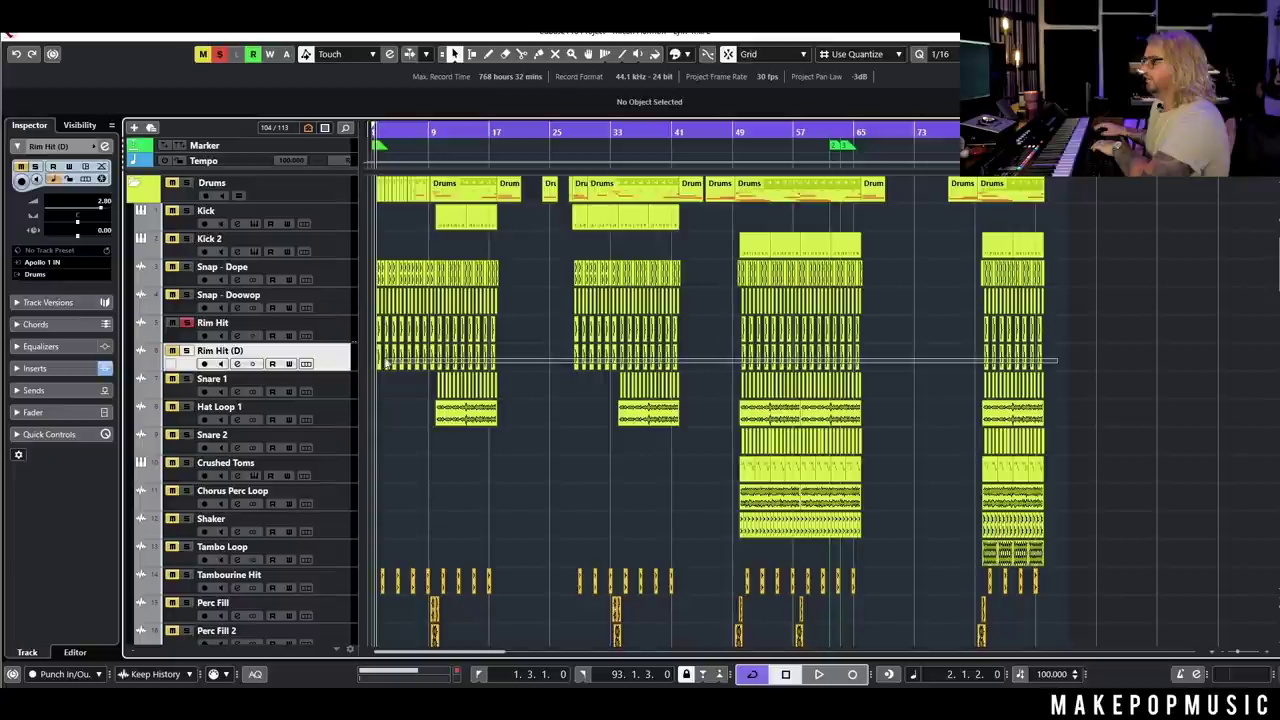
key("Delete")
- Solo only the duplicate Rim Hit track and open its channel settings
key("h")
key("h")
key("h")
key("h")
key("h")
key("h")
key("h")
key("h")
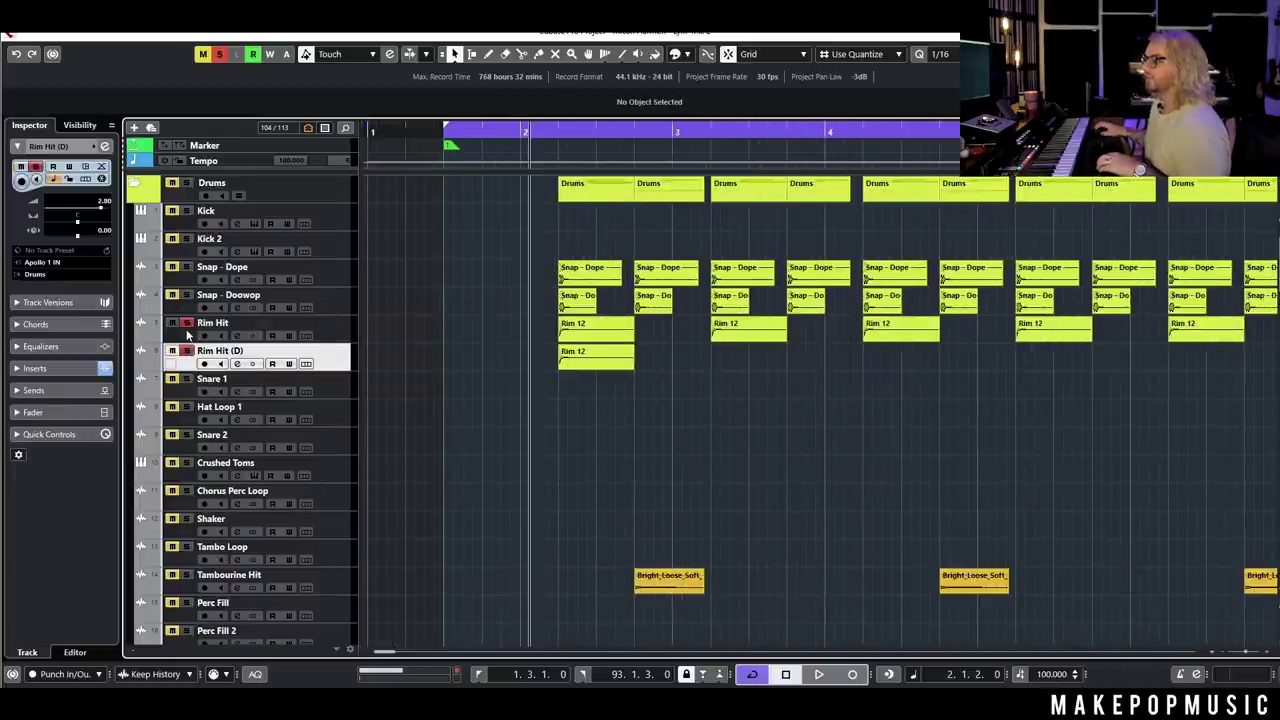
left_click(238, 364)
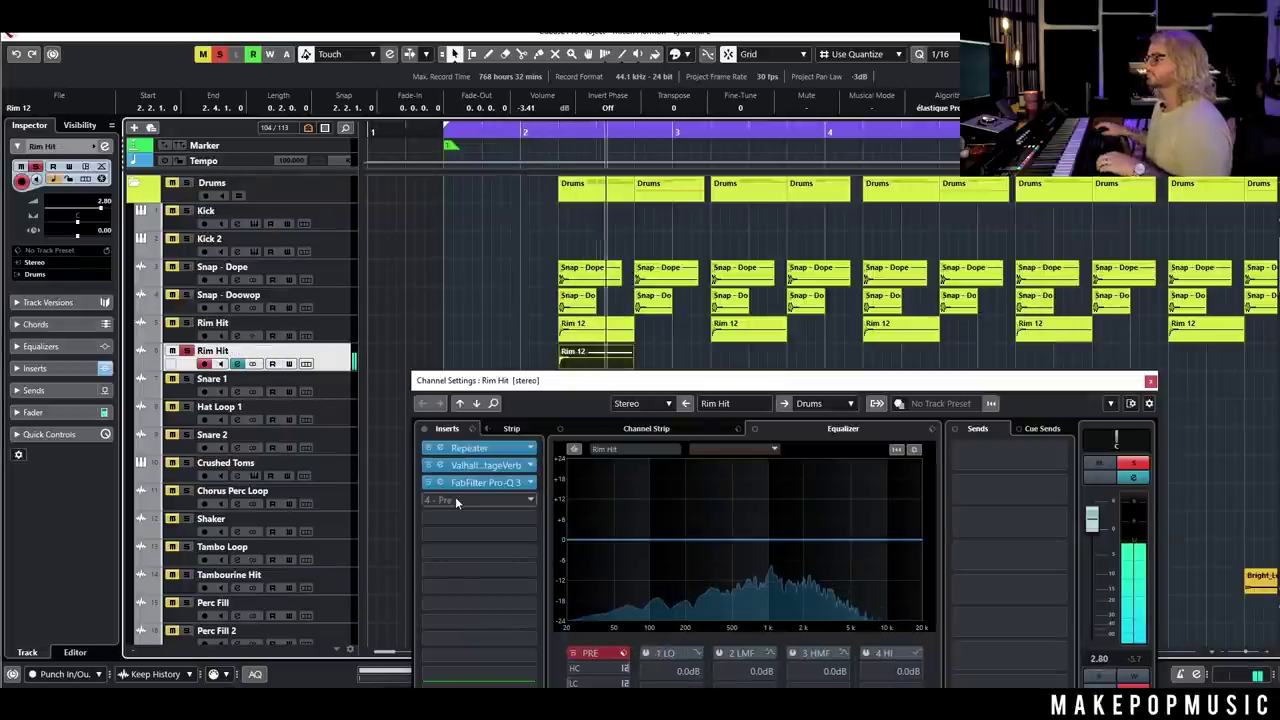
- Replace the Repeater insert on the duplicate Rim Hit channel with CamelCrusher
left_click(428, 450)
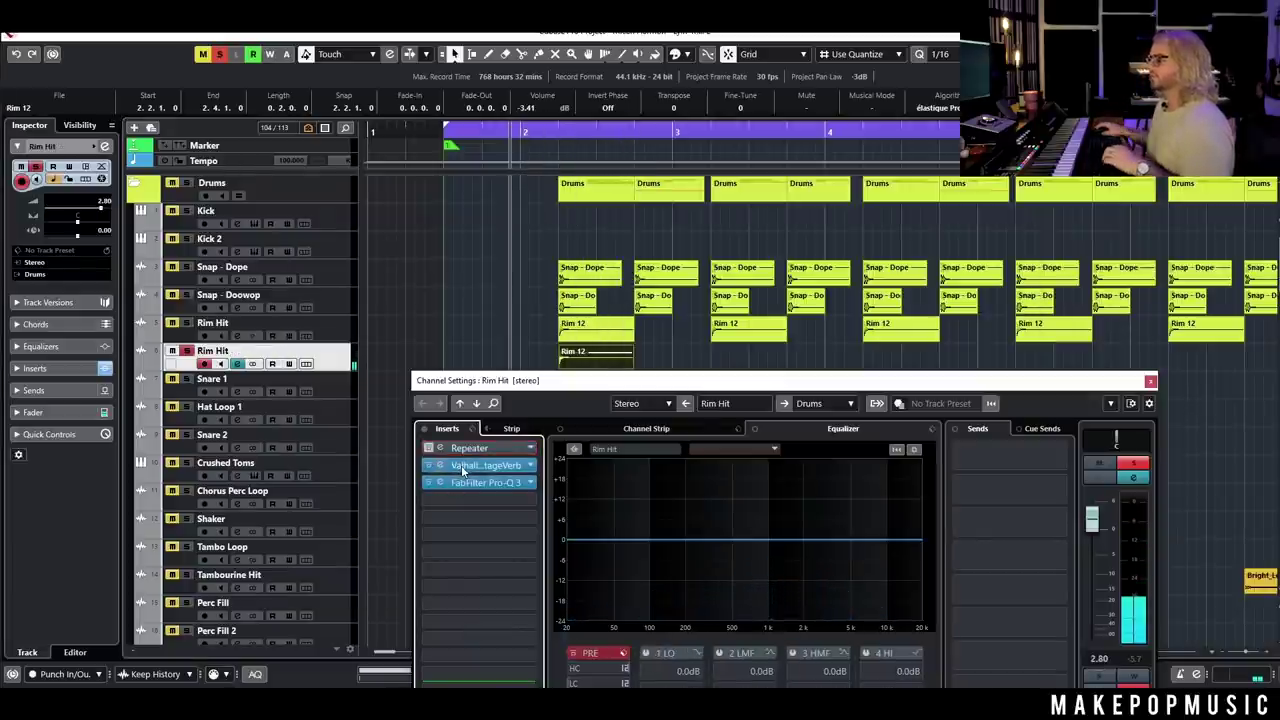
mouse_move(480, 449)
left_mouse_down()
mouse_move(582, 474)
mouse_move(487, 448)
left_mouse_up()
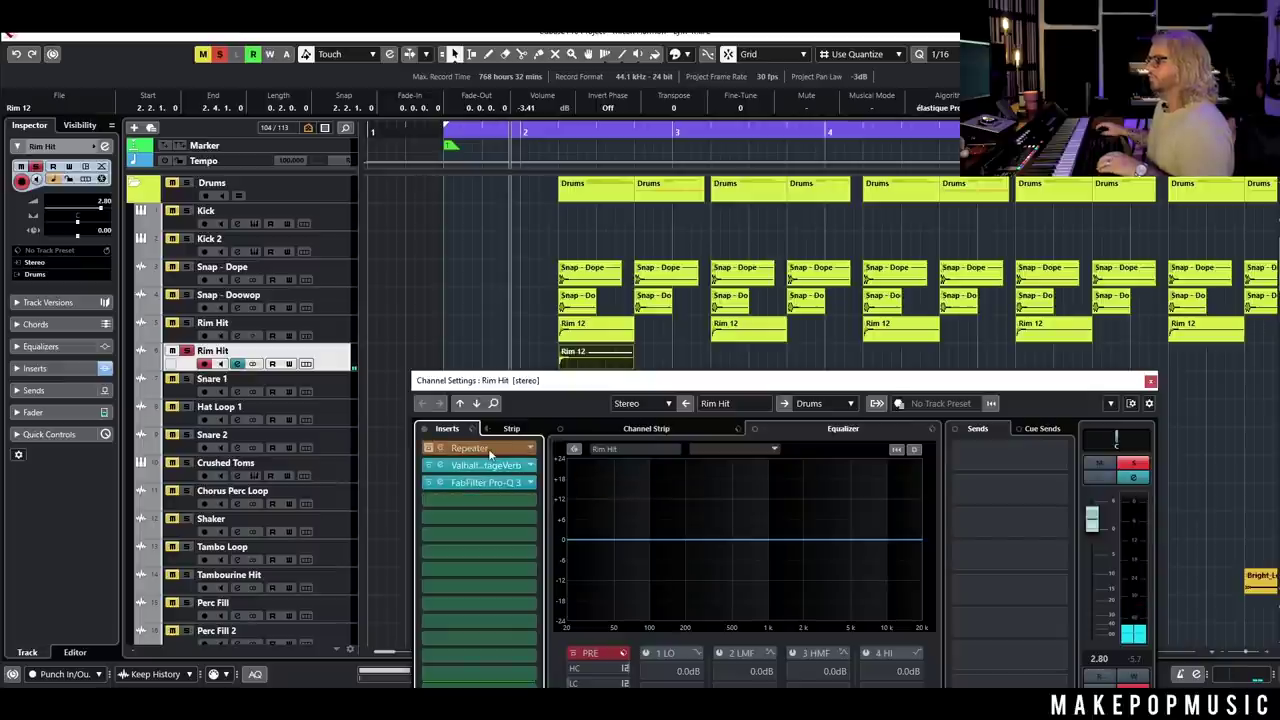
left_click(487, 450)
type("camel")
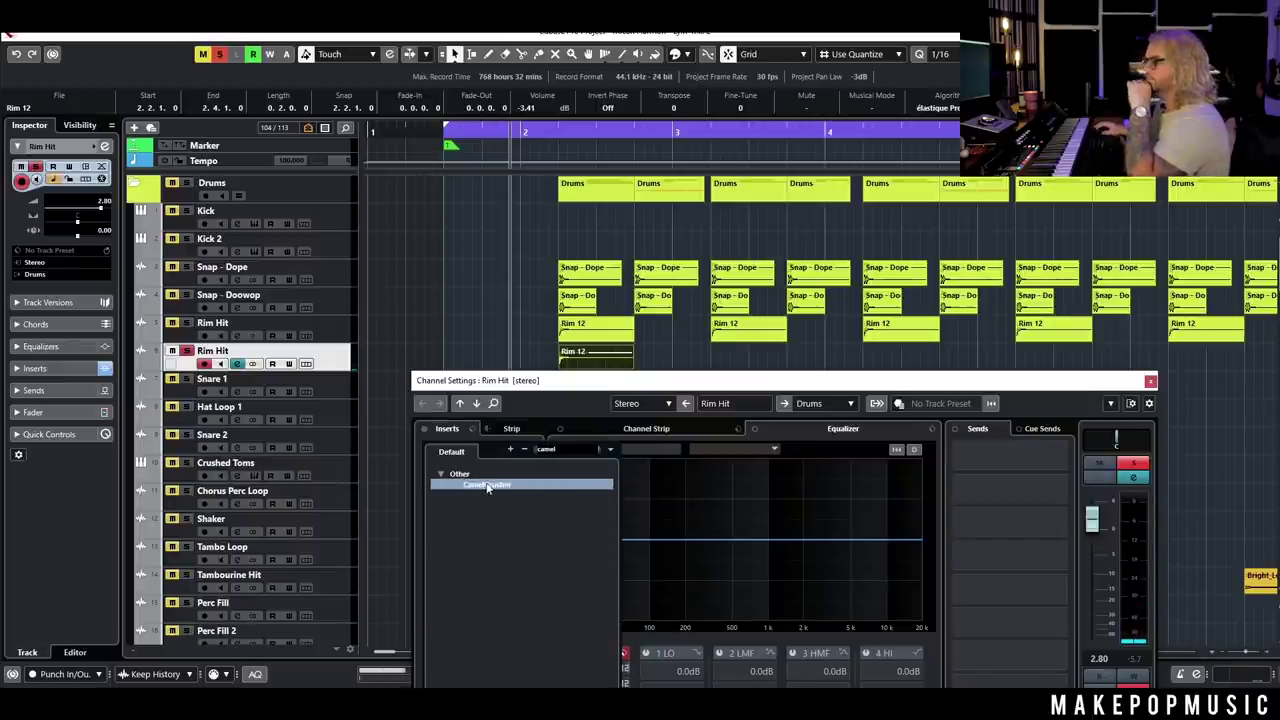
left_click(487, 485)
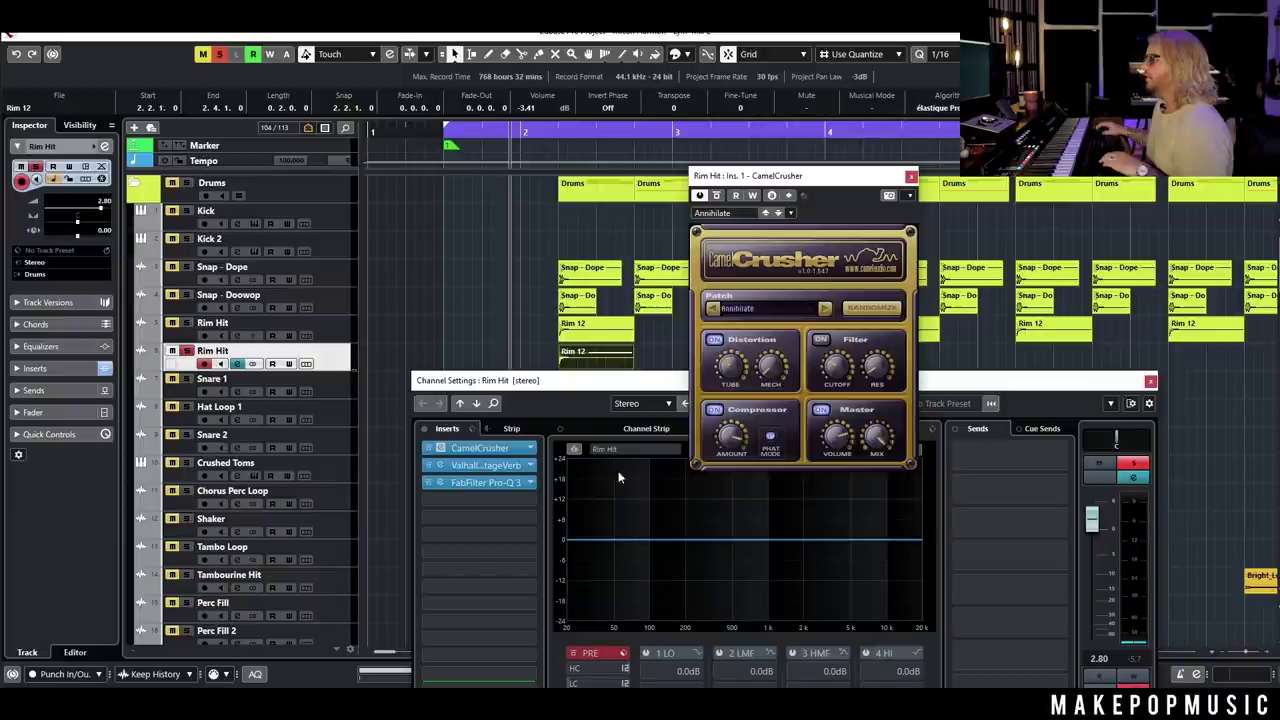
- Lower the duplicate Rim Hit channel to -7.88 dB and set its ValhallaVintageVerb decay to 7.56 s
left_click_drag(1091, 517, 1094, 548)
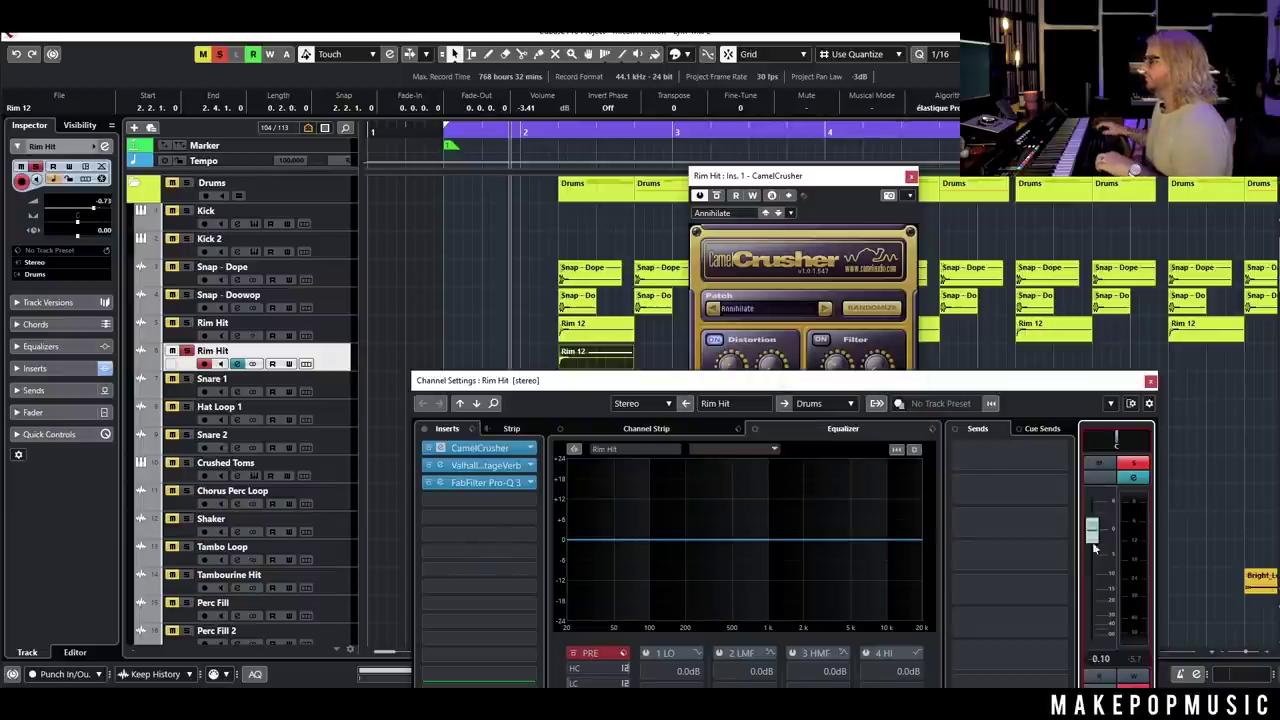
key("space")
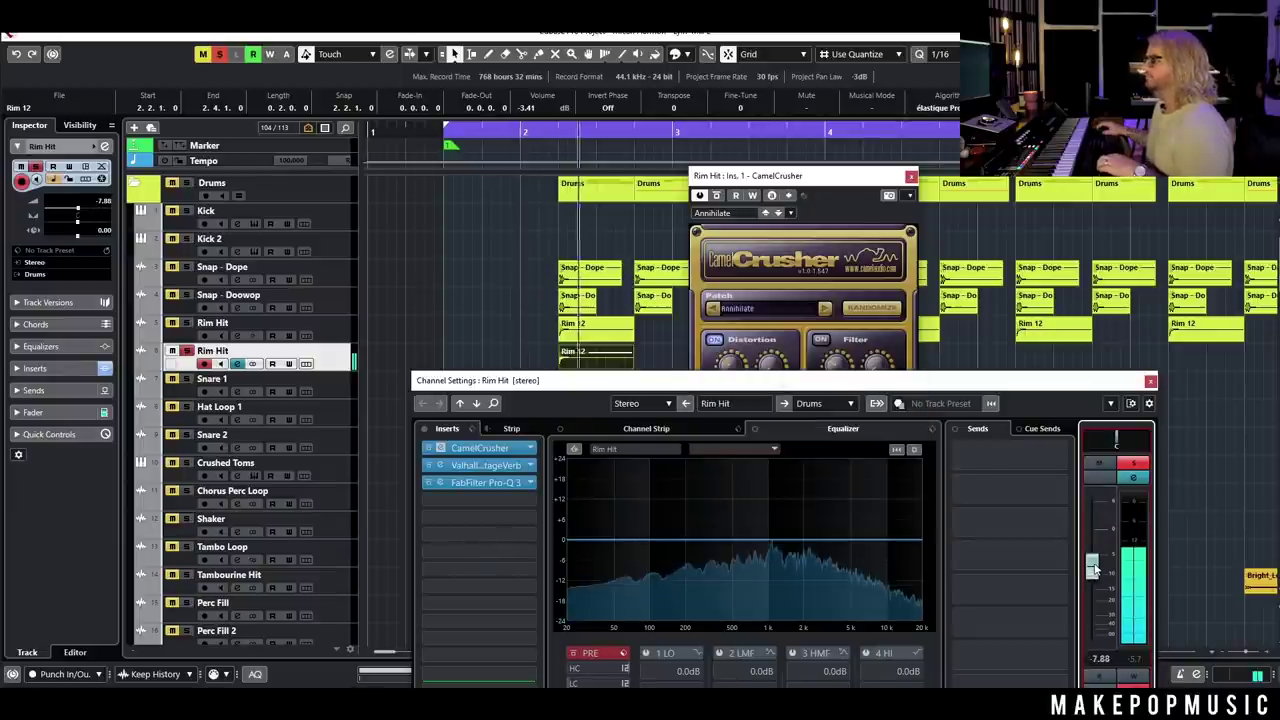
left_click(480, 465)
left_click_drag(176, 336, 149, 240)
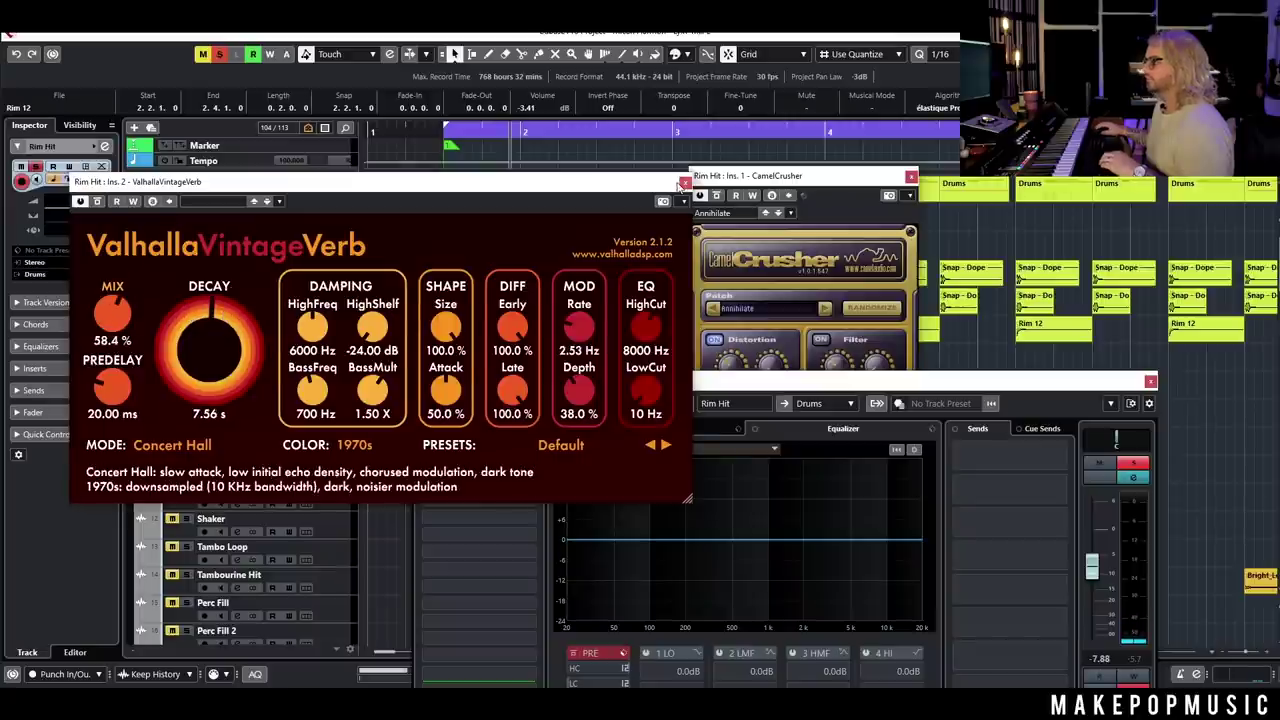
- Move FabFilter Pro-Q 3 ahead of ValhallaVintageVerb on the duplicate Rim Hit channel and lower its high-shelf boost
left_click(684, 184)
left_click(822, 276)
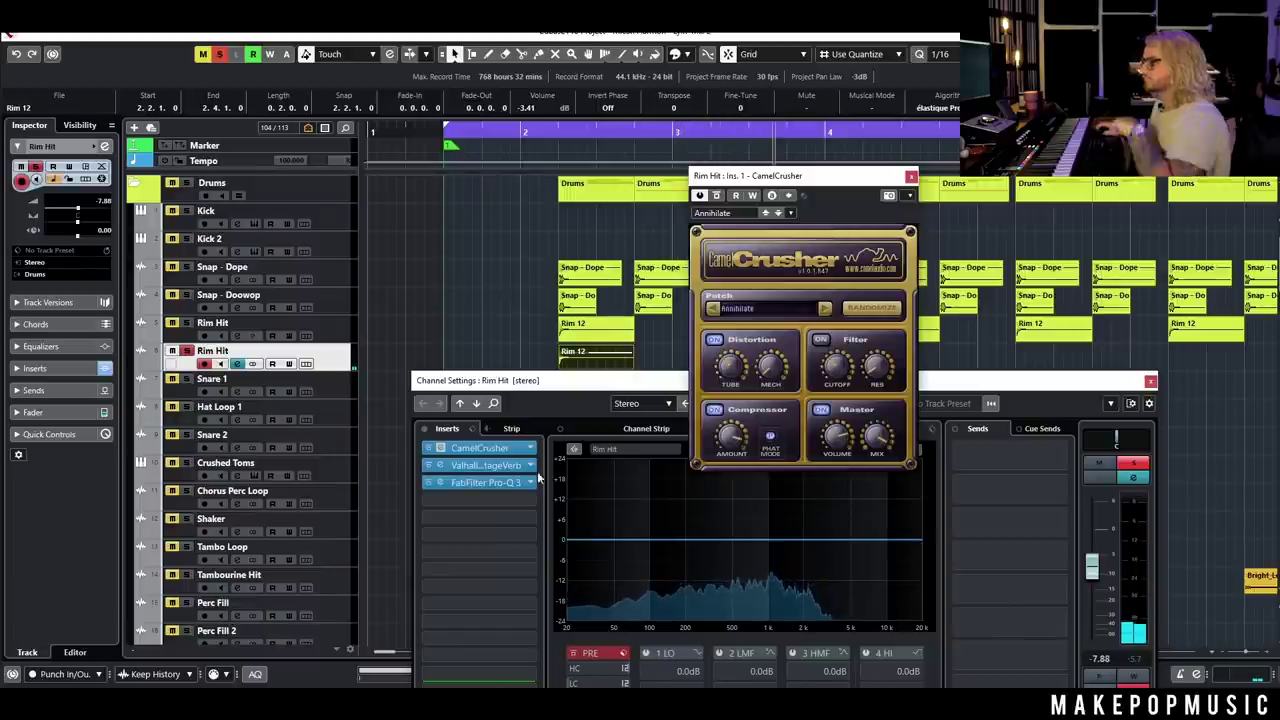
left_click_drag(475, 485, 489, 467)
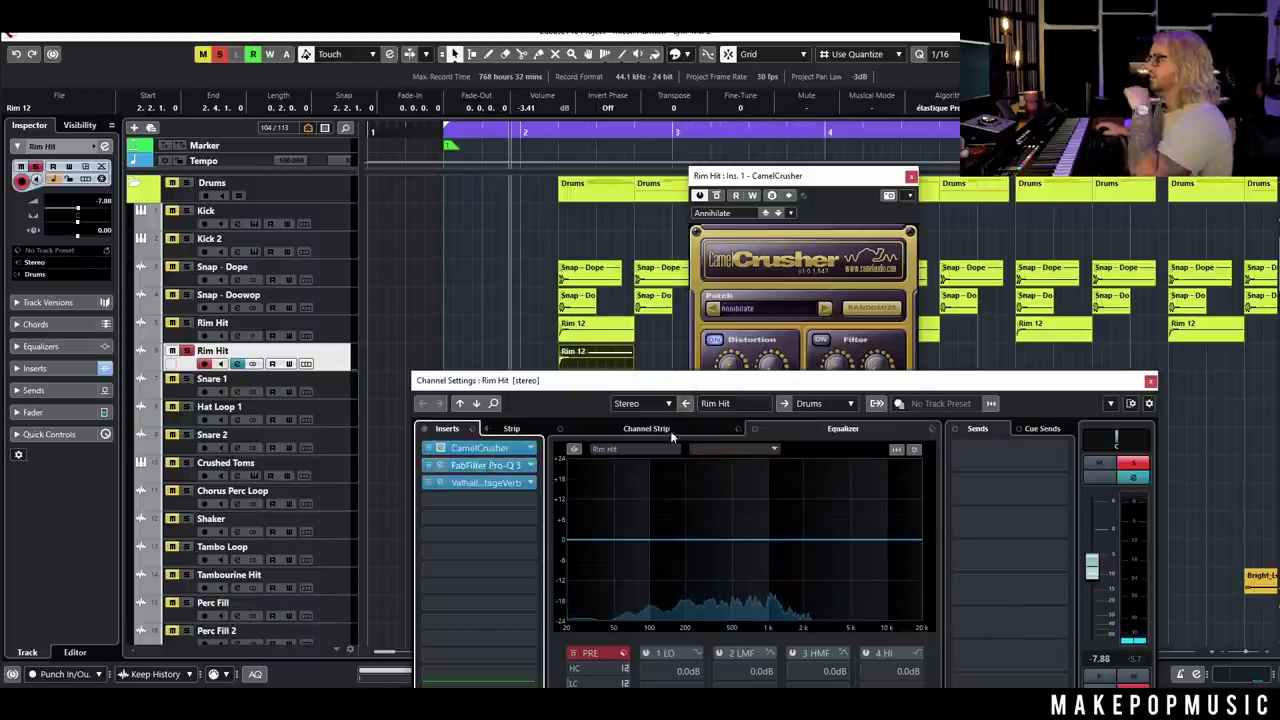
left_click_drag(902, 321, 714, 276)
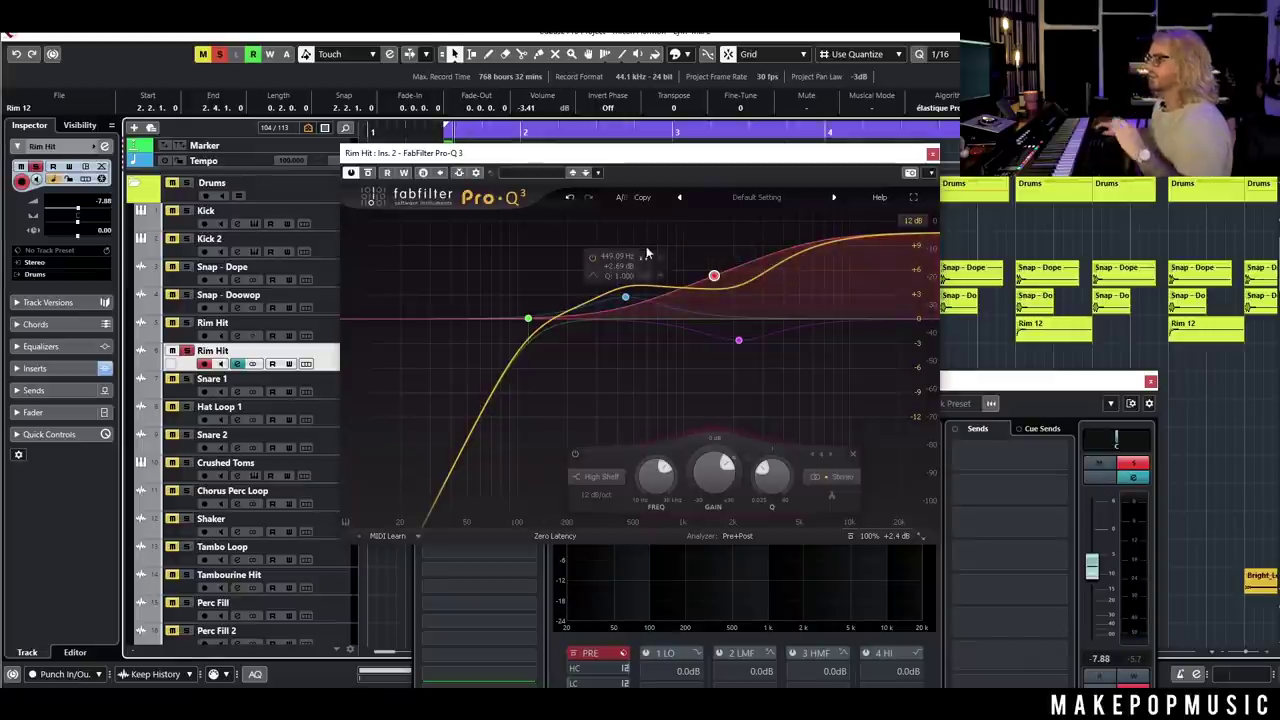
left_click_drag(714, 275, 731, 309)
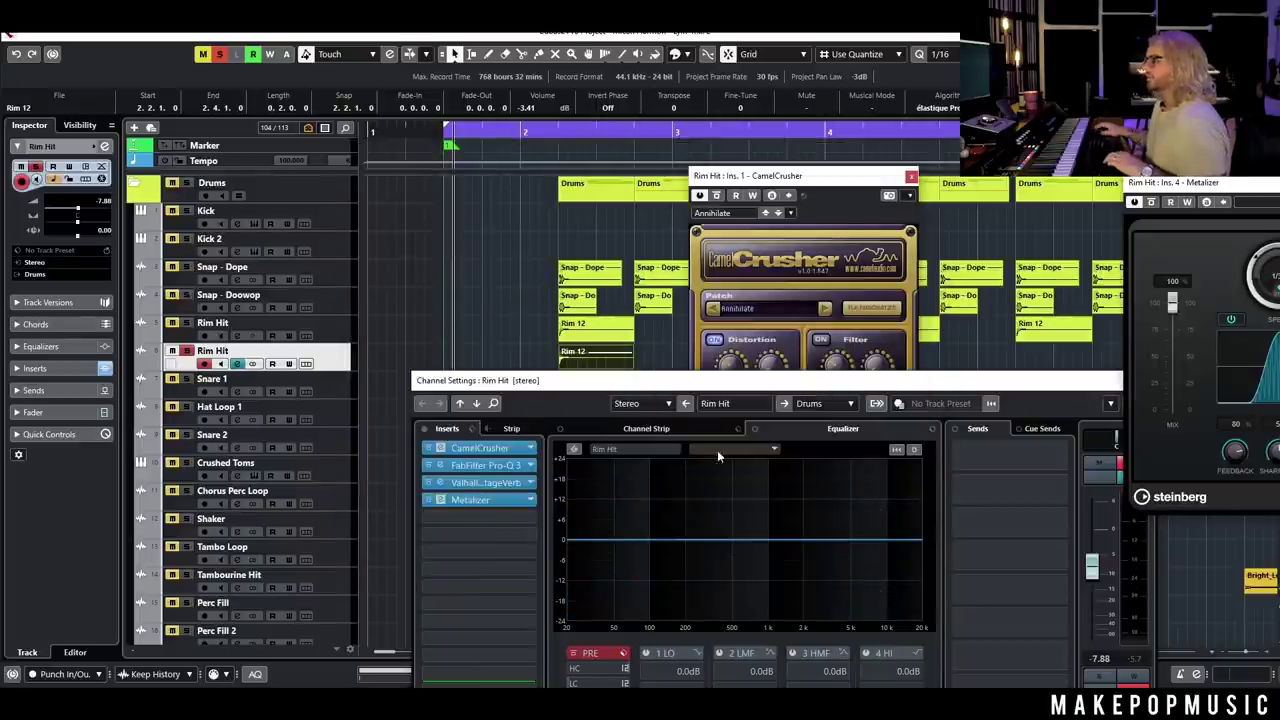
- Play the rim hit and set Metalizer to 39% mix, 98% output, 0% sharpness and 76% tone
left_click_drag(1243, 193, 707, 240)
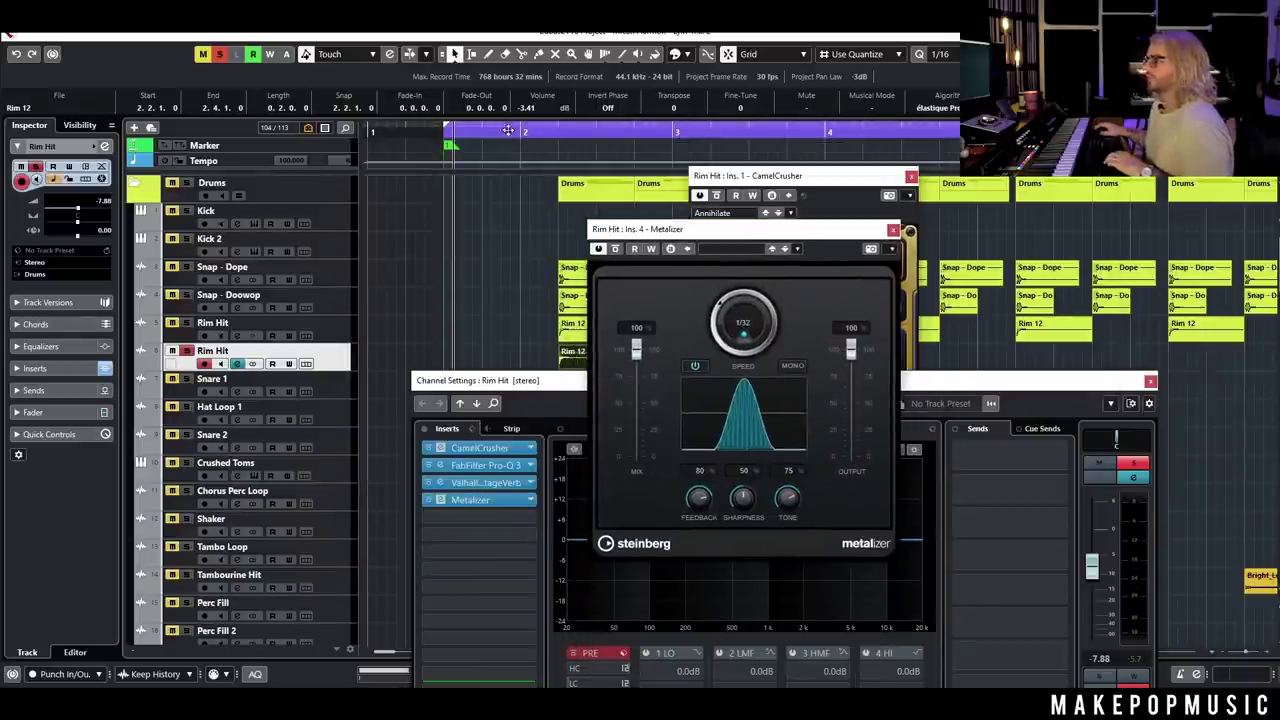
key("space")
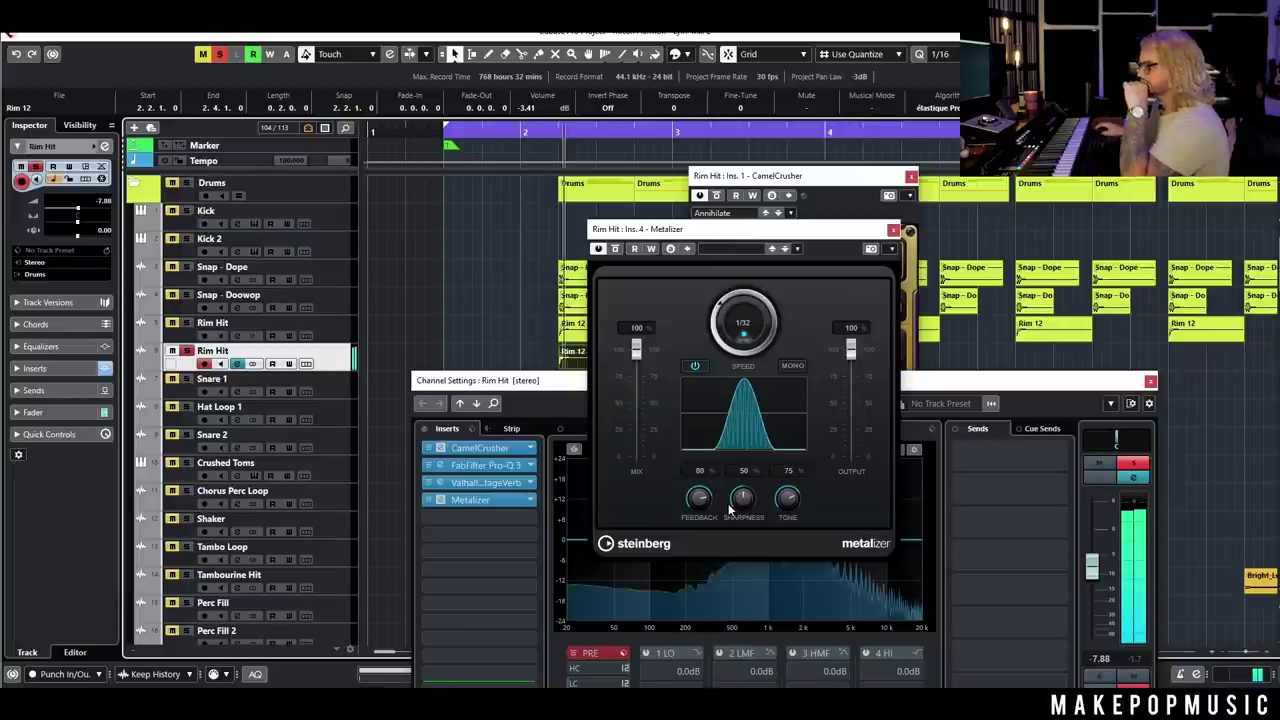
left_click_drag(851, 348, 857, 358)
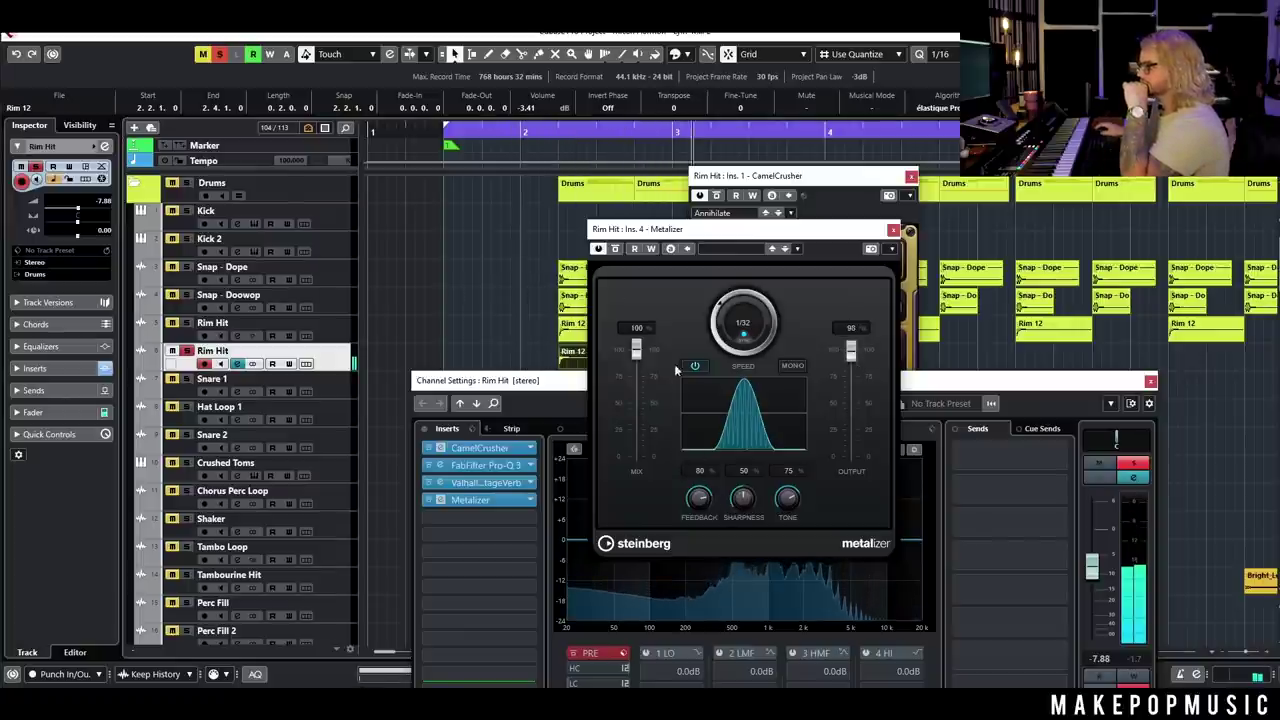
left_click_drag(742, 497, 716, 583)
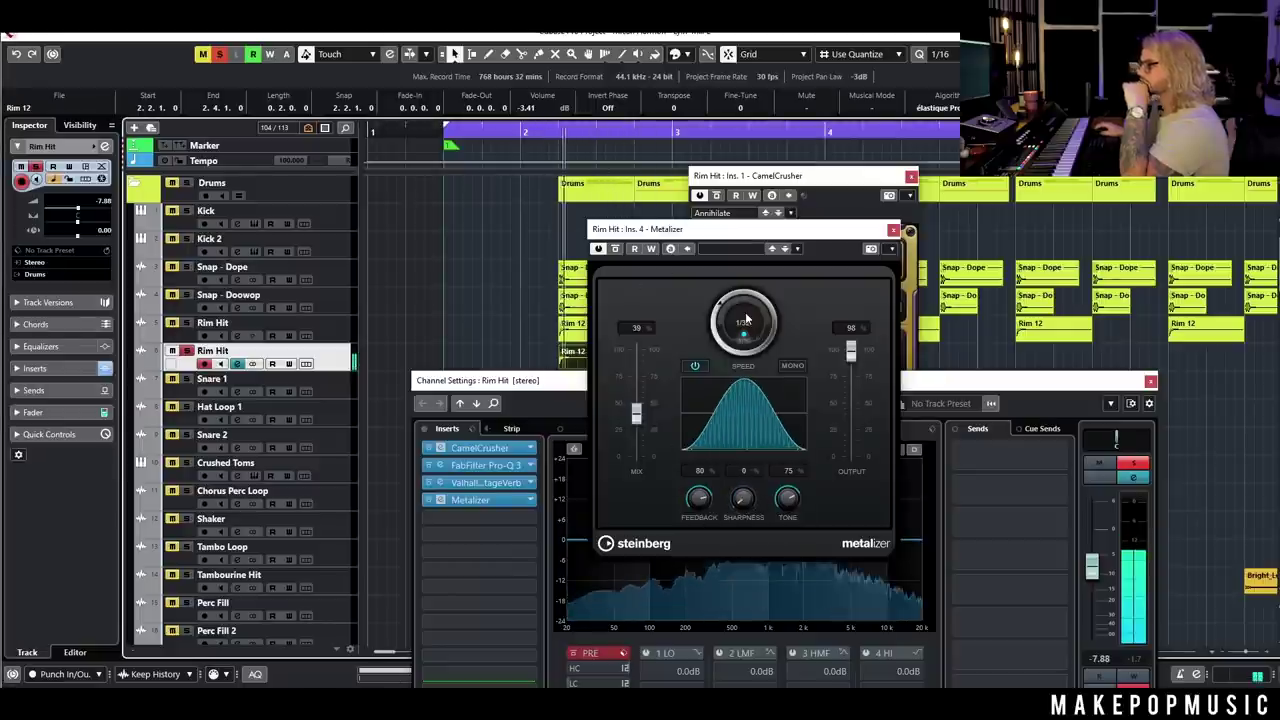
left_click_drag(787, 498, 787, 503)
- Compare the rim hit with Metalizer bypassed and active, and close the plug-in and channel settings windows
left_click(616, 249)
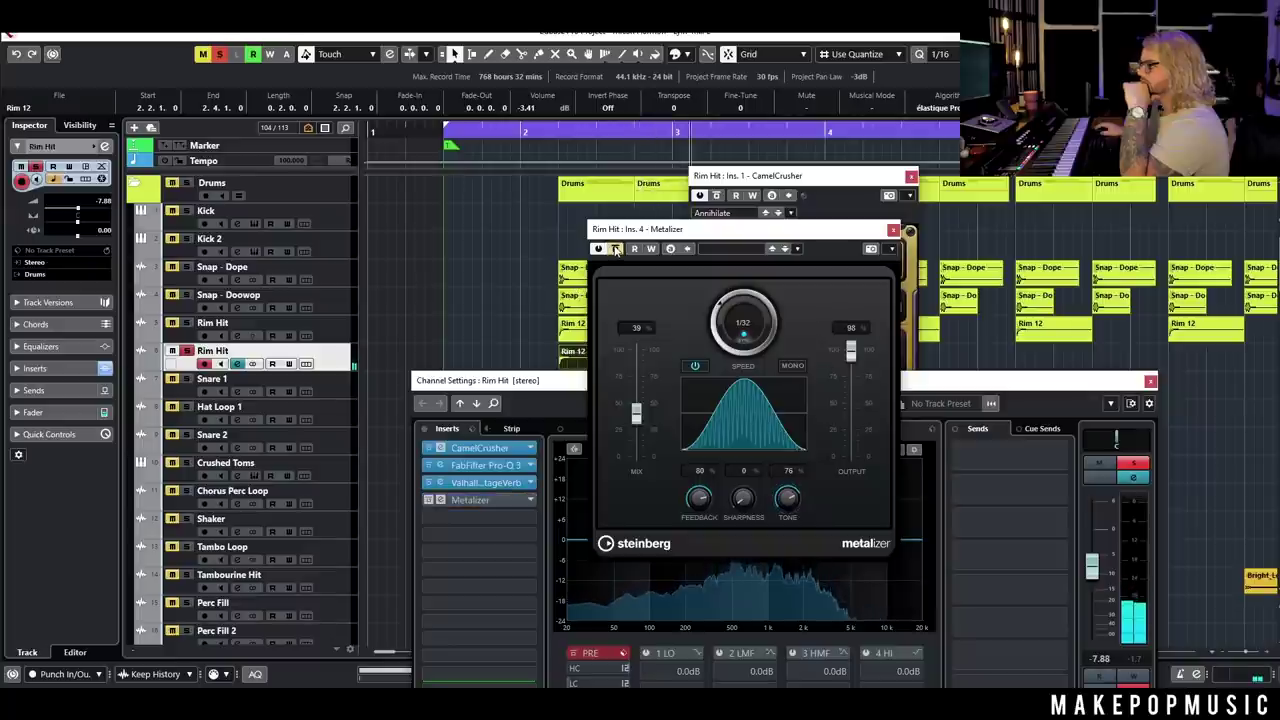
left_click(550, 130)
left_click(615, 249)
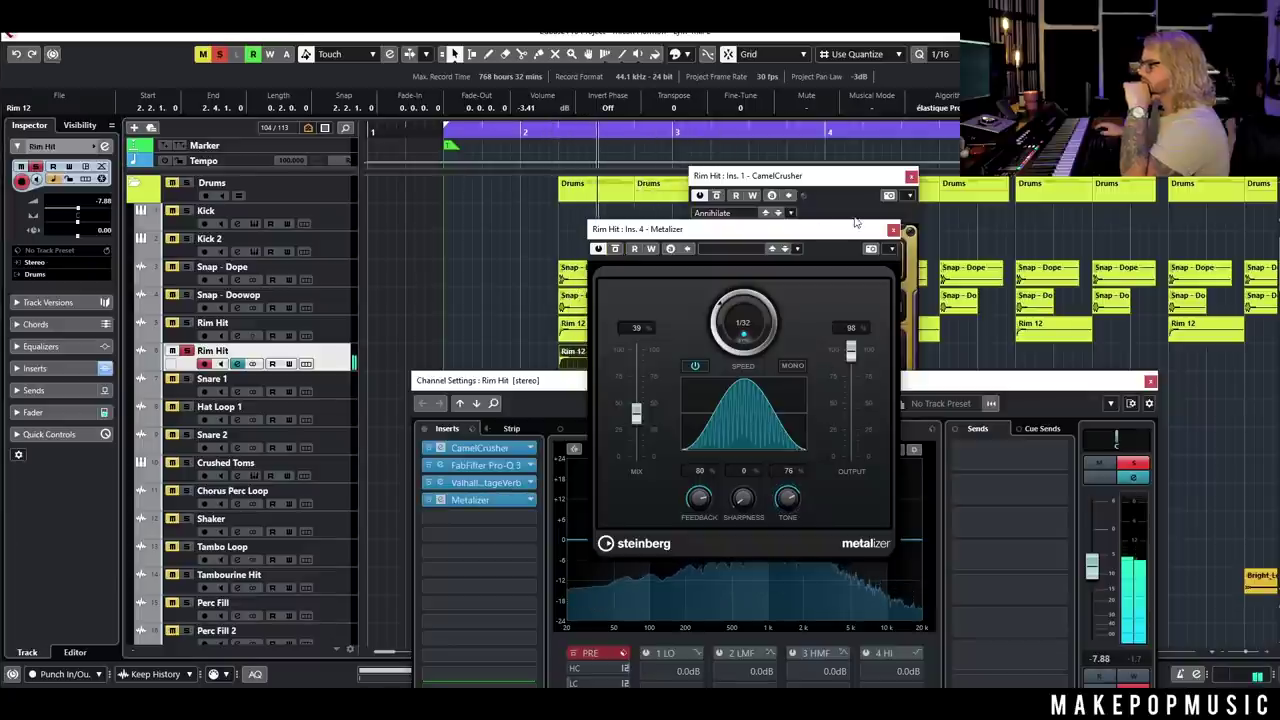
left_click(893, 229)
left_click(911, 176)
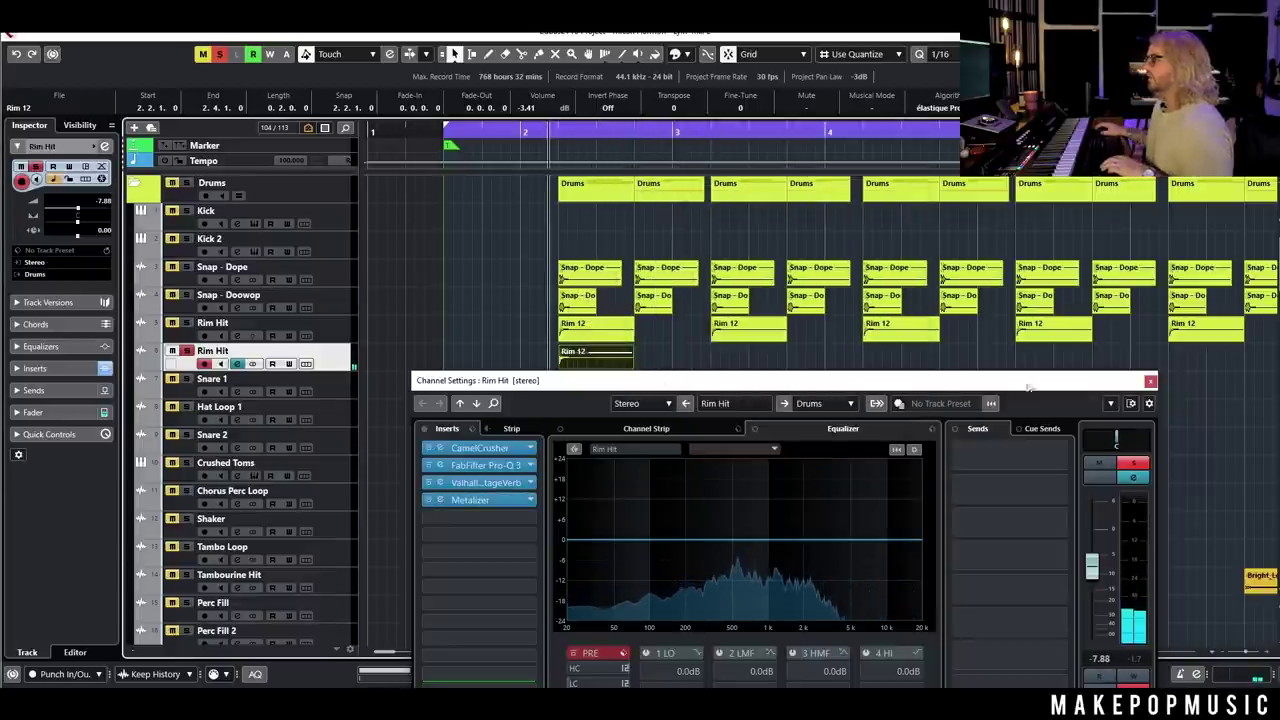
left_click(1149, 381)
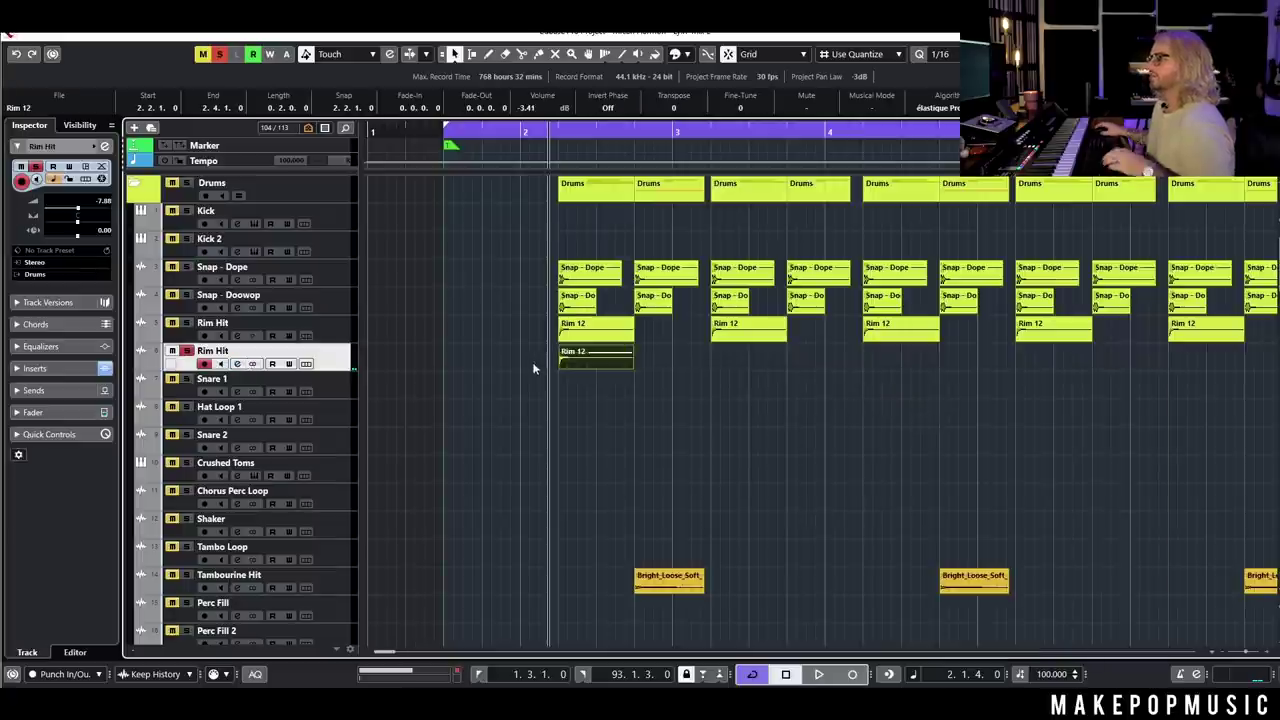
- Render the duplicate Rim 12 clip in place with the current settings, solo the rendered track and listen to it
left_click(56, 32)
mouse_move(114, 157)
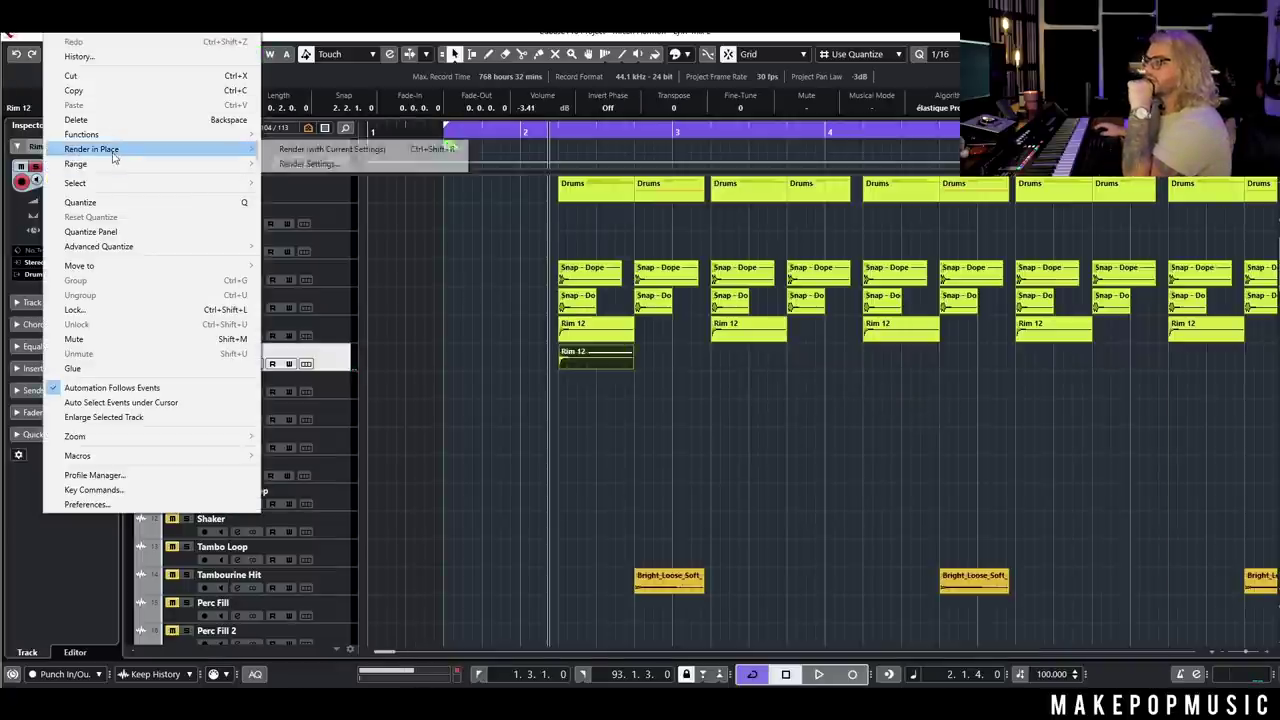
left_click(442, 150)
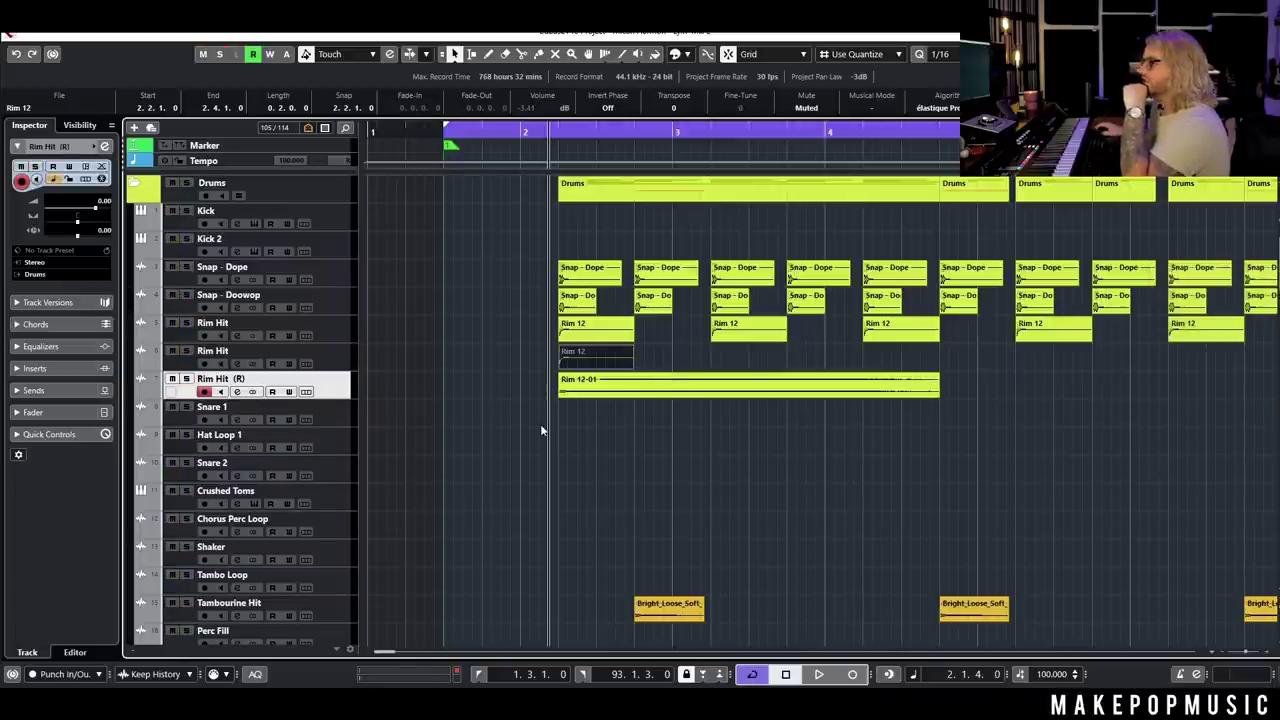
left_click(187, 379)
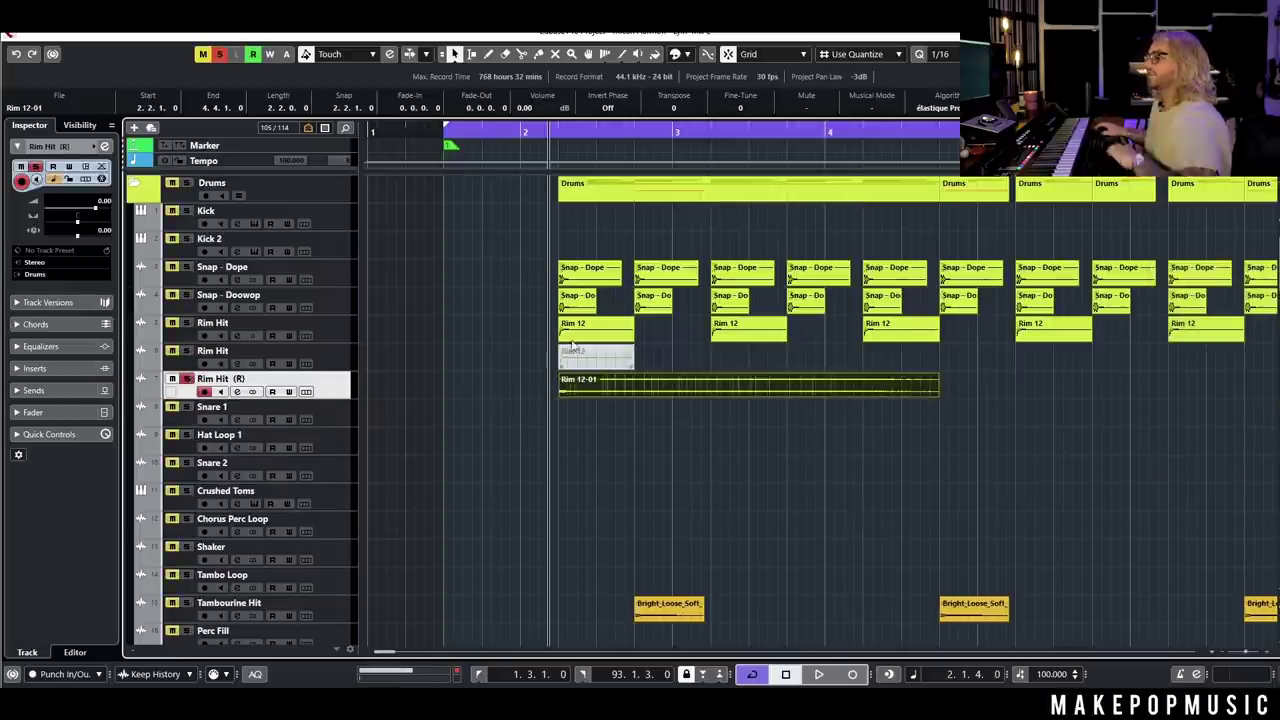
key("space")
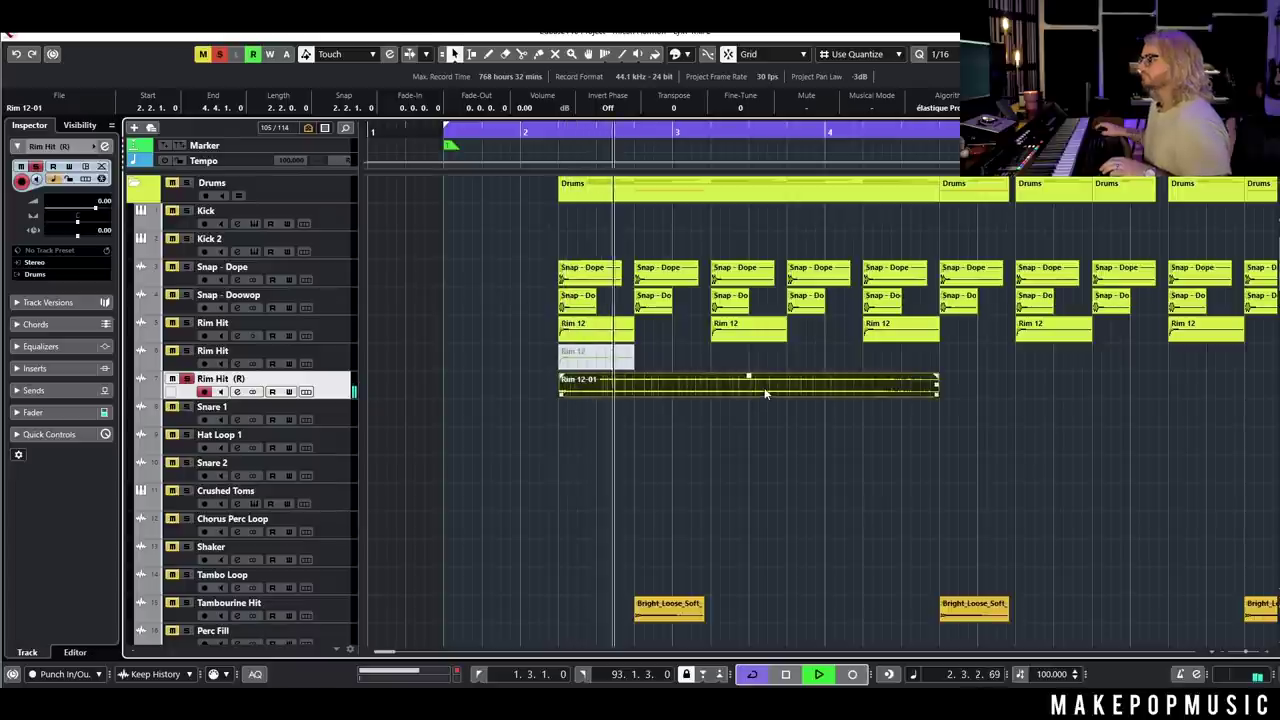
key("space")
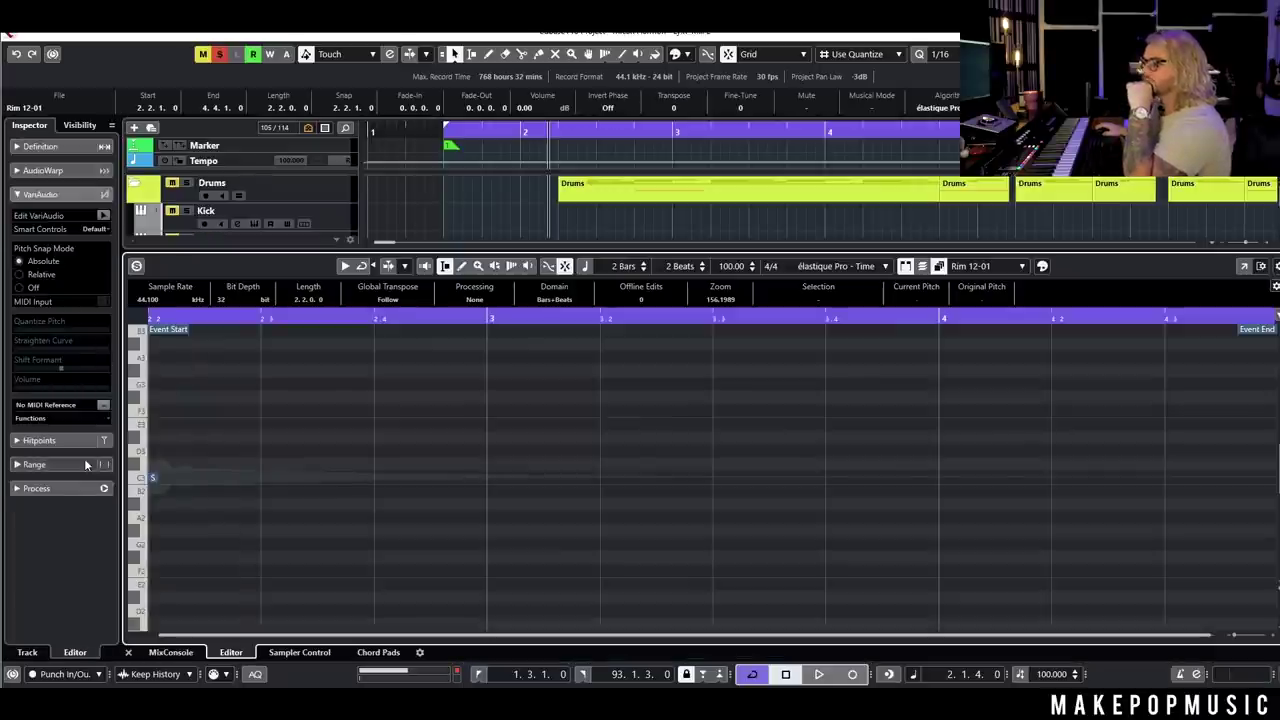
- Apply the Reverse process to the rendered Rim 12-01 clip in the sample editor and close the editor
left_click(68, 483)
left_click(58, 320)
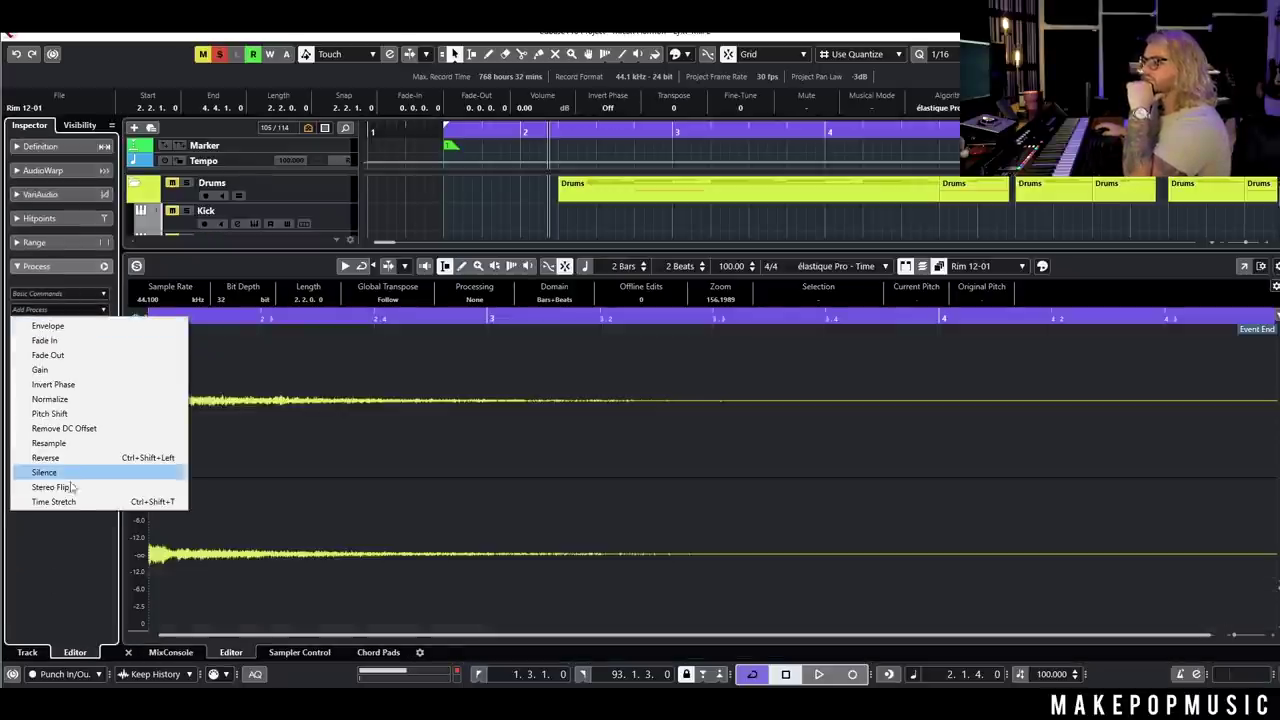
left_click(60, 457)
key("ctrl+e")
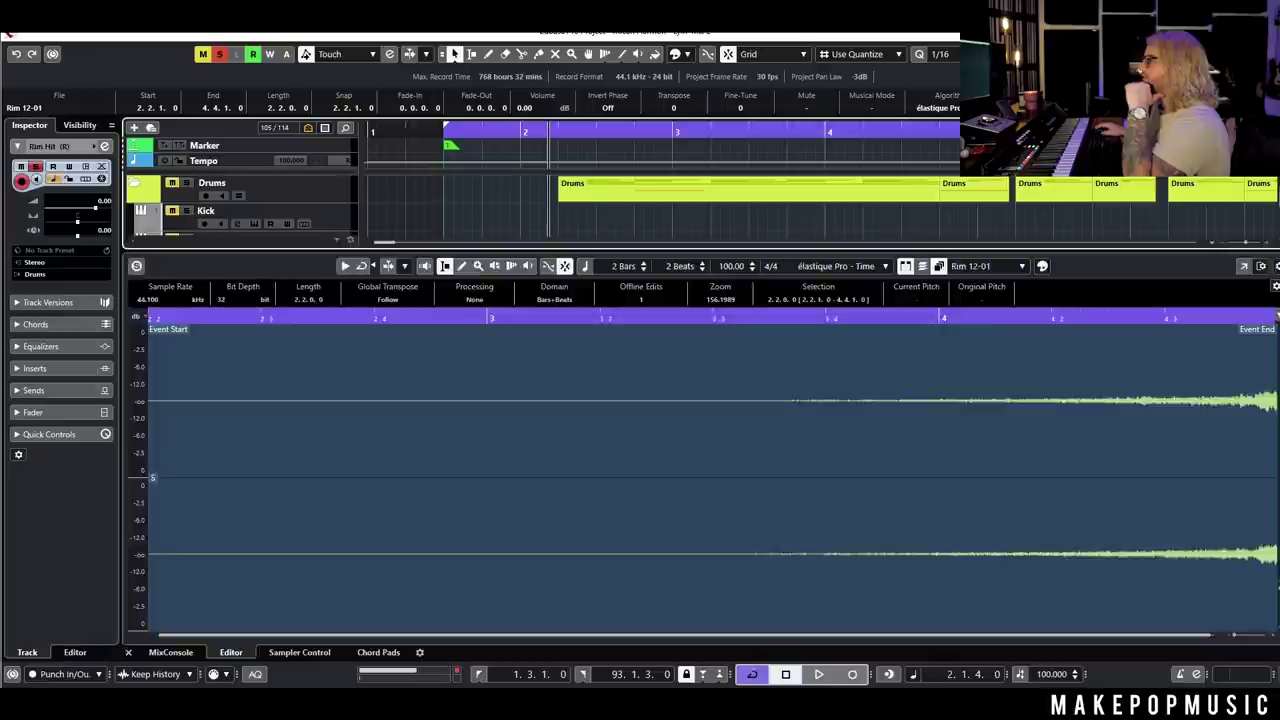
- Split the reversed Rim 12-01 clip at 4.3.1.0 and delete the part before the cut
mouse_move(886, 382)
left_mouse_down()
mouse_move(829, 394)
mouse_move(905, 389)
left_mouse_up()
key("3")
left_click(929, 391)
key("ctrl+z")
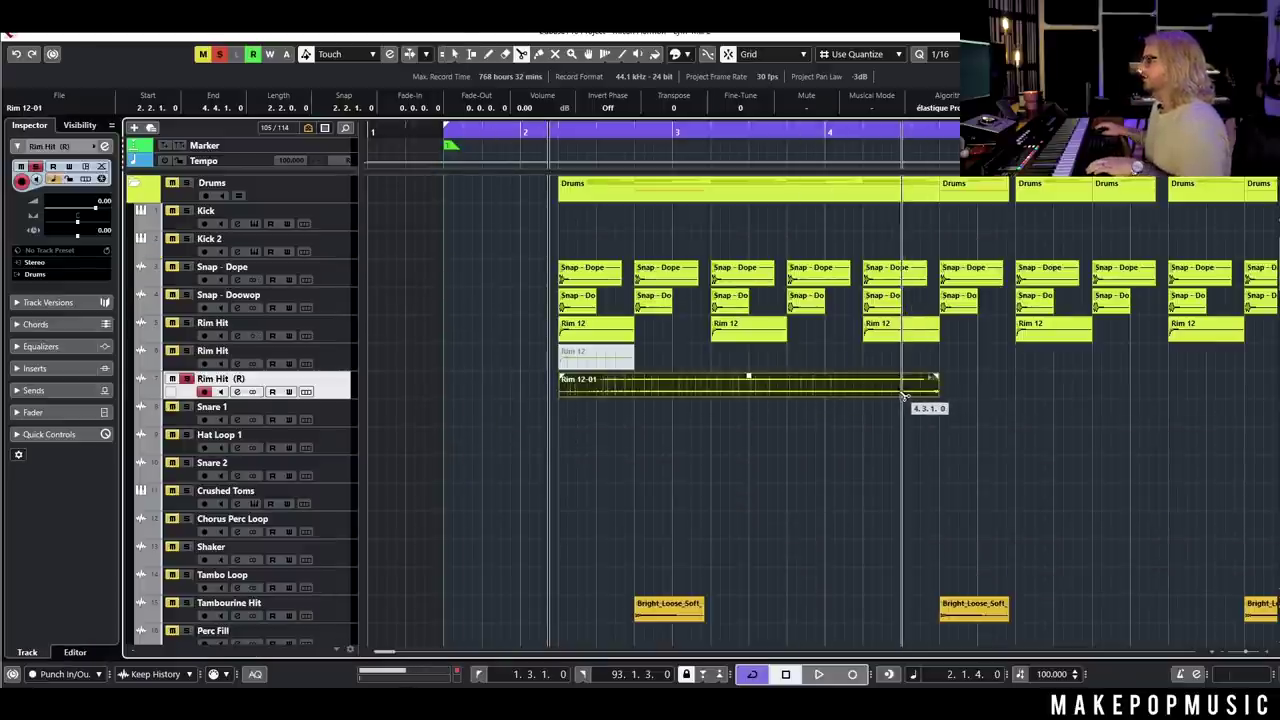
left_click(903, 395)
key("1")
left_click(892, 388)
key("Delete")
- Give the remaining reversed clip a full-length fade-in and 4.48 dB volume, and move it to start at 2.1.1.0
left_click(905, 382)
left_click_drag(904, 378, 906, 381)
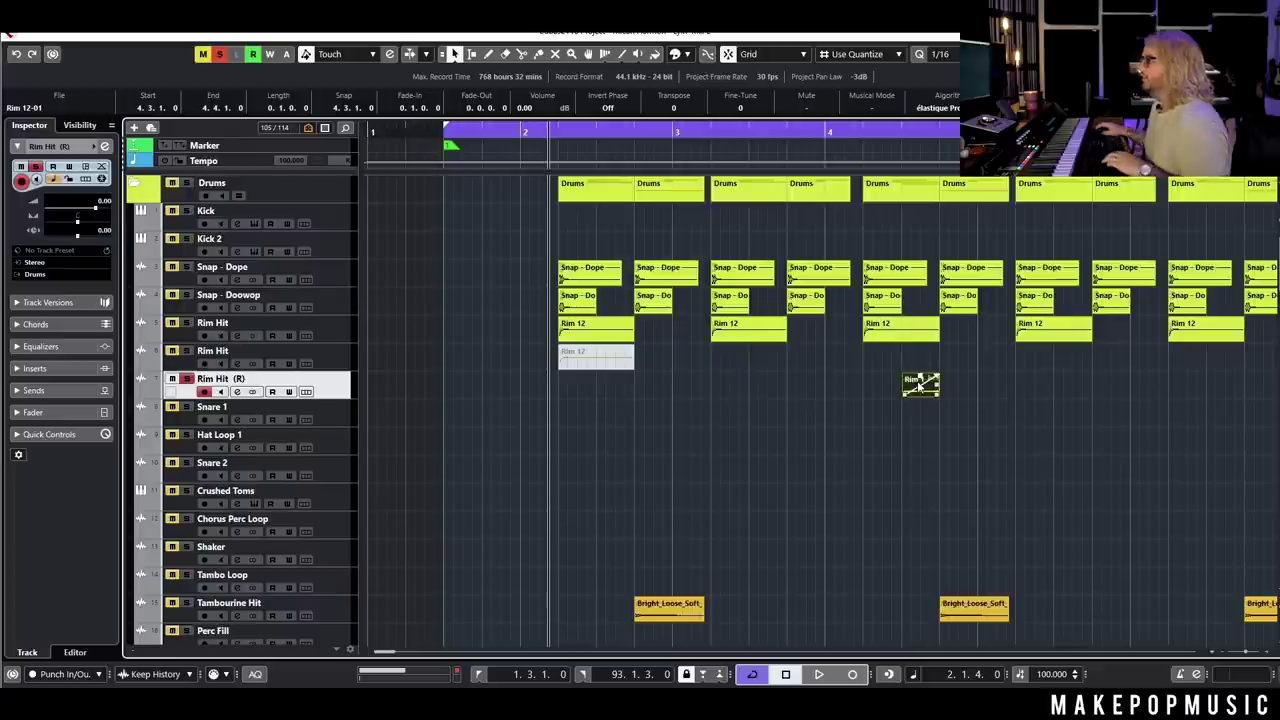
left_click_drag(925, 372, 544, 375)
- Clear all solos, unmute the Rim 12 clip on the duplicate track and play the opening with the reverse effect
left_click(218, 54)
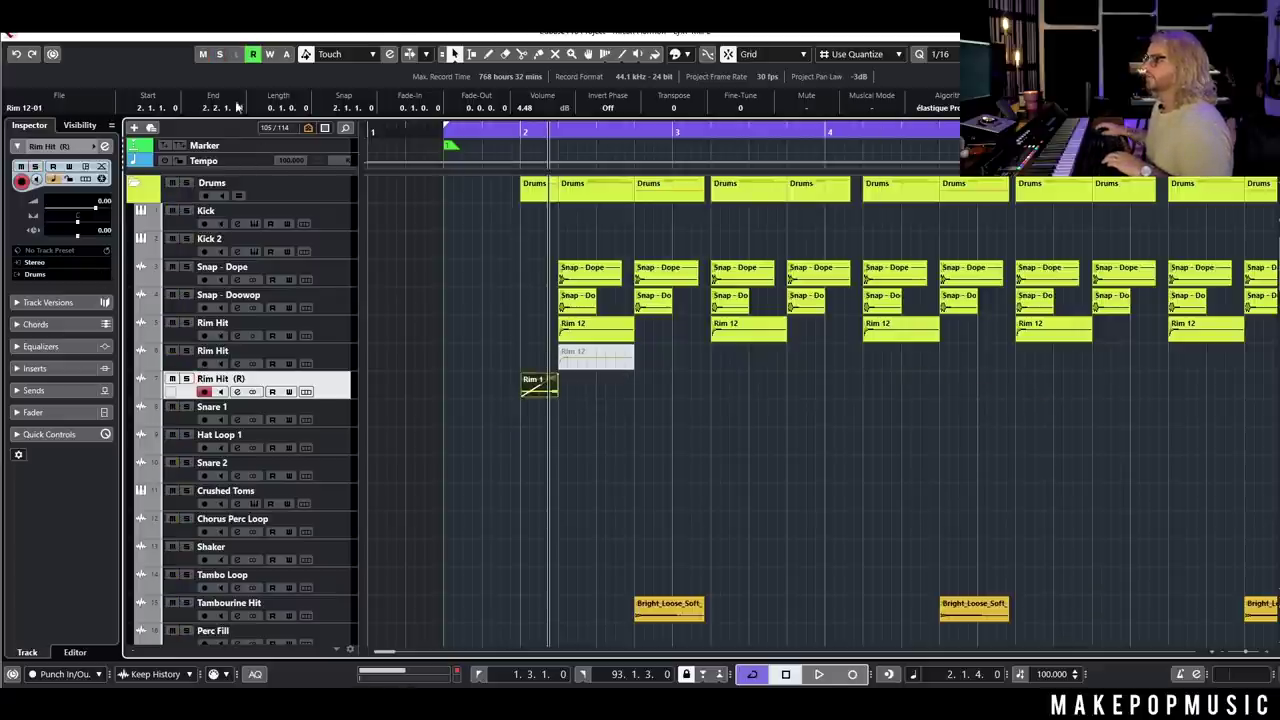
left_click(648, 470)
key("space")
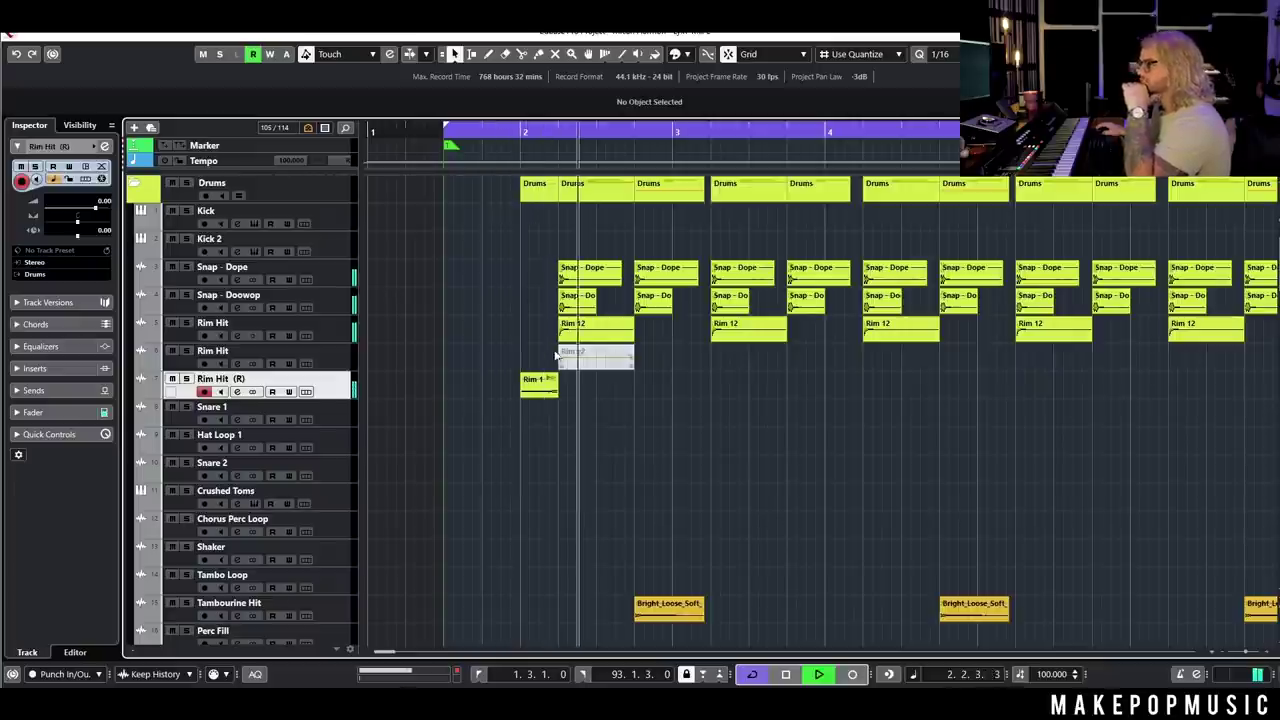
key("space")
left_click(589, 357)
key("m")
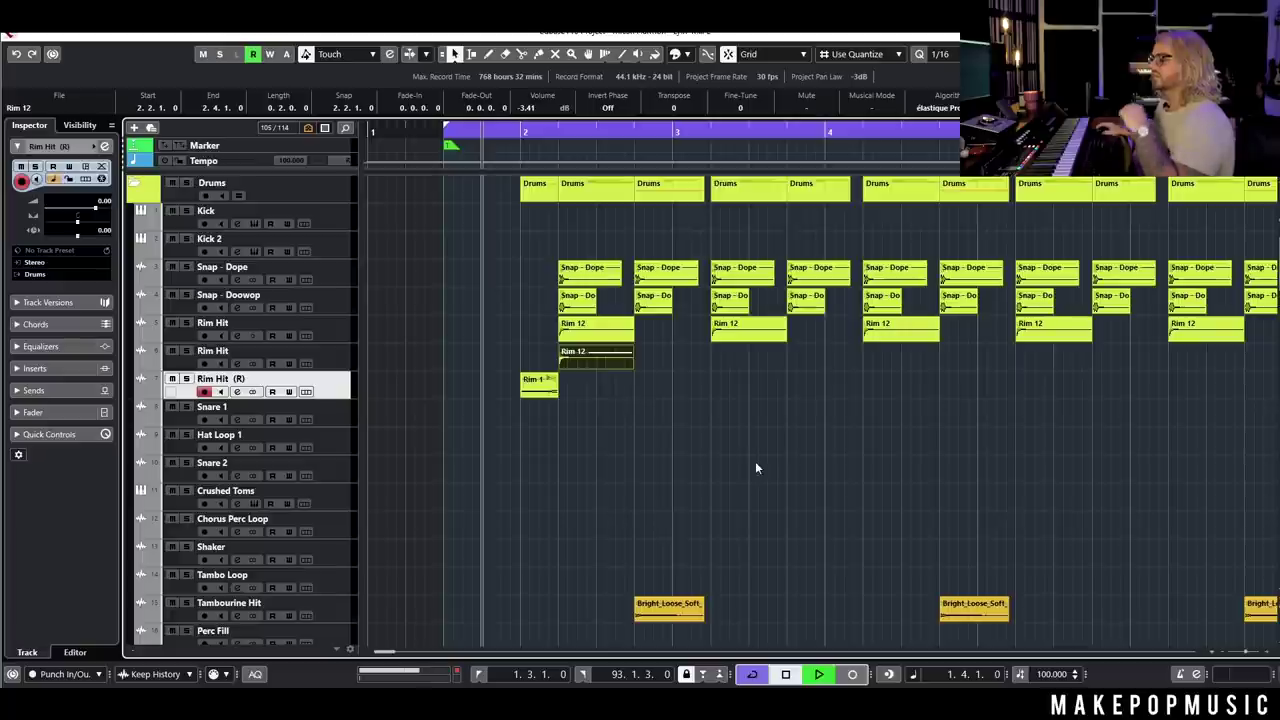
key("space")
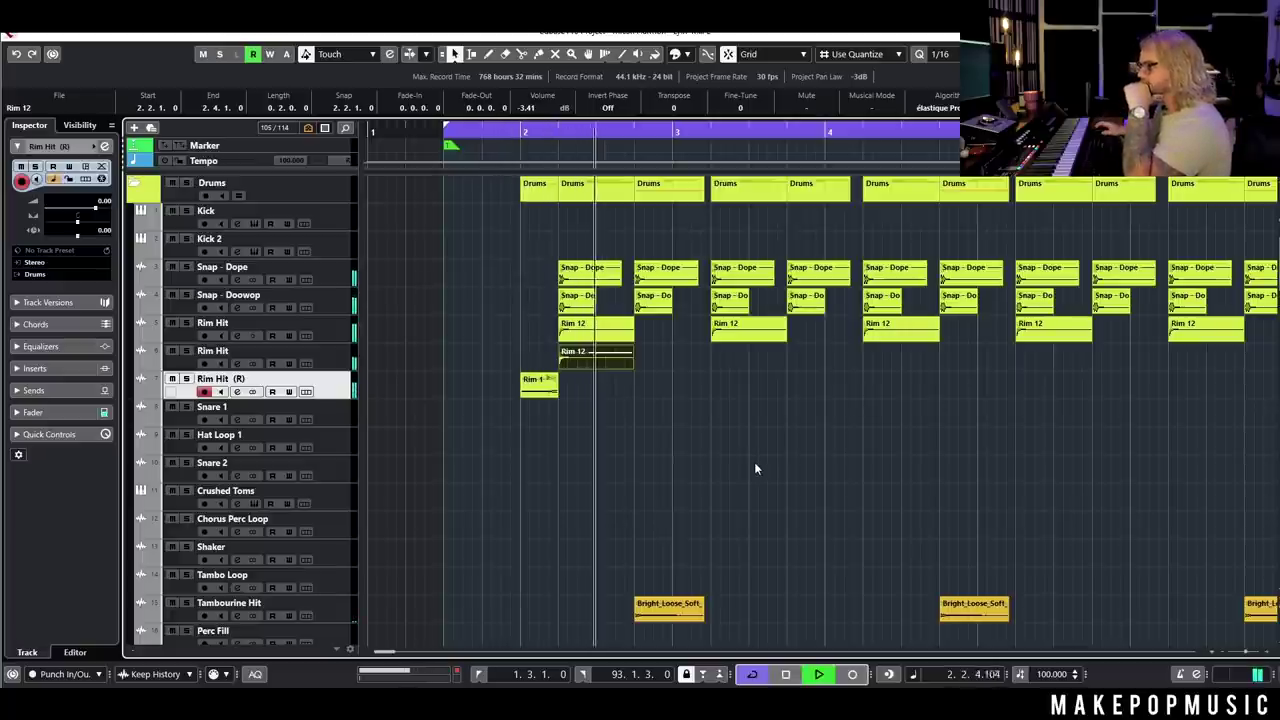
- Solo the duplicate Rim Hit and Rim Hit (R) tracks to hear the reverse leading into the hit
left_click(186, 350)
left_click(186, 378)
key("space")
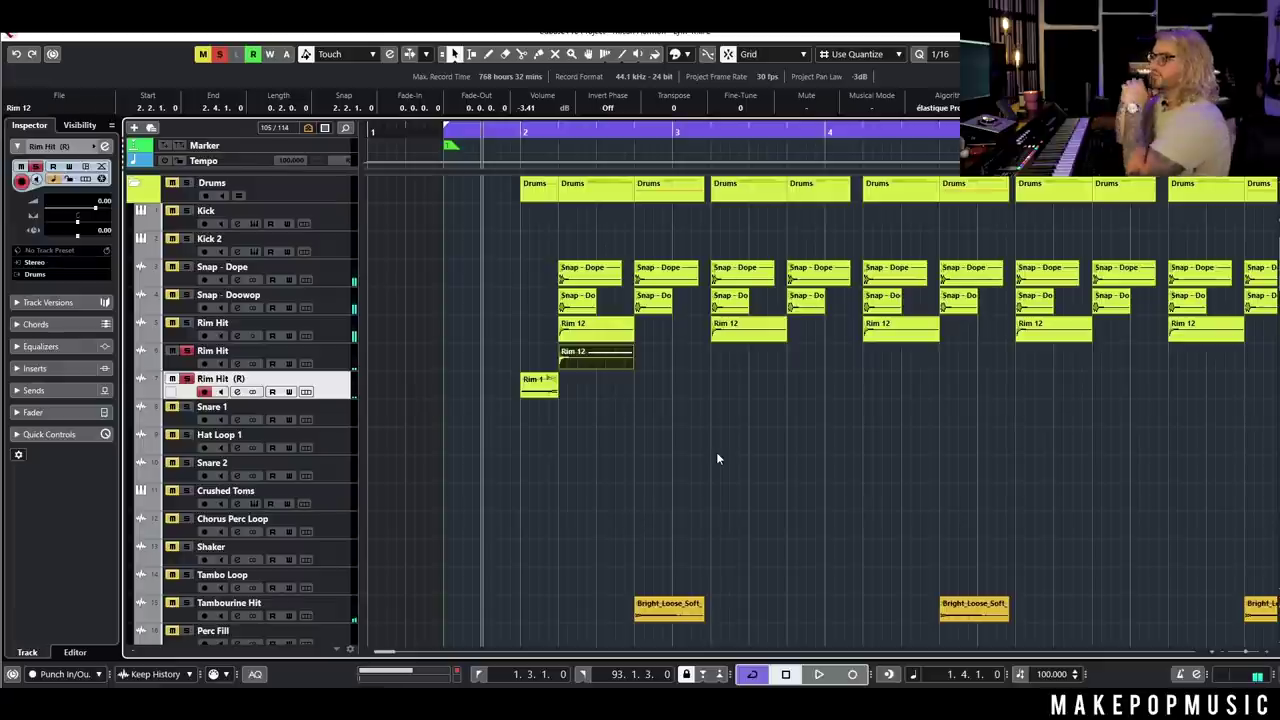
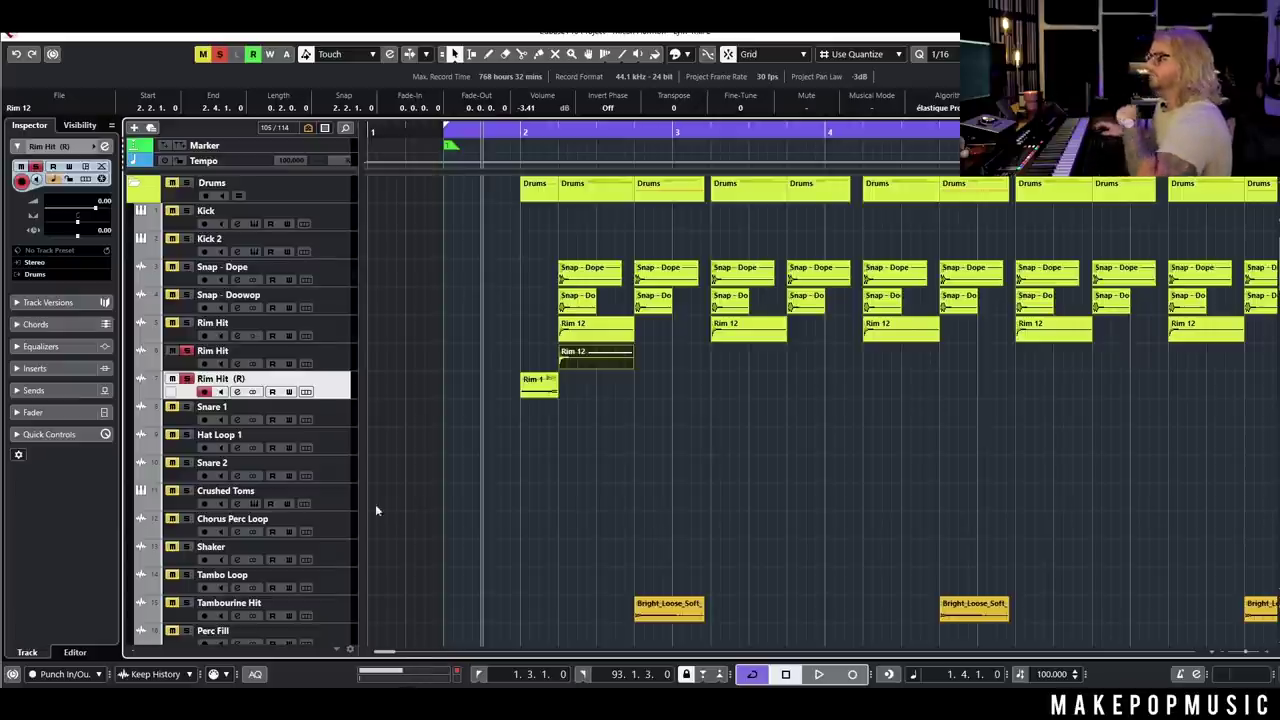
- Remove the solo from the duplicate Rim Hit track and insert kHs Trance Gate on the Rim Hit (R) channel
left_click(190, 357)
left_click(237, 391)
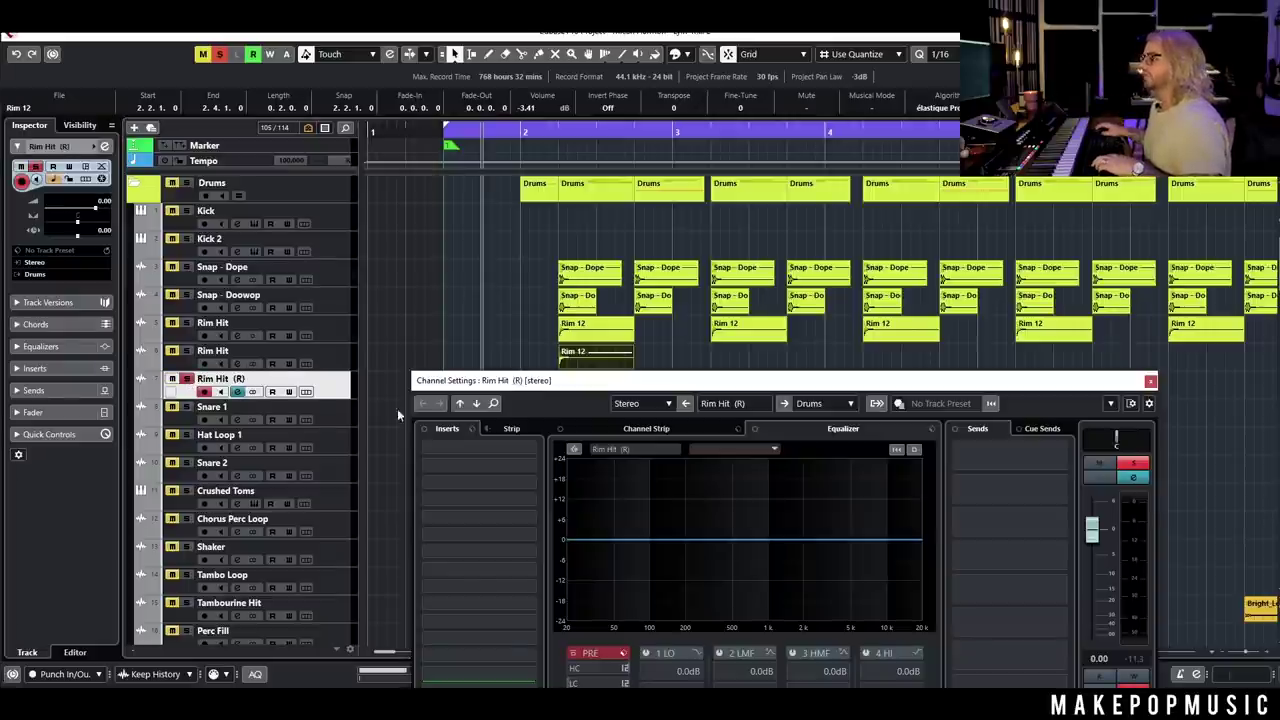
left_click(461, 464)
type("trabce")
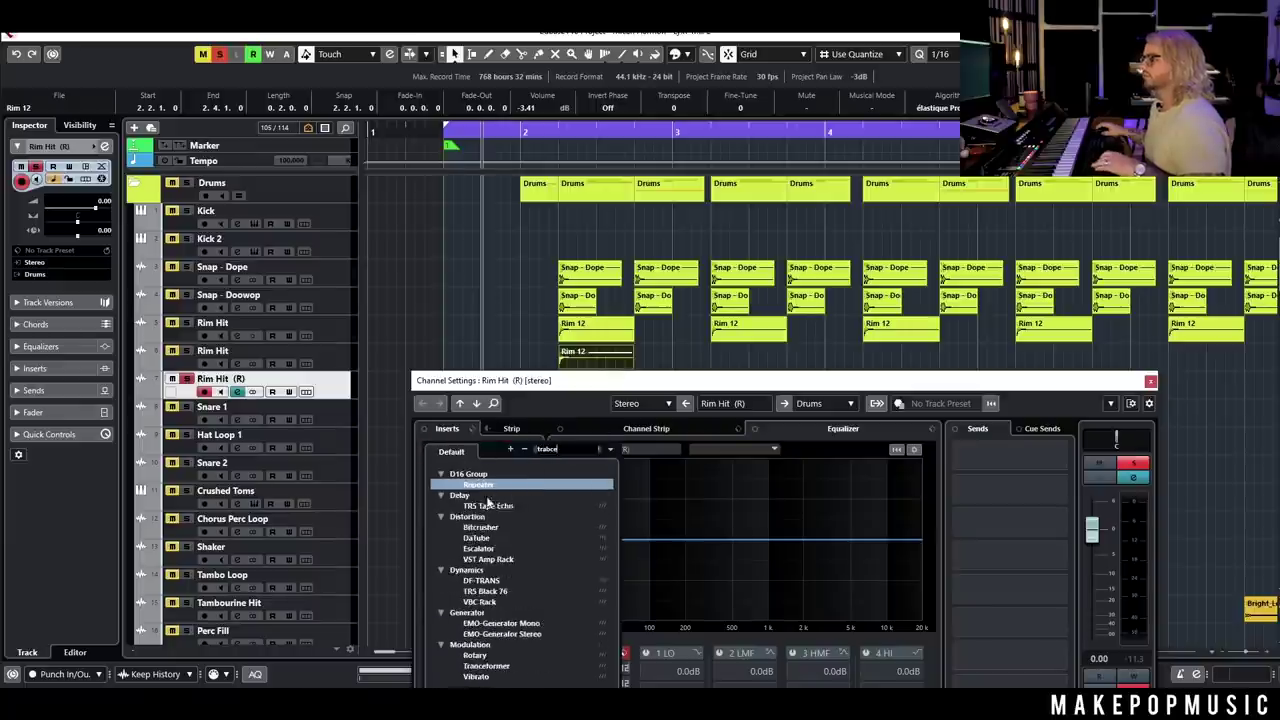
key("BackSpace")
key("BackSpace")
key("BackSpace")
type("nce")
left_click(480, 506)
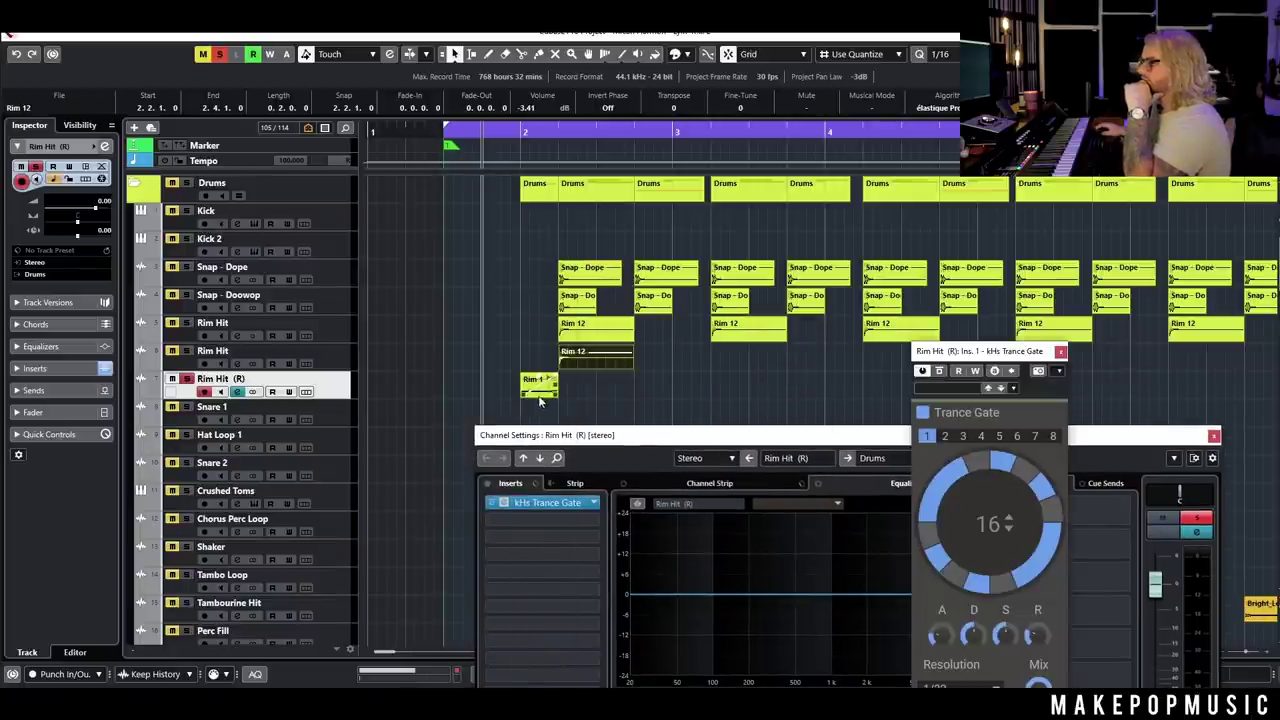
- Extend the start of the reversed Rim 12-01 clip back to 1.3.1.0 and play it from there
left_click_drag(522, 392, 444, 392)
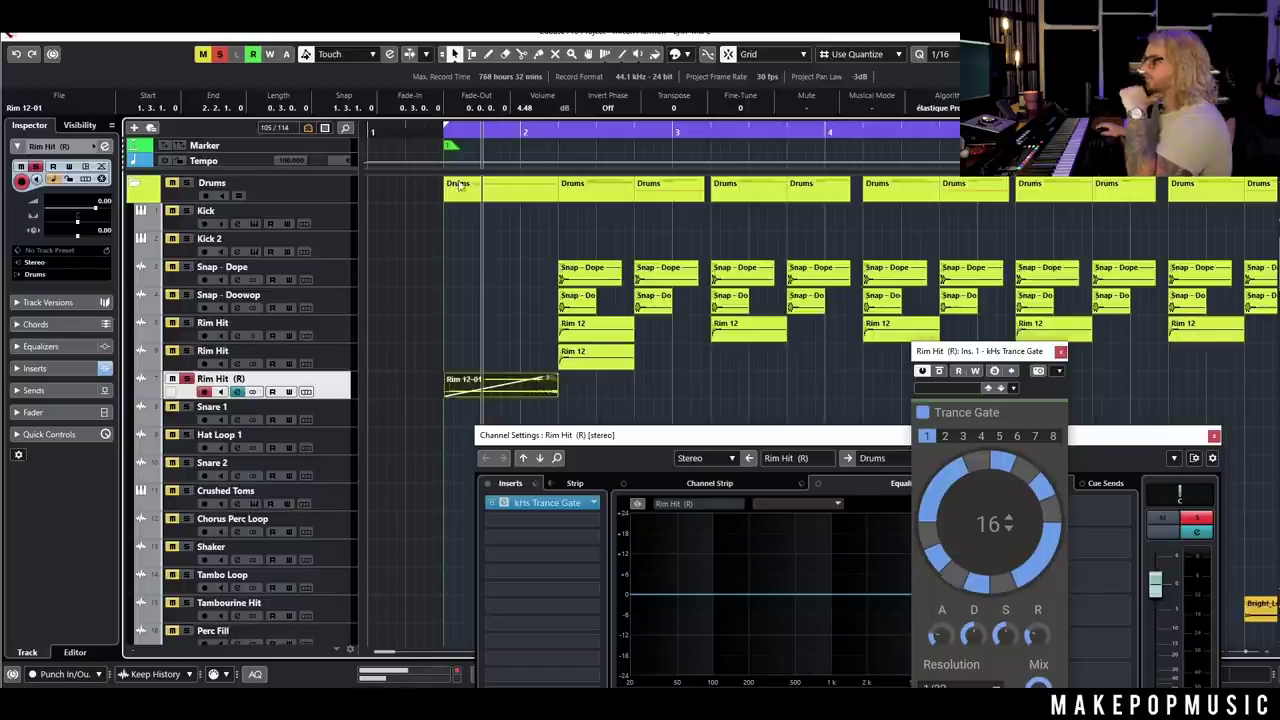
left_click(438, 137)
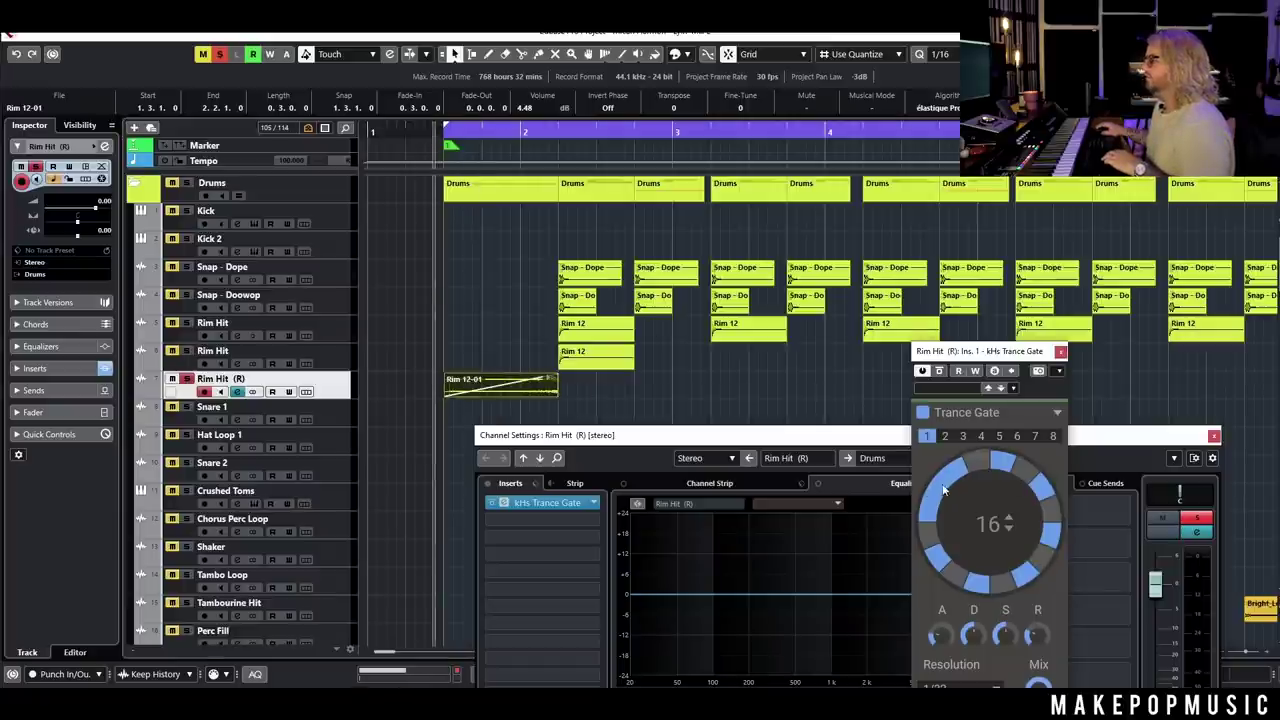
key("space")
- Try the Trance Gate resolution at 1/16T and 1/32T on the soloed reversed rim hit
left_click_drag(986, 352, 930, 116)
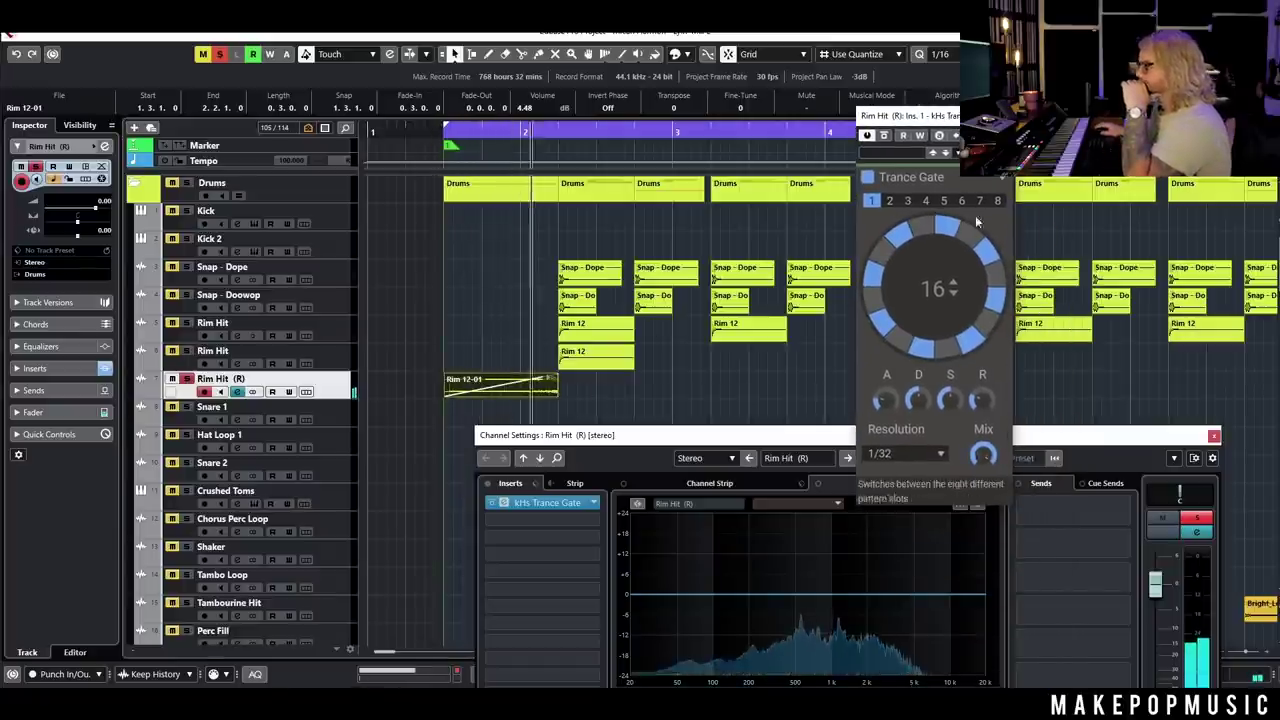
left_click(908, 455)
left_click(895, 437)
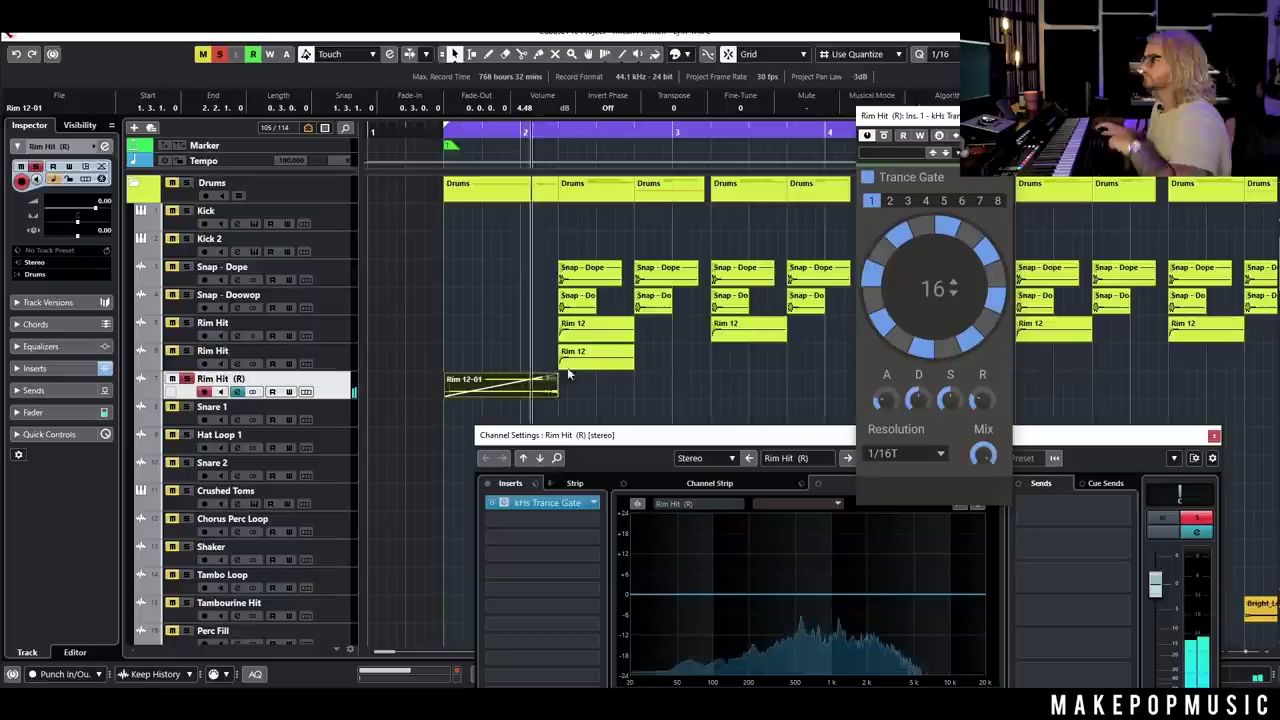
left_click(922, 452)
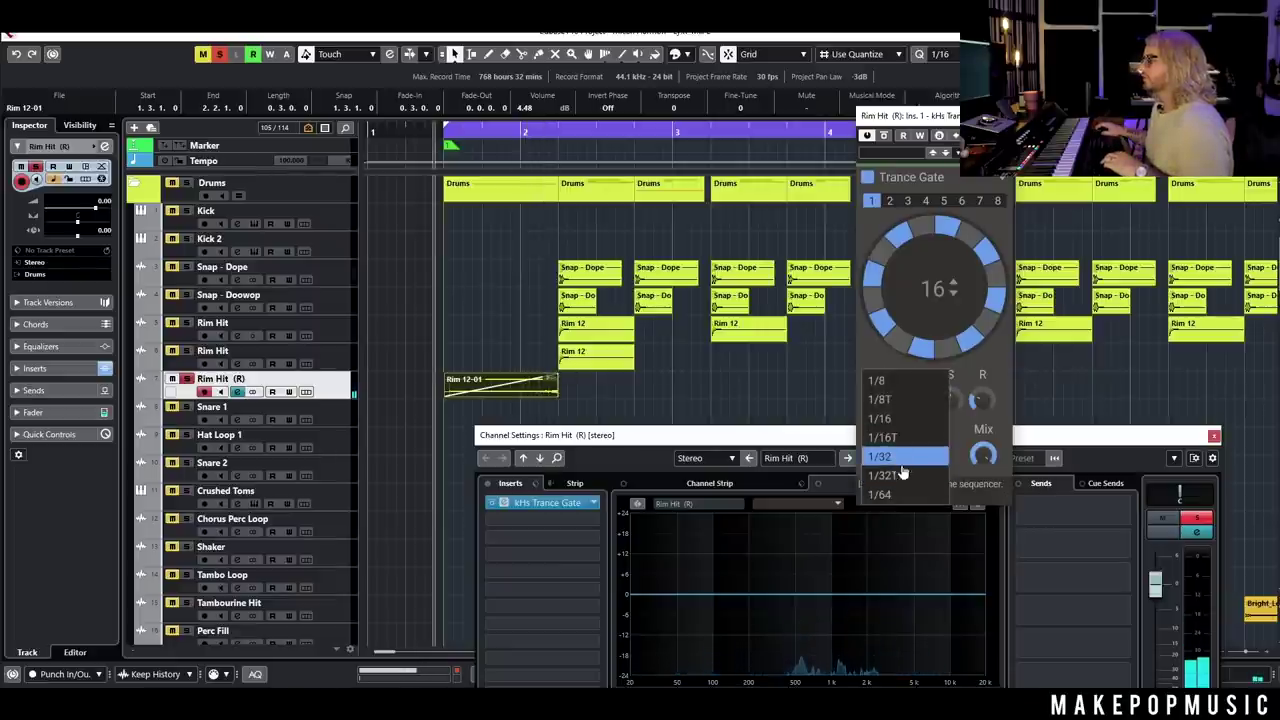
left_click(890, 472)
- Clear the solo on Rim Hit (R), set the Trance Gate resolution to 1/32, audition it in context and close the plug-in and channel windows
left_click(186, 379)
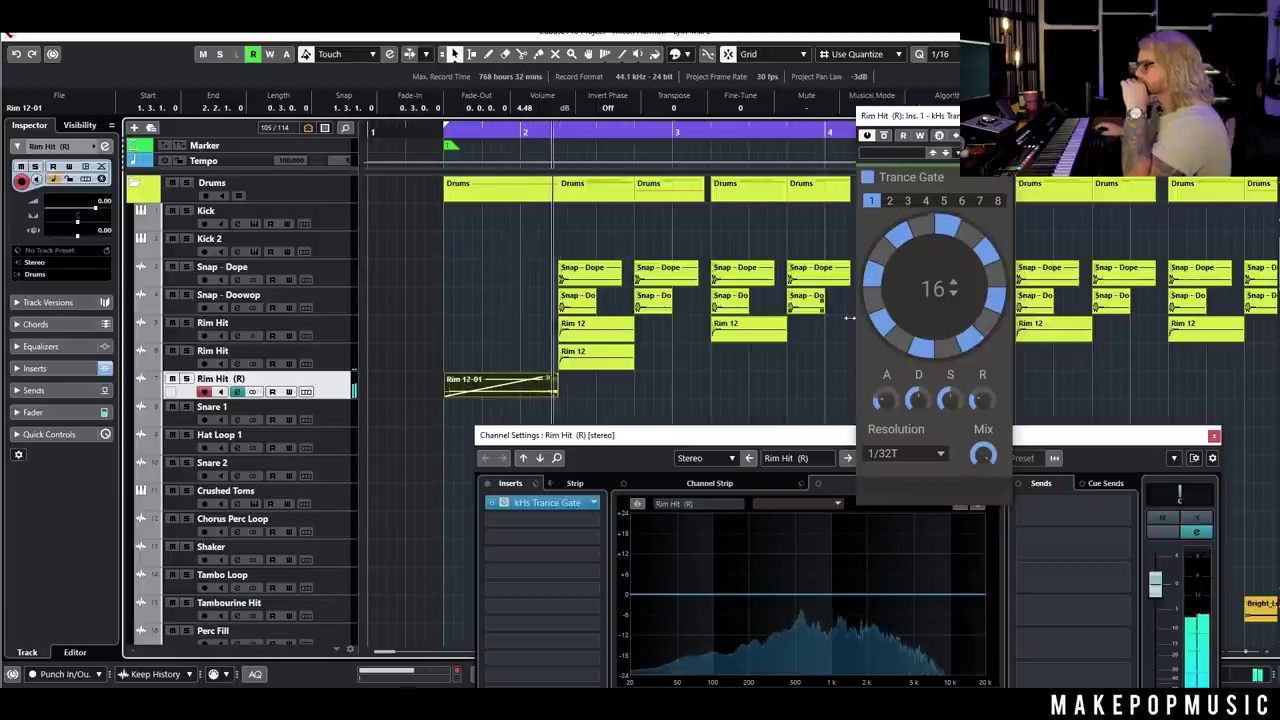
key("space")
left_click(905, 453)
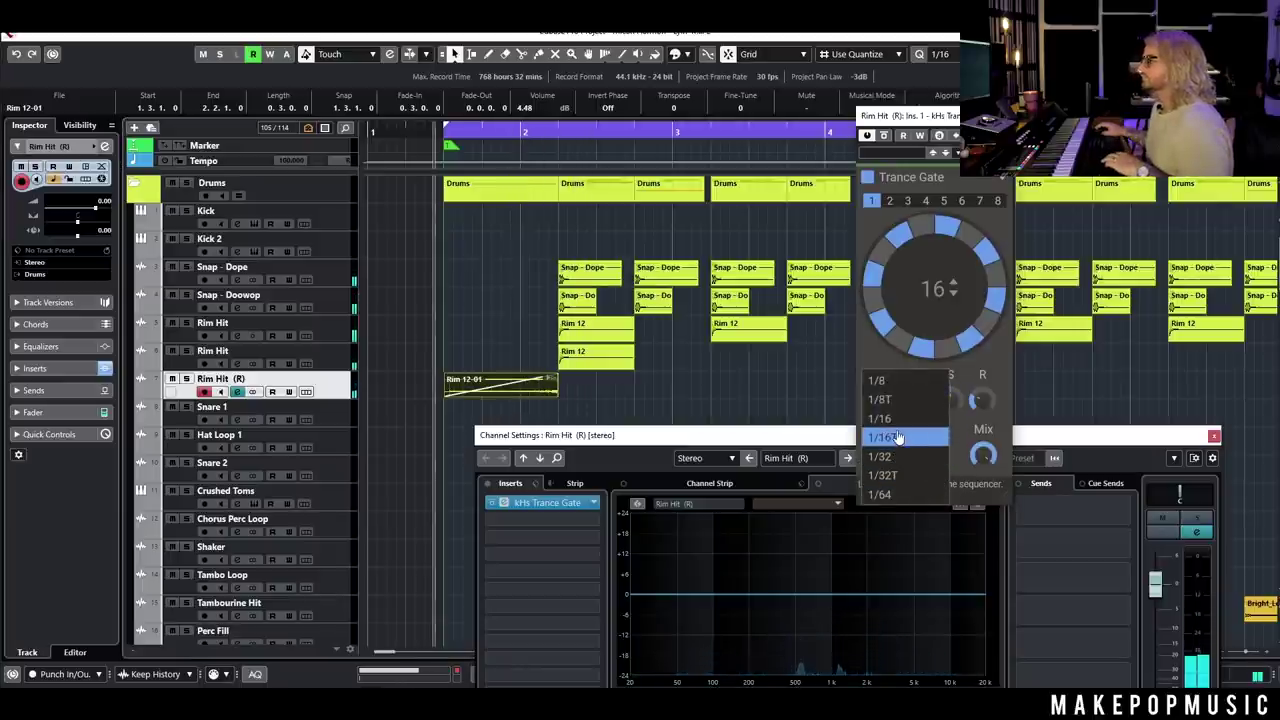
left_click(880, 456)
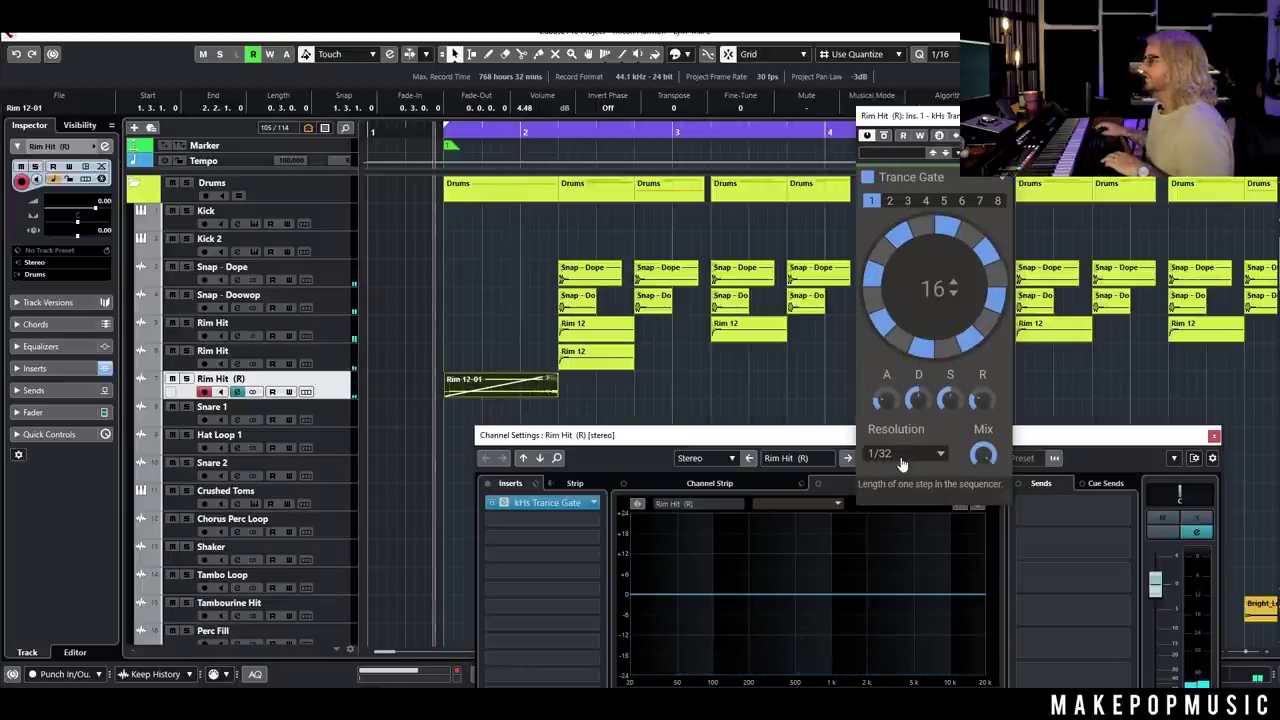
left_click(520, 299)
key("space")
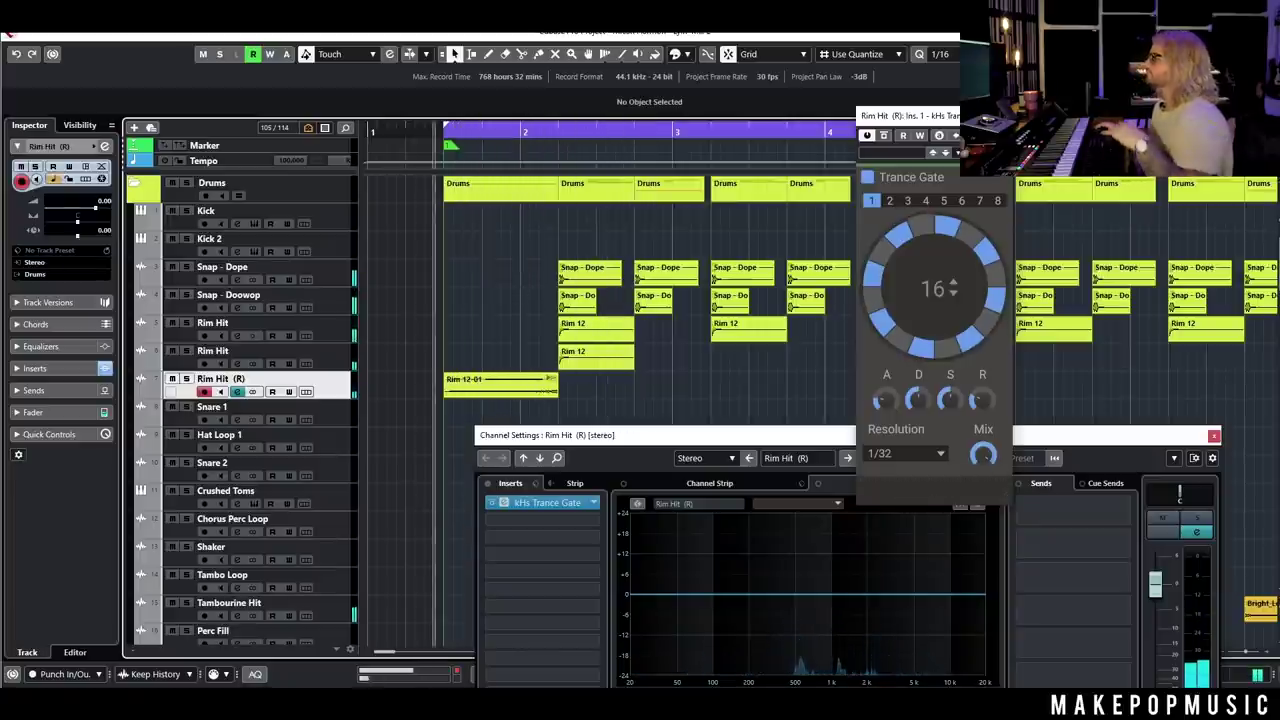
left_click(1001, 115)
left_click(1213, 436)
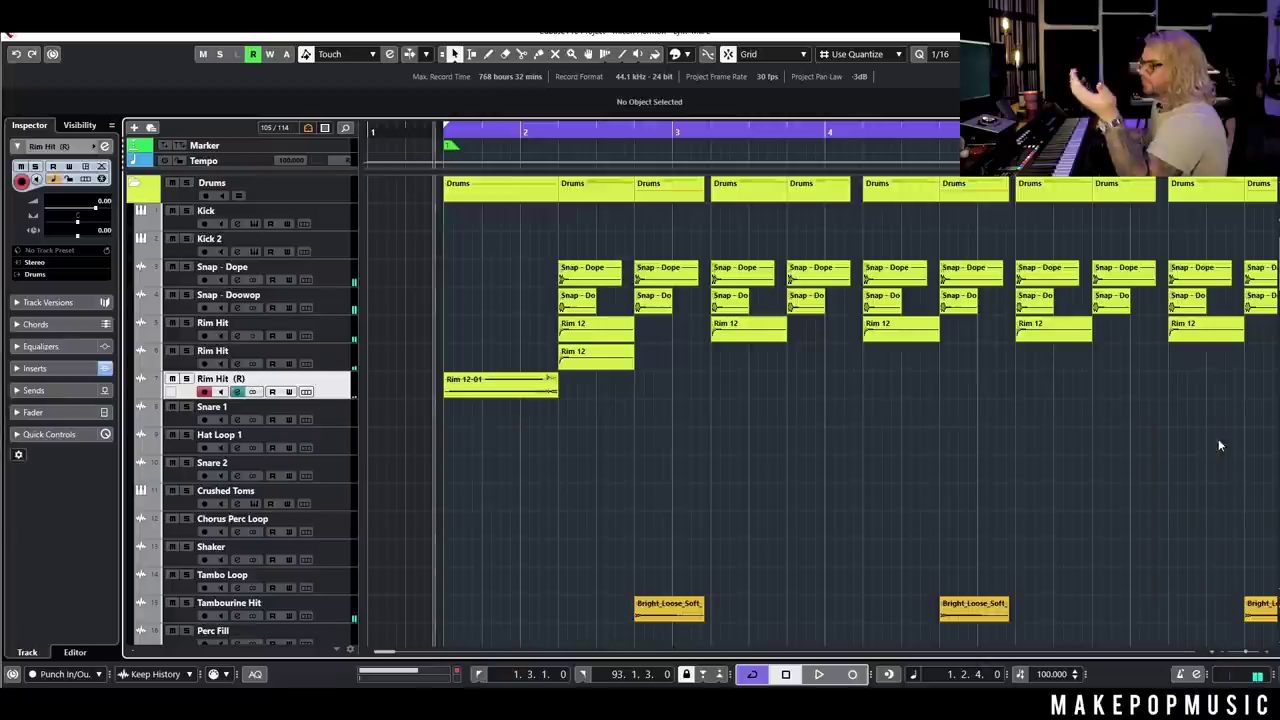
- Remove the duplicate Rim Hit track and the Rim Hit (R) track from the project
left_click_drag(471, 405, 470, 404)
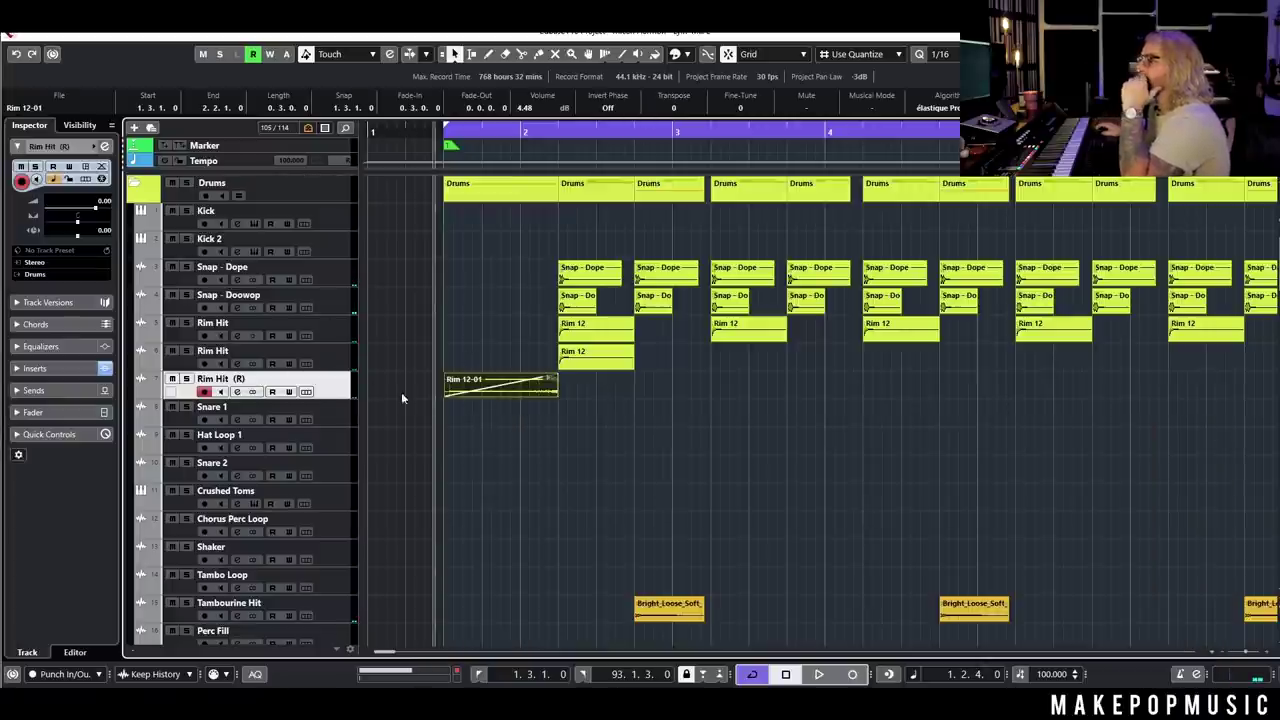
left_click(334, 357, "shift")
right_click(333, 354)
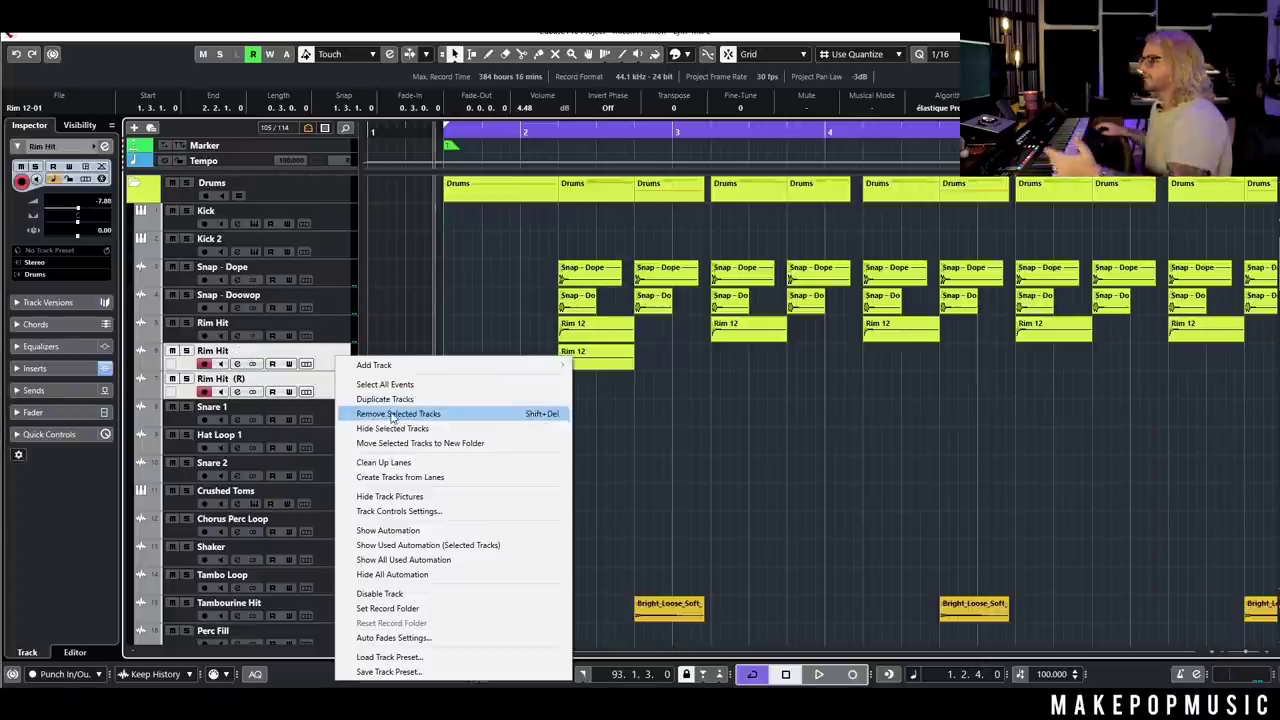
left_click(392, 415)
- Look over the whole arrangement from the drums through the effects, synths, guitars and bass to the lead vocals
key("g")
key("g")
key("g")
key("g")
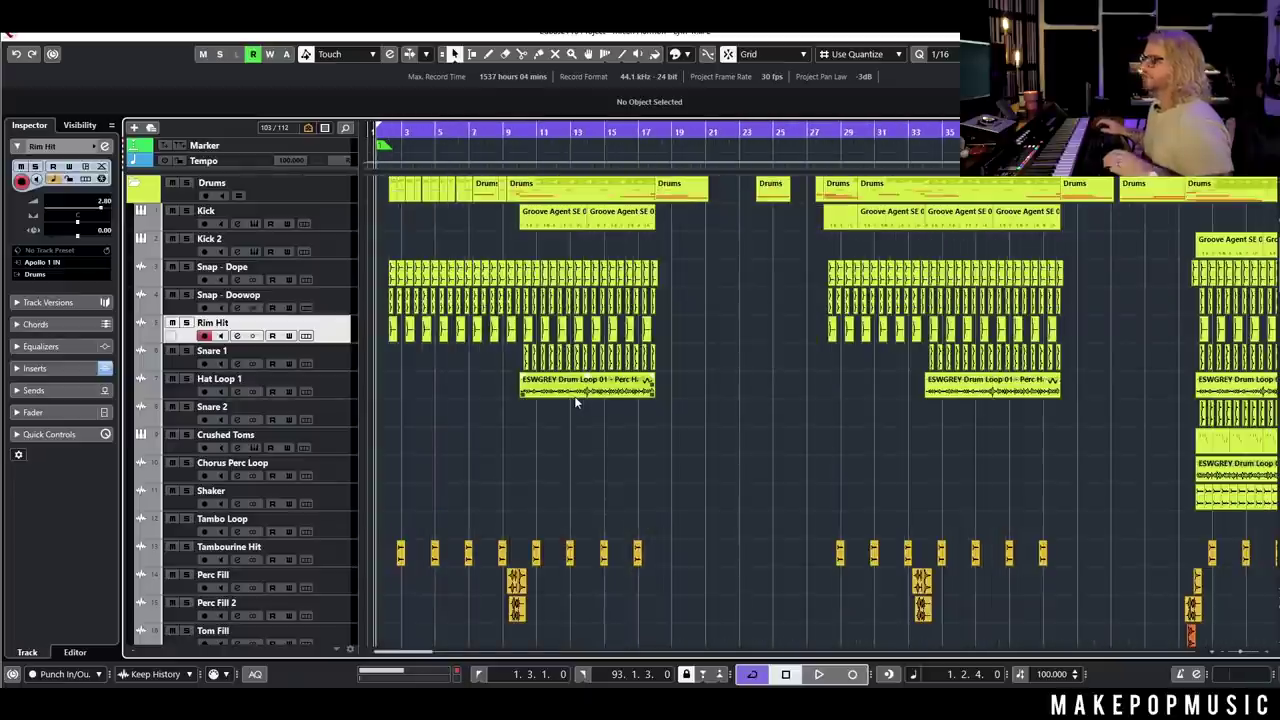
key("g")
key("g")
key("g")
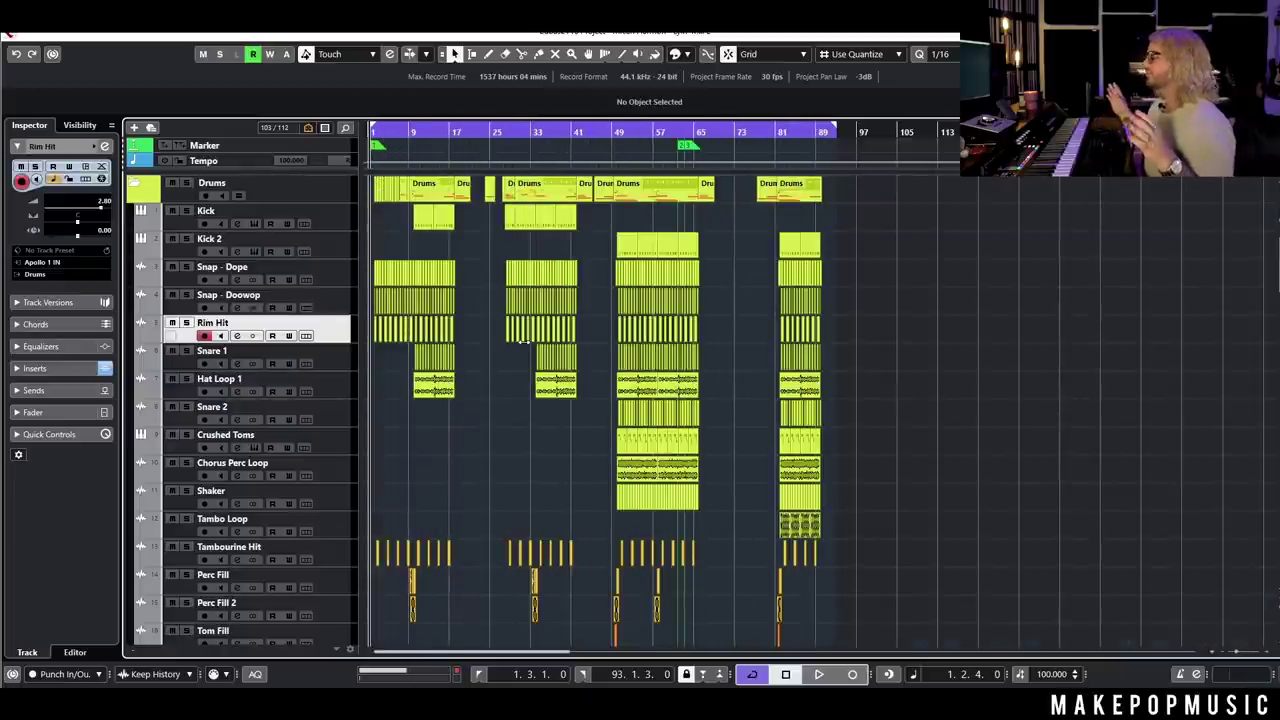
scroll(912, 331, "down", 5)
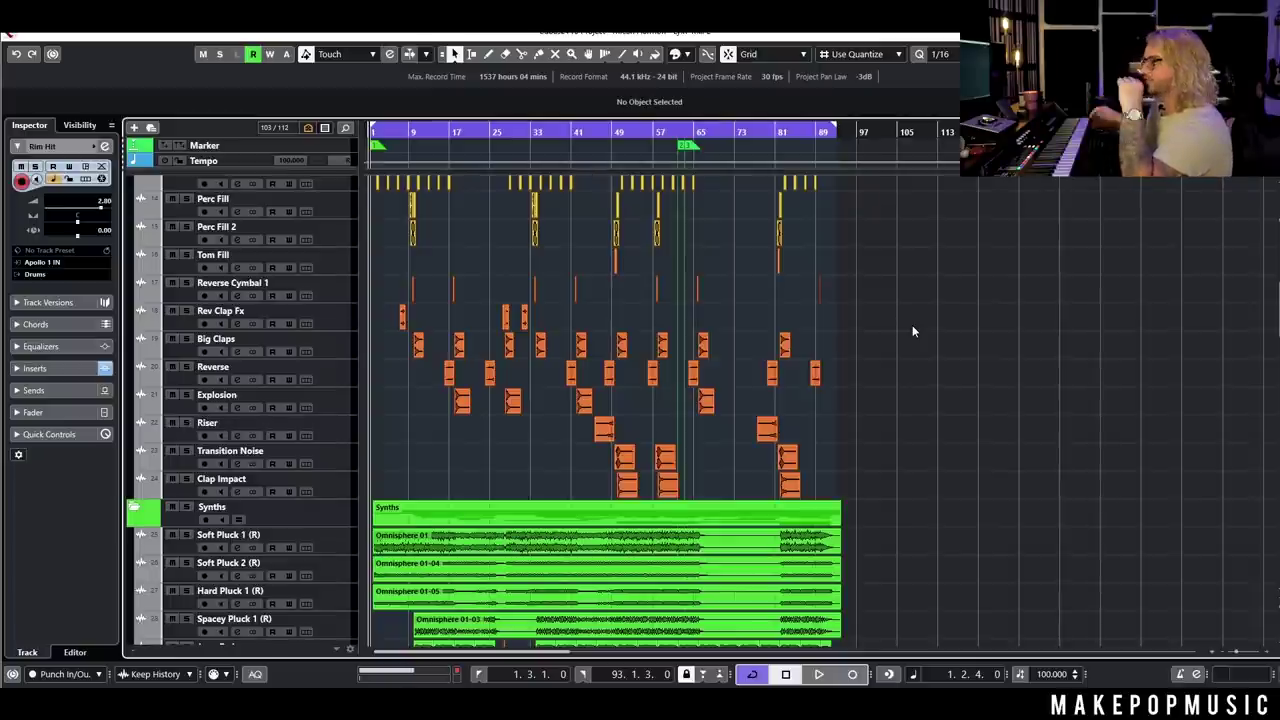
scroll(912, 330, "down", 3)
scroll(912, 331, "down", 6)
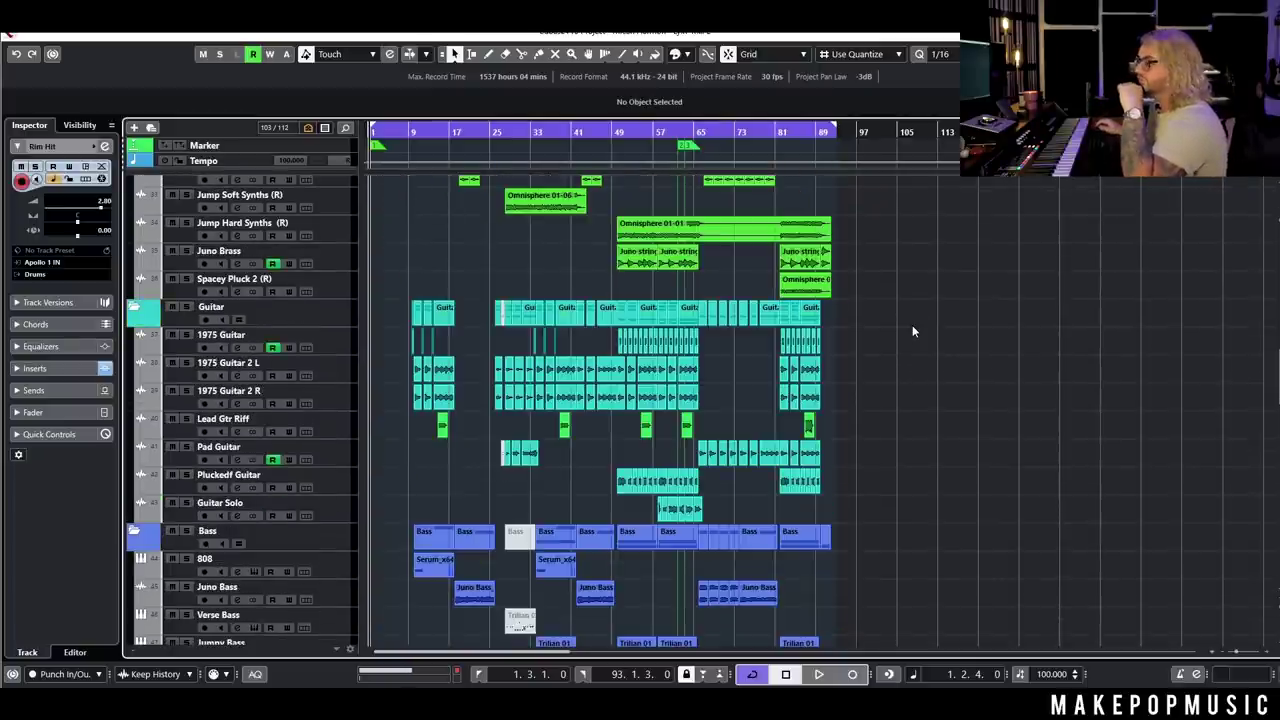
scroll(912, 331, "up", 4)
scroll(912, 331, "down", 6)
scroll(916, 342, "down", 10)
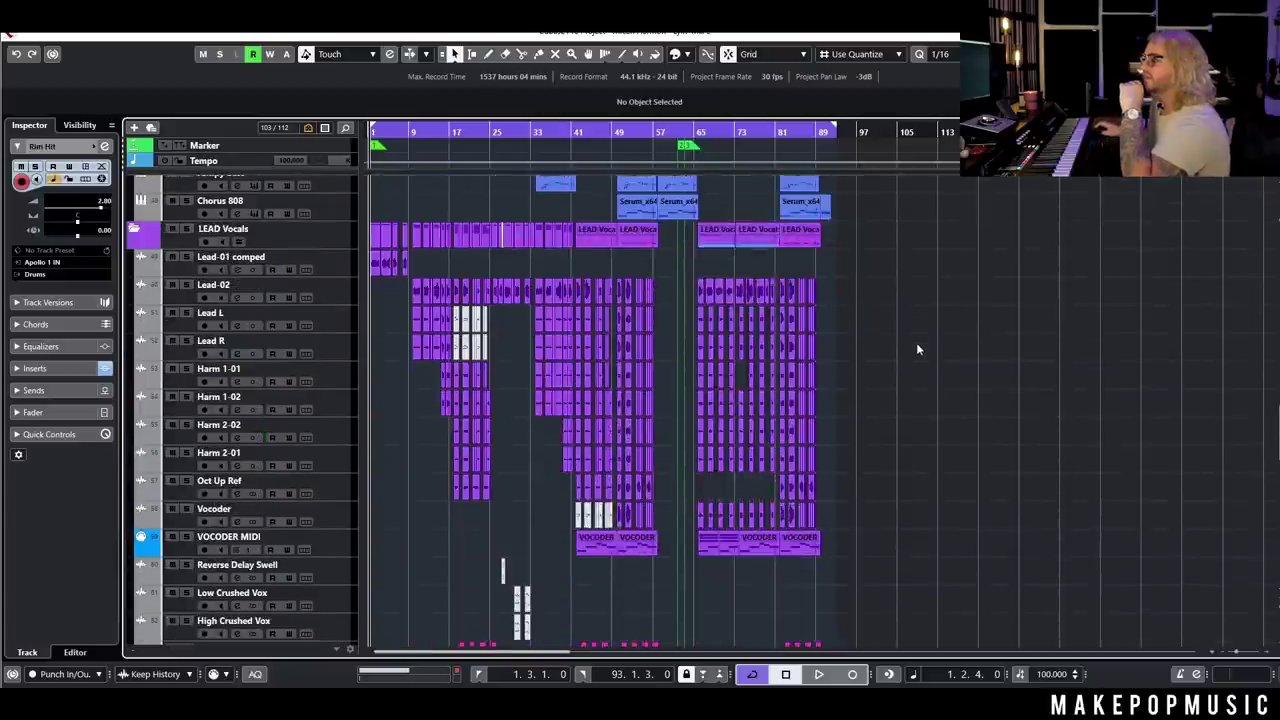
- Play the soloed Vocal Pad 1 track from just before bar 66 and switch its bypassed inserts back on
scroll(715, 388, "up", 2, "ctrl")
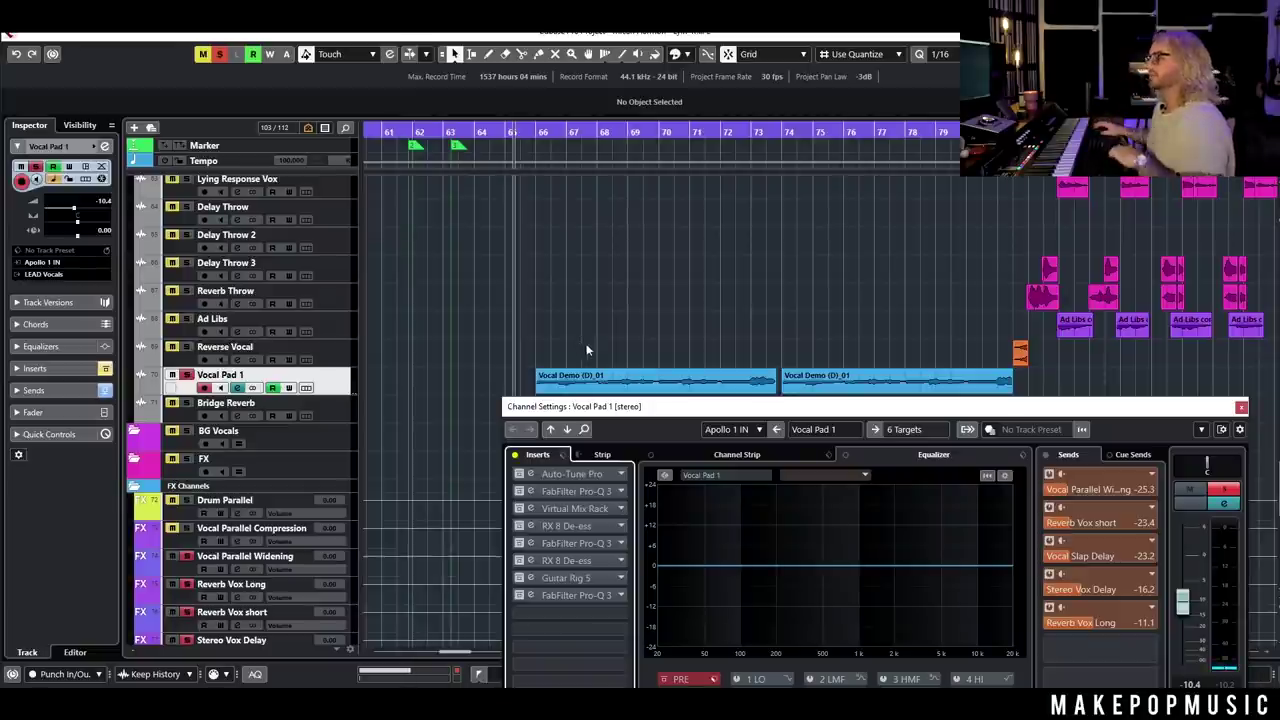
left_click(529, 135)
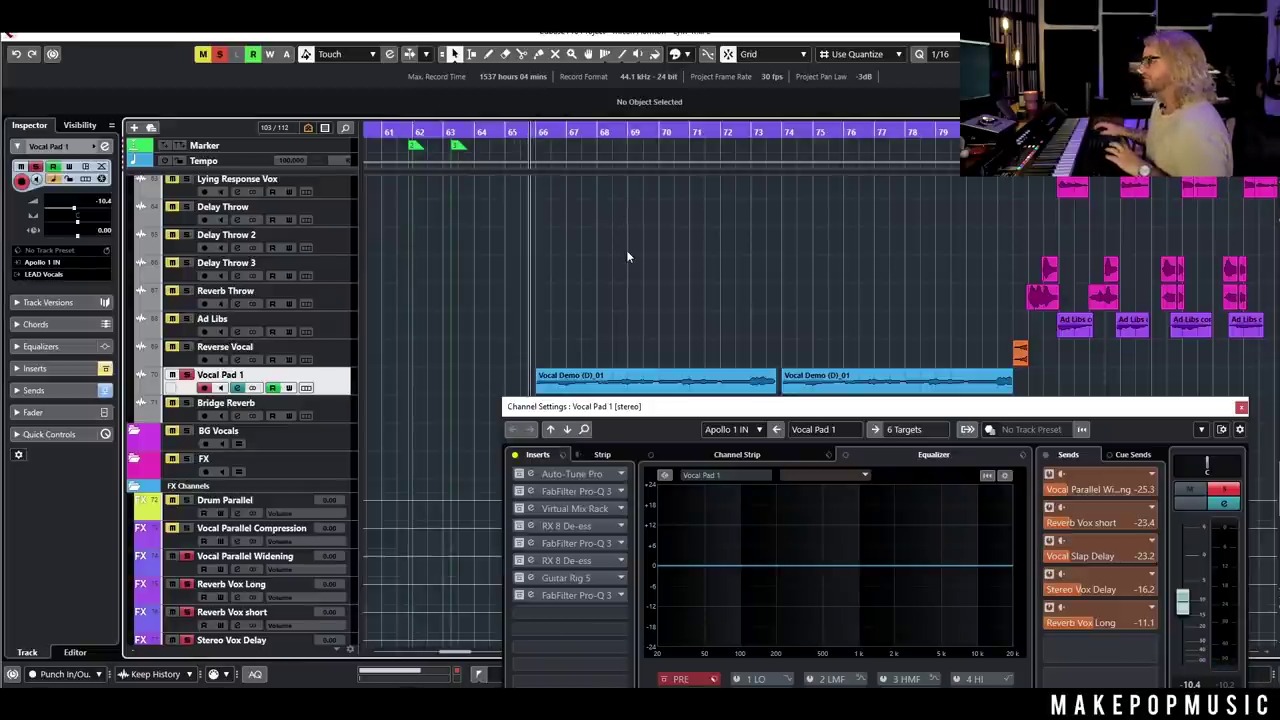
key("space")
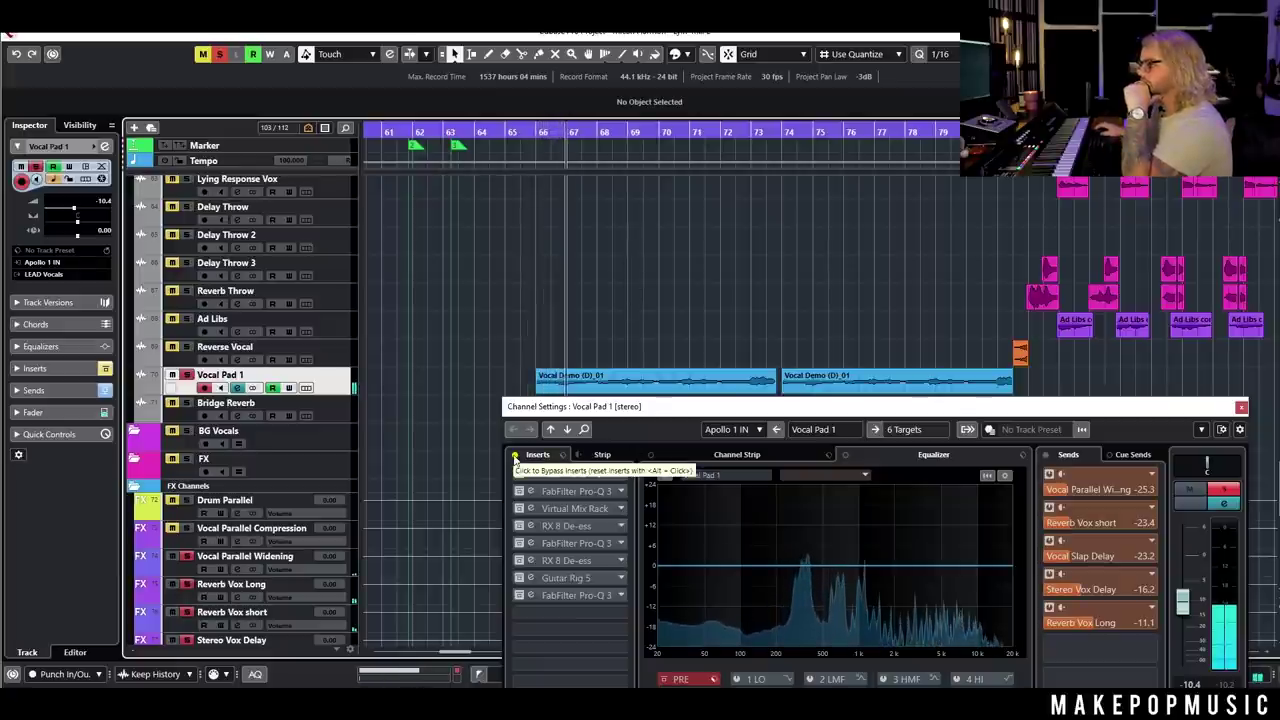
left_click(515, 457)
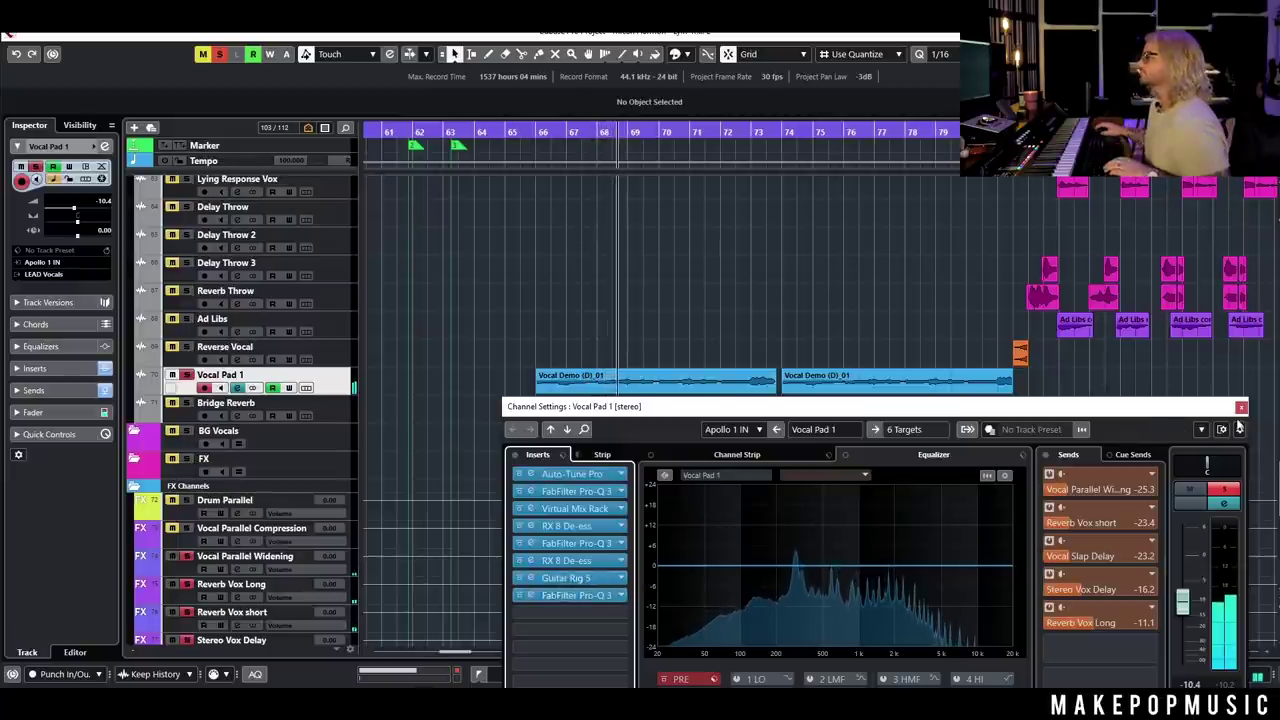
- Inspect the Guitar Rig 5 insert on Vocal Pad 1, then close the plug-in and channel settings
left_click(590, 578)
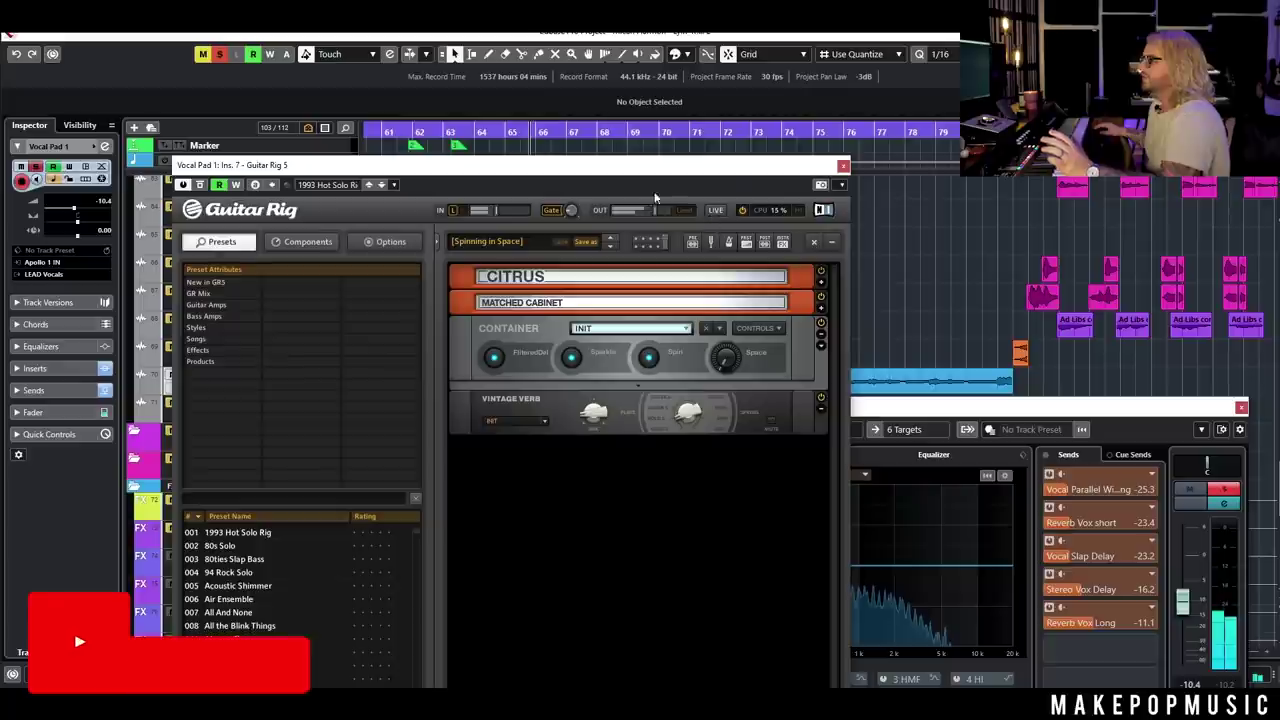
left_click(843, 165)
left_click(1240, 409)
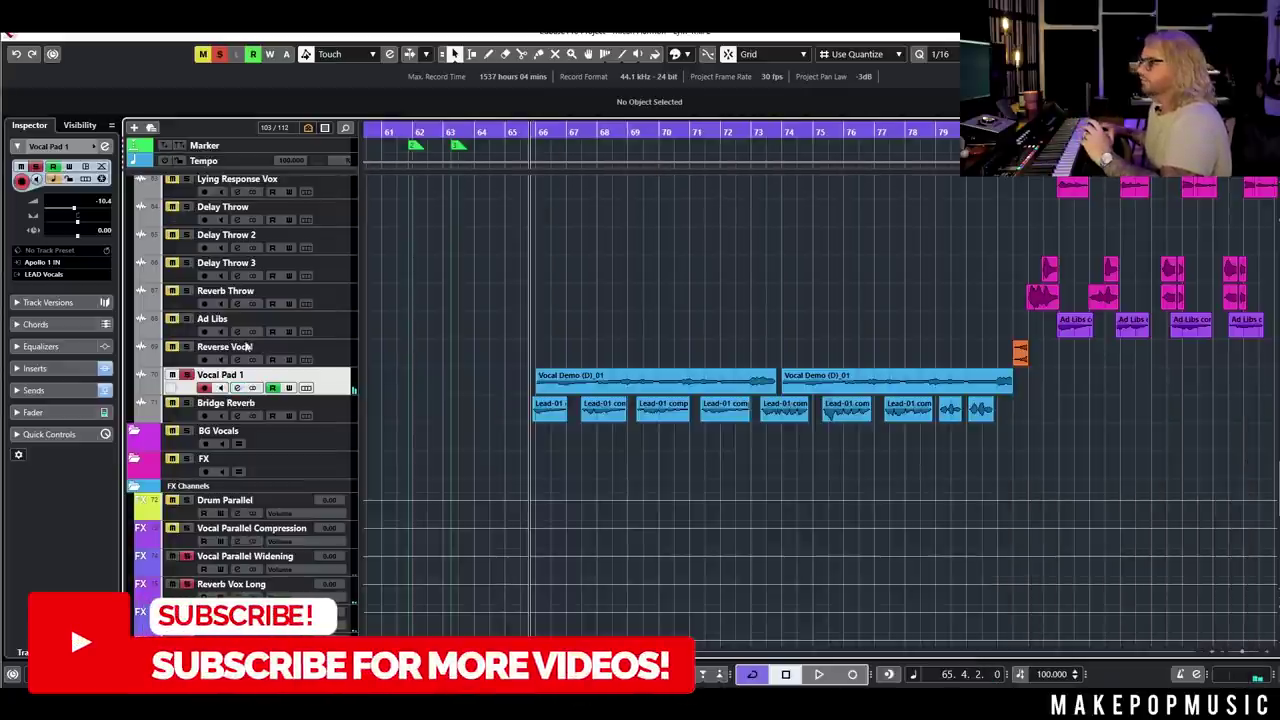
- Clear the solo on Vocal Pad 1 and play the full mix from bar 65 into the bridge
left_click(189, 376)
scroll(570, 295, "up", 4)
left_click(516, 132)
key("space")
scroll(597, 262, "up", 3)
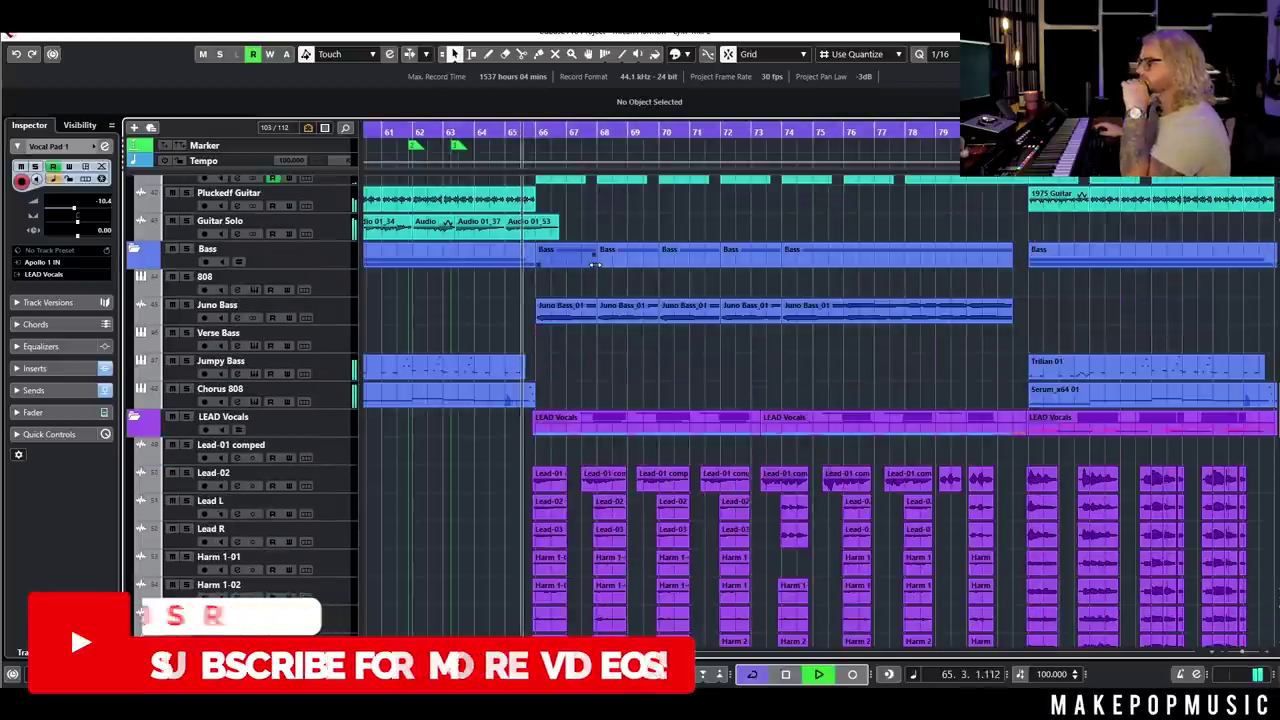
scroll(617, 333, "down", 4)
scroll(618, 330, "down", 5)
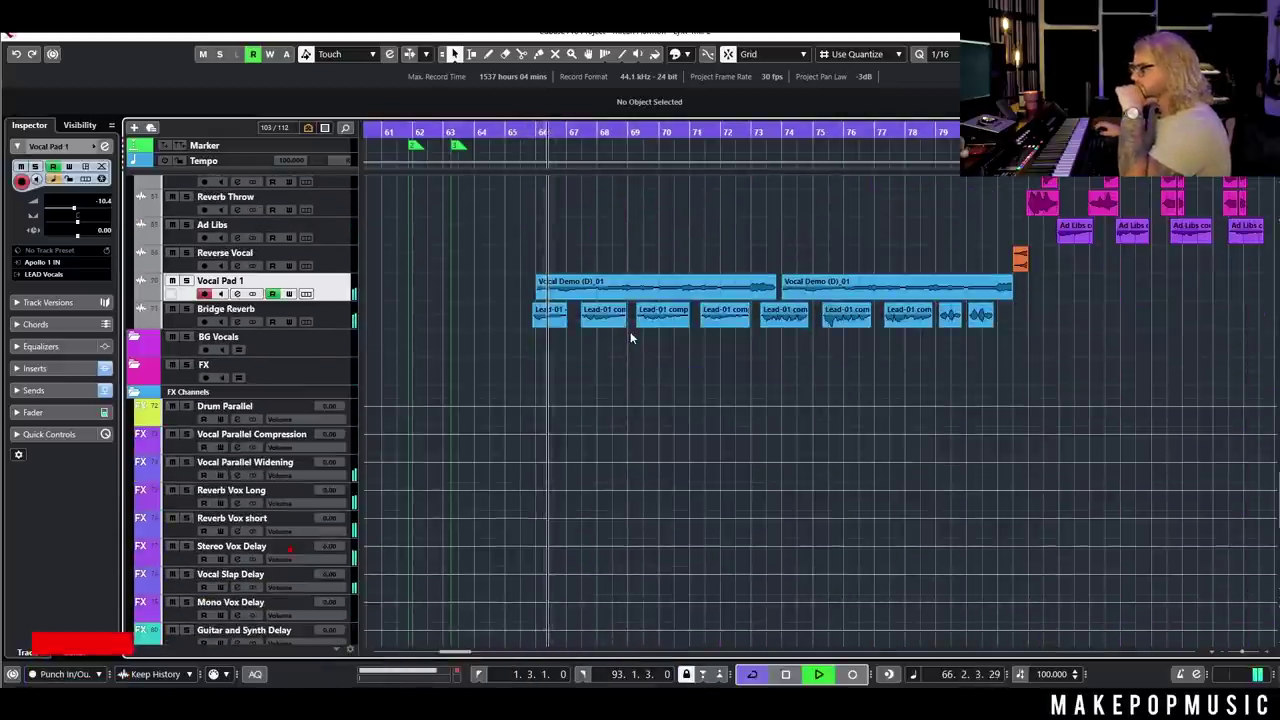
- Mute and unmute Vocal Pad 1 during playback to compare the bridge without and with it
scroll(630, 331, "up", 2)
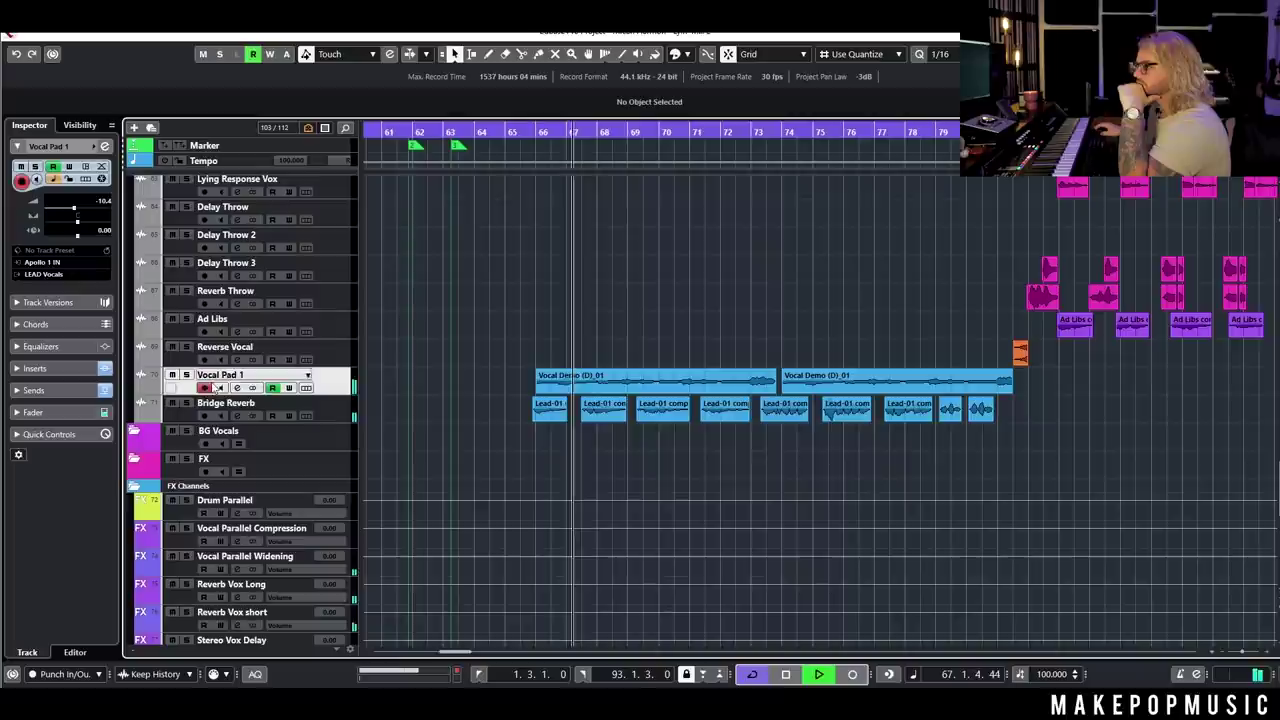
left_click(172, 375)
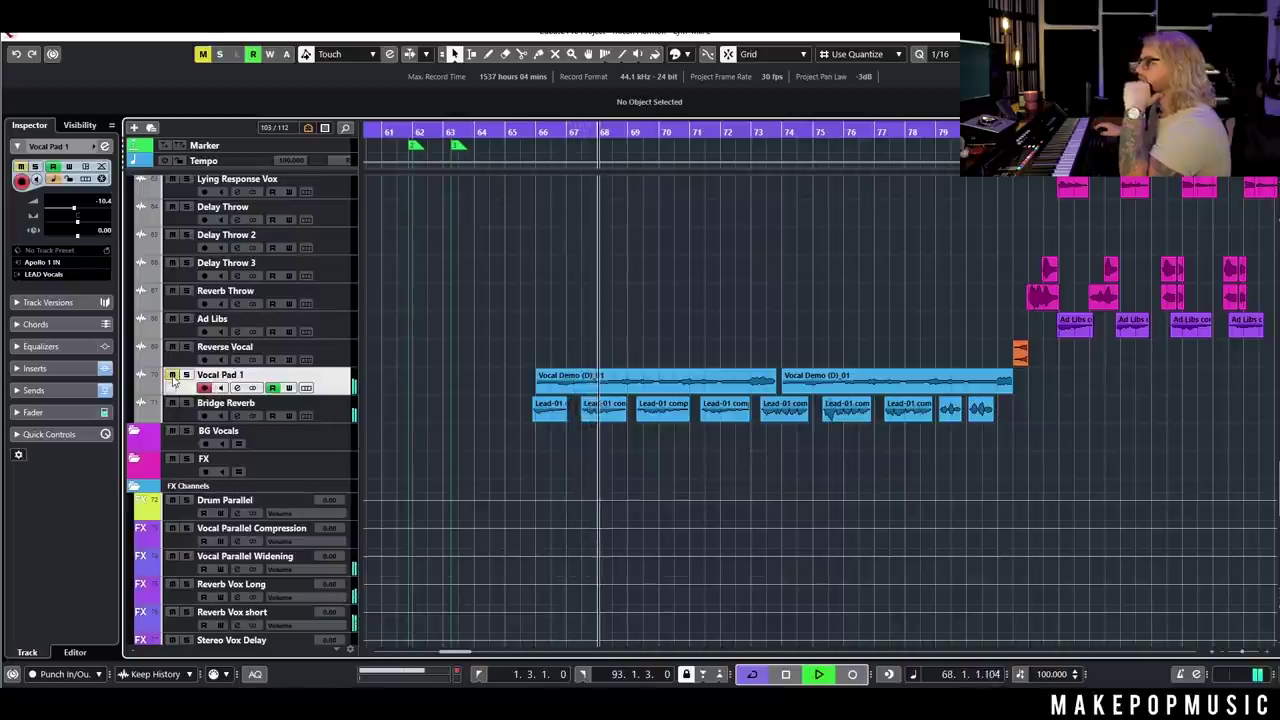
left_click(172, 375)
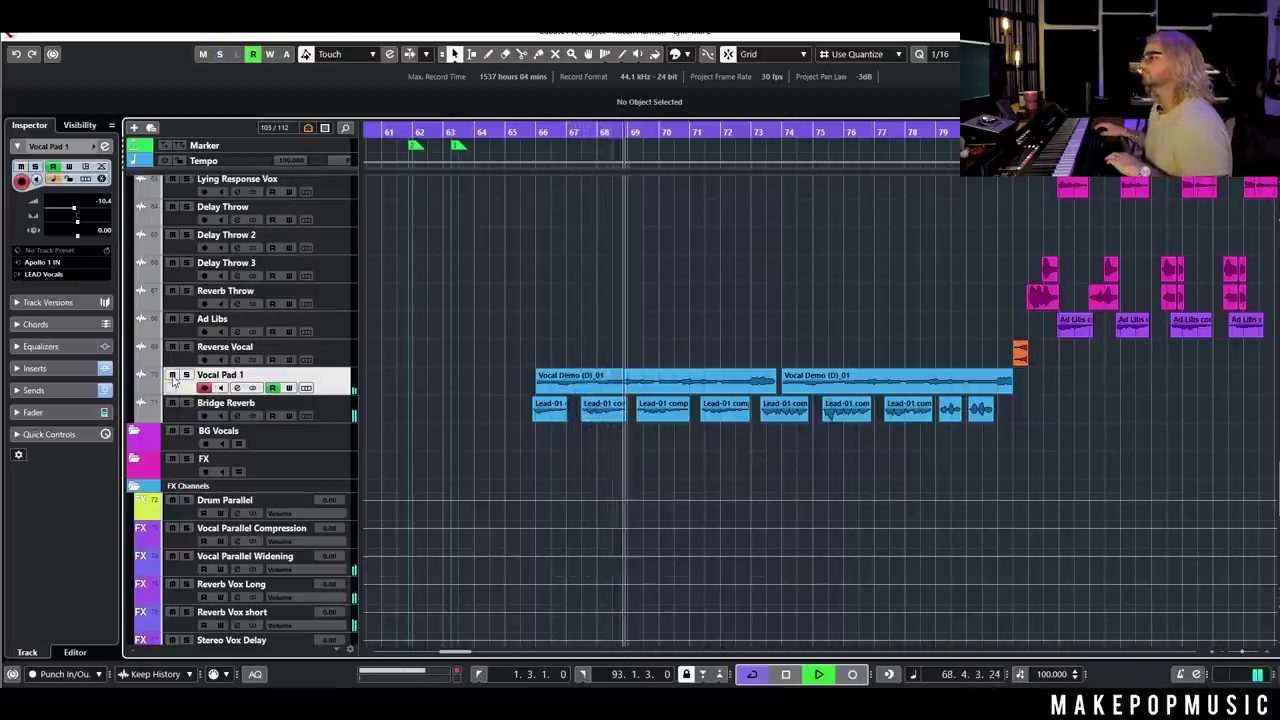
key("space")
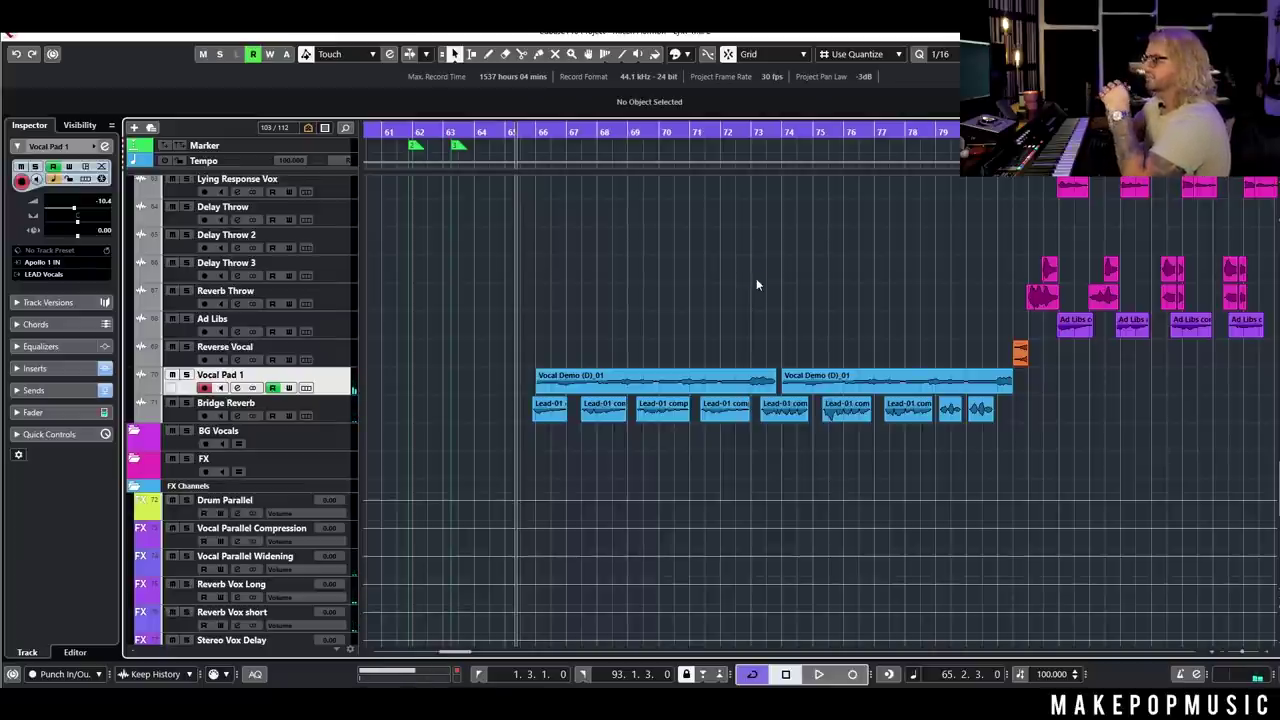
- Play the section from just before bar 30 and follow the crushed vox, delay throw and reverb throw clips
key("shift+f")
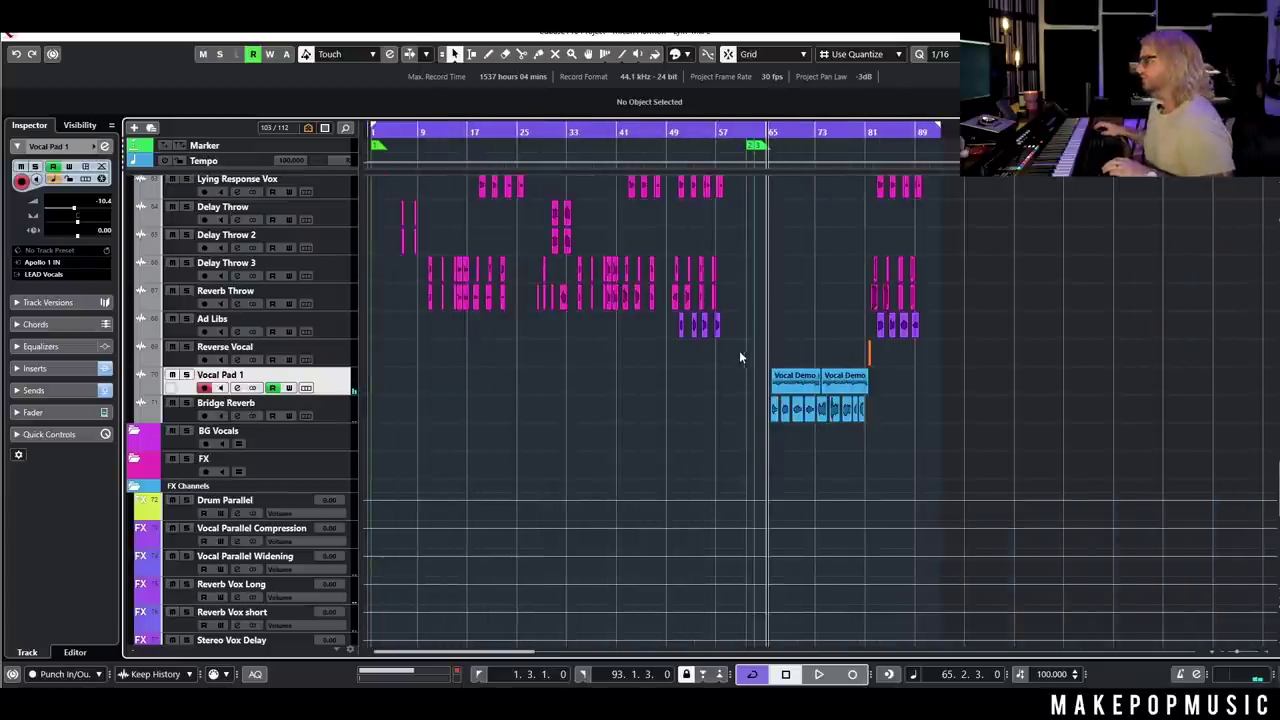
scroll(654, 454, "right", 3)
scroll(654, 454, "left", 3)
scroll(614, 409, "up", 5)
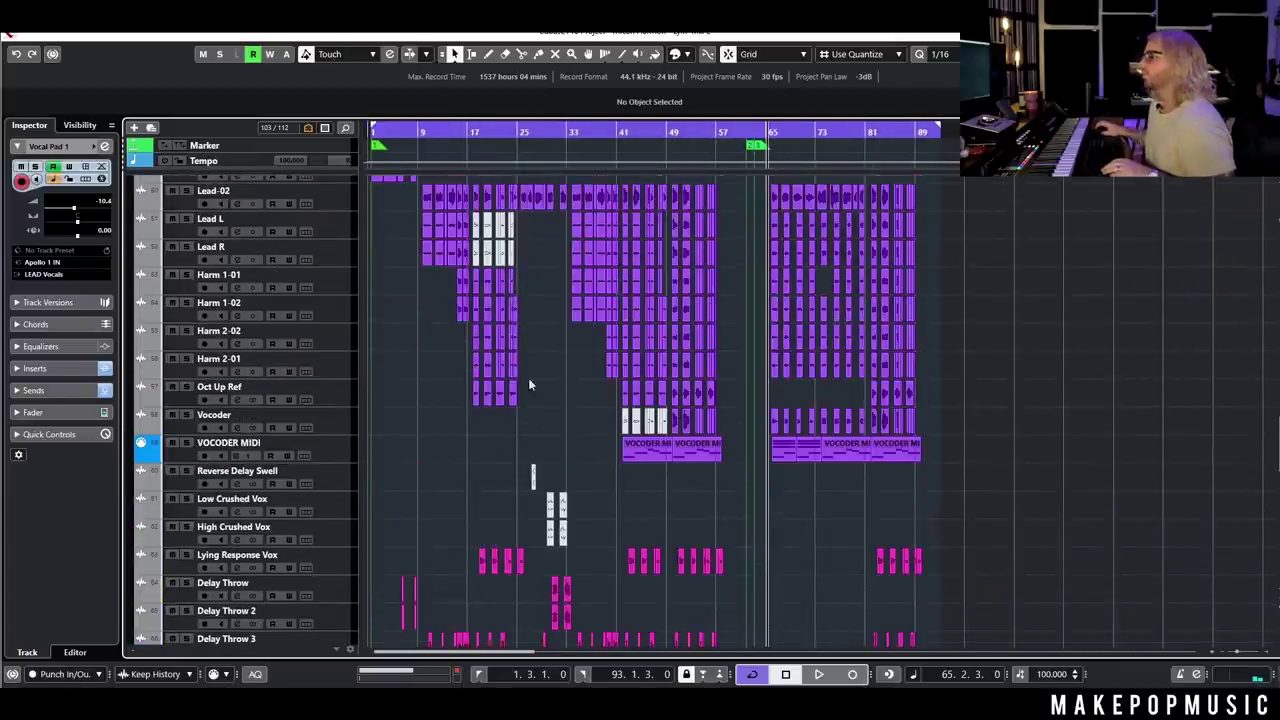
scroll(535, 430, "up", 5)
left_click(524, 131)
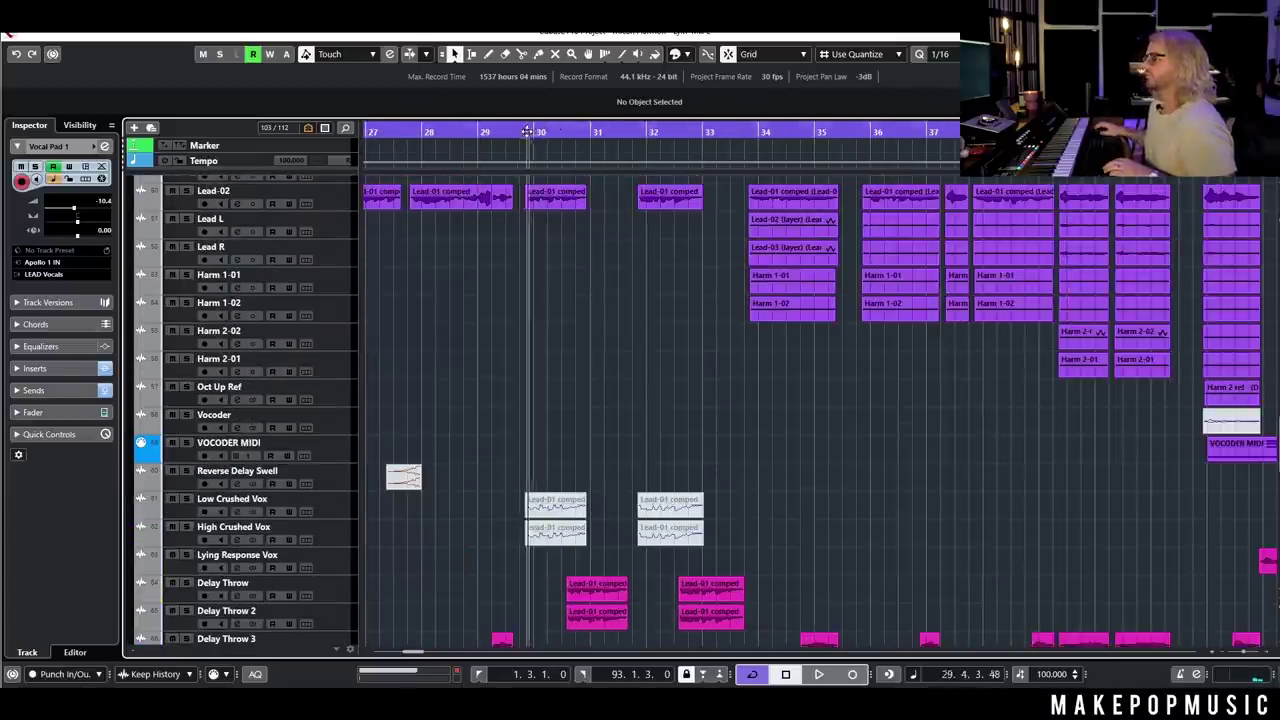
scroll(596, 445, "down", 5)
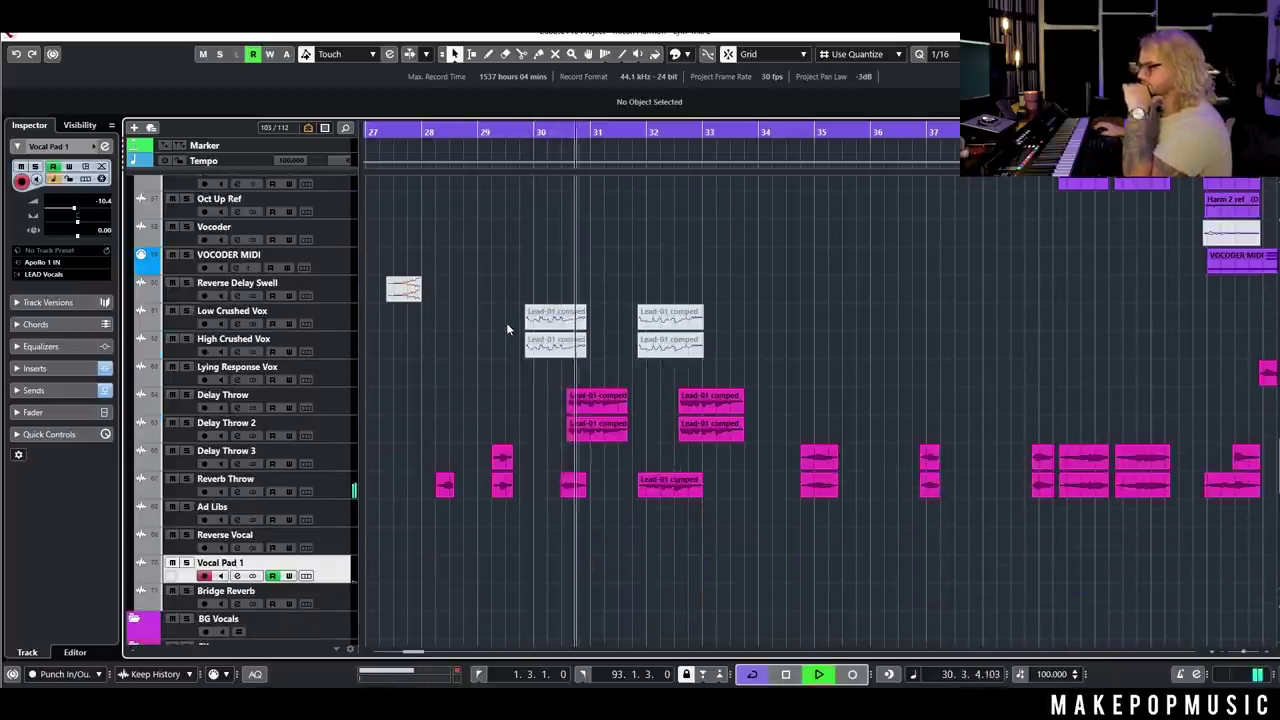
scroll(951, 378, "right", 1)
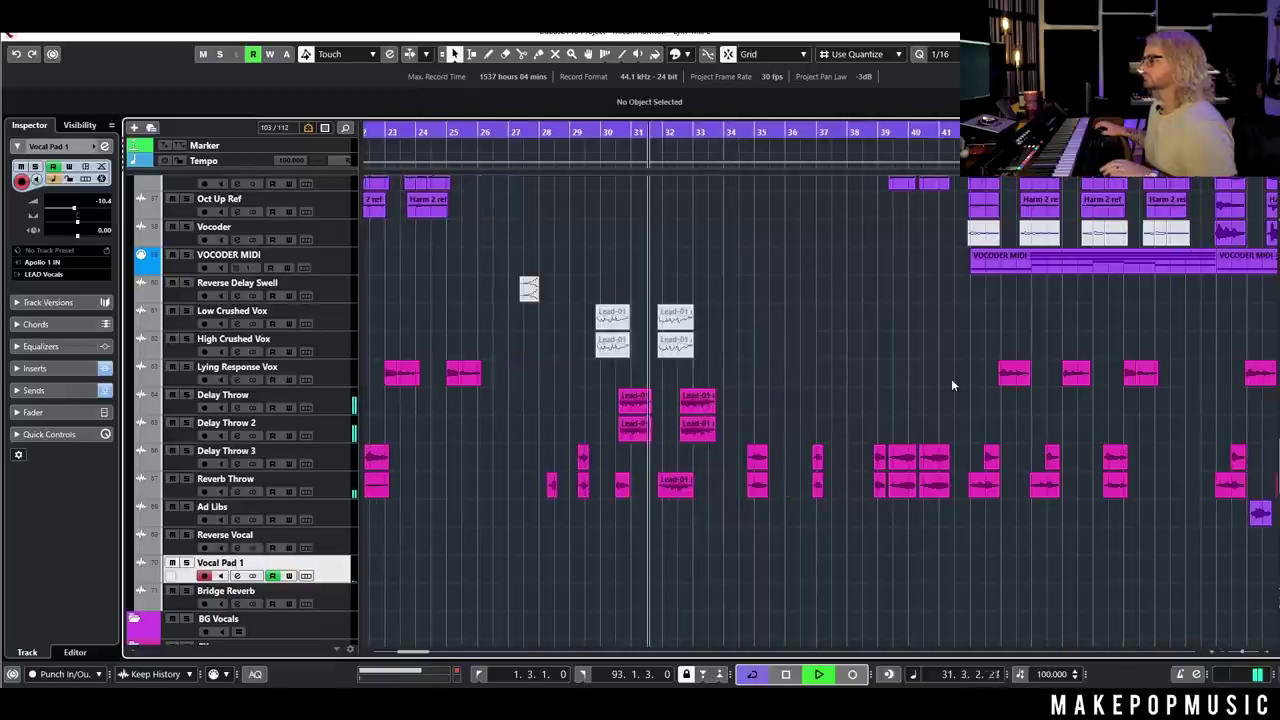
scroll(905, 366, "up", 2)
scroll(889, 397, "down", 2)
scroll(887, 397, "right", 3)
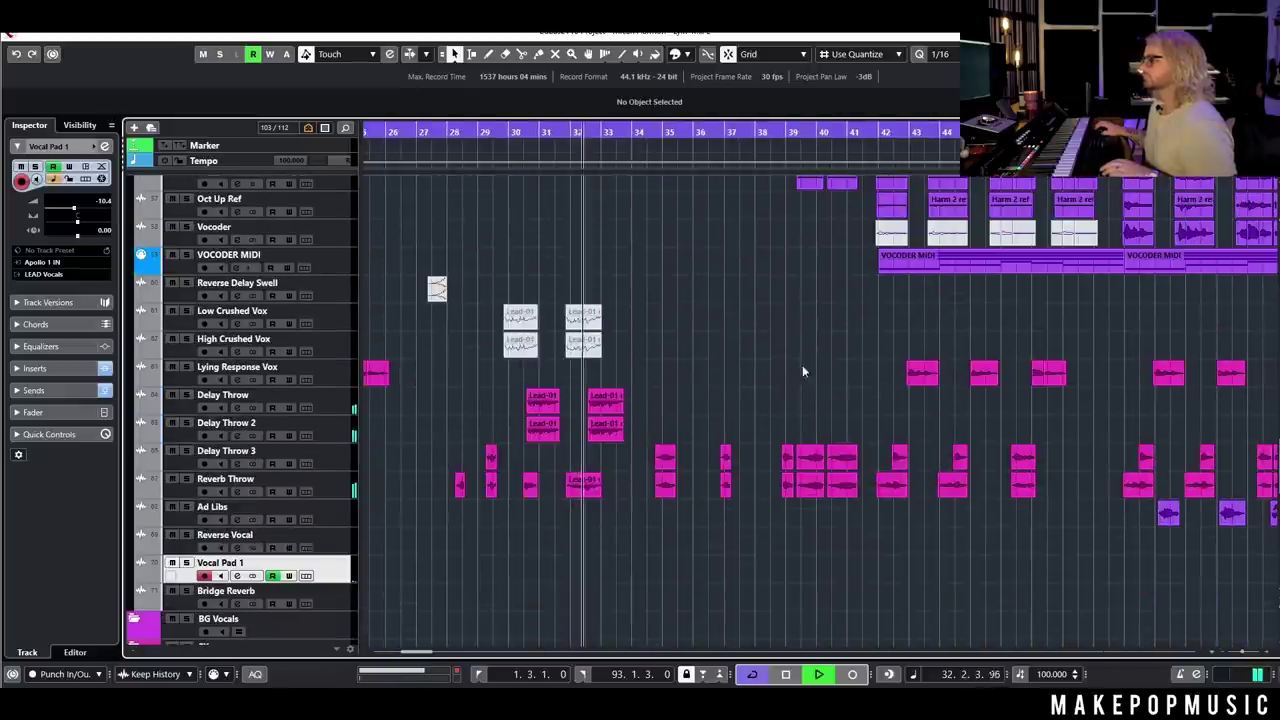
- Solo the Delay Throw and Delay Throw 2 tracks to hear them alone, then stop playback and clear the solos
left_click(186, 395)
left_click(186, 423)
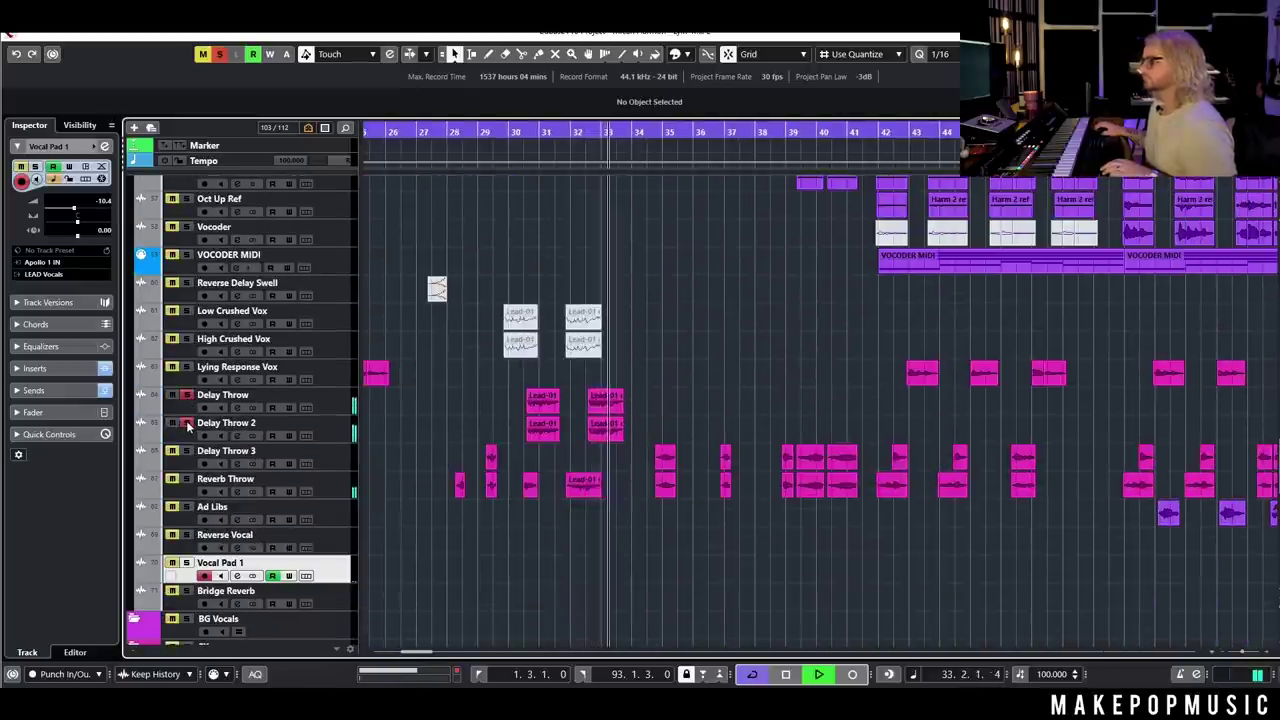
left_click(186, 395)
key("space")
left_click(187, 395)
left_click(187, 423)
scroll(1011, 265, "up", 8)
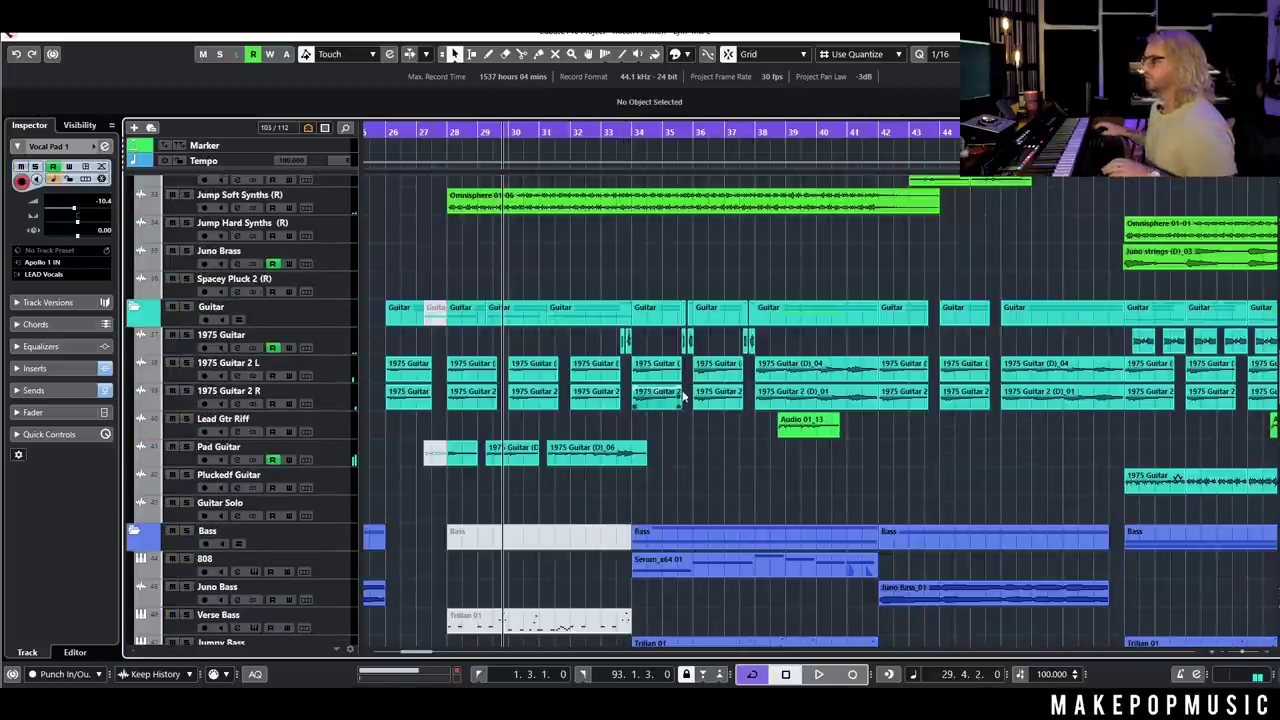
- Solo the Pad Guitar track and play it alone from about bar 28
scroll(683, 410, "down", 5)
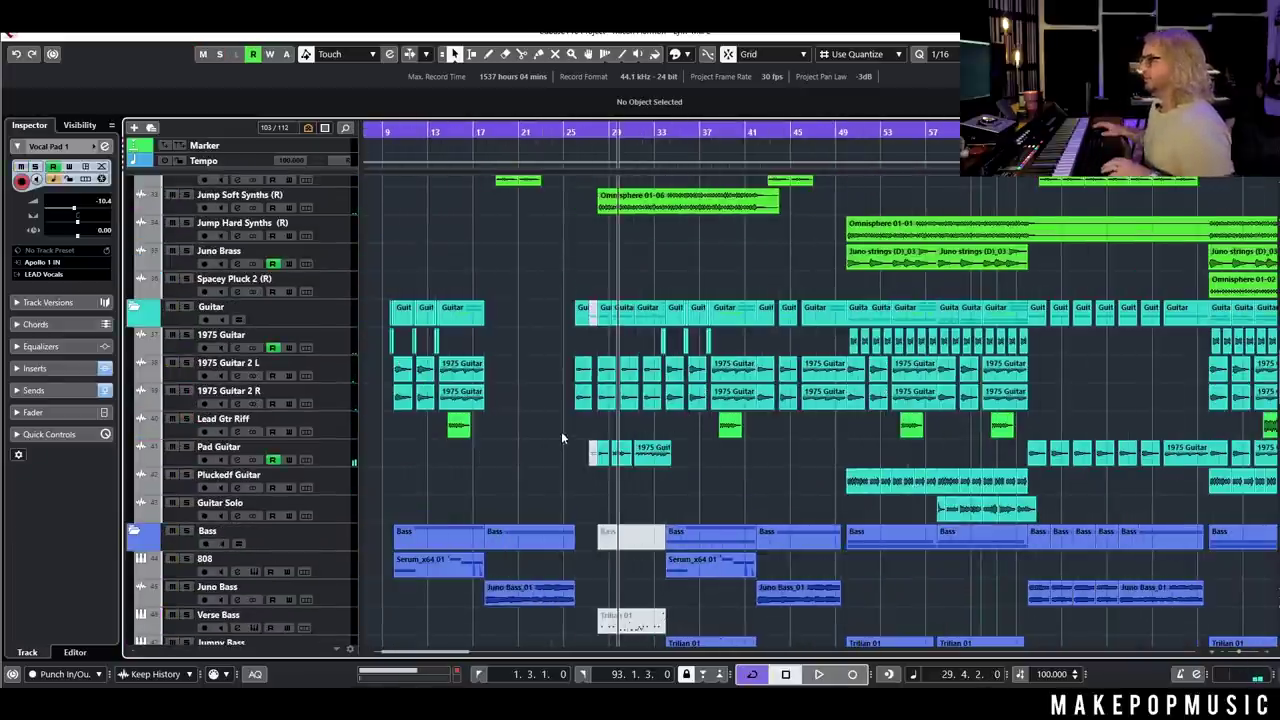
scroll(562, 440, "up", 5)
left_click(186, 446)
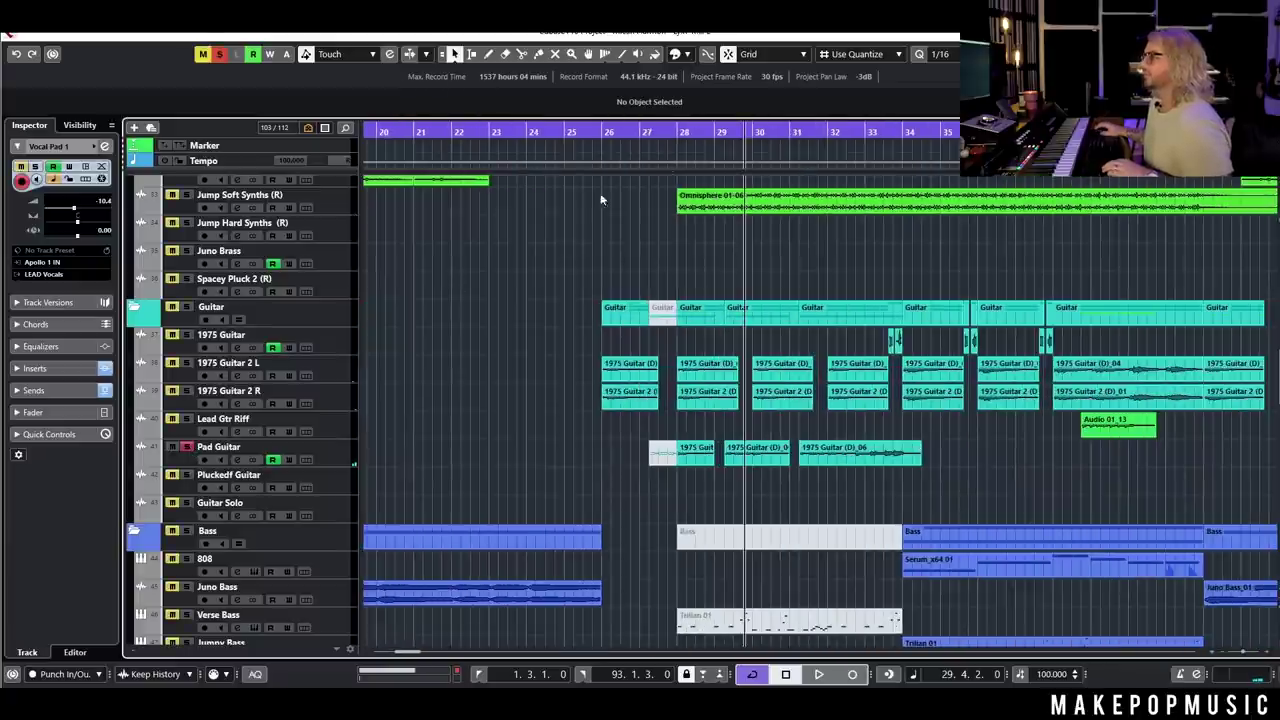
left_click_drag(682, 128, 671, 134)
key("space")
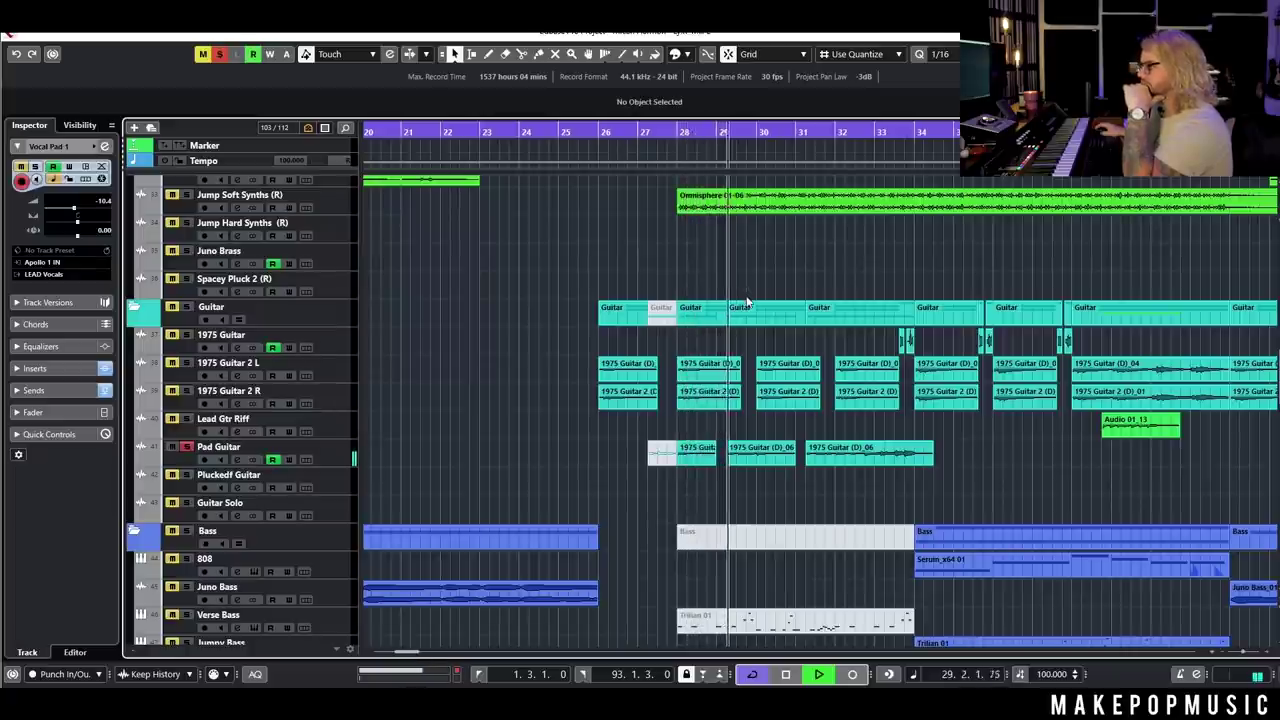
- Clear the Pad Guitar solo during playback, look over the drum, effect and synth tracks in the full mix, and stop playback
left_click(187, 448)
scroll(677, 257, "up", 3)
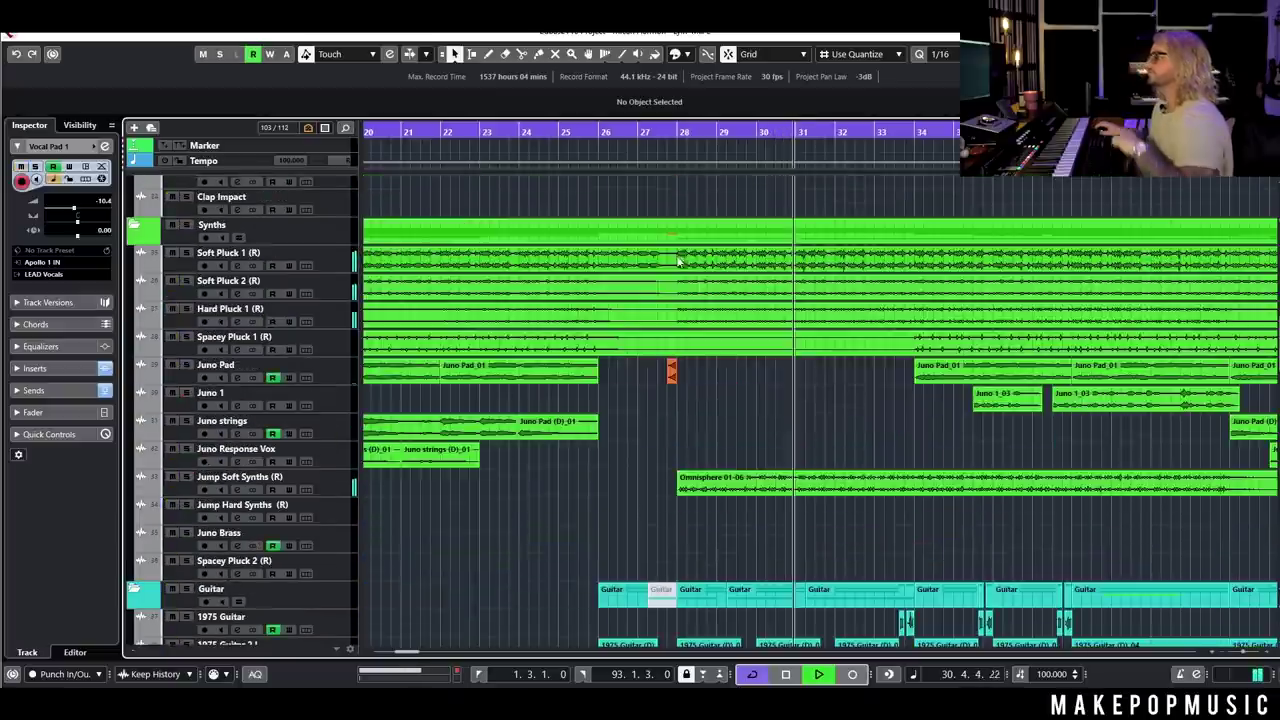
key("g")
key("g")
scroll(765, 399, "up", 10)
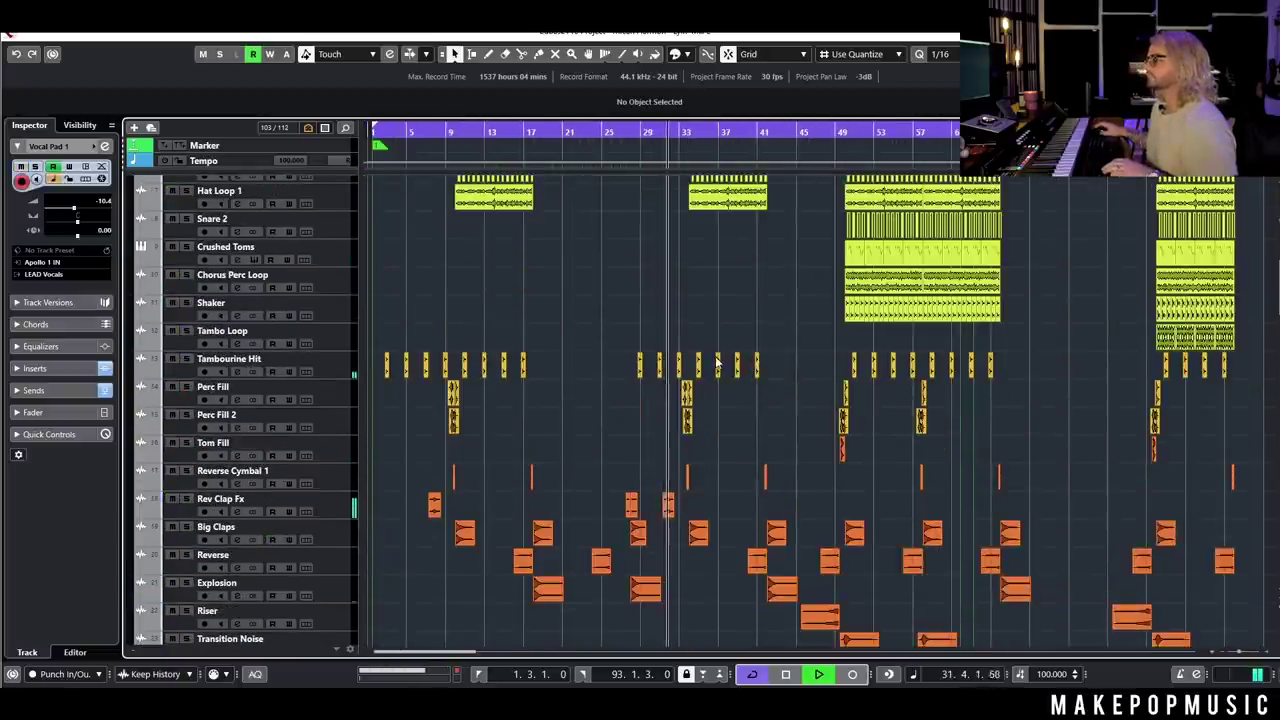
scroll(712, 369, "down", 8)
scroll(706, 357, "down", 5)
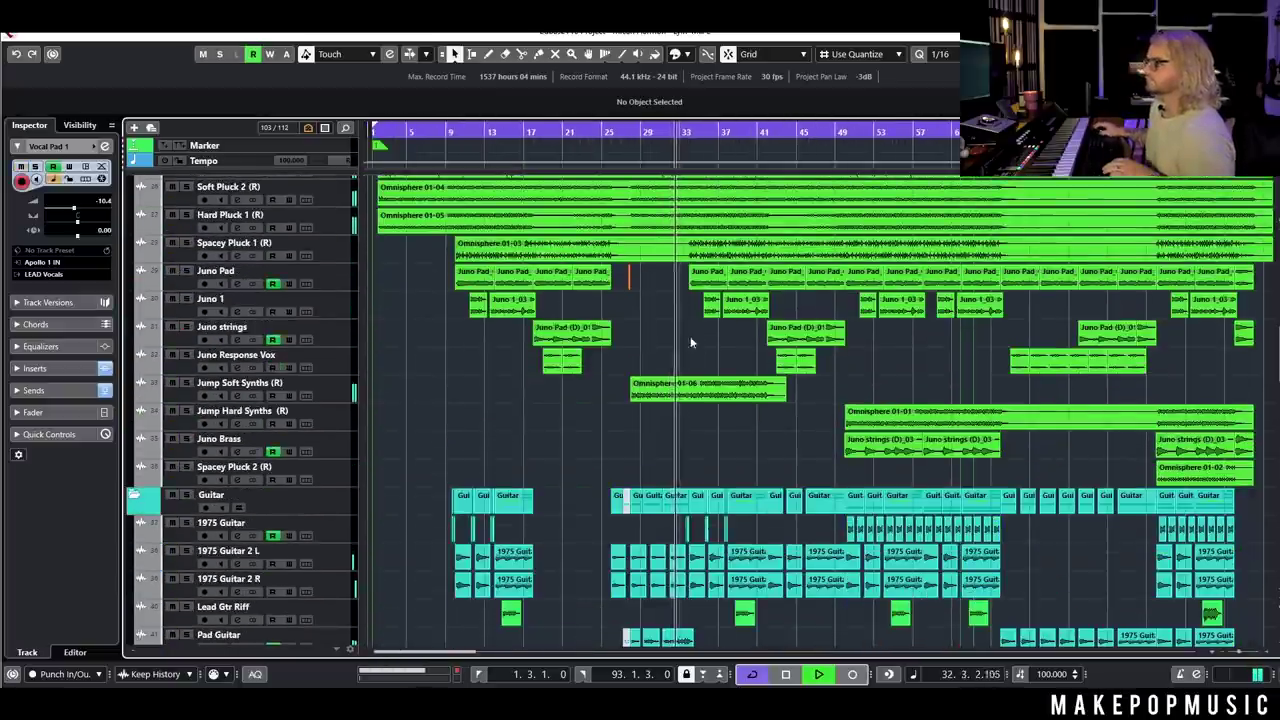
key("space")
- Solo Juno Response Vox, open its channel settings and play it alone from just before bar 19
left_click(539, 131)
left_click(186, 355)
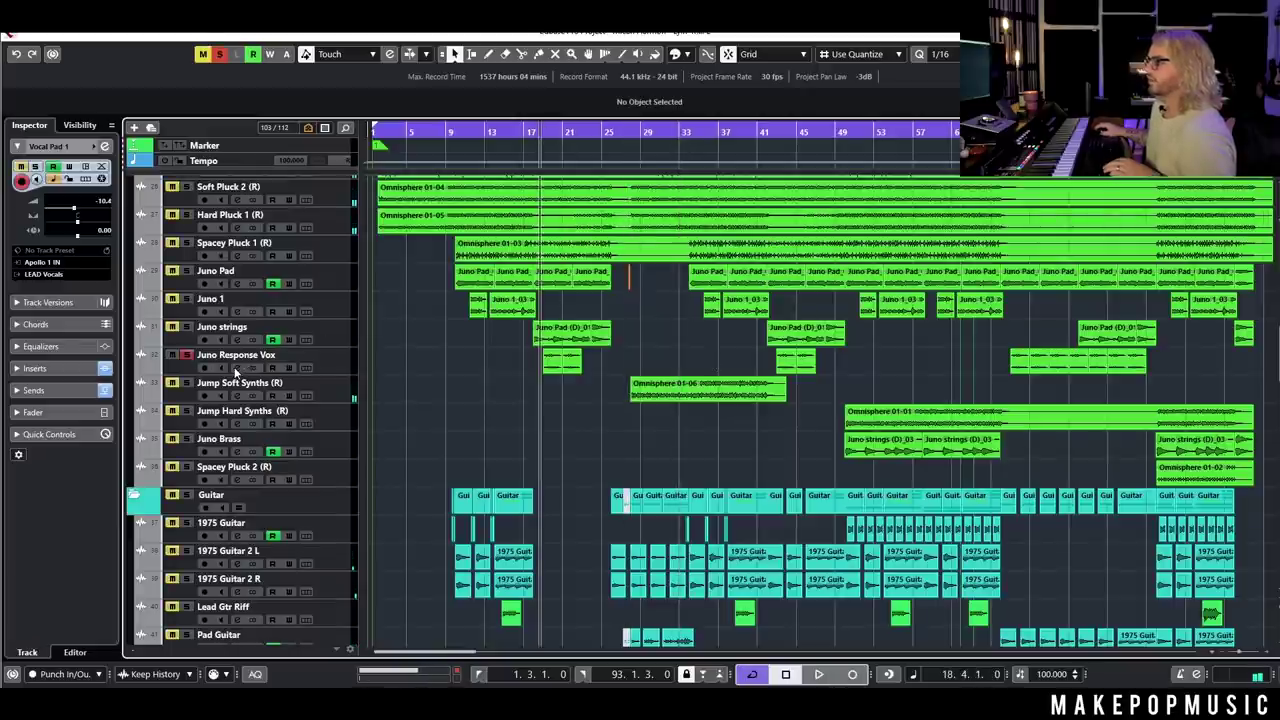
left_click(237, 369)
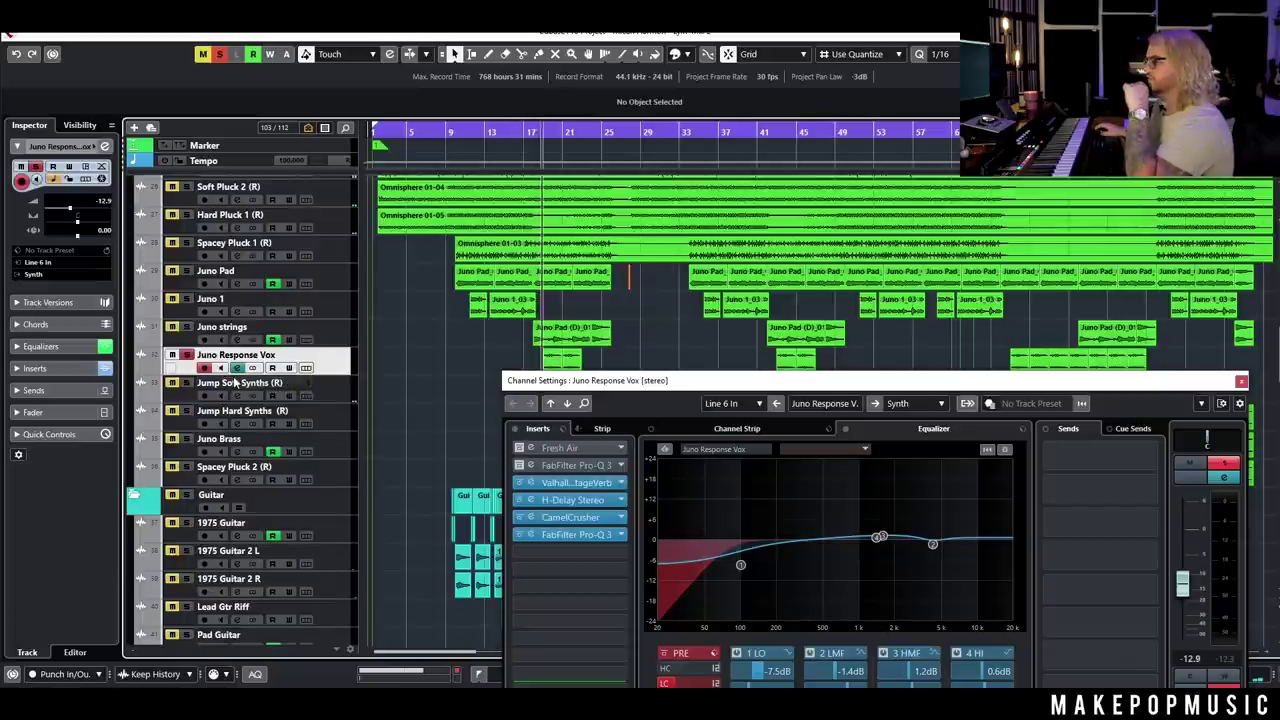
key("space")
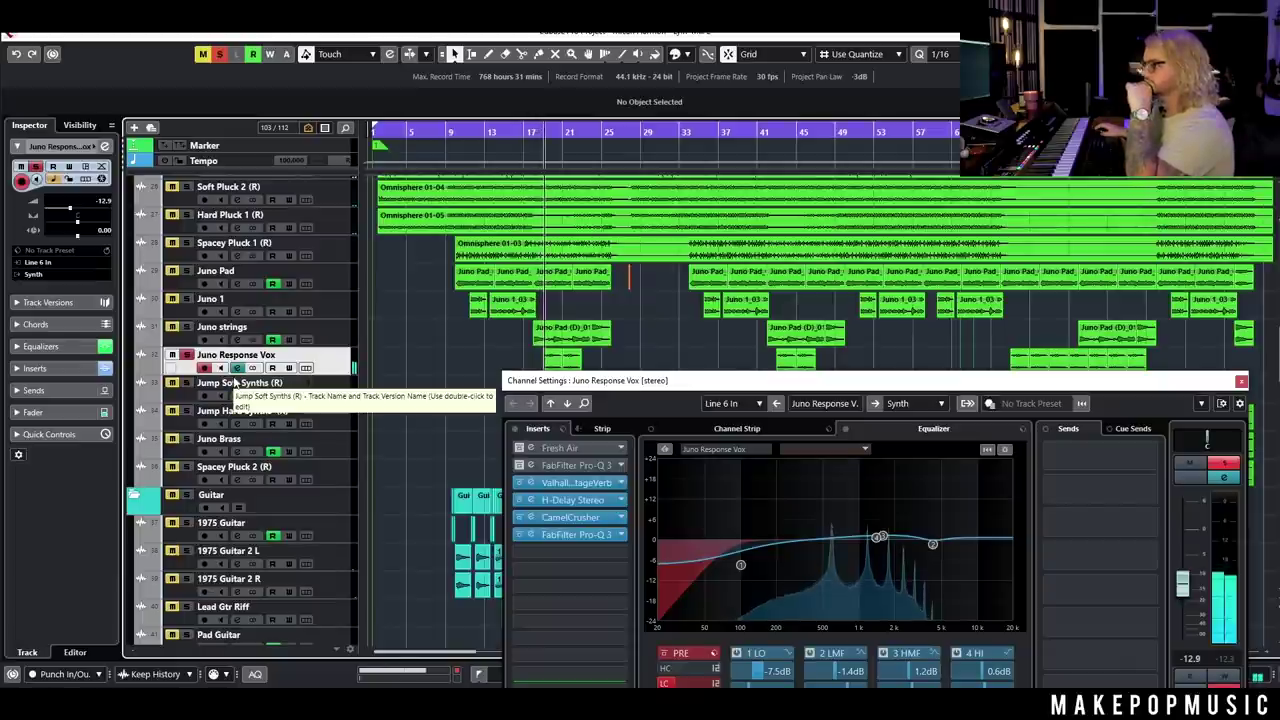
- Clear the Juno Response Vox solo, close its channel settings and hear its clips in the full mix before stopping playback
left_click(186, 355)
left_click(1240, 381)
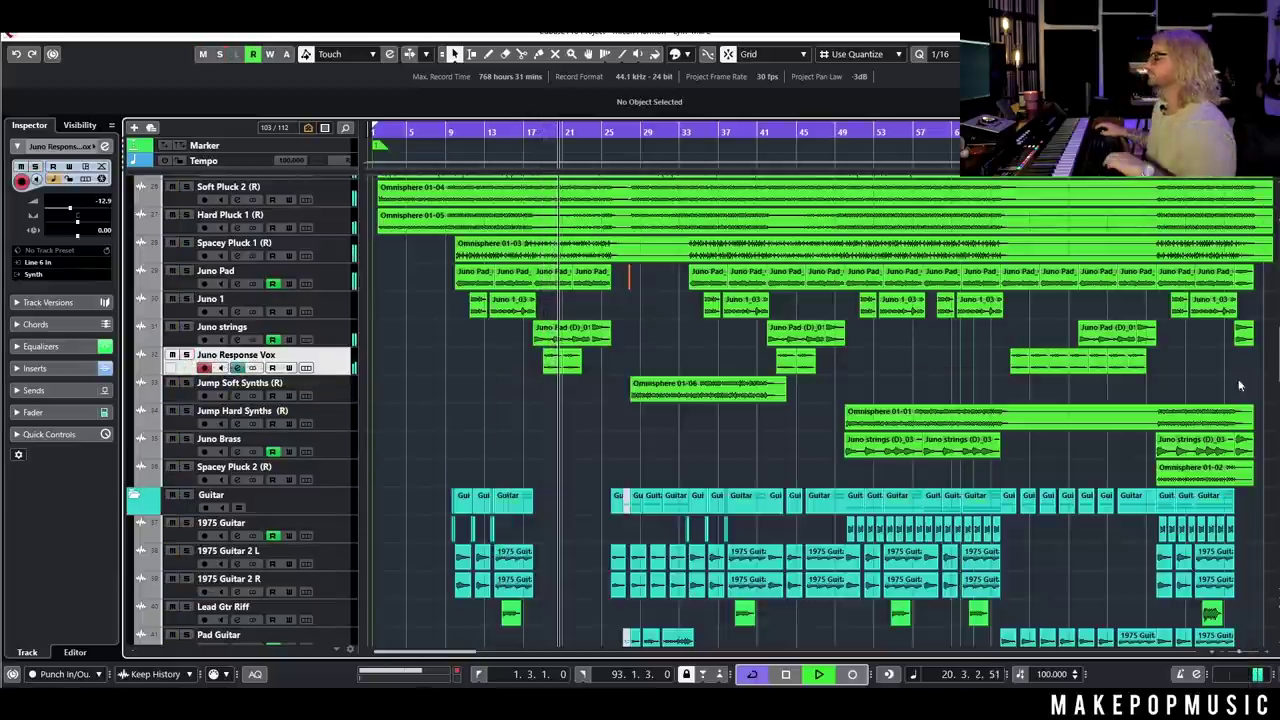
key("h")
key("h")
key("h")
key("h")
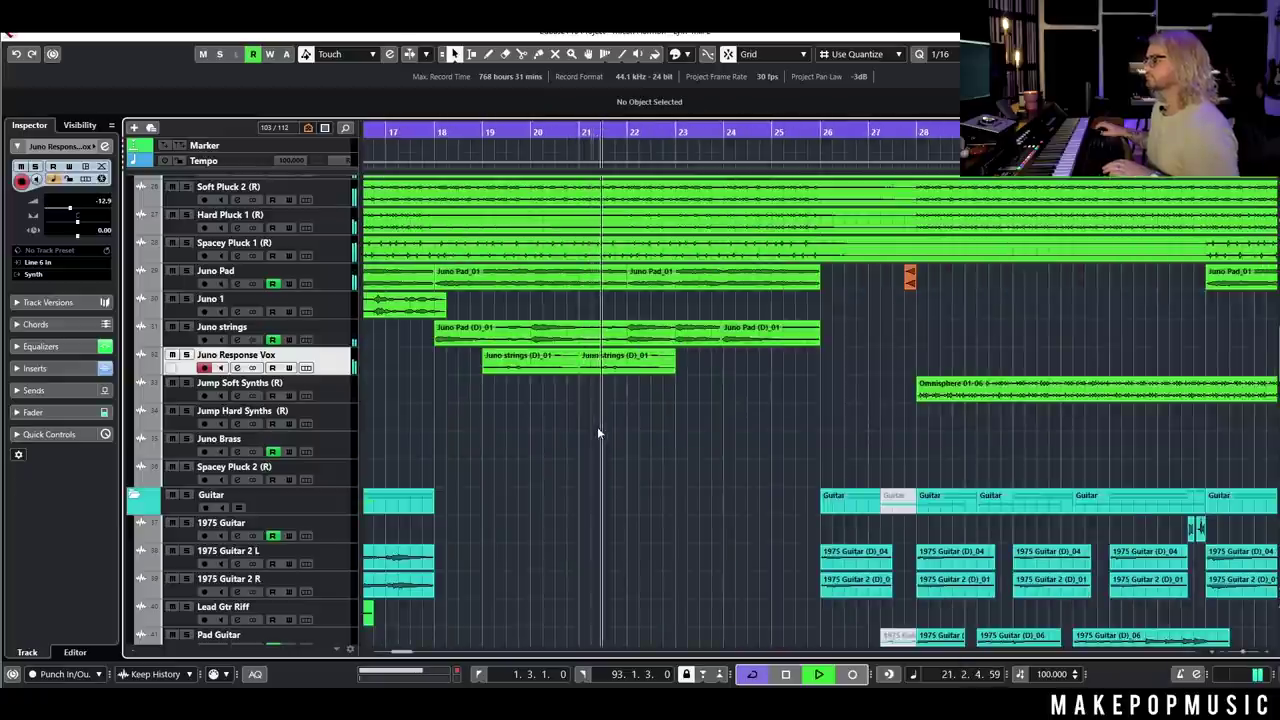
key("space")
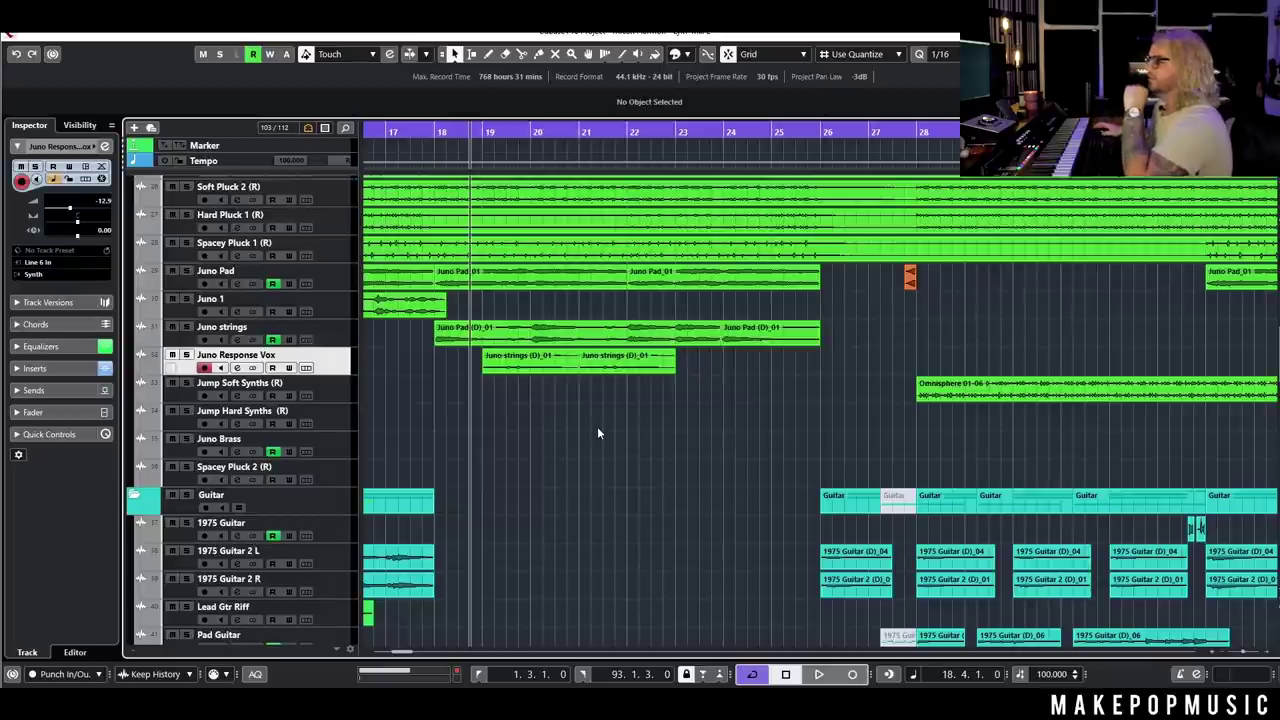
- Solo Juno Response Vox again, check the vocal response and throw clips, and start playback from just before bar 19
left_click(187, 355)
scroll(612, 390, "down", 15)
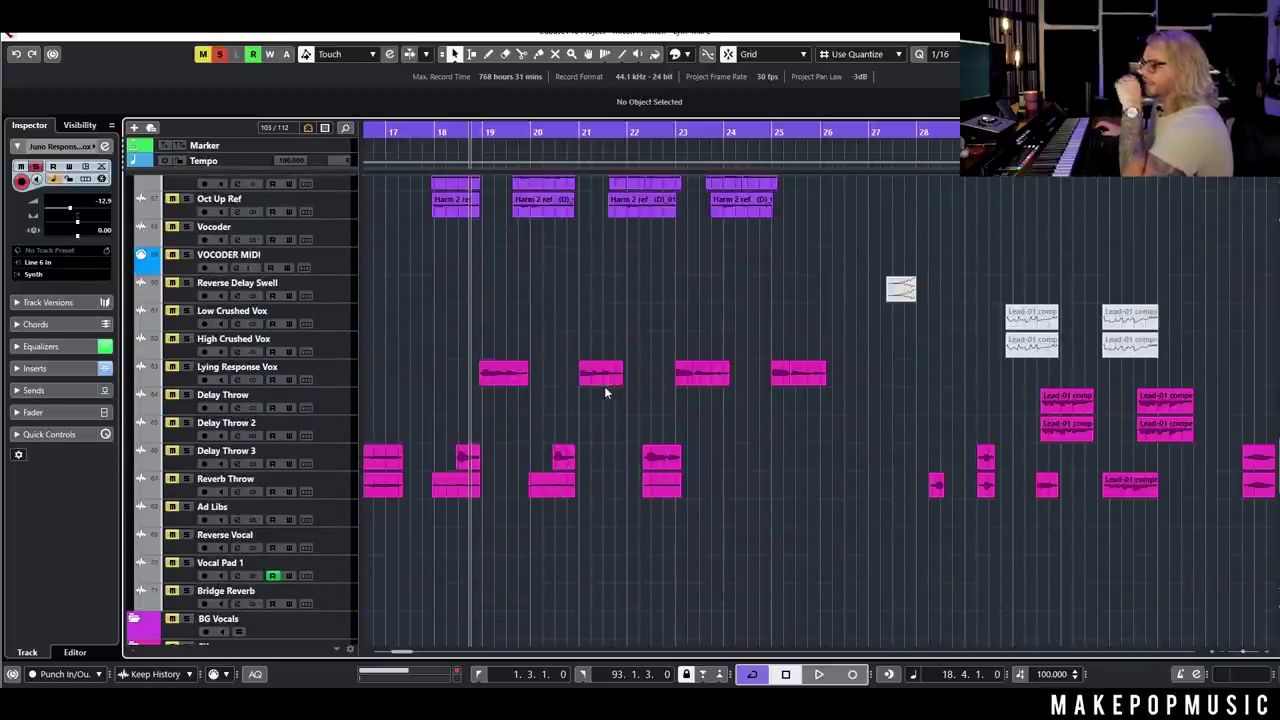
scroll(437, 360, "up", 6)
scroll(500, 390, "down", 12)
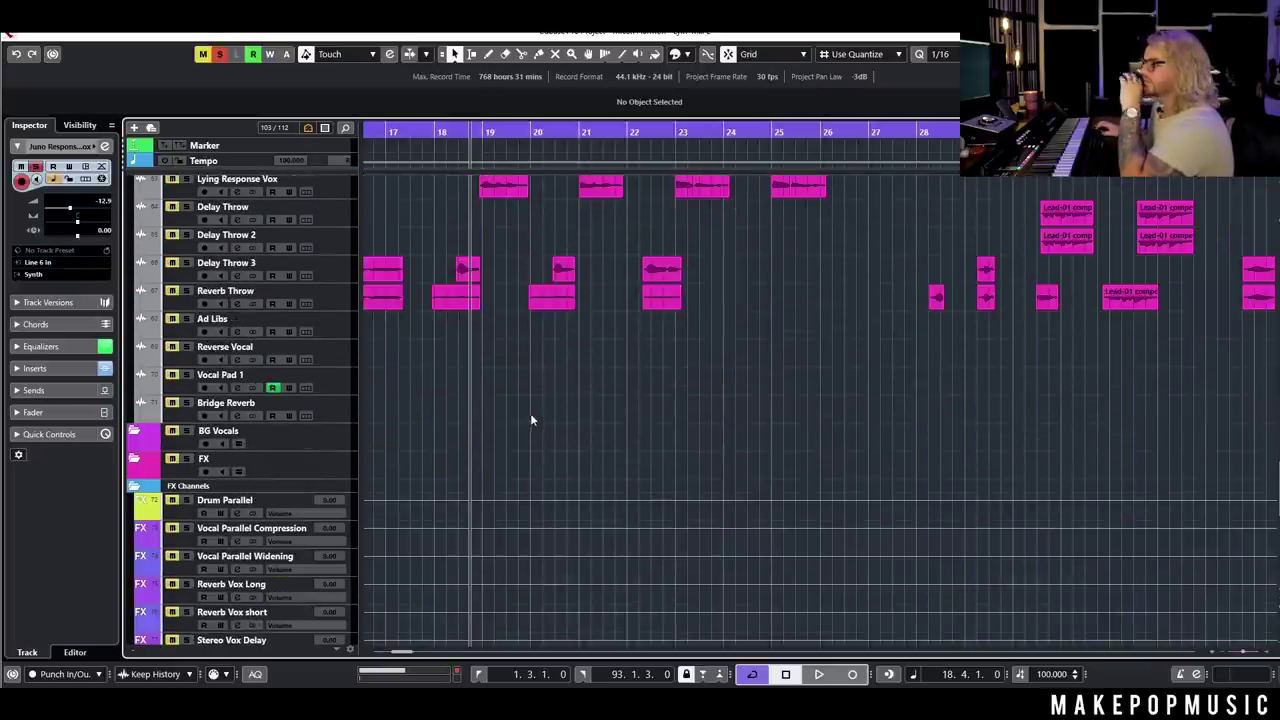
scroll(530, 415, "up", 15)
scroll(558, 409, "up", 3)
key("space")
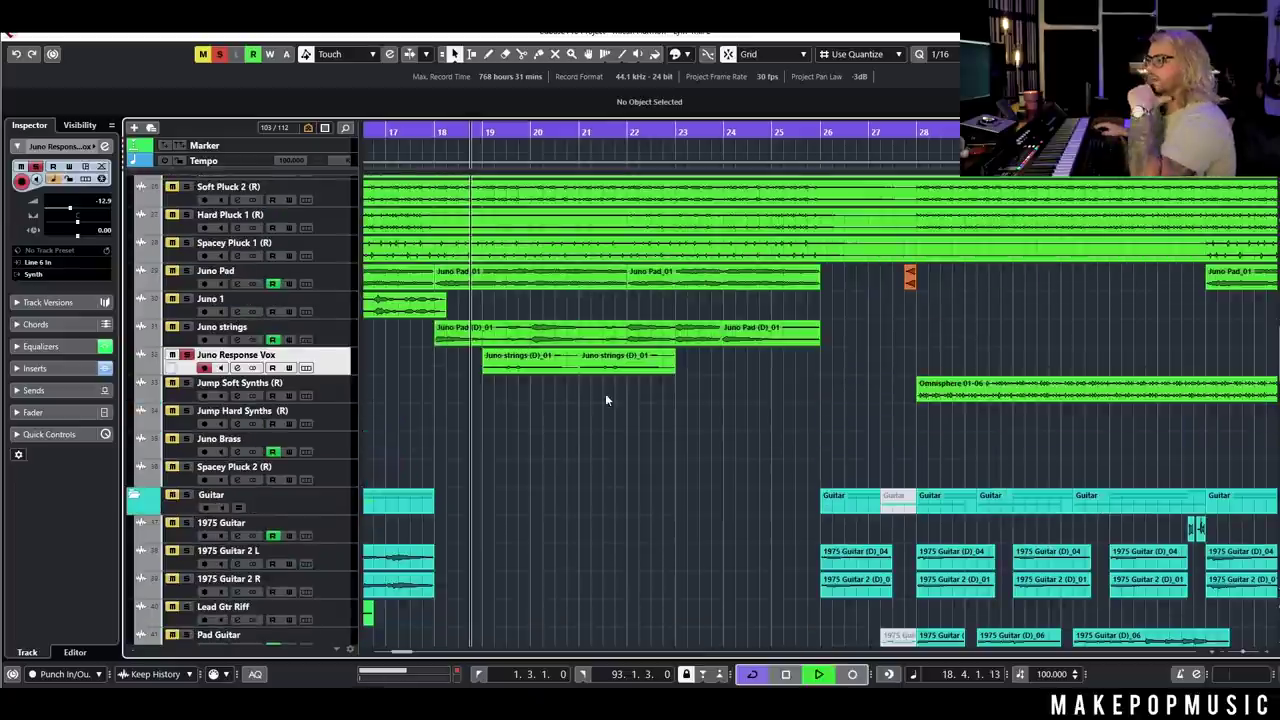
- Solo Lying Response Vox alongside Juno Response Vox during playback to hear the two response parts together
scroll(603, 406, "down", 20)
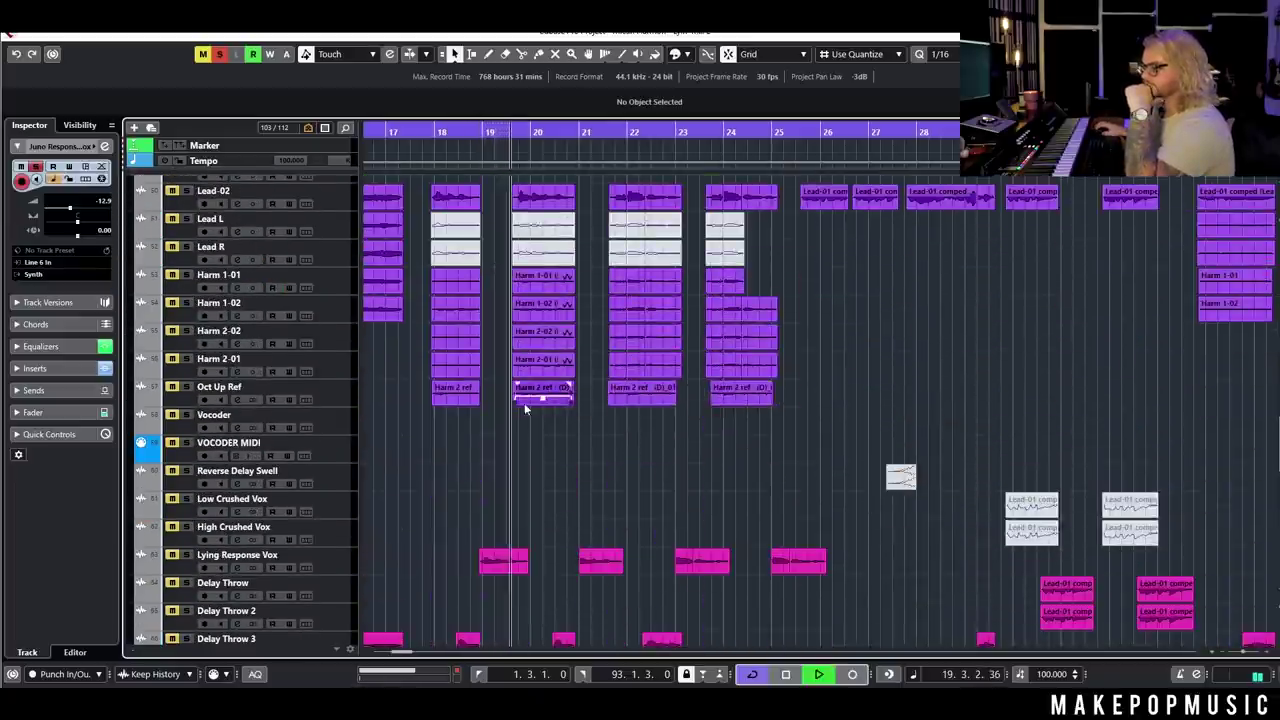
scroll(482, 346, "up", 18)
scroll(597, 332, "down", 18)
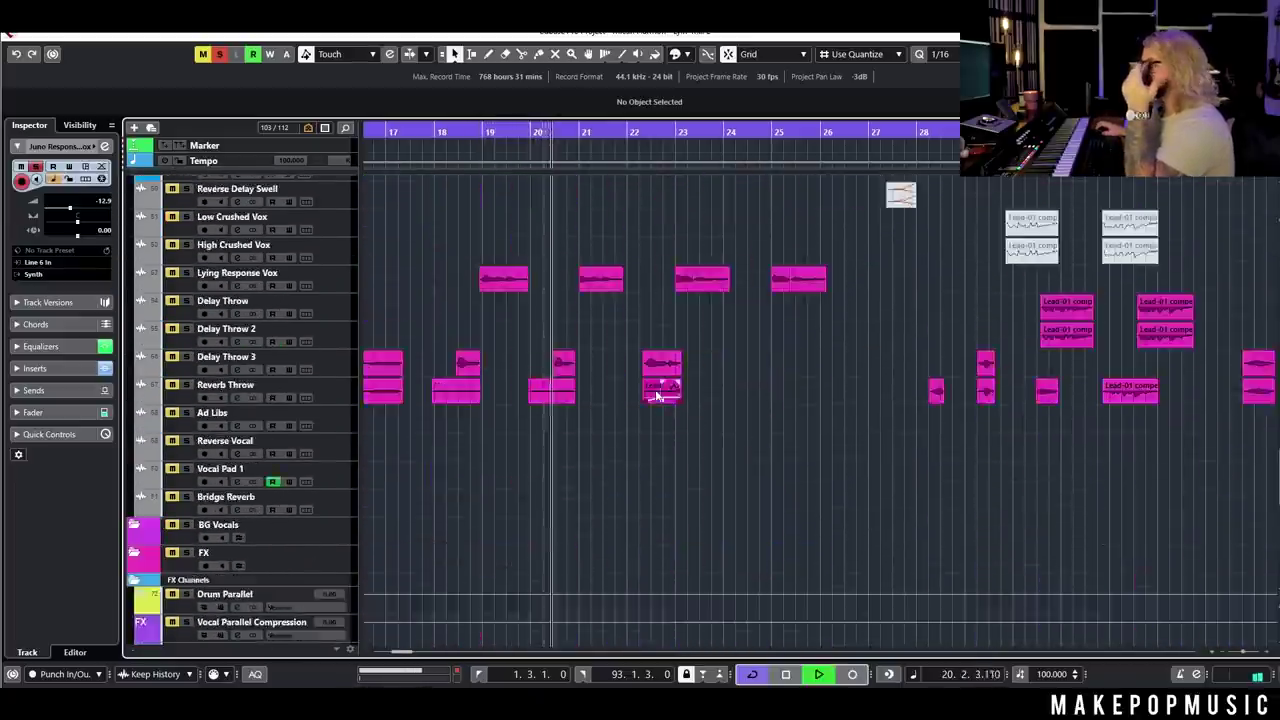
left_click(186, 272)
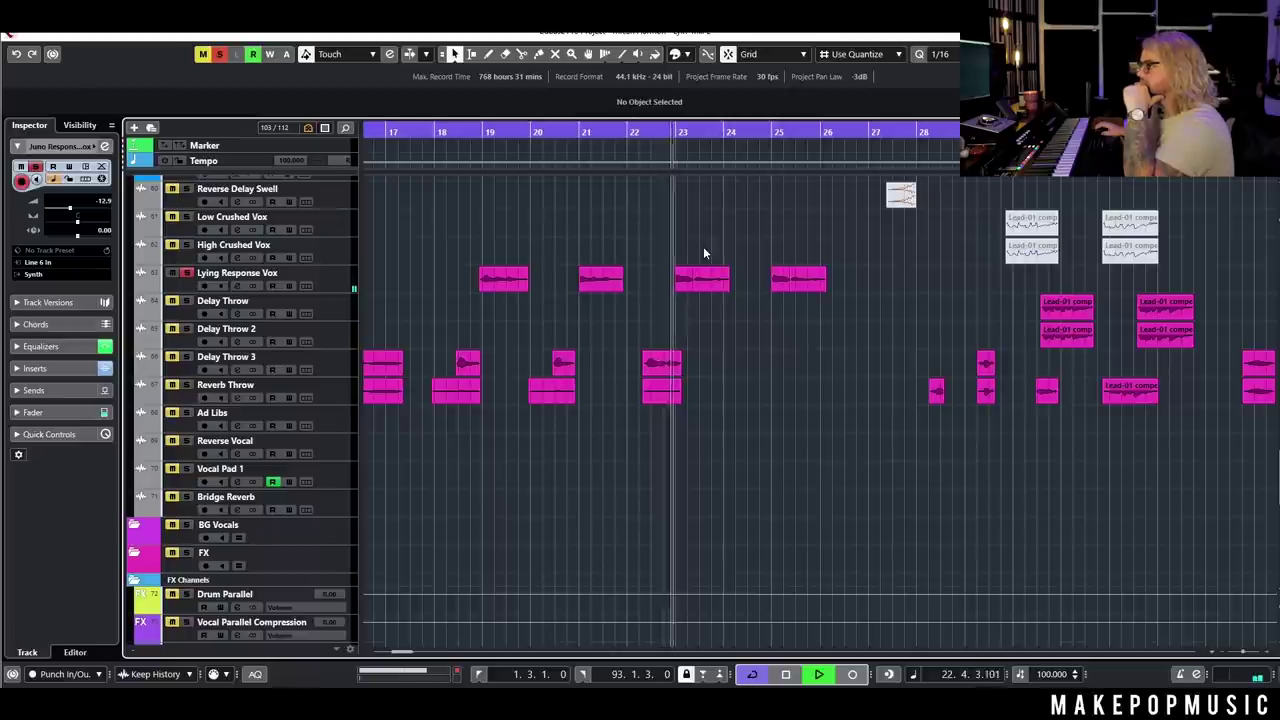
- Replay the two soloed response tracks from about bar 19, stop playback and clear all solos
scroll(703, 246, "up", 5)
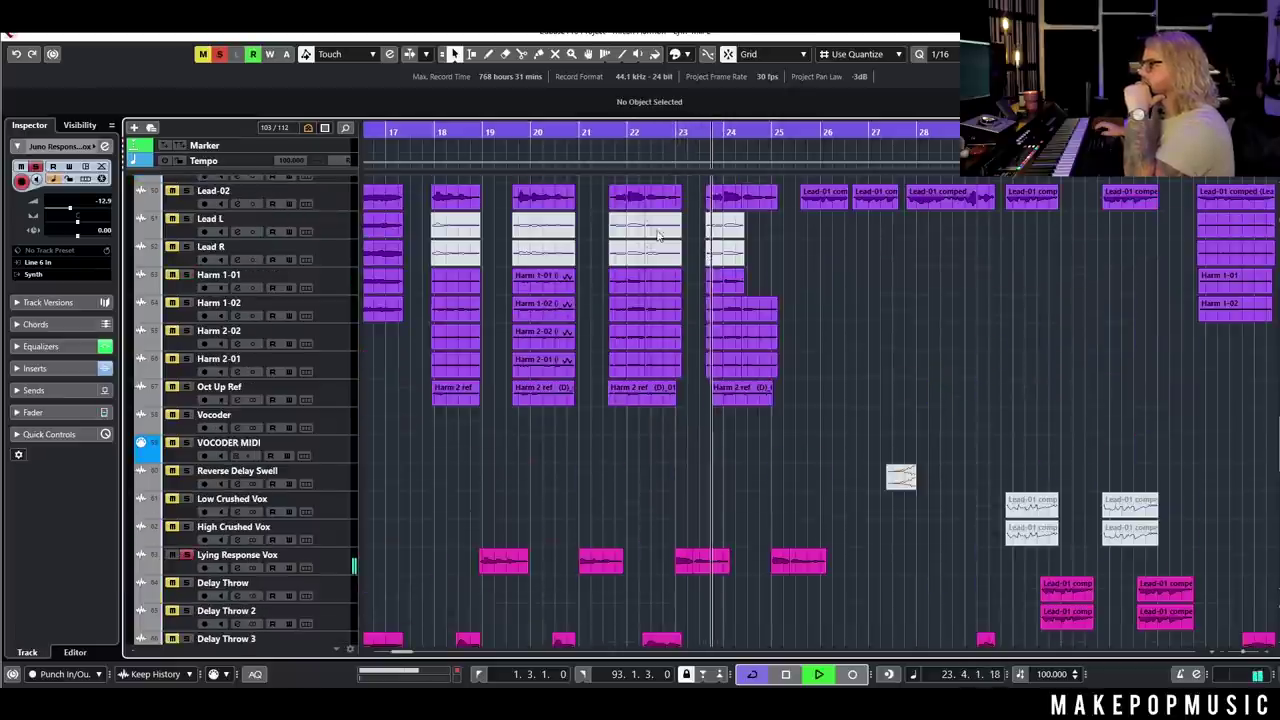
left_click(476, 136)
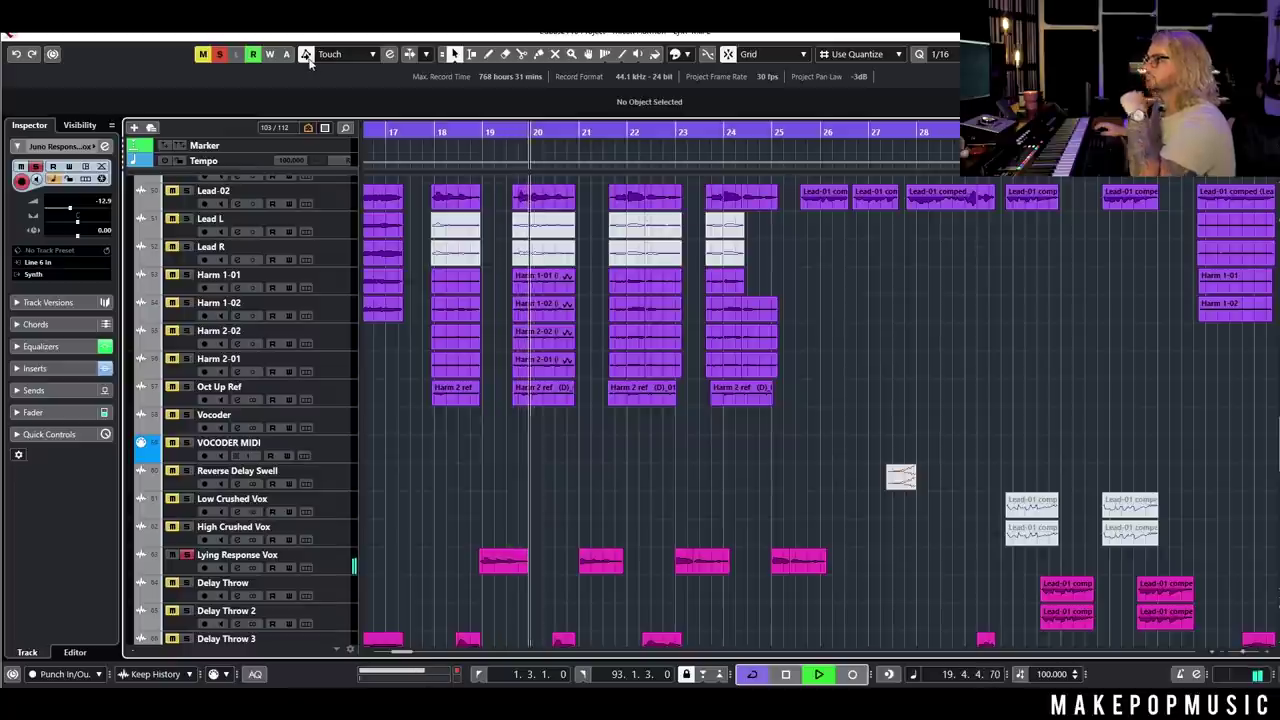
key("space")
key("space")
left_click(222, 54)
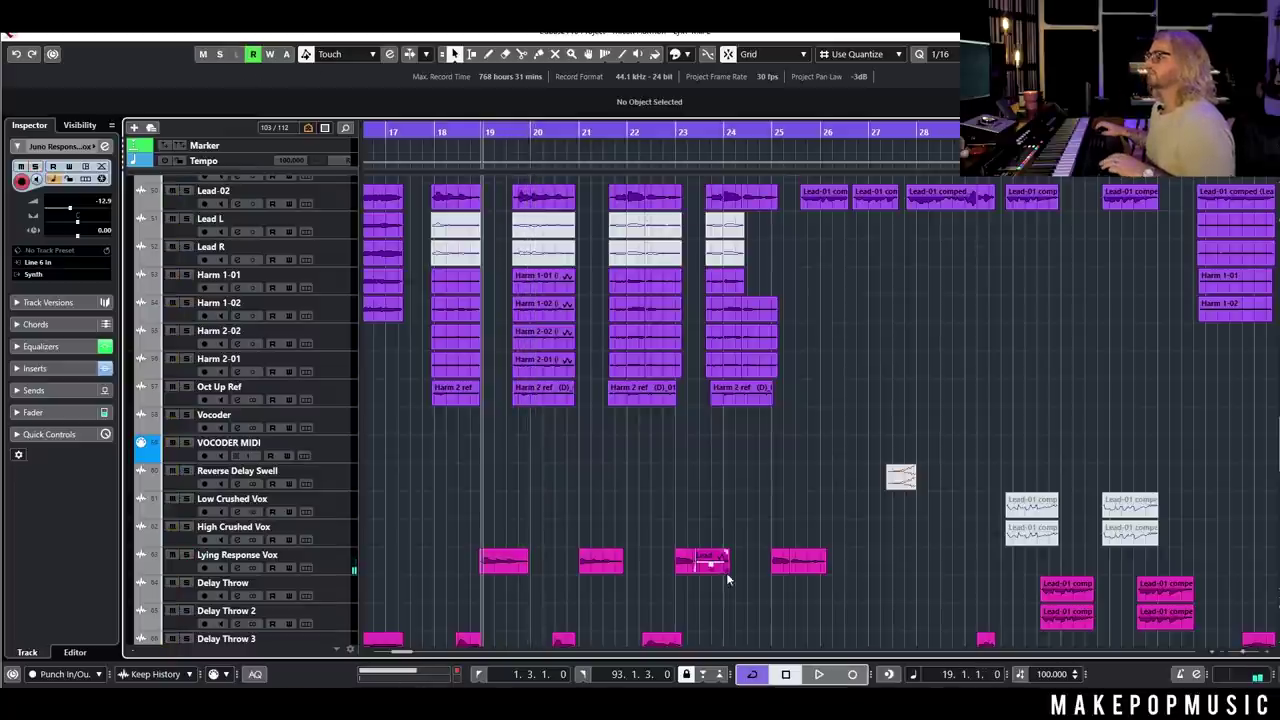
scroll(807, 434, "down", 10)
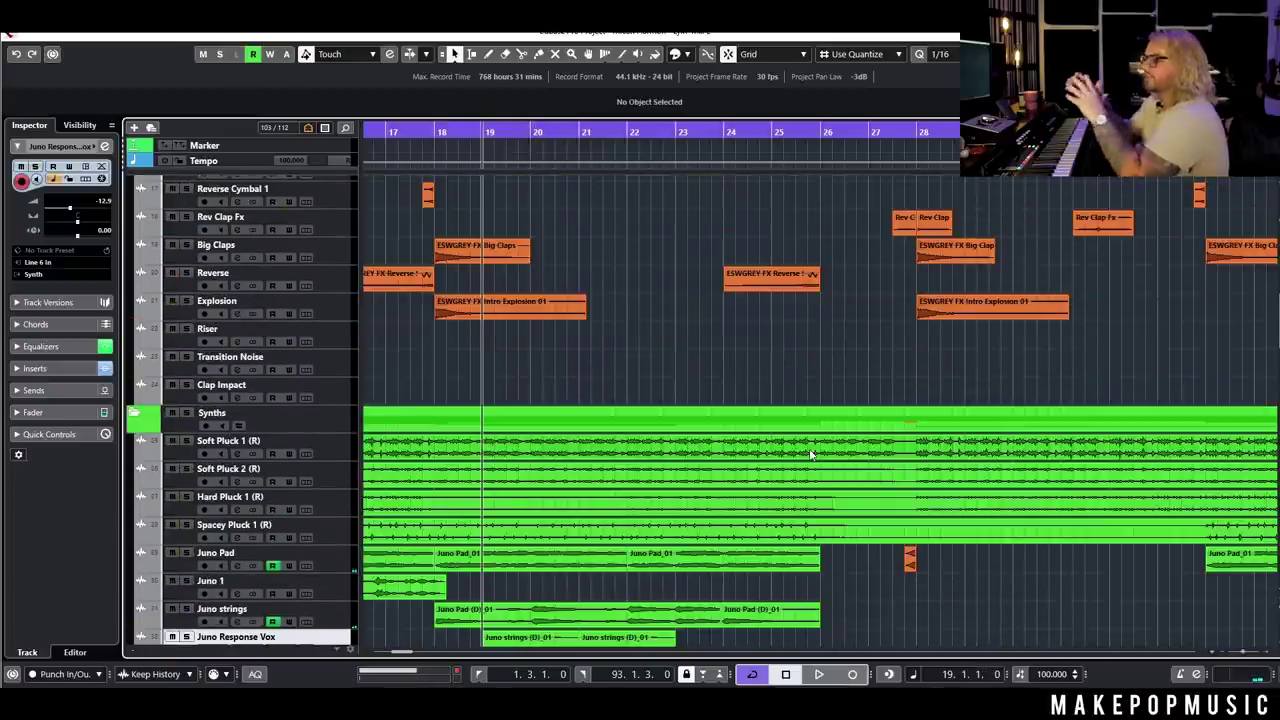